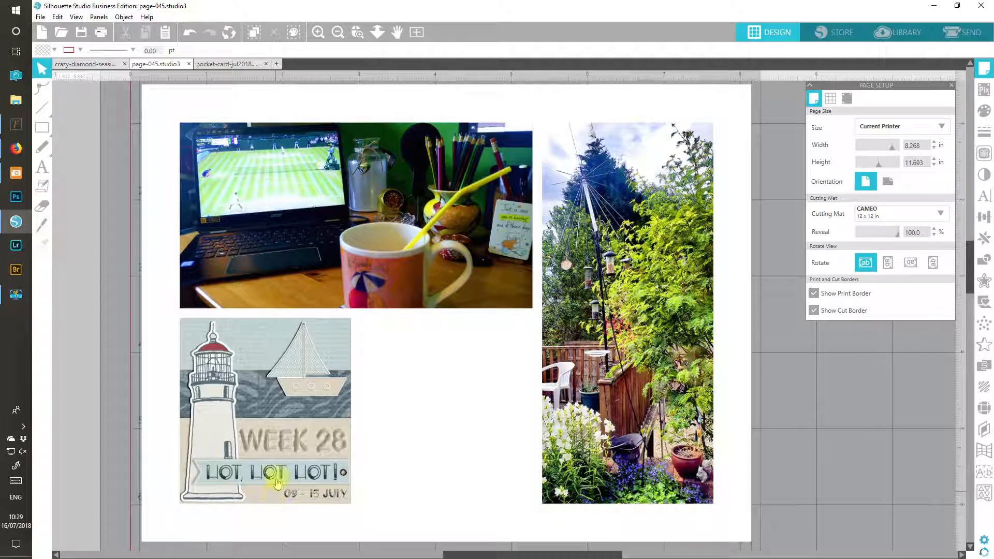
Draw a rectangle about 3.015 by 4.014 in on the blank page of the pocket-card-jul2018 document.
left_click(223, 64)
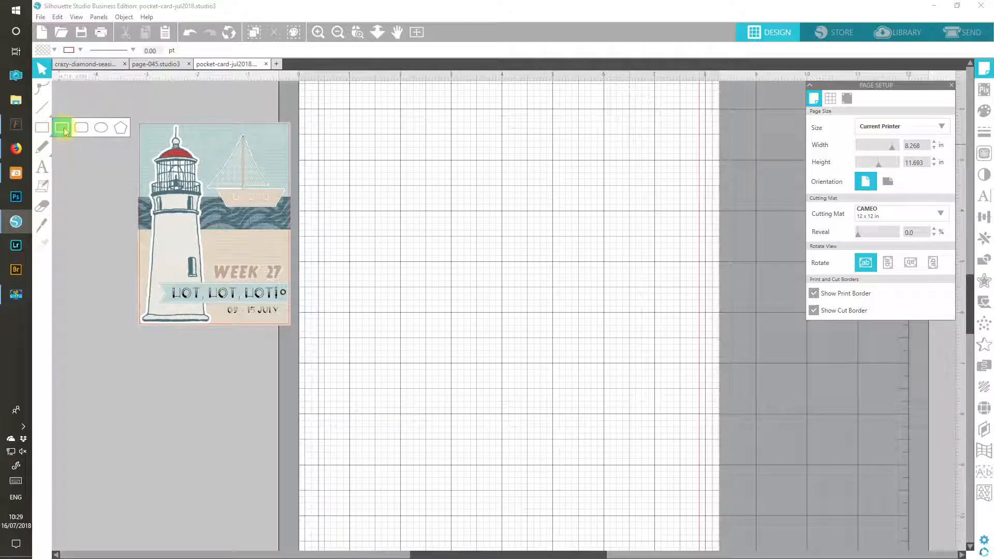
left_click(42, 128)
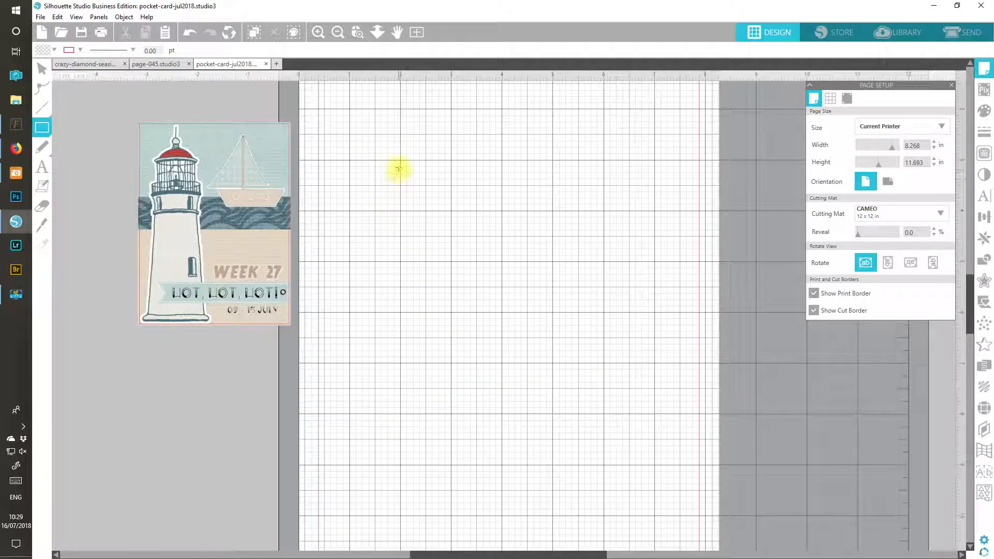
mouse_move(400, 160)
left_mouse_down()
mouse_move(471, 213)
mouse_move(548, 391)
mouse_move(553, 363)
left_mouse_up()
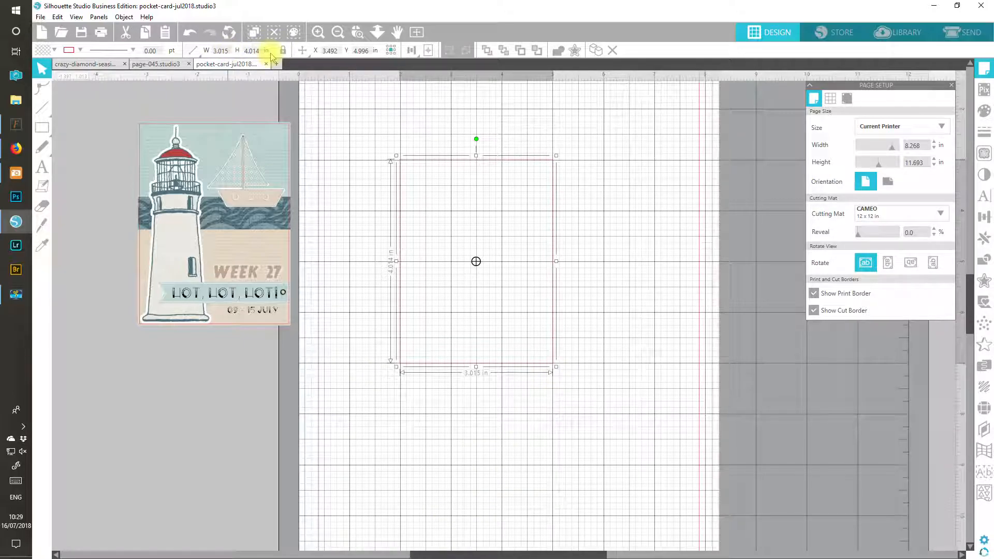
Set the rectangle to 3 in wide by 4 in high and place a duplicate off the page below the sample card.
left_click(222, 51)
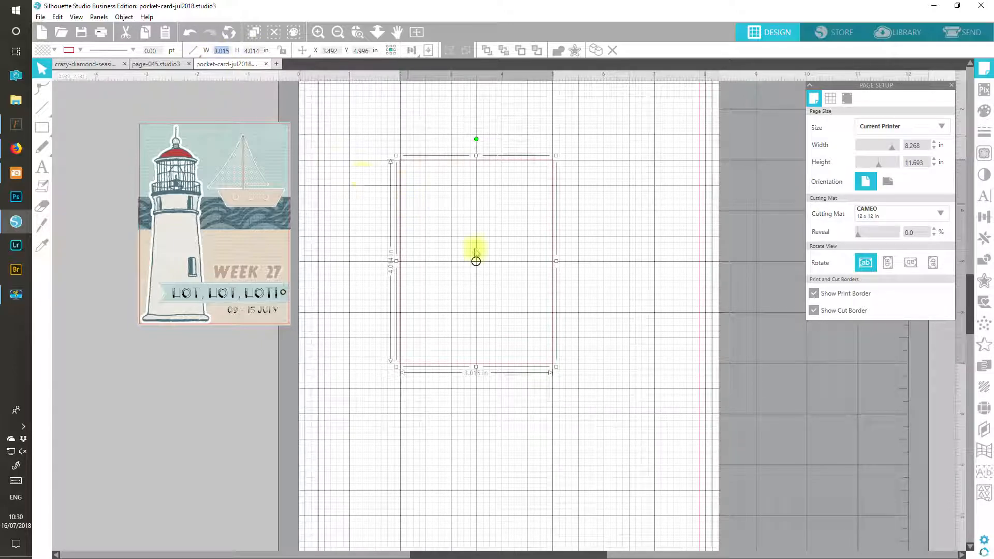
type("3")
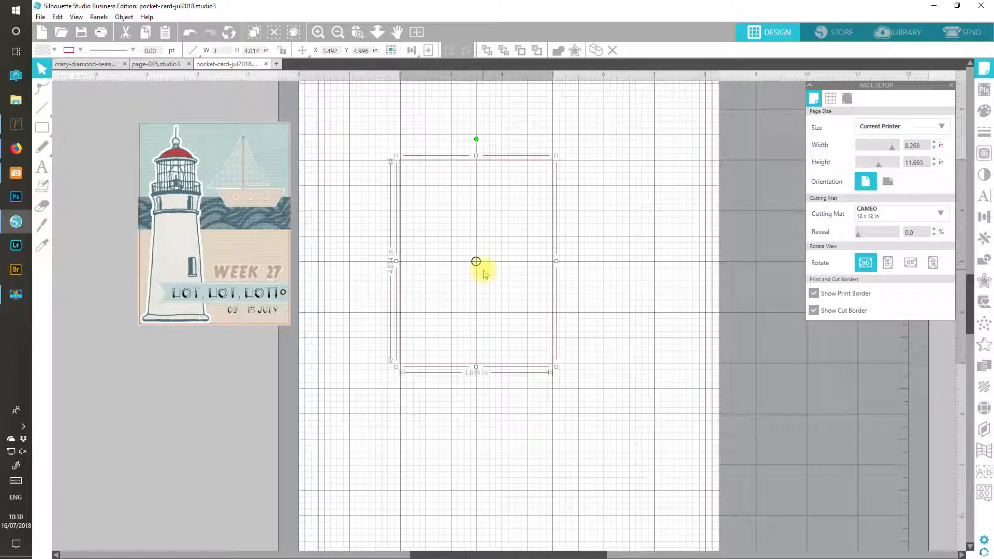
key("Tab")
type("4")
key("Return")
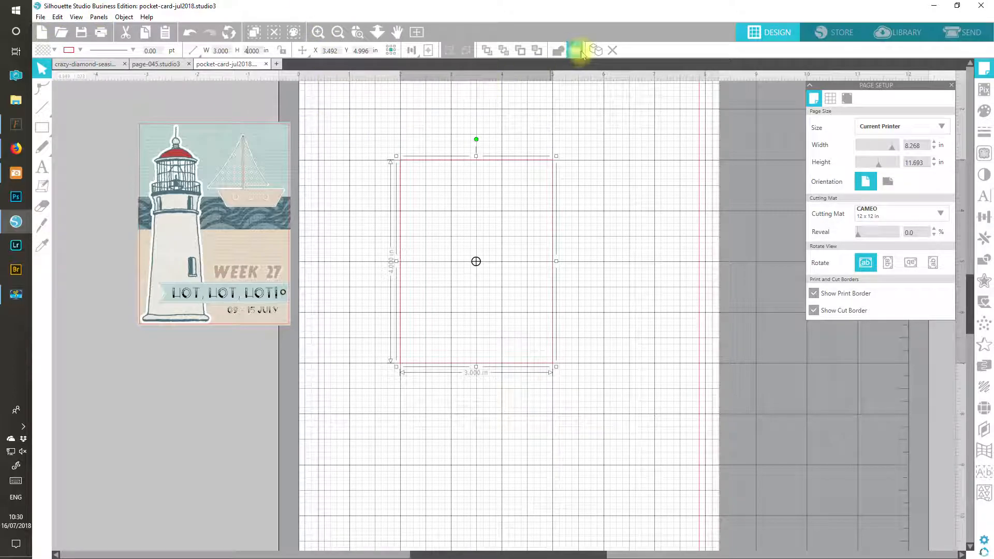
left_click_drag(528, 164, 260, 361)
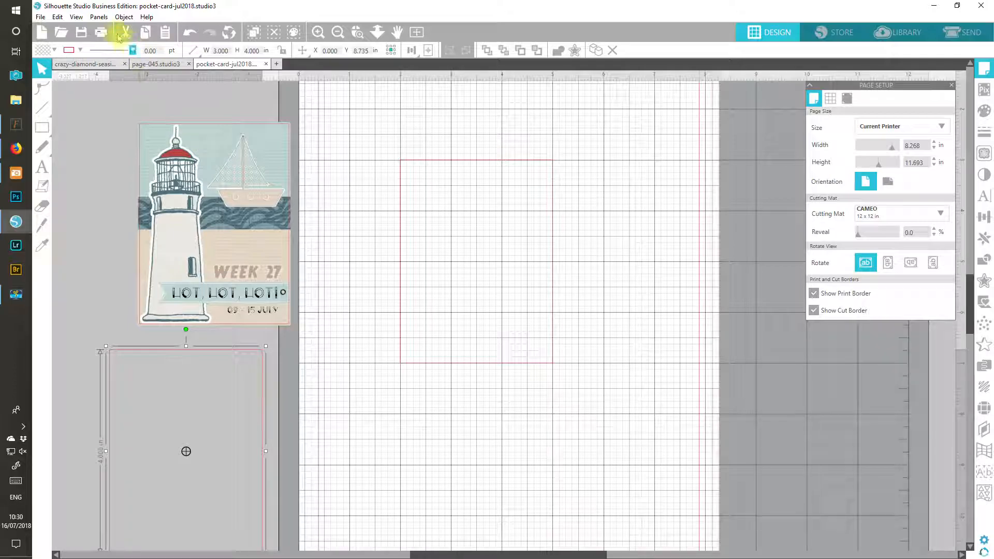
Open the ad_adayatthebeach_pp03 paper, resize it to 12 by 12 in and move it onto the cutting mat.
left_click(66, 37)
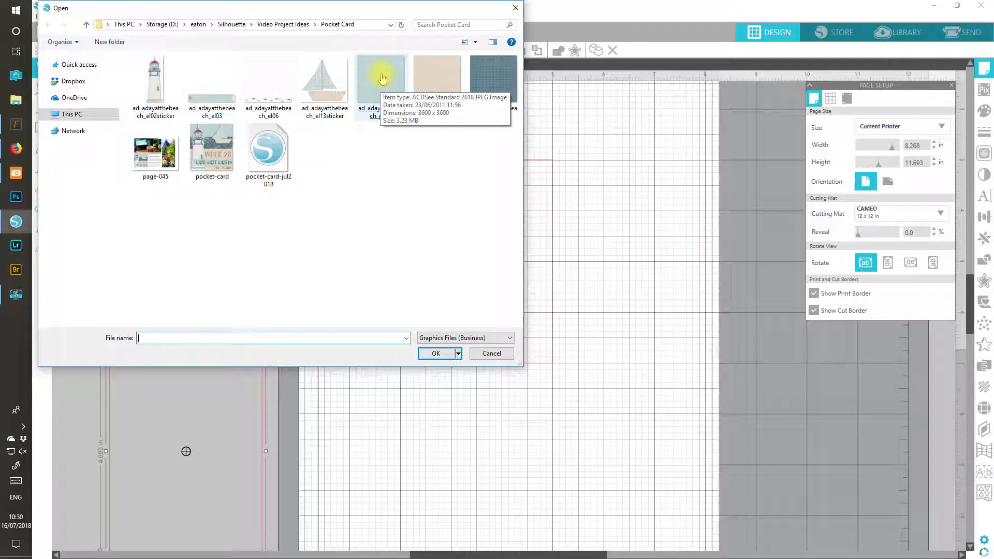
double_click(382, 78)
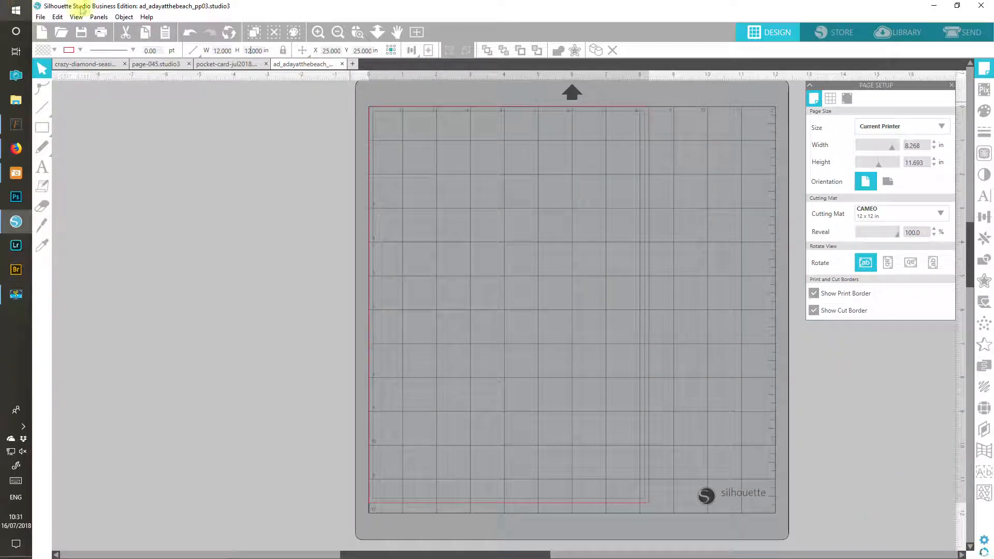
left_click(337, 32)
left_click(338, 32)
left_click_drag(735, 517, 506, 244)
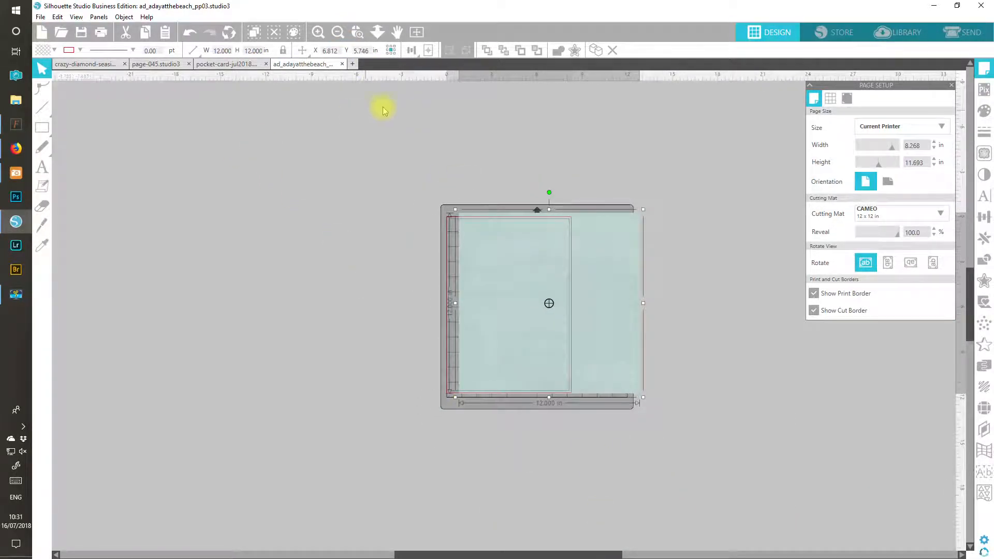
left_click(416, 32)
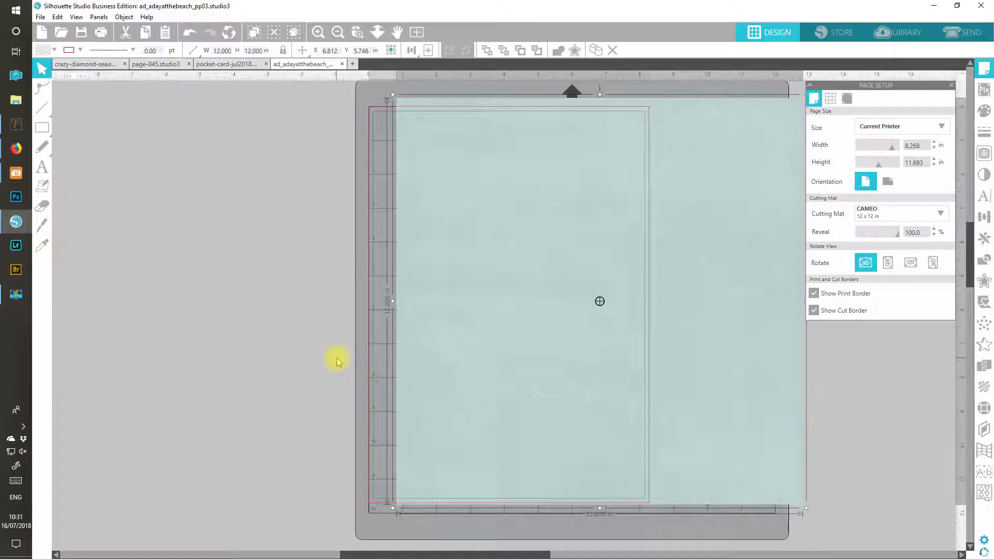
left_click_drag(422, 339, 384, 355)
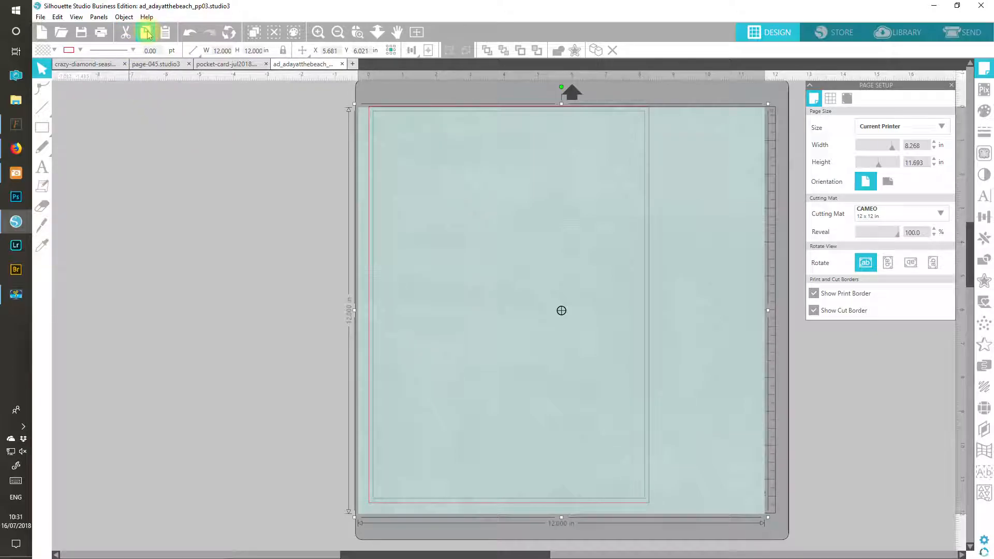
Paste the copied pale blue paper into the pocket-card-jul2018 document and position it over the 3 by 4 in rectangle on the page.
left_click(236, 65)
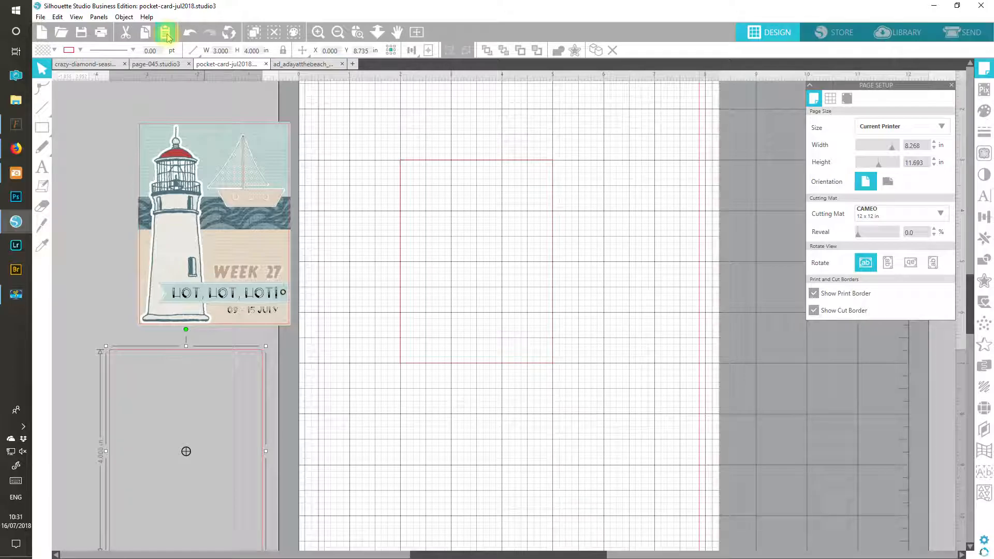
left_click(166, 34)
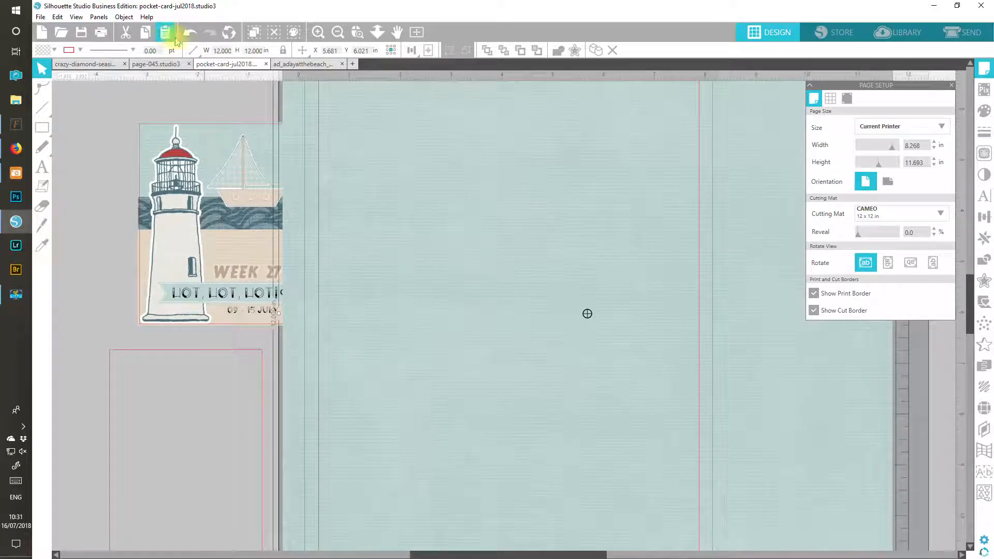
left_click_drag(542, 190, 585, 282)
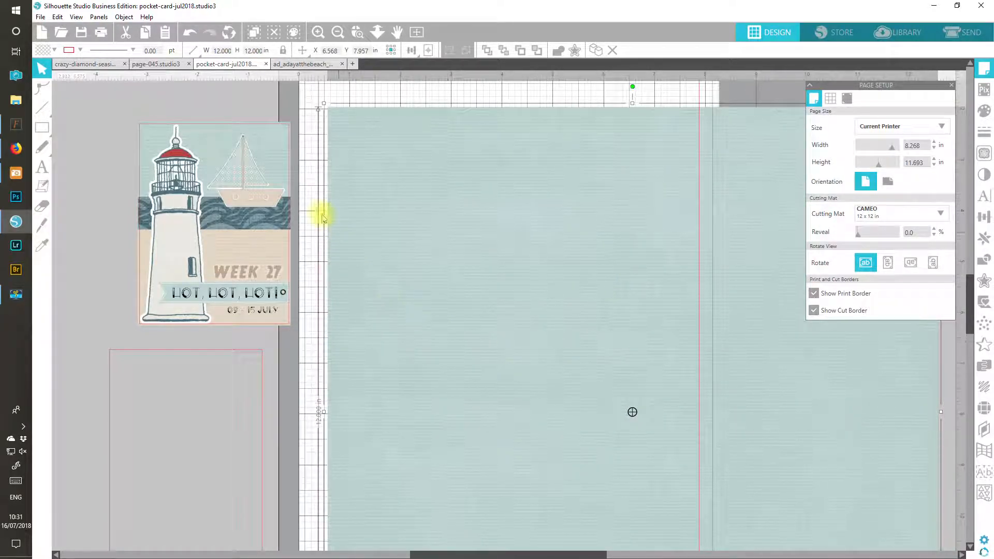
Select the pale blue paper together with the rectangle beneath it and crop the paper to the rectangle.
left_click_drag(313, 155, 569, 334)
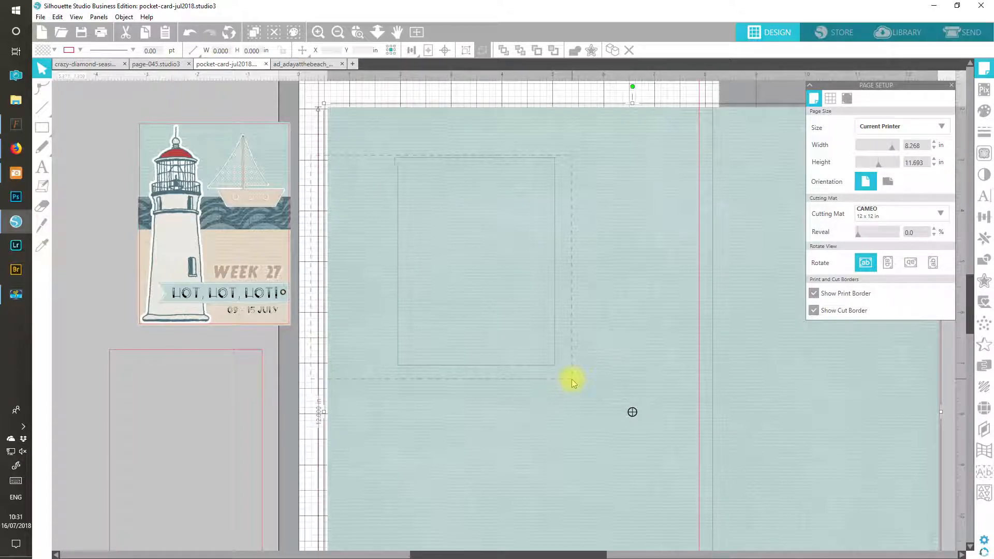
left_click_drag(572, 383, 570, 378)
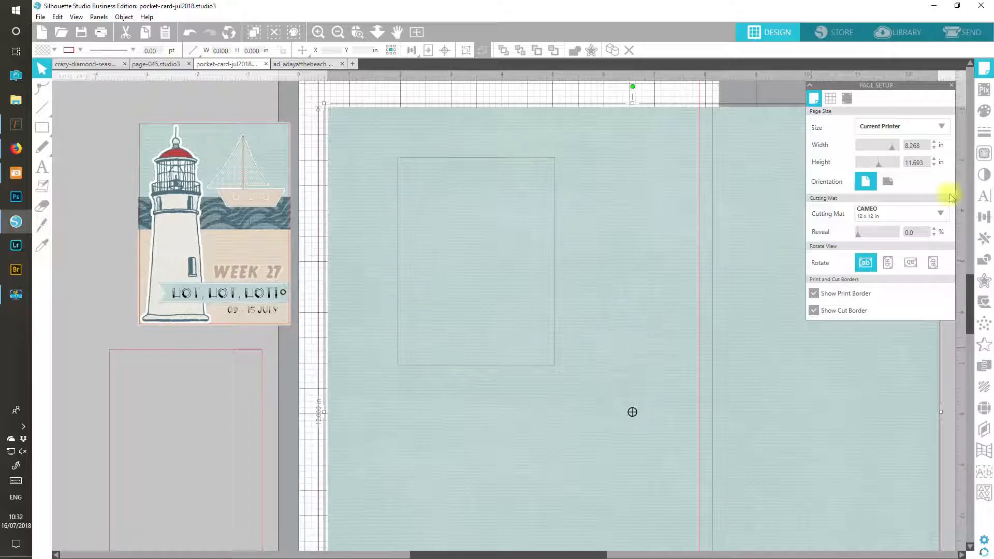
left_click(983, 261)
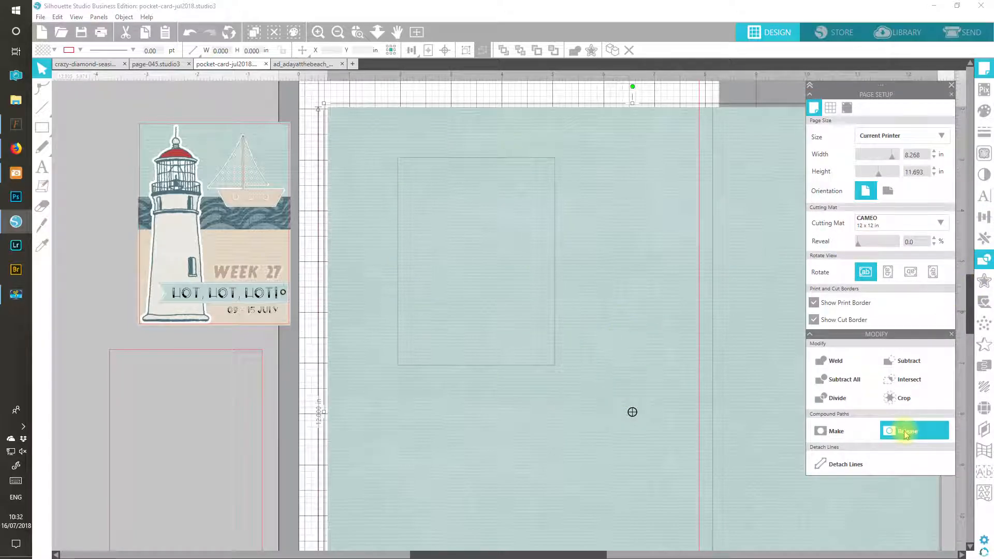
left_click(903, 399)
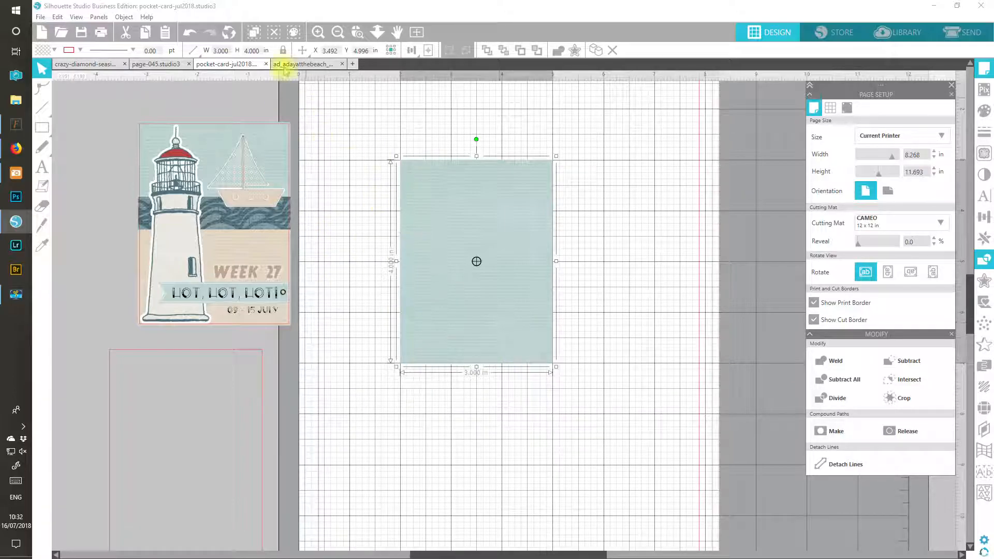
Close the ad_adayatthebeach_pp03 document without saving and return to the pocket-card-jul2018 document.
left_click(341, 64)
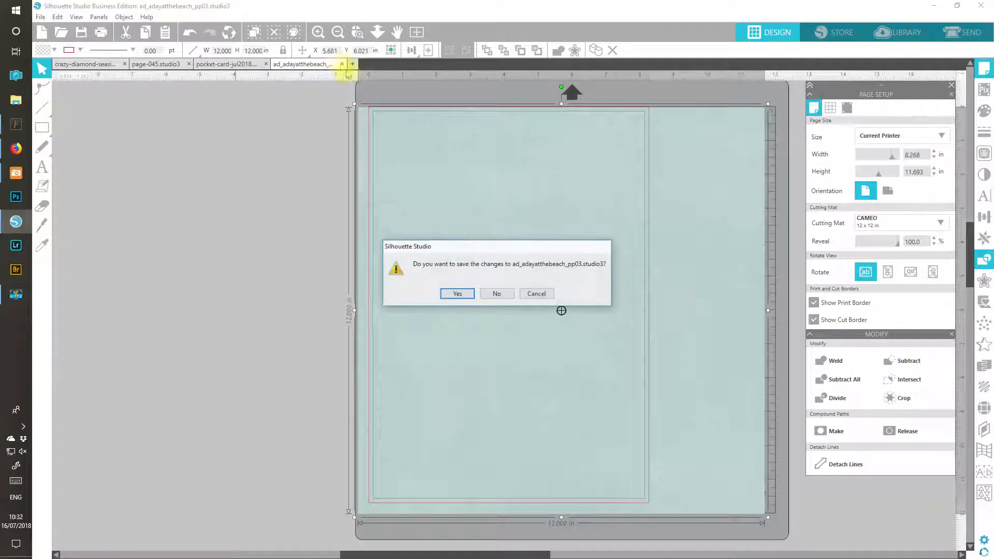
left_click(497, 294)
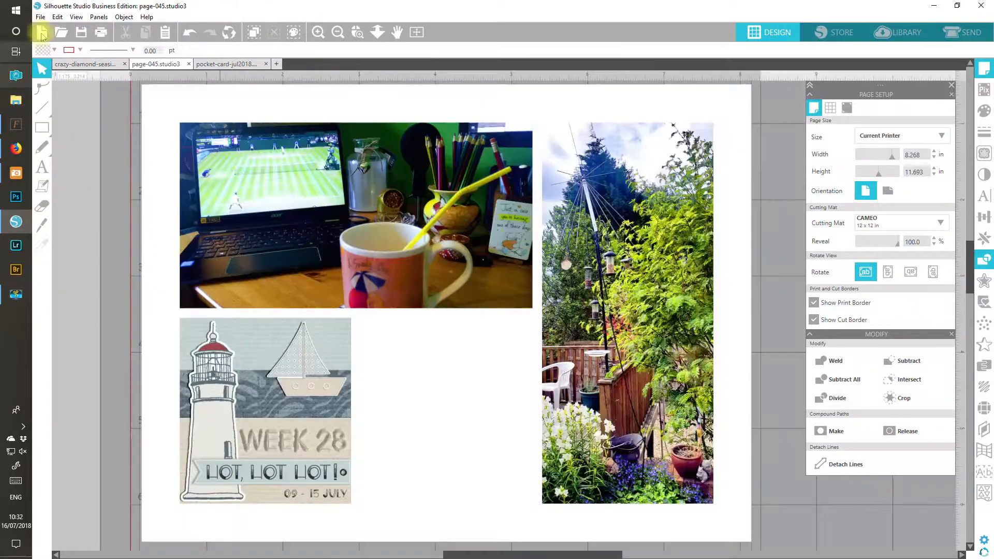
left_click(220, 64)
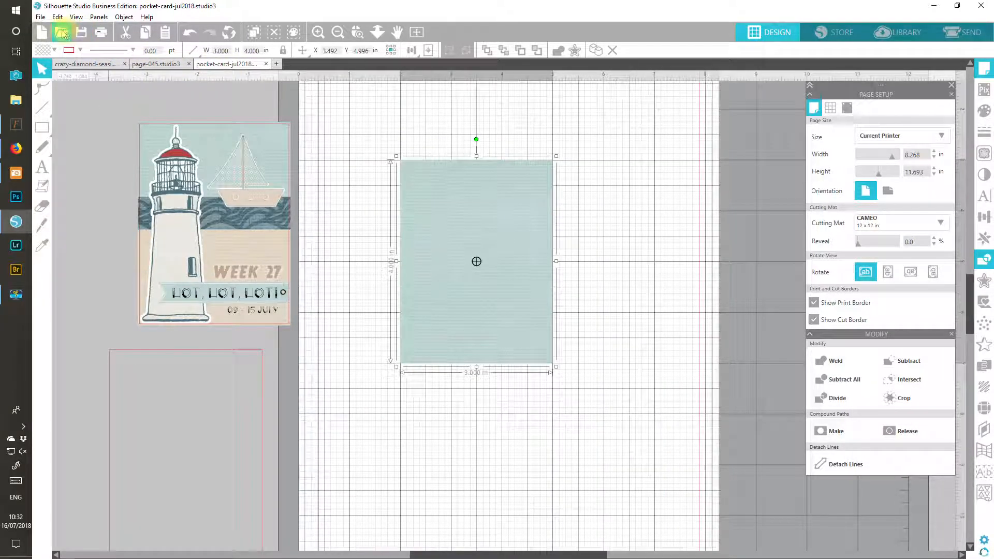
Open the ad_adayatthebeach_pp09 wave paper and resize it proportionally to 12 by 12 in.
left_click(62, 33)
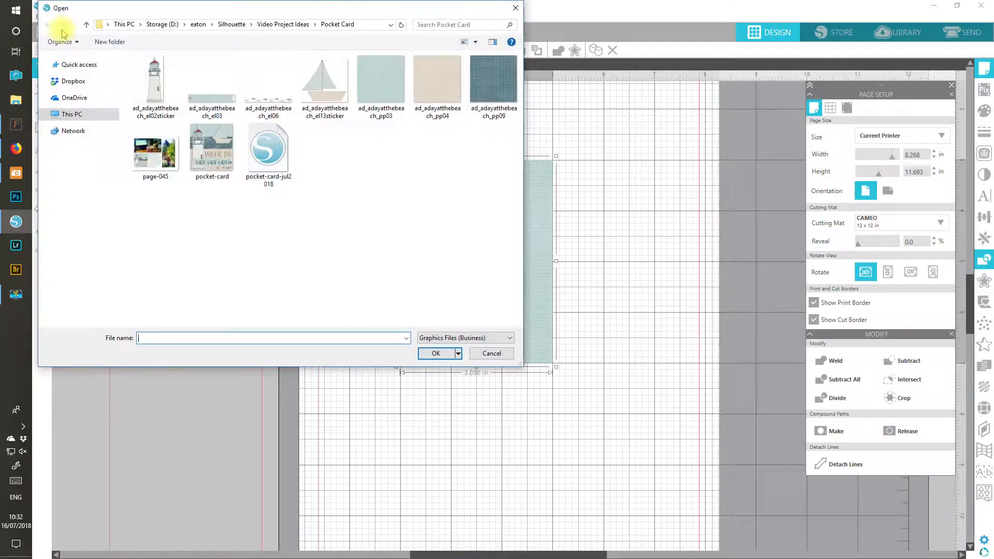
double_click(498, 92)
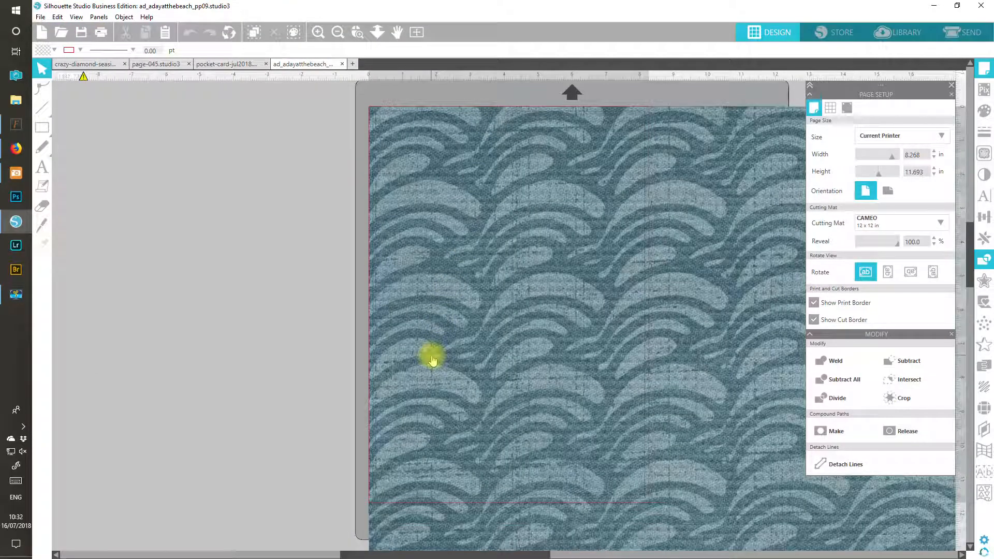
left_click(433, 359)
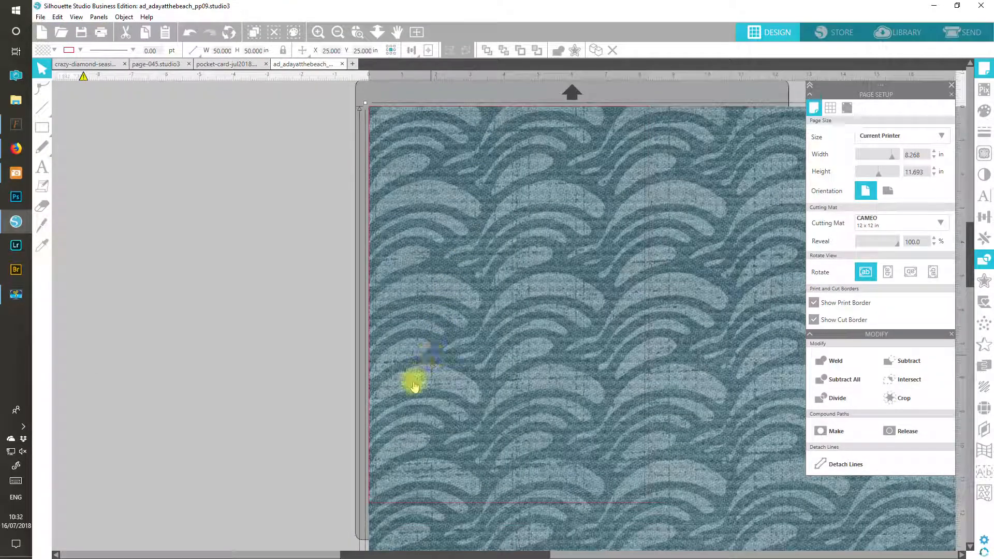
left_click(247, 51)
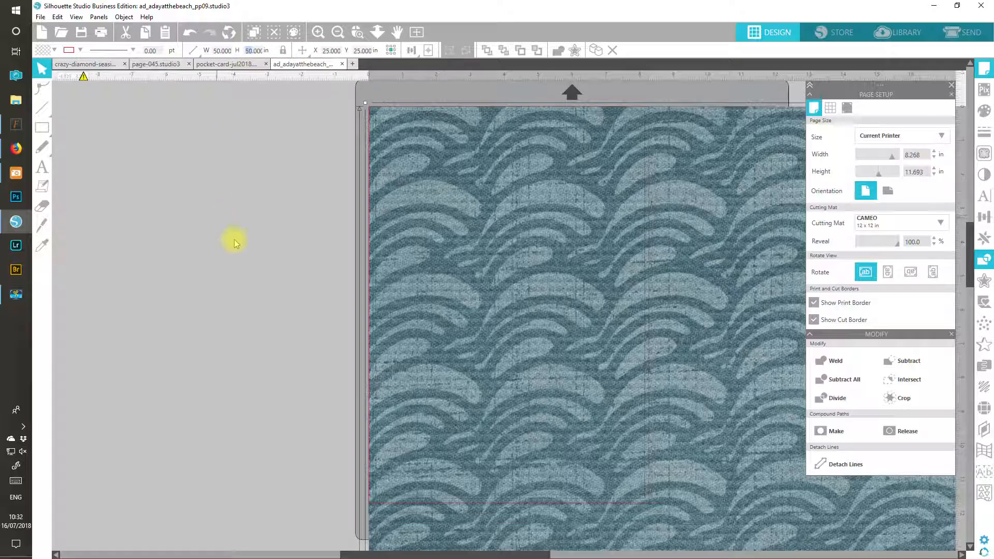
type("12")
key("Return")
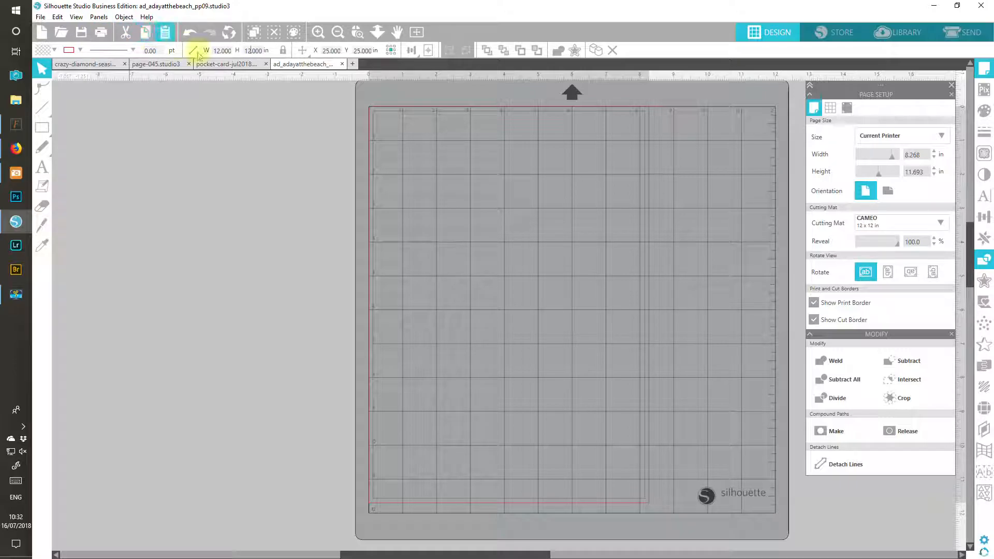
Paste the wave paper into the pocket-card-jul2018 document and move it down to uncover the upper part of the pale blue card.
left_click(211, 65)
left_click(165, 32)
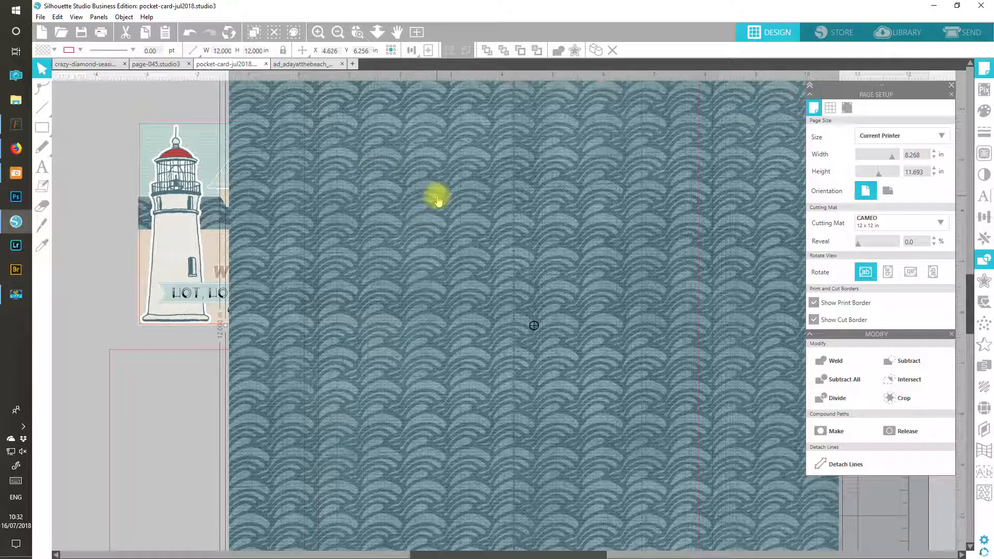
left_click_drag(438, 201, 524, 392)
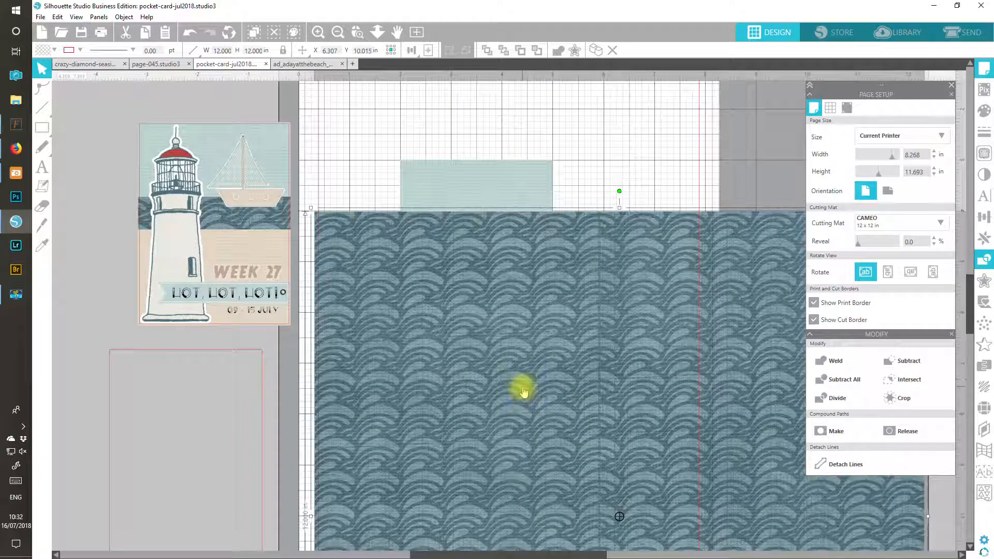
left_click_drag(524, 283, 527, 314)
Duplicate the pale blue card and move the copy off the page over the lower part of the sample card.
left_click(515, 198)
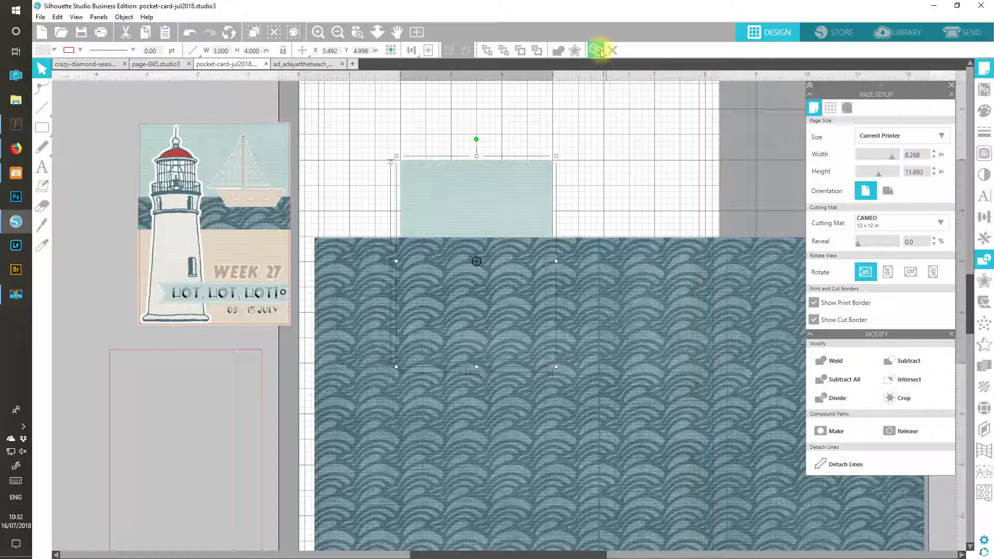
left_click(601, 50)
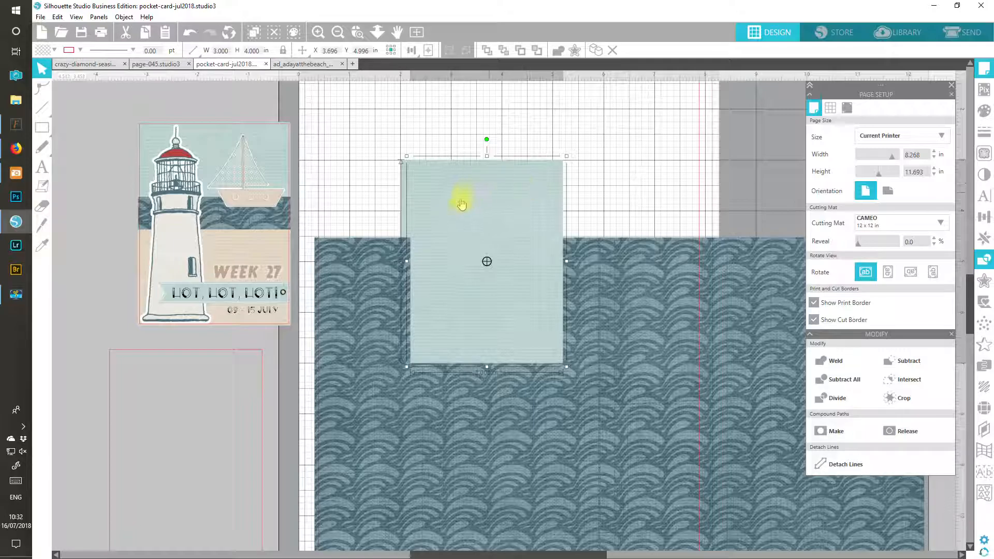
left_click_drag(463, 210, 167, 328)
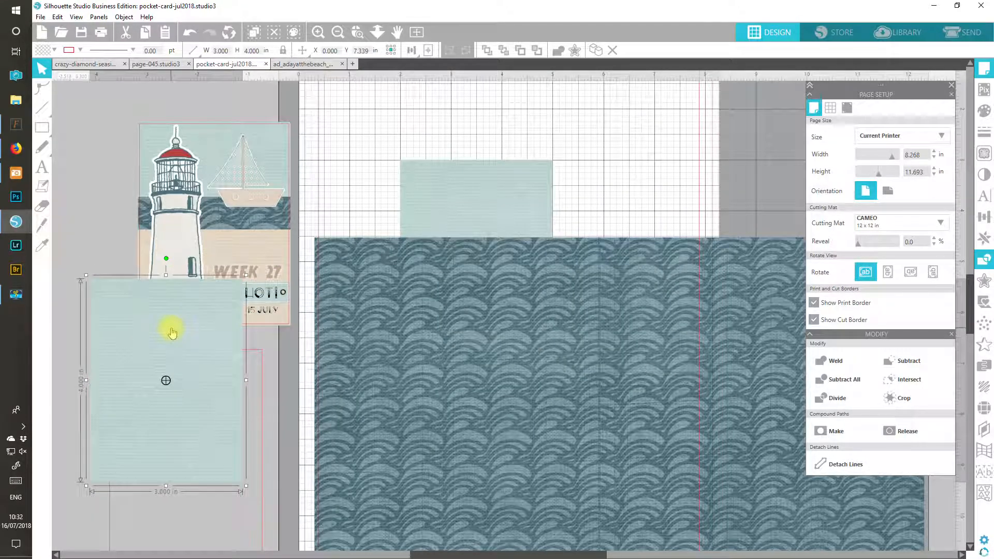
Move the pale blue card to the page's upper left and shift the wave paper to align its top edge with the sample's wave band.
left_click_drag(490, 207, 394, 170)
left_click_drag(406, 275, 387, 262)
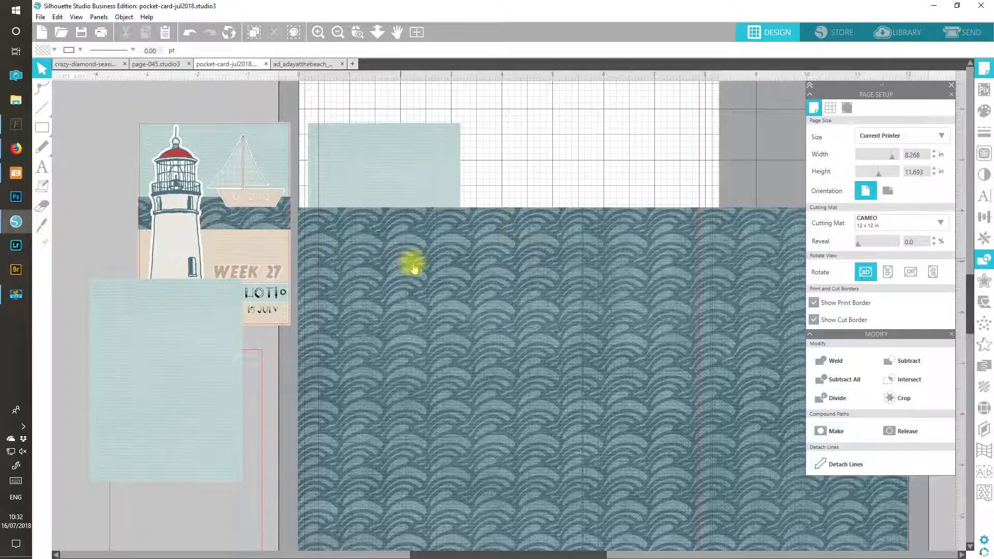
left_click(442, 271)
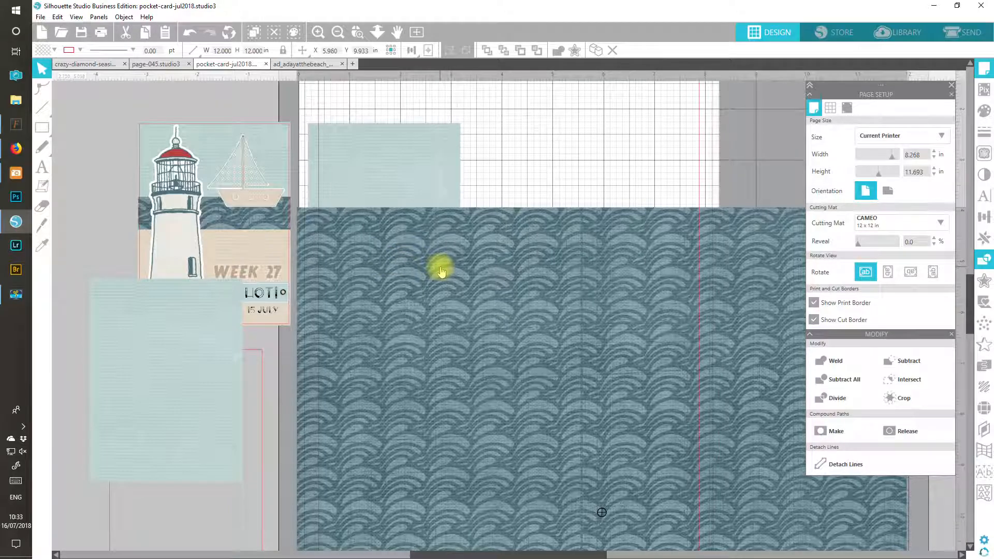
left_click_drag(441, 271, 441, 259)
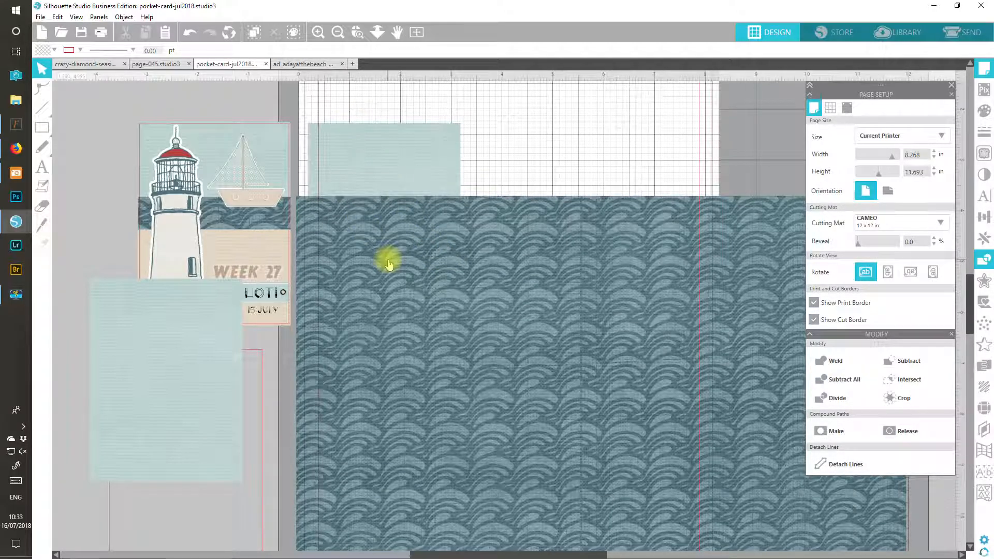
Crop the wave paper to the overlapping area of the 3 by 4 in pale blue card.
left_click(397, 218)
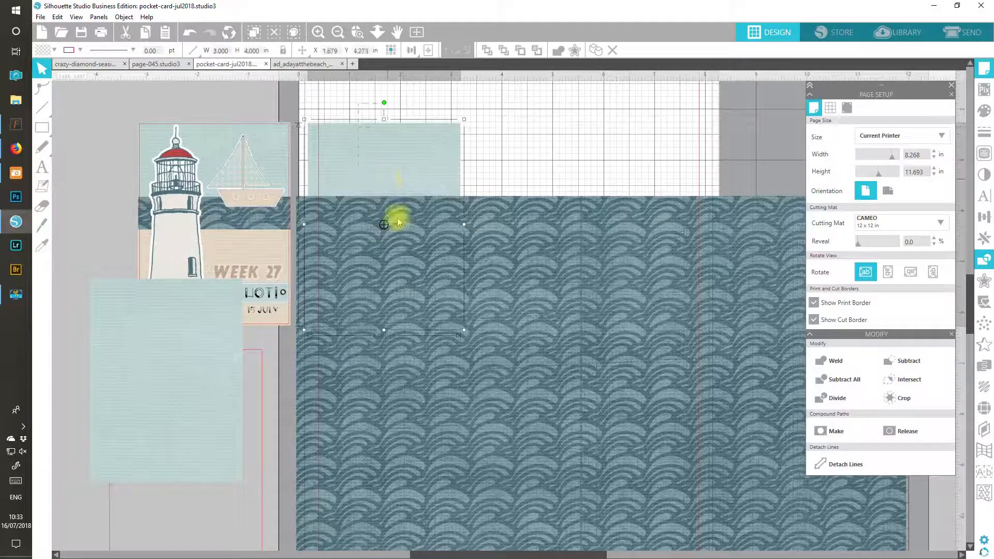
left_click(409, 267)
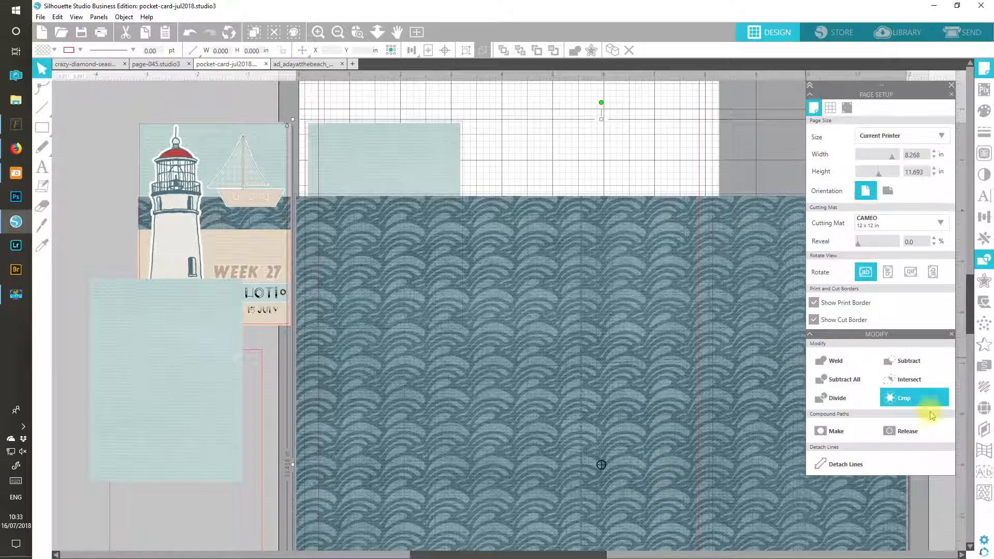
left_click(907, 402)
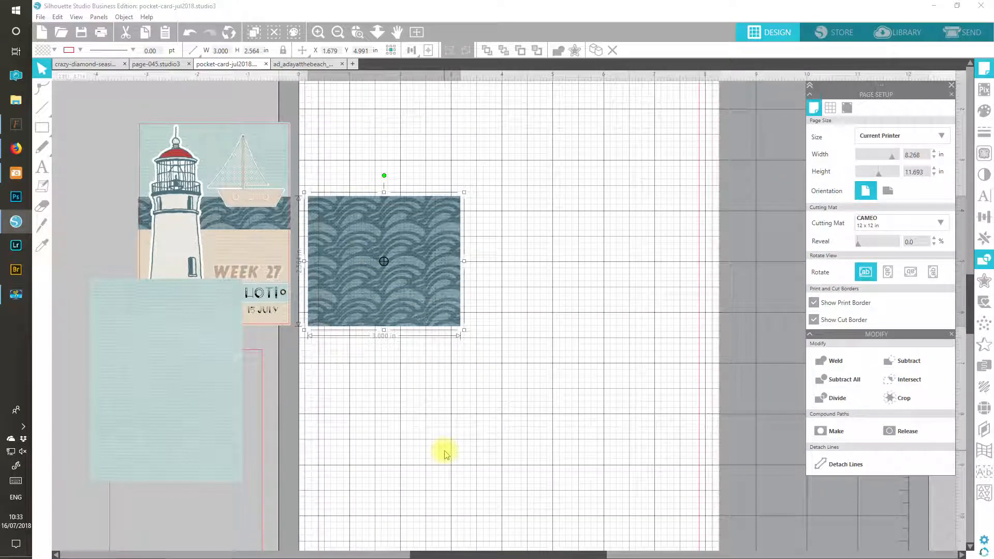
Duplicate the pale blue card and move the copy to the upper right of the page, beyond the wave piece.
left_click(238, 374)
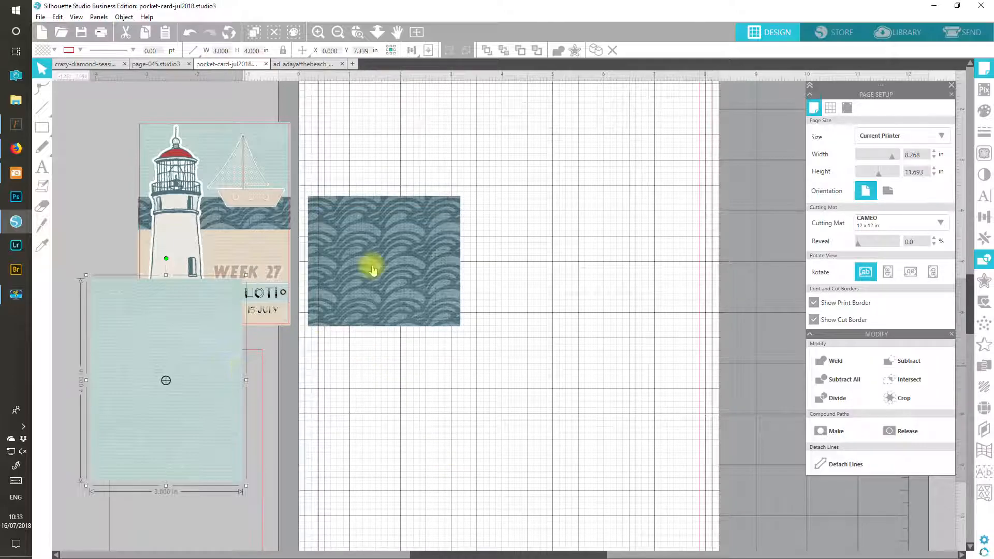
left_click(596, 51)
left_click_drag(198, 366, 621, 193)
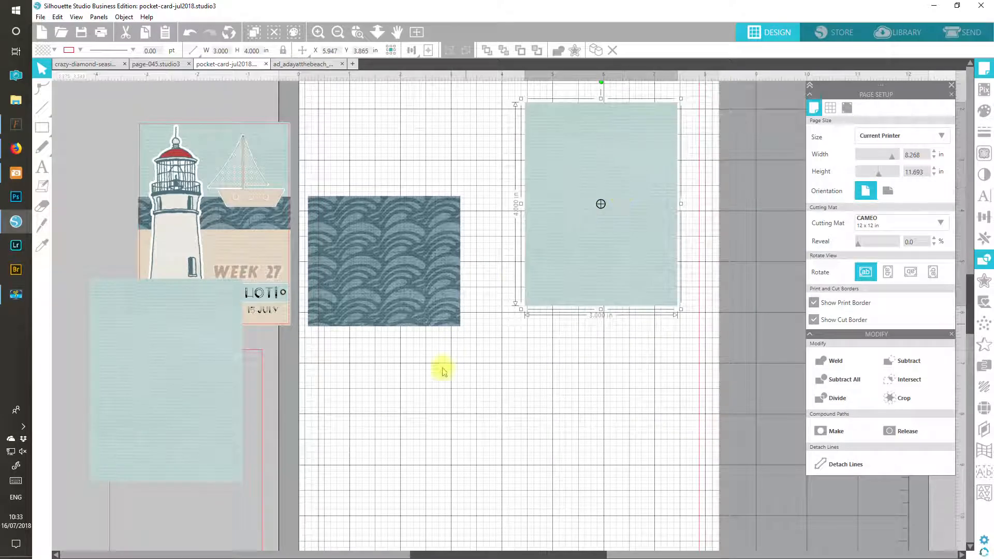
Move the wave piece onto the new pale blue card and bring it to the front.
left_click_drag(395, 266, 576, 264)
left_click(515, 258)
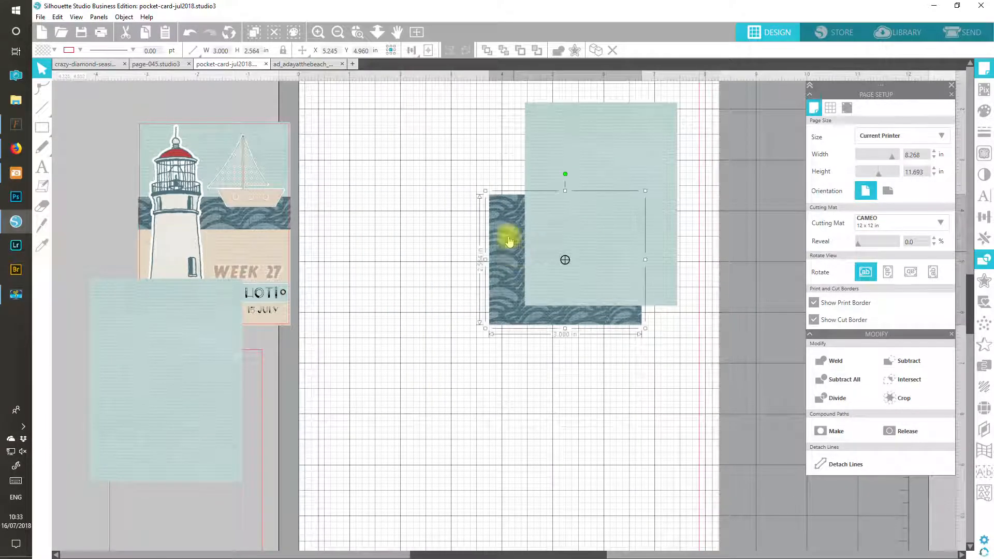
left_click(486, 50)
left_click_drag(539, 278, 585, 247)
Align the wave piece and pale blue card by horizontal centres and bottom edges, and move them together to the page's upper left.
left_click(562, 298, "shift")
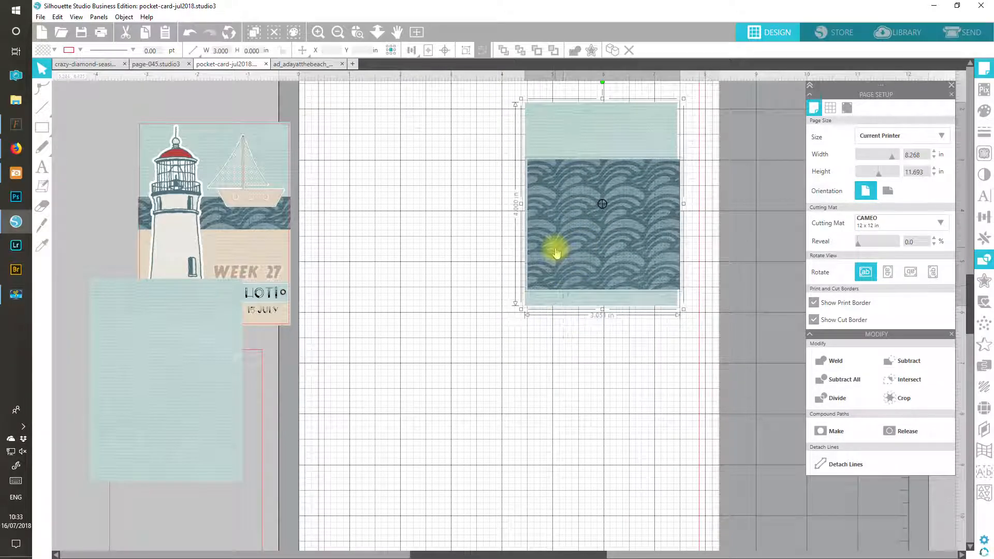
left_click(411, 50)
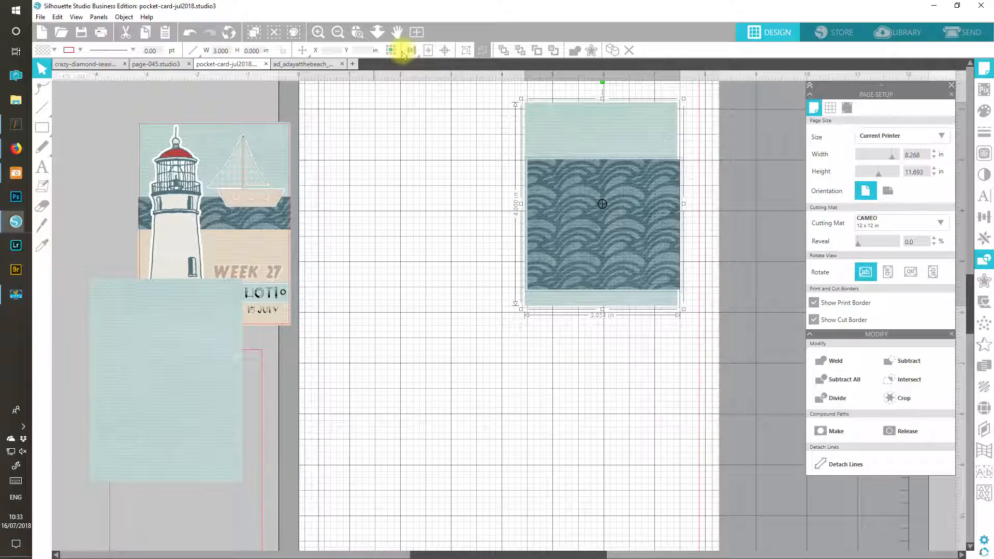
left_click(428, 70)
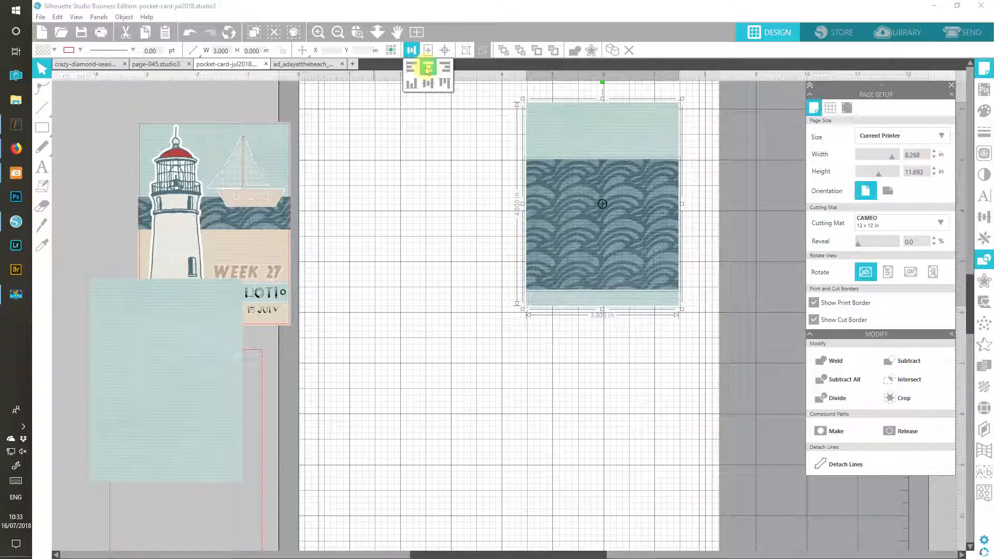
left_click(418, 85)
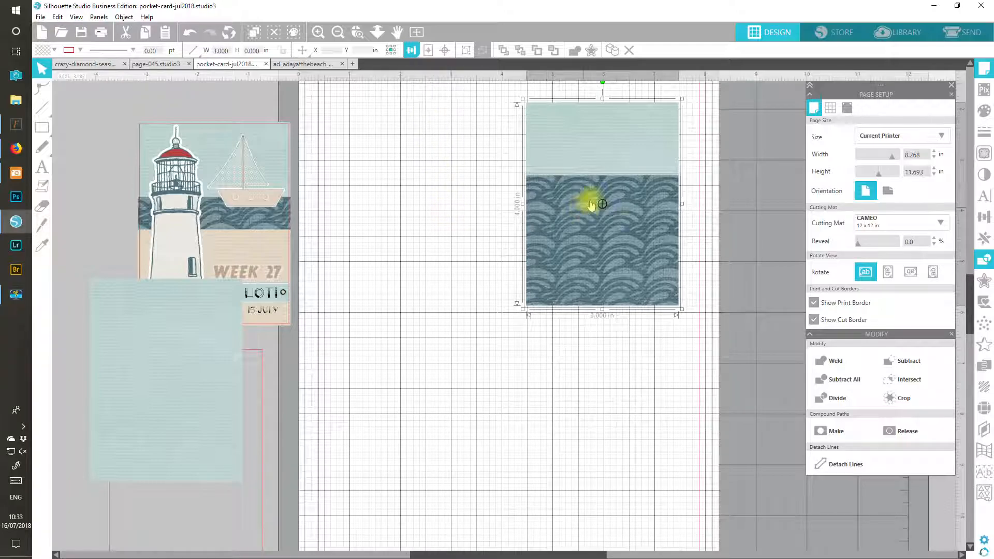
left_click_drag(582, 156, 389, 152)
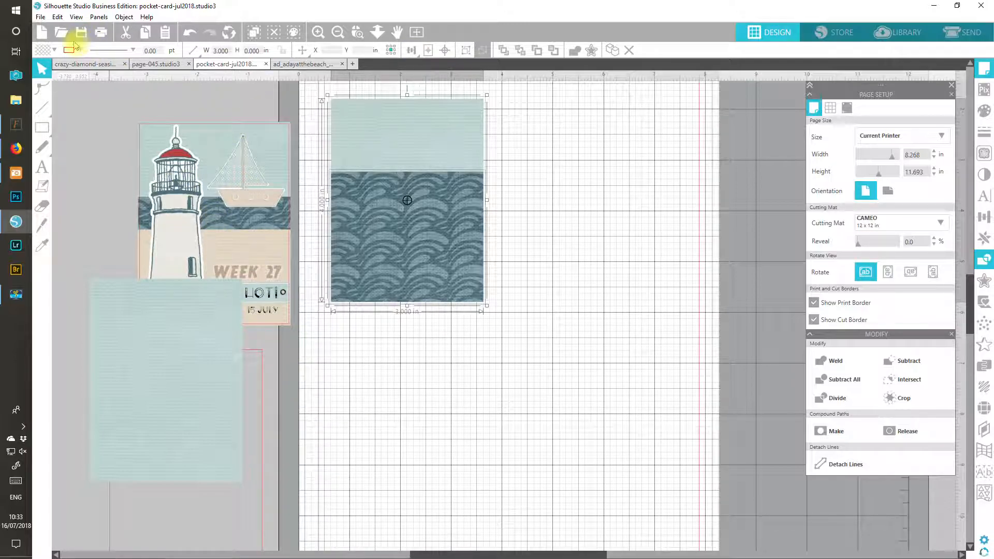
Open the ad_adayatthebeach_pp04 sand paper and resize it proportionally to 12 by 12 in.
left_click(62, 33)
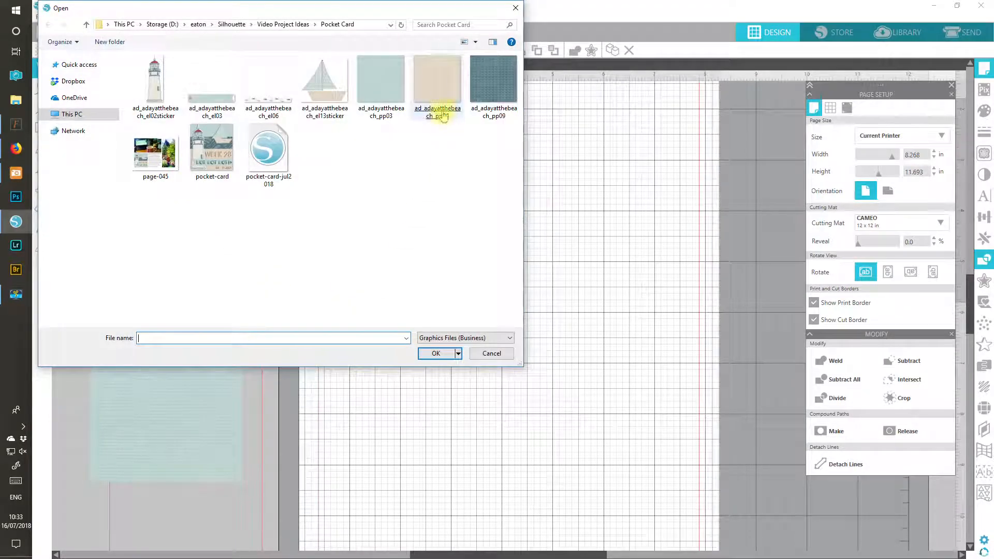
double_click(439, 92)
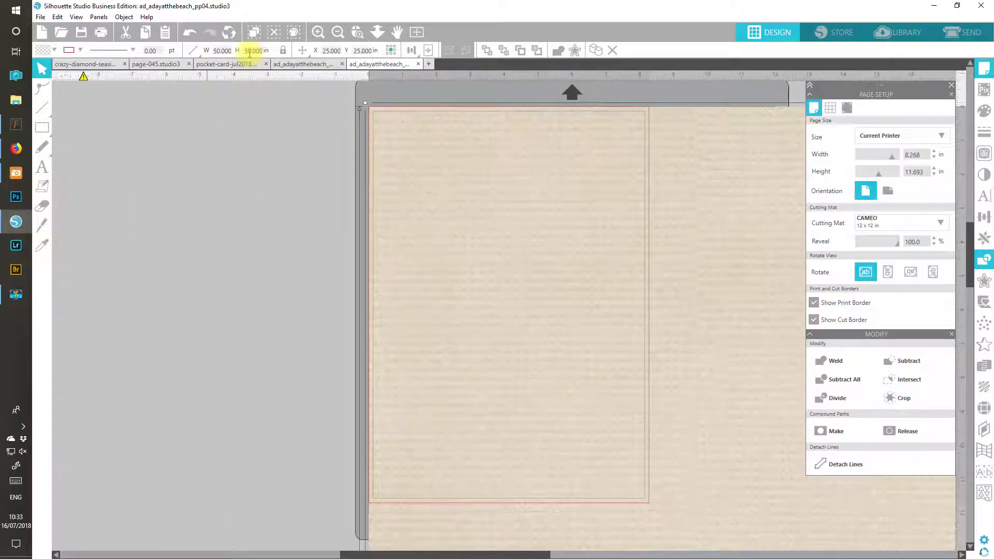
left_click(251, 51)
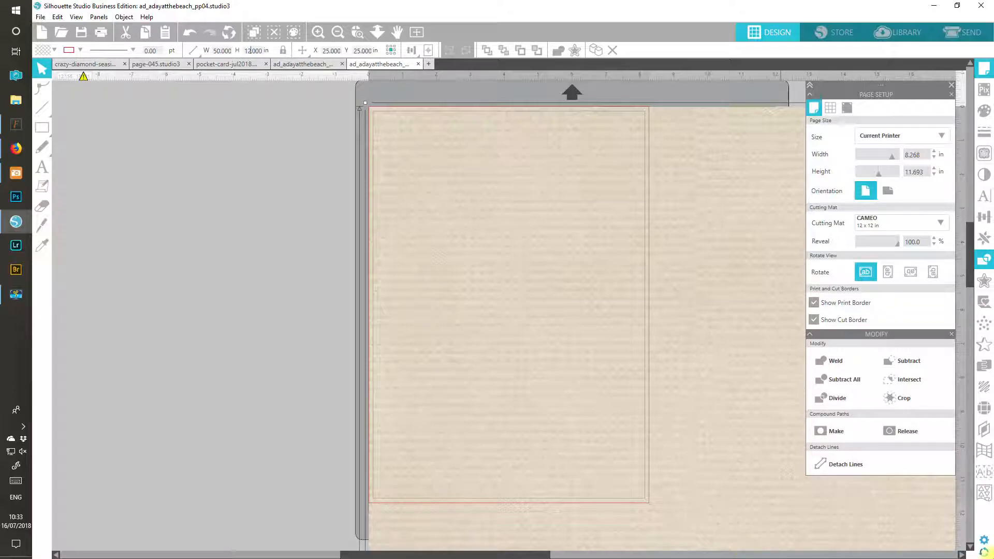
type("12")
key("Return")
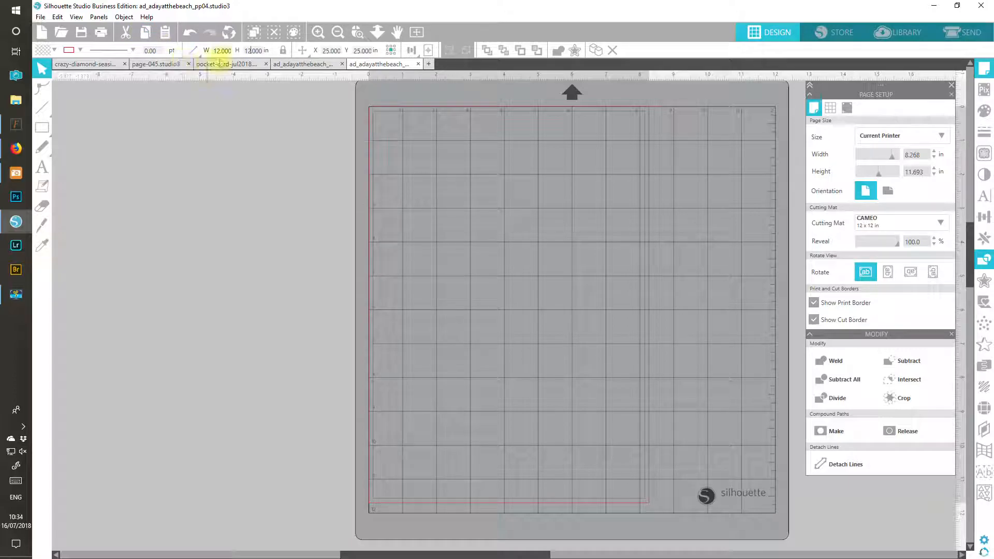
Paste the sand paper into the pocket-card-jul2018 document and move it down below the layered card.
left_click(241, 65)
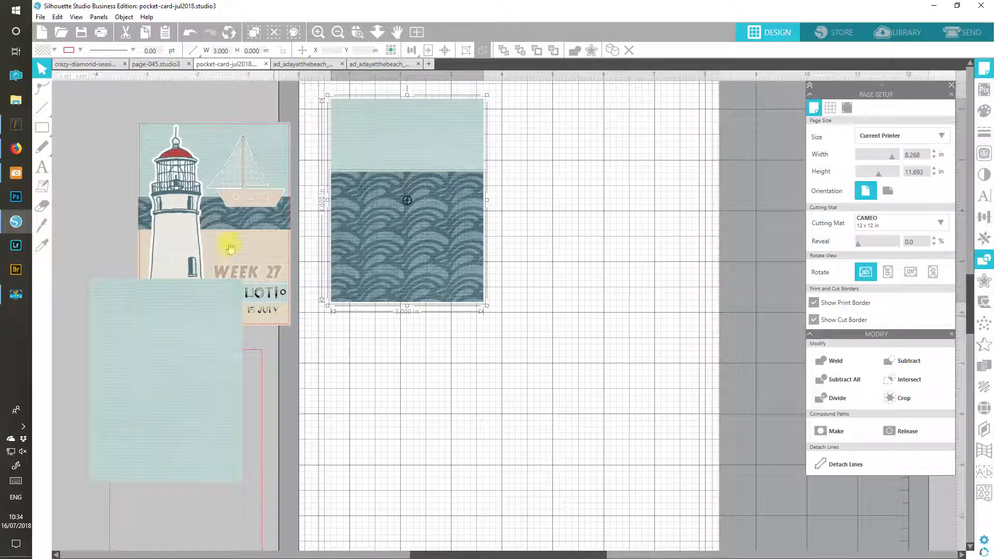
left_click(165, 35)
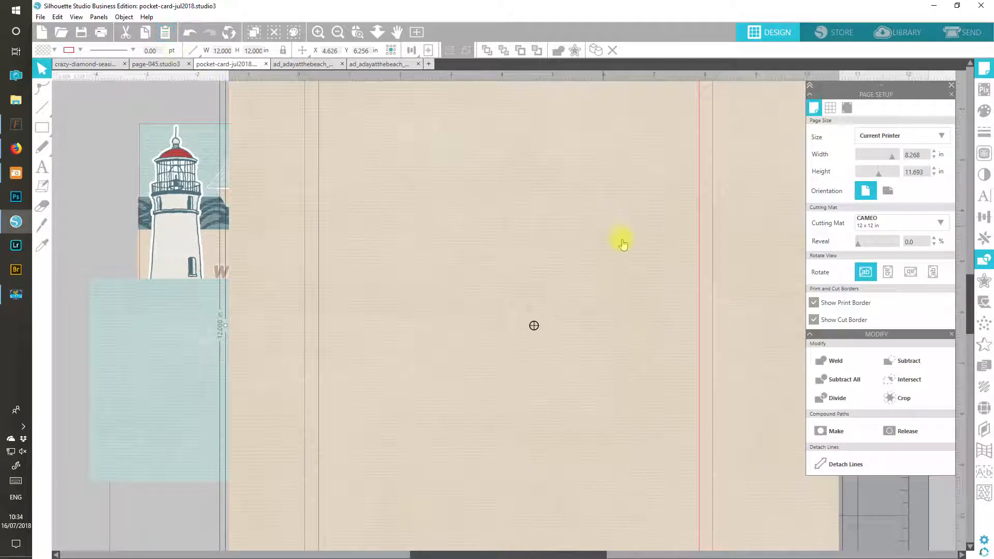
left_click_drag(550, 182, 633, 478)
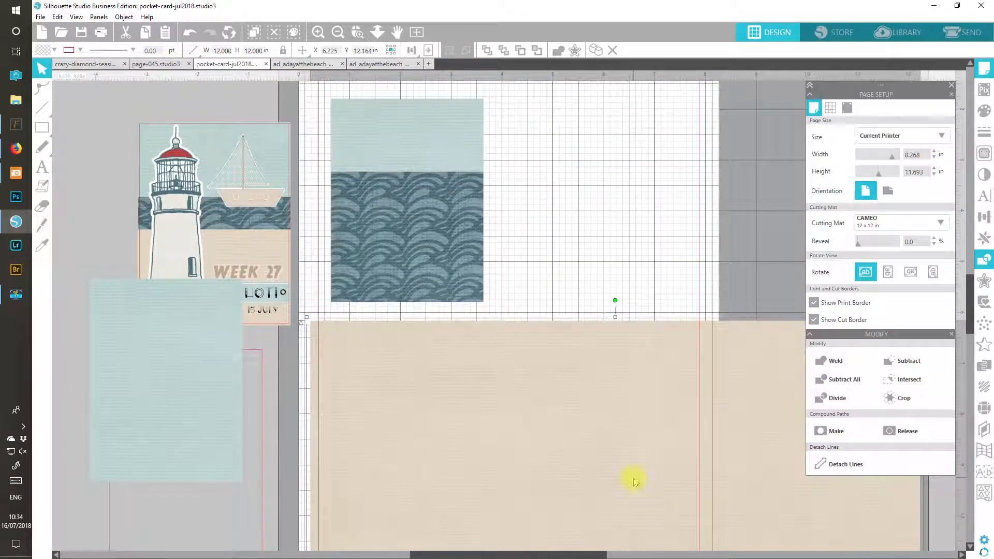
scroll(972, 310, "down", 5)
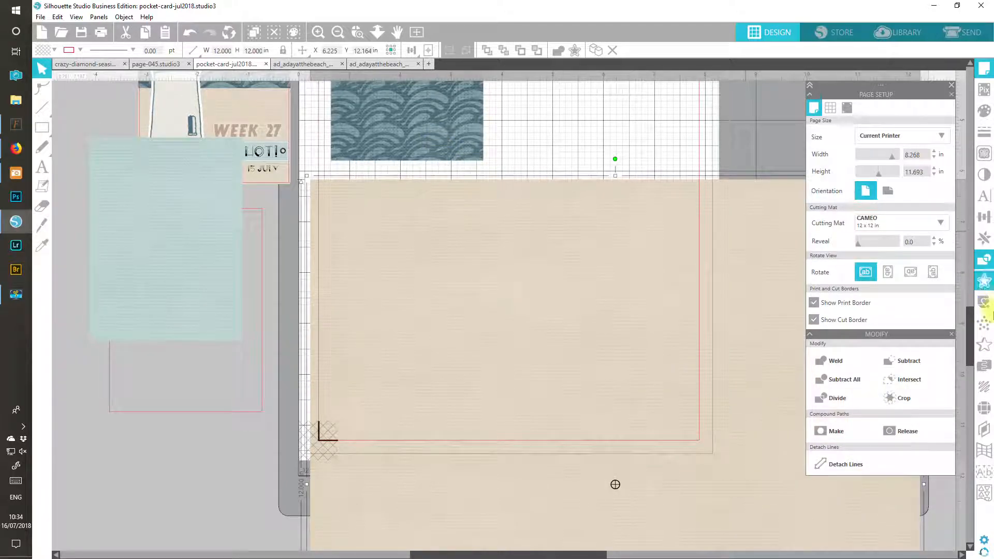
scroll(964, 337, "up", 1)
scroll(963, 334, "up", 4)
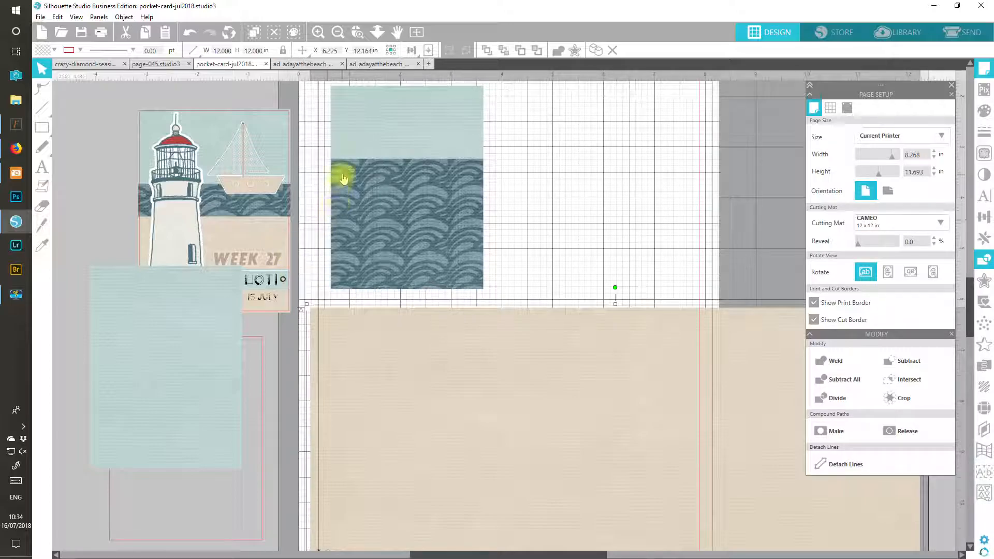
Move the layered card aside, place the spare pale blue card beside the sample, and align the sand paper's top edge with the sample's sand band.
left_click_drag(399, 205, 629, 193)
left_click_drag(174, 398, 379, 241)
left_click_drag(395, 395, 383, 310)
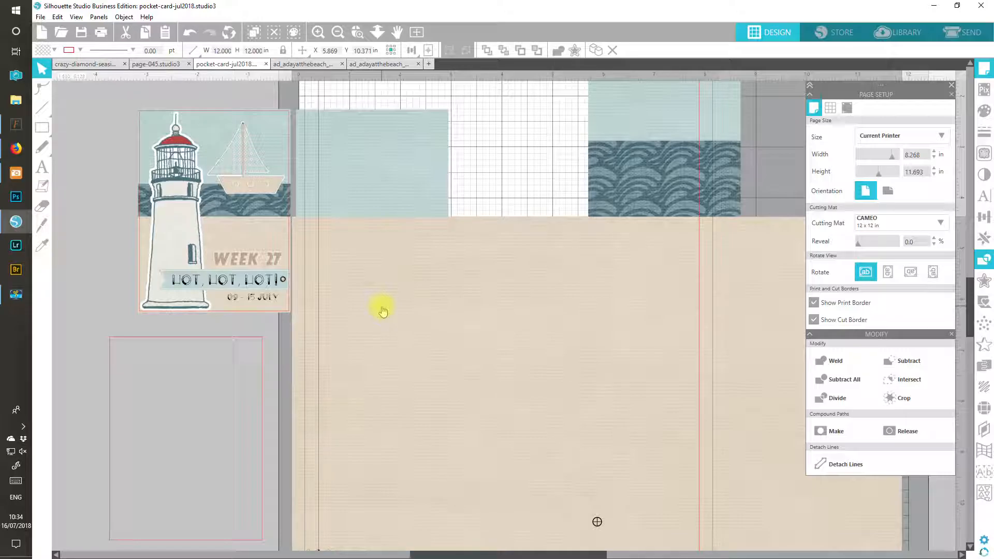
left_click_drag(382, 310, 382, 309)
Crop the sand paper to the overlapping area of the spare pale blue card.
key("Escape")
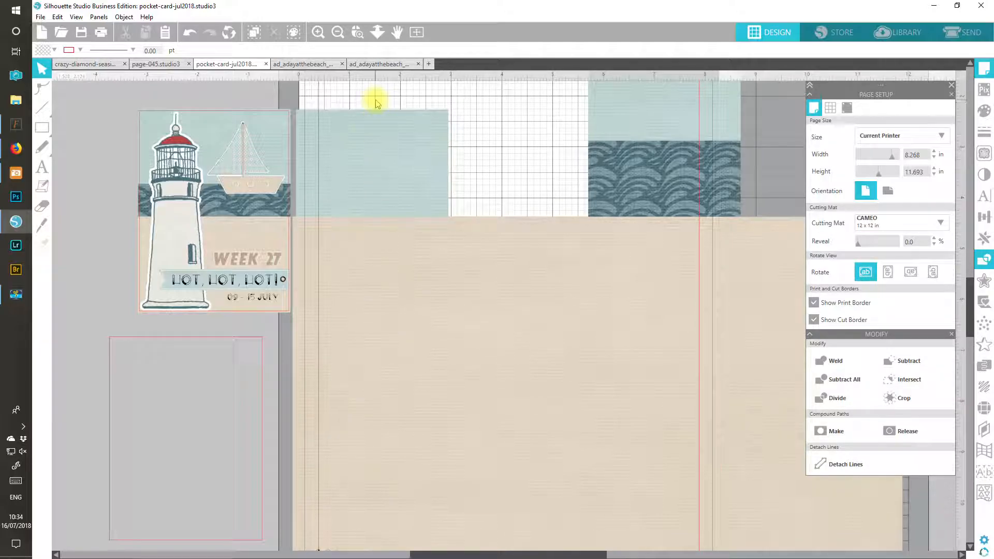
left_click(386, 210)
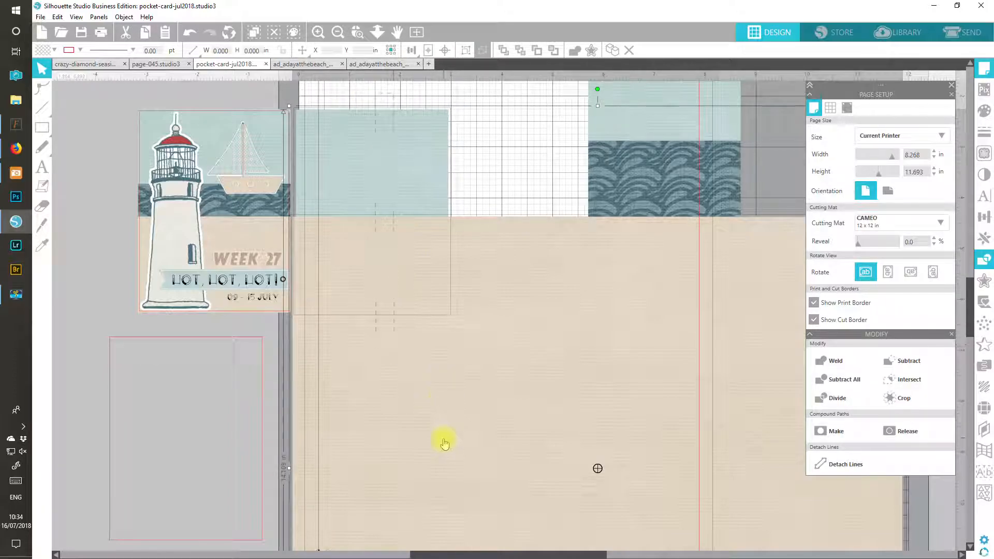
left_click(906, 400)
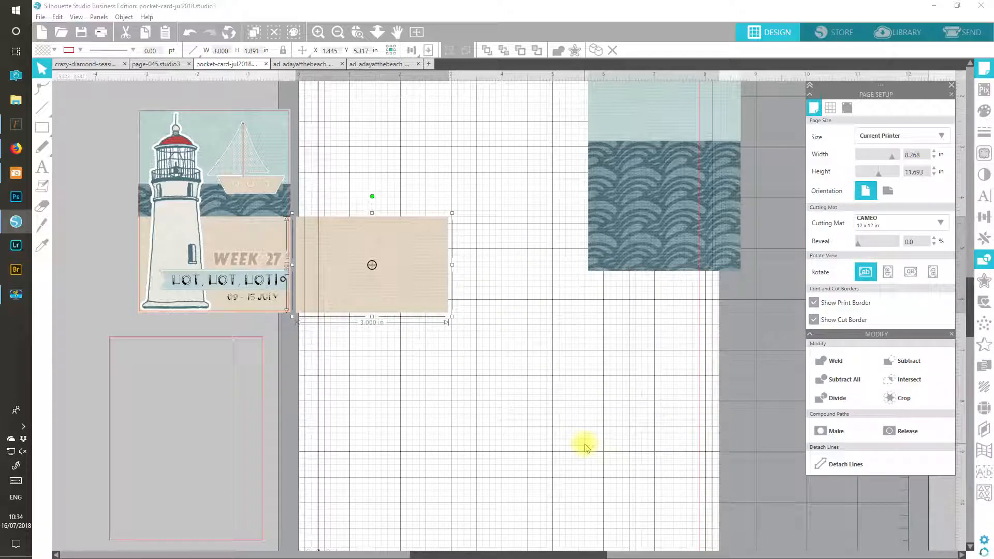
Move the sand piece onto the layered card and align all three layers by horizontal centres and bottom edges.
left_click_drag(523, 127, 644, 202)
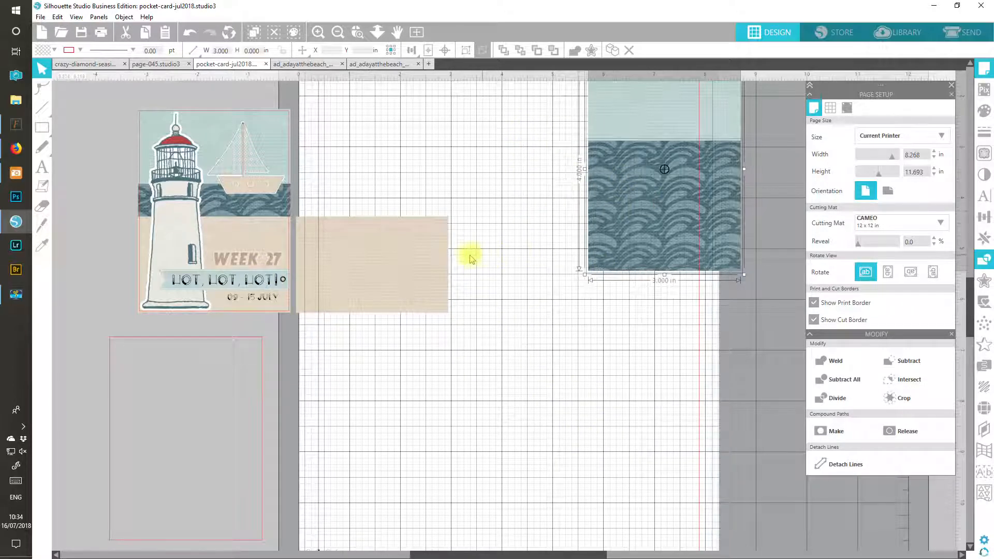
left_click_drag(434, 262, 698, 243)
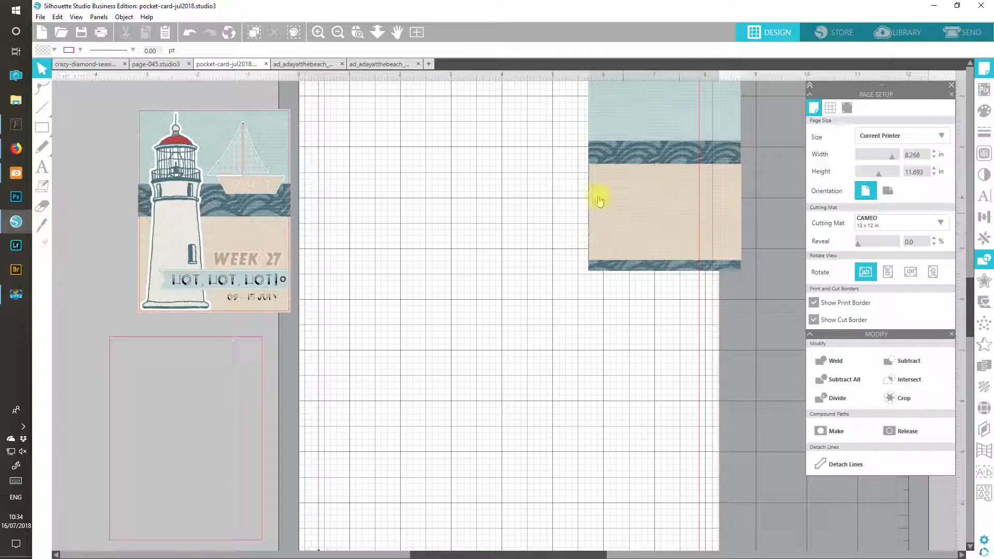
left_click_drag(549, 124, 606, 202)
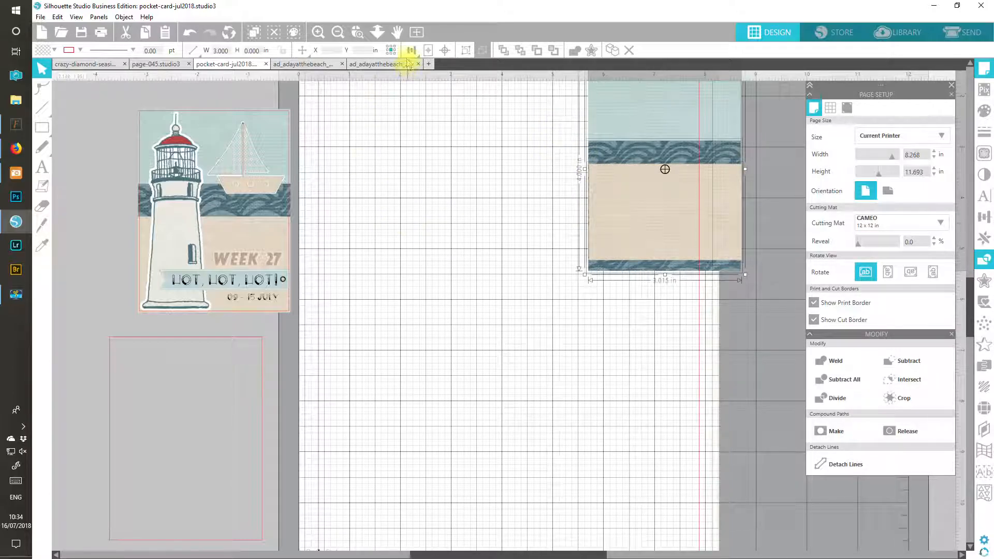
left_click(412, 49)
left_click(430, 68)
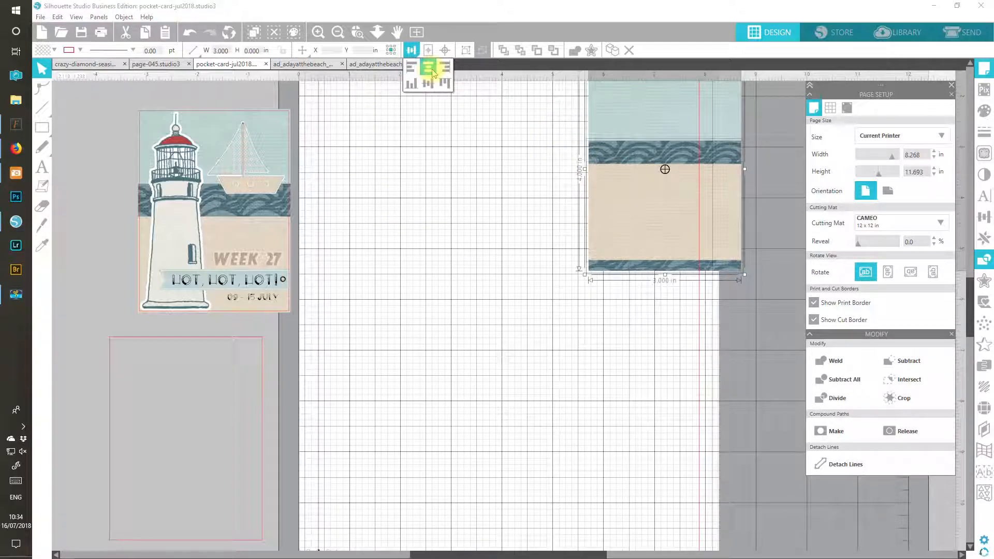
left_click(413, 84)
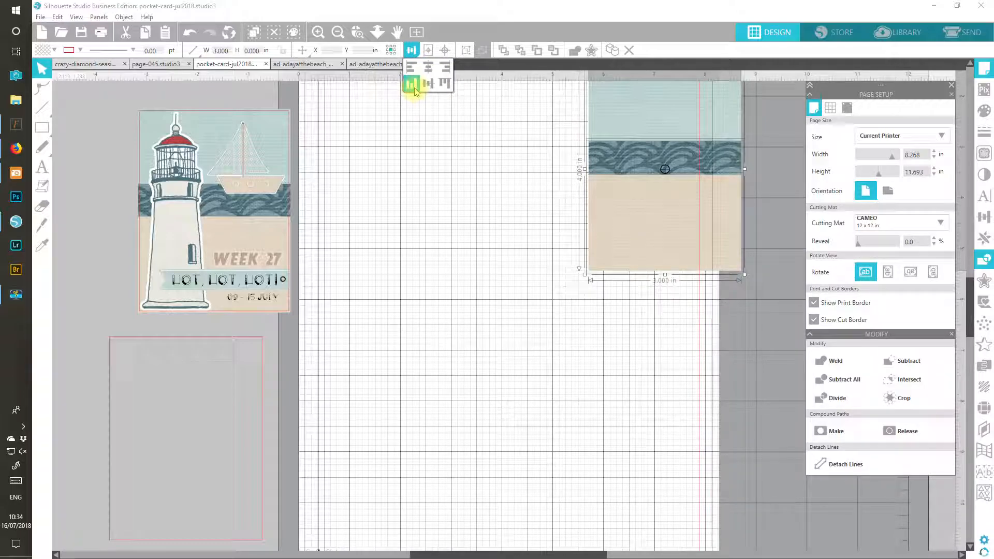
Move the three-layer card next to the sample card and try grouping its layers.
left_click_drag(644, 134, 376, 183)
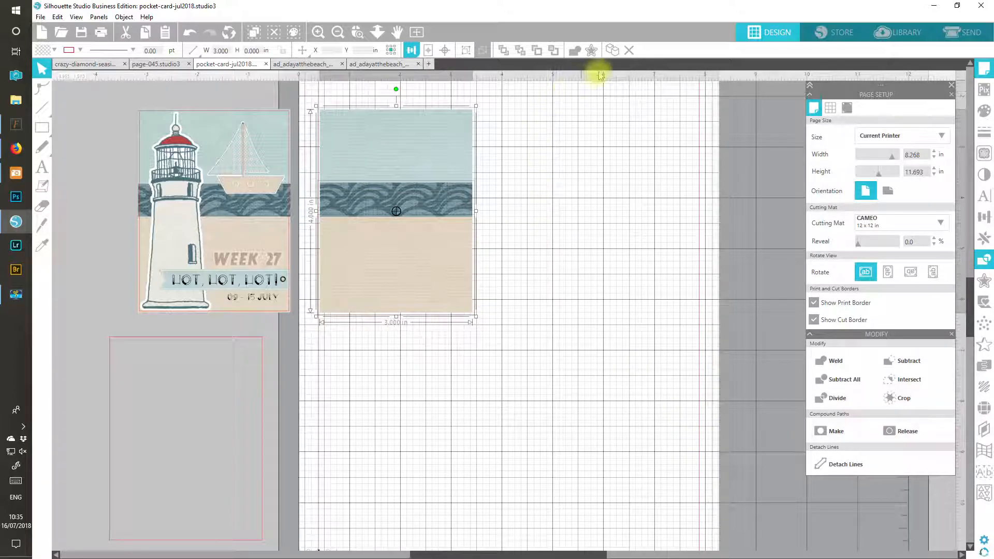
left_click(467, 55)
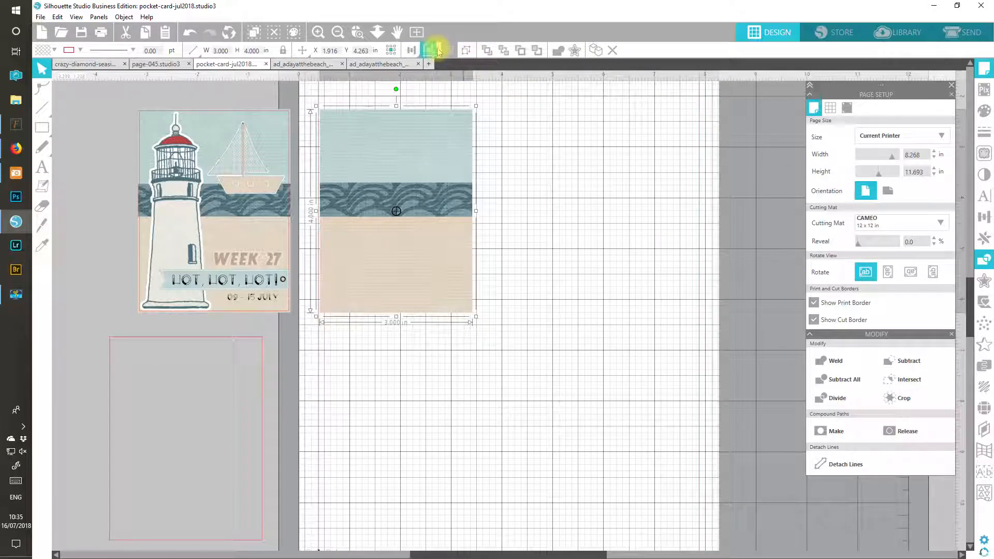
left_click(514, 355)
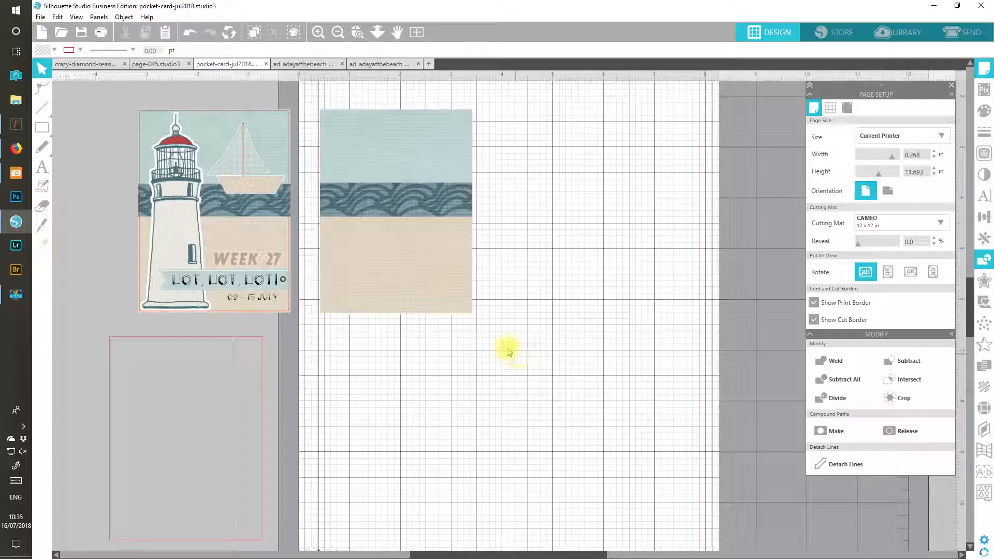
Place a duplicate of the sand piece at the page's right side, and group the card's three layers.
left_click(435, 282)
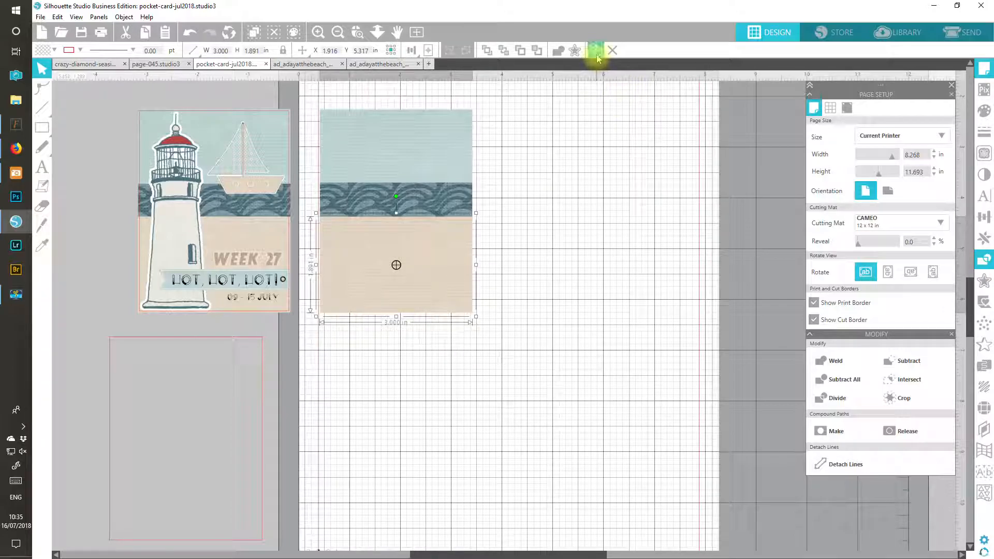
left_click_drag(453, 251, 706, 277)
left_click(444, 162)
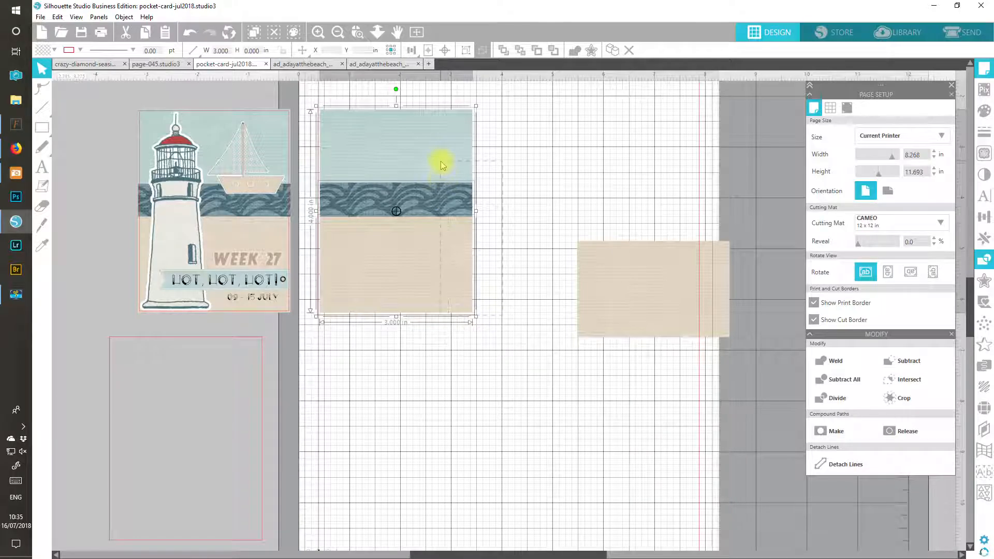
left_click(466, 50)
left_click_drag(418, 291, 424, 291)
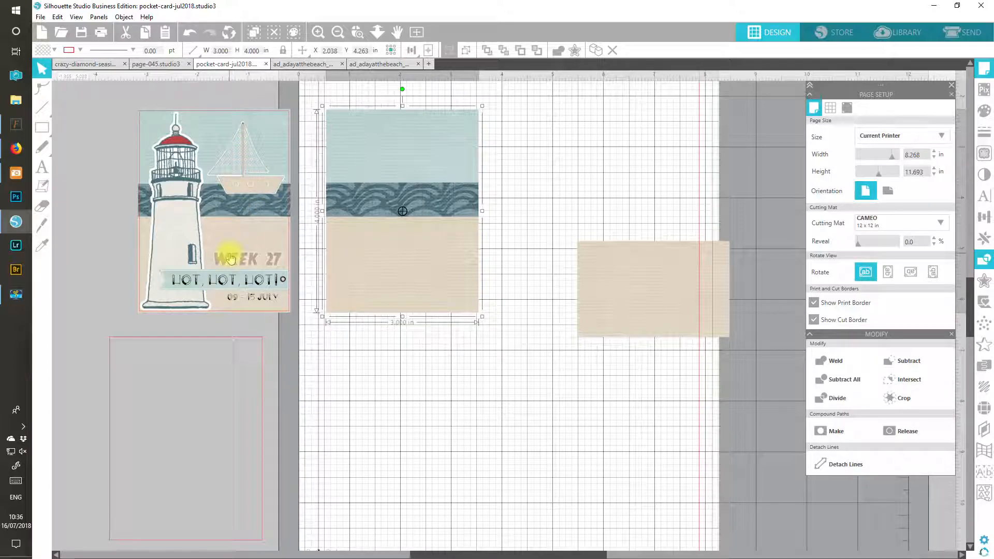
Move the spare 3 by 4 in outline up slightly and create an internal offset of 0.020 in with square corners inside it.
left_click(264, 362)
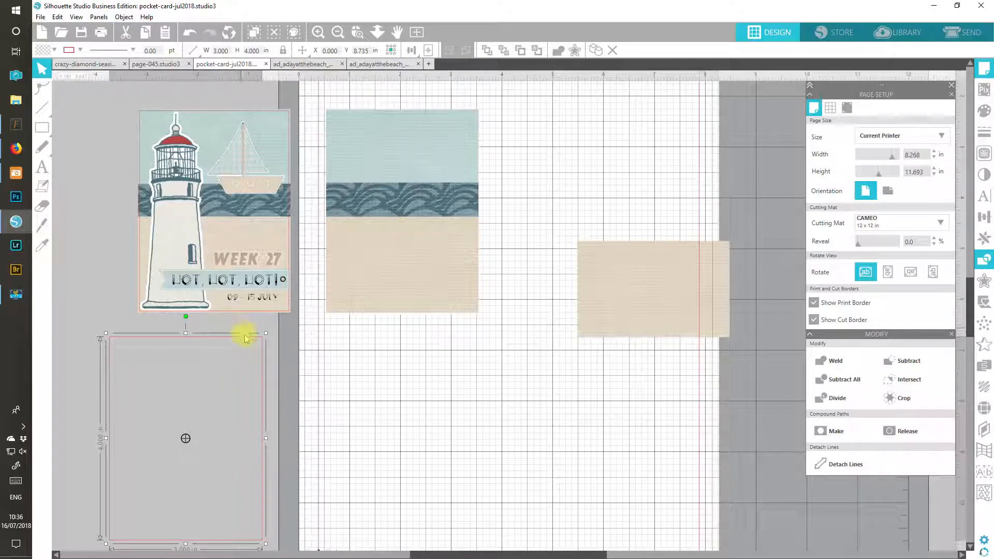
left_click_drag(246, 337, 258, 327)
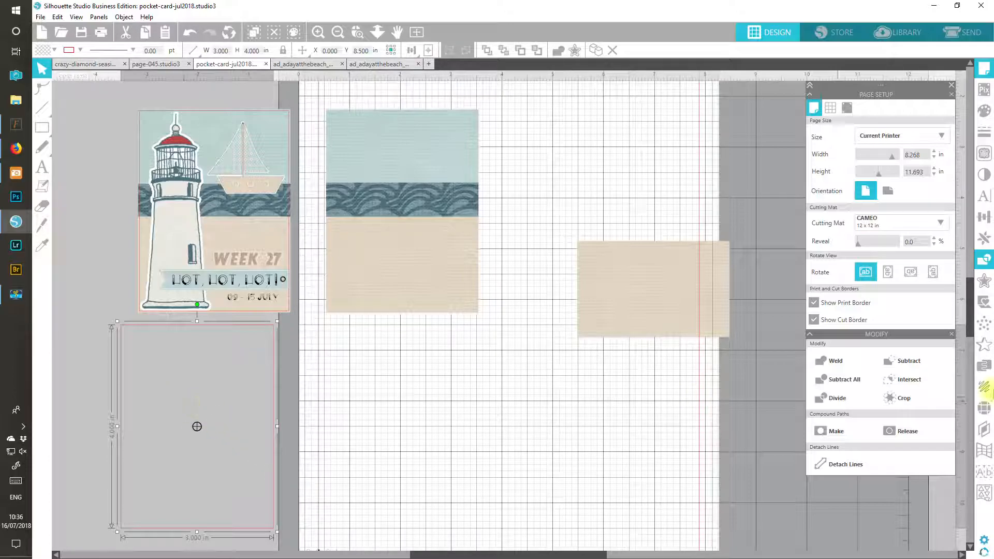
left_click(949, 334)
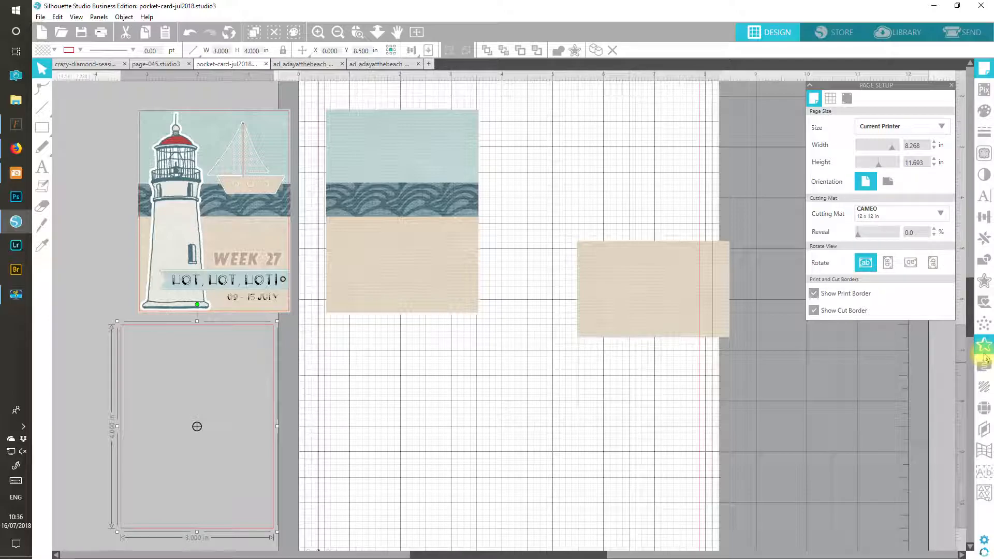
left_click(984, 281)
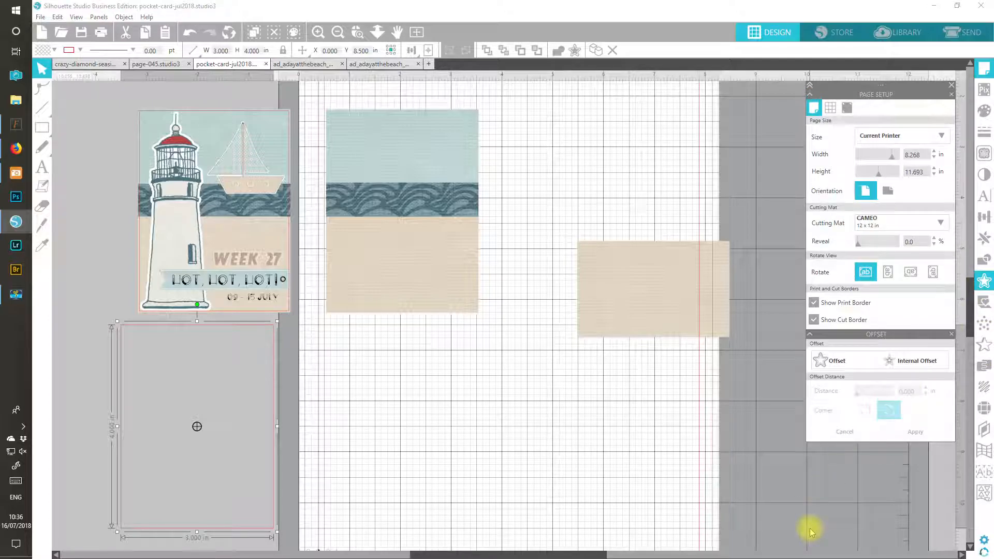
left_click(920, 368)
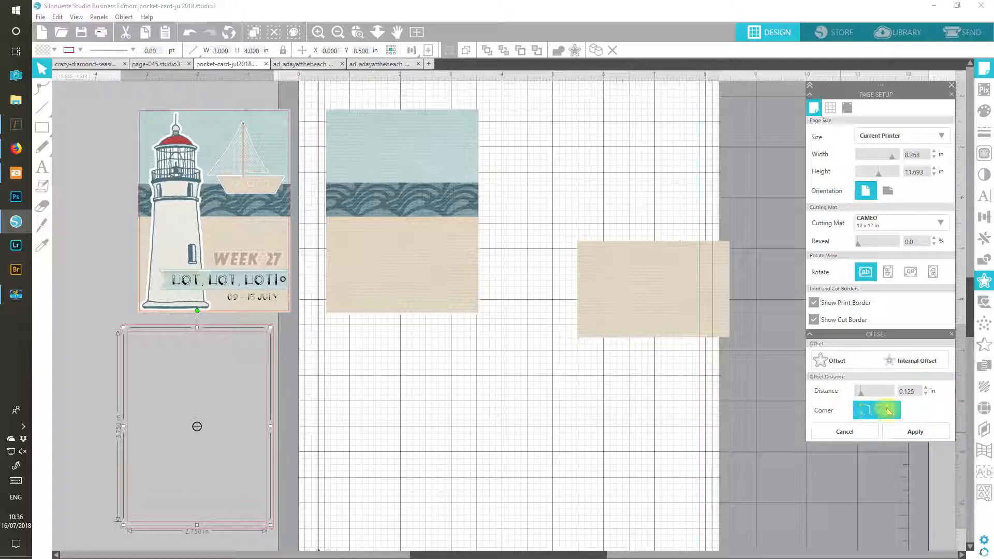
left_click(925, 394)
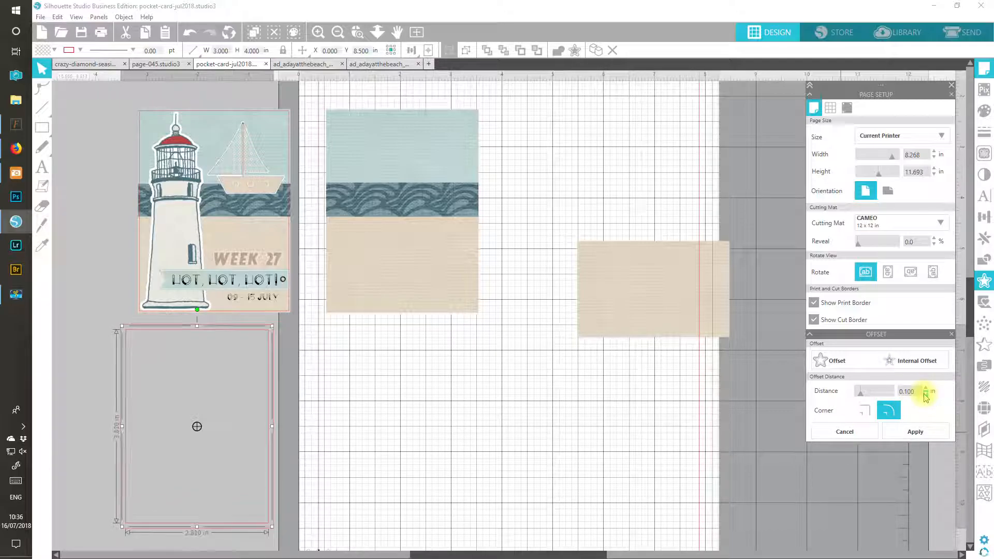
left_click(926, 395)
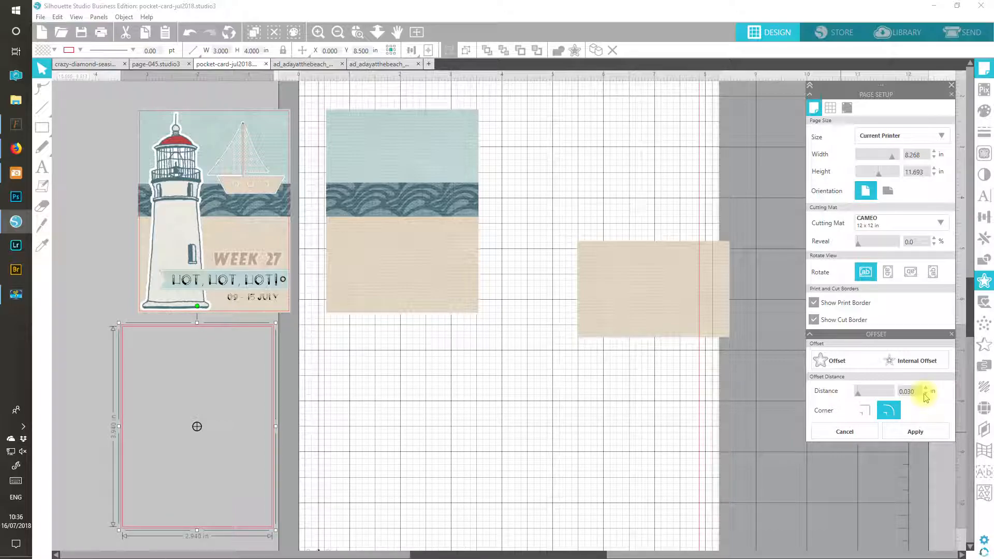
left_click(925, 394)
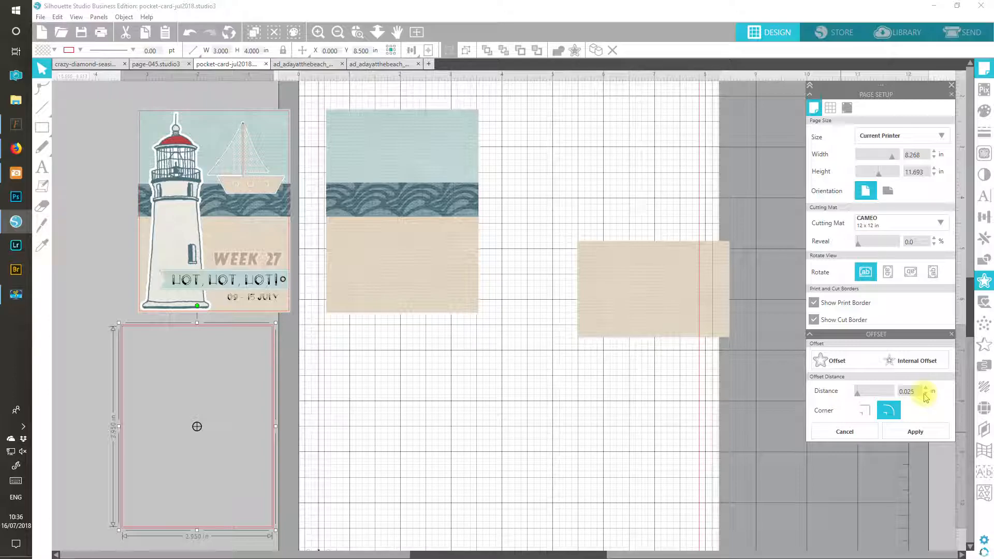
left_click(926, 395)
left_click(864, 413)
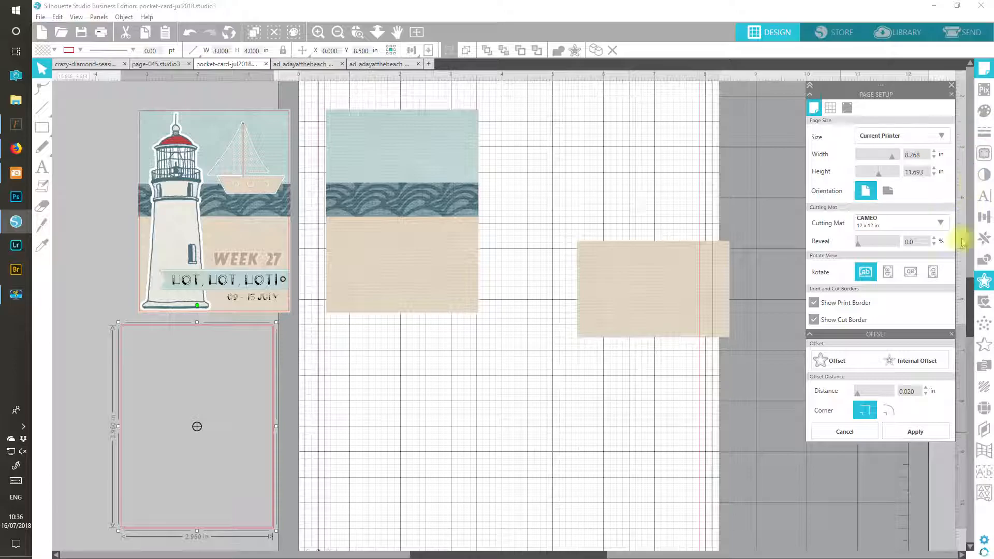
left_click(952, 335)
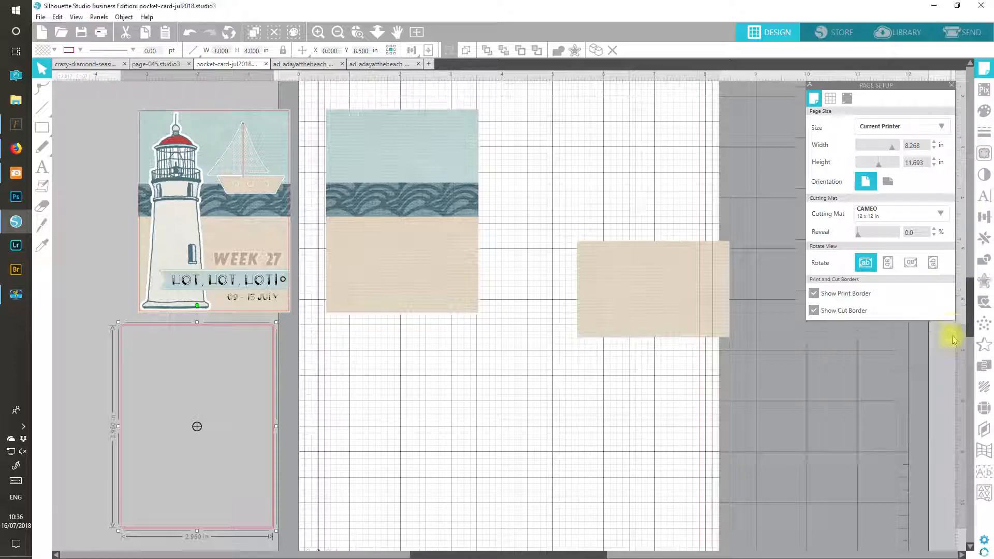
Fill the inset rectangle with white, move it onto the layered card, and bring it to the front.
left_click(986, 132)
left_click(984, 111)
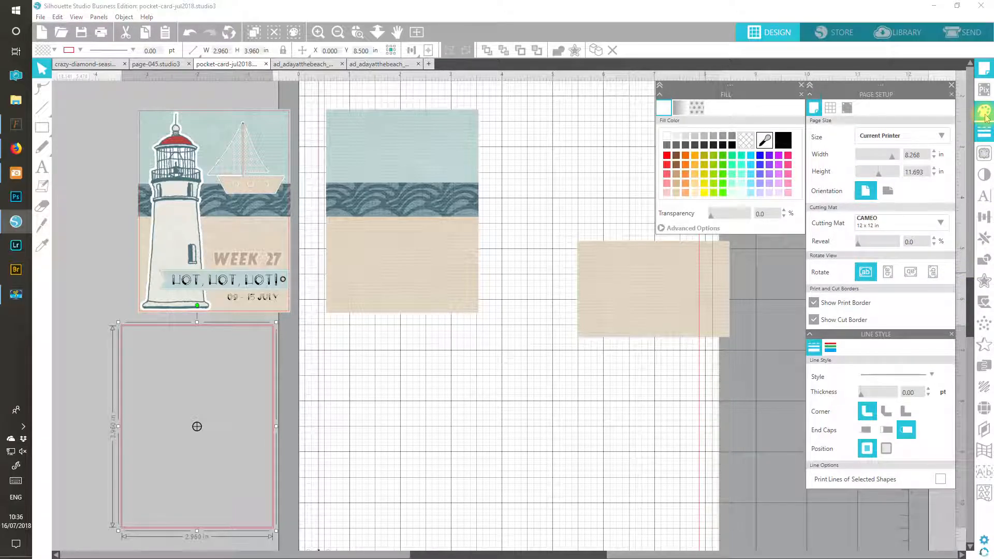
left_click(669, 137)
left_click_drag(236, 450, 437, 340)
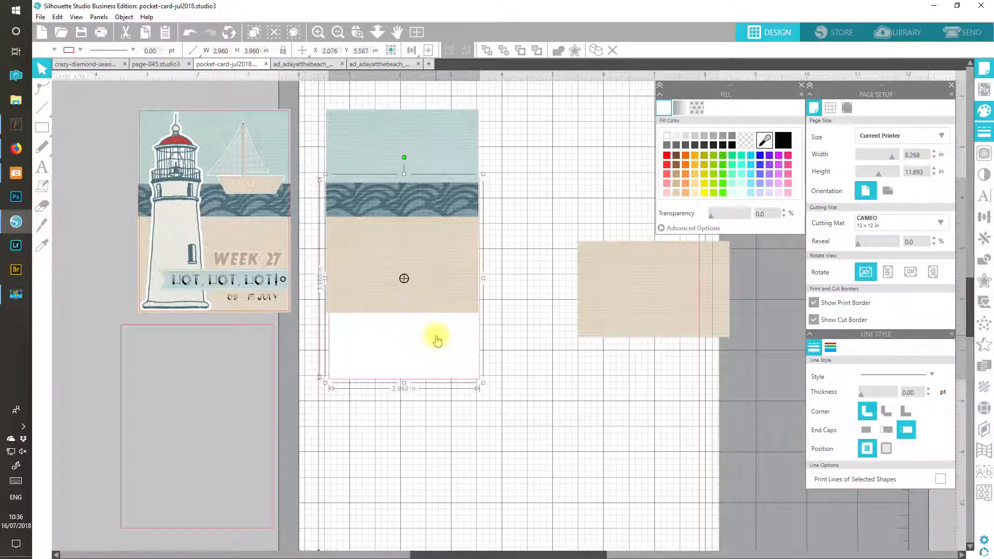
left_click(488, 50)
Position the white inset rectangle over the layered card and align both by their centres.
left_click_drag(436, 345, 432, 288)
left_click(449, 272)
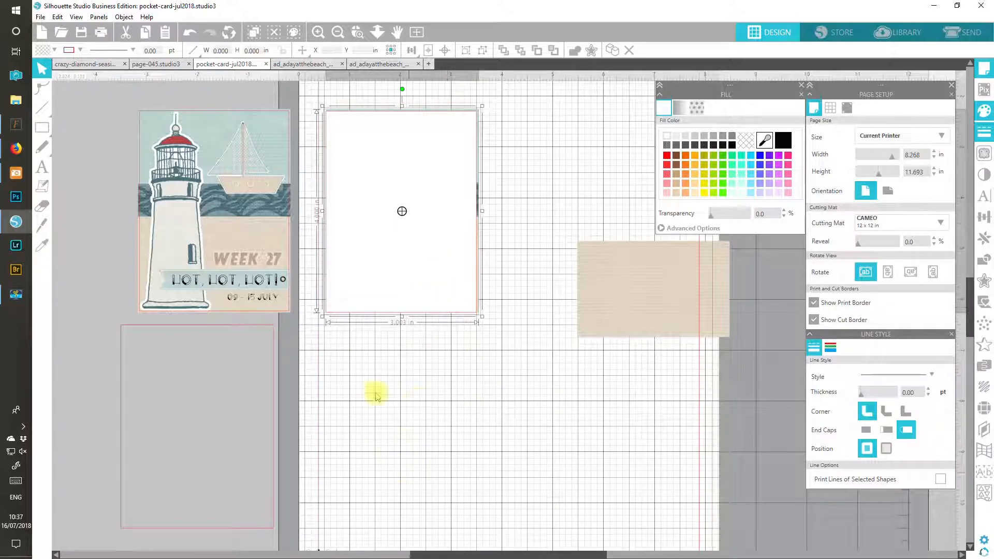
left_click(445, 52)
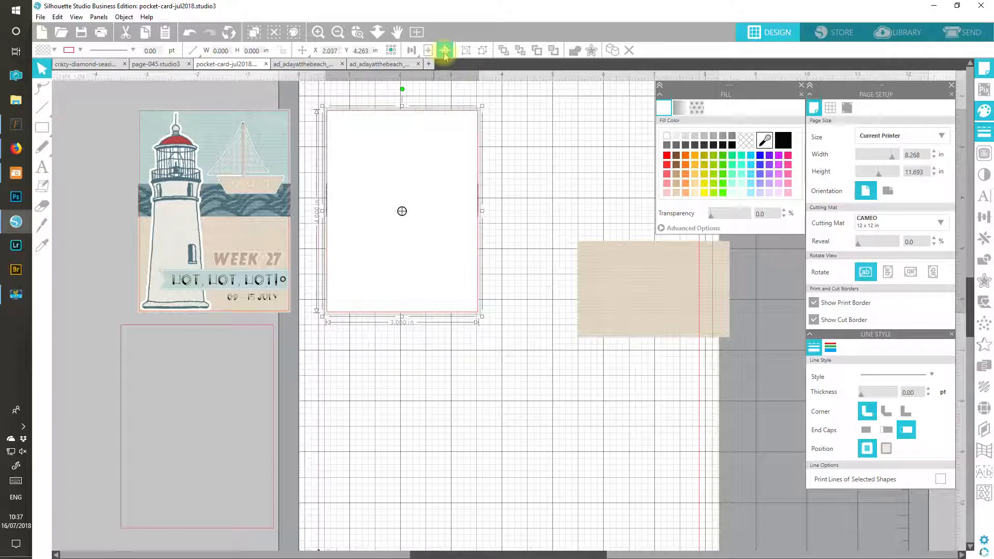
left_click(516, 187)
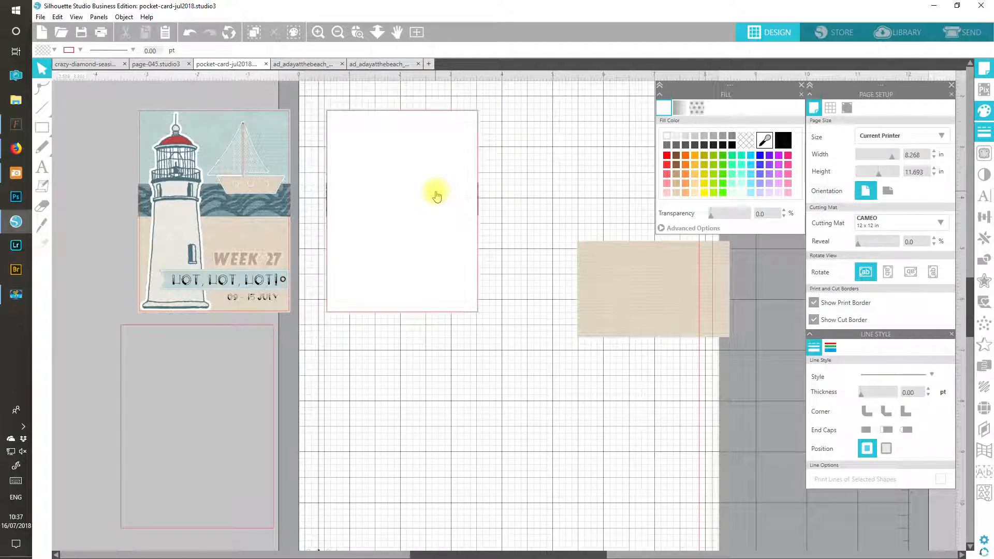
Remove the fill from the inset rectangle and check its cut line close up along the card's bottom edge.
left_click(436, 196)
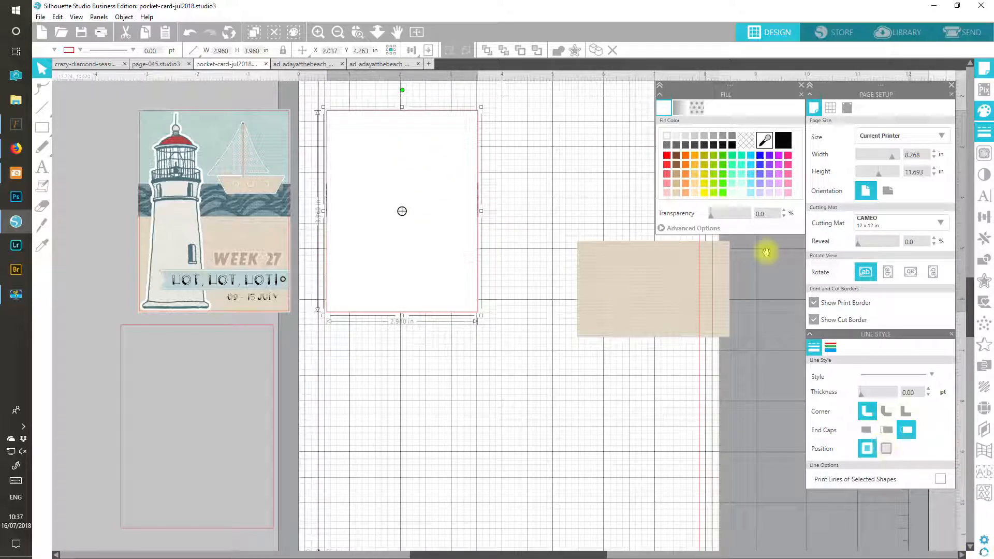
left_click(747, 141)
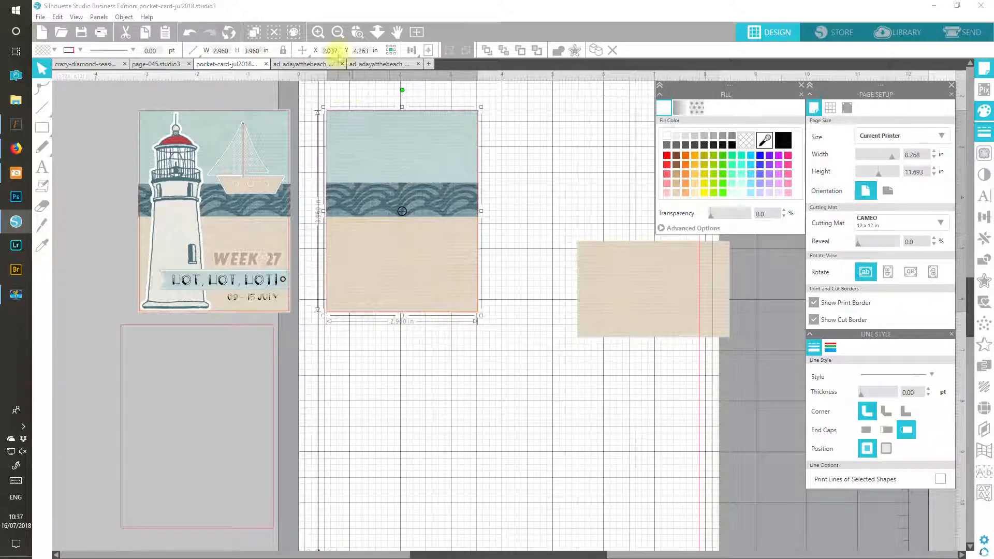
left_click(357, 32)
left_click_drag(451, 339, 407, 240)
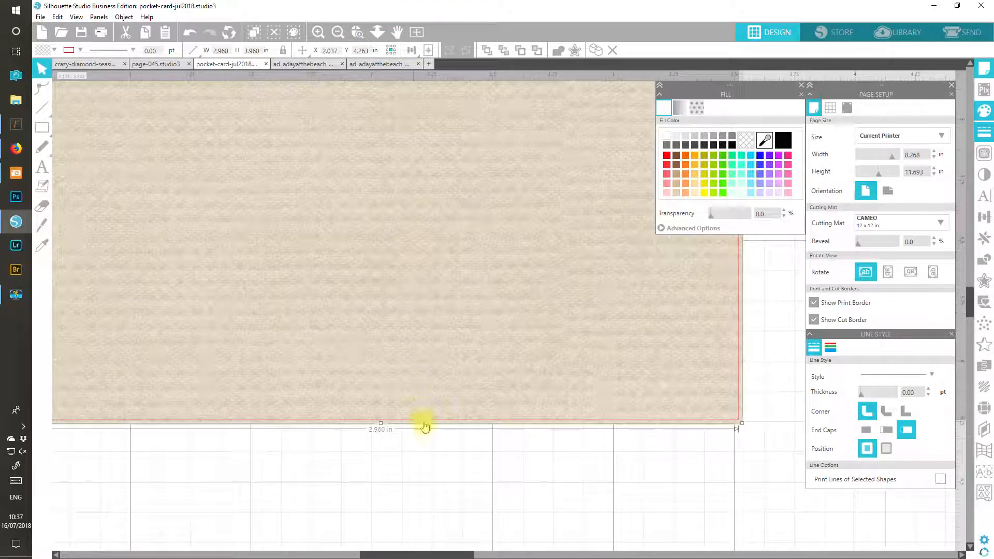
left_click(467, 447)
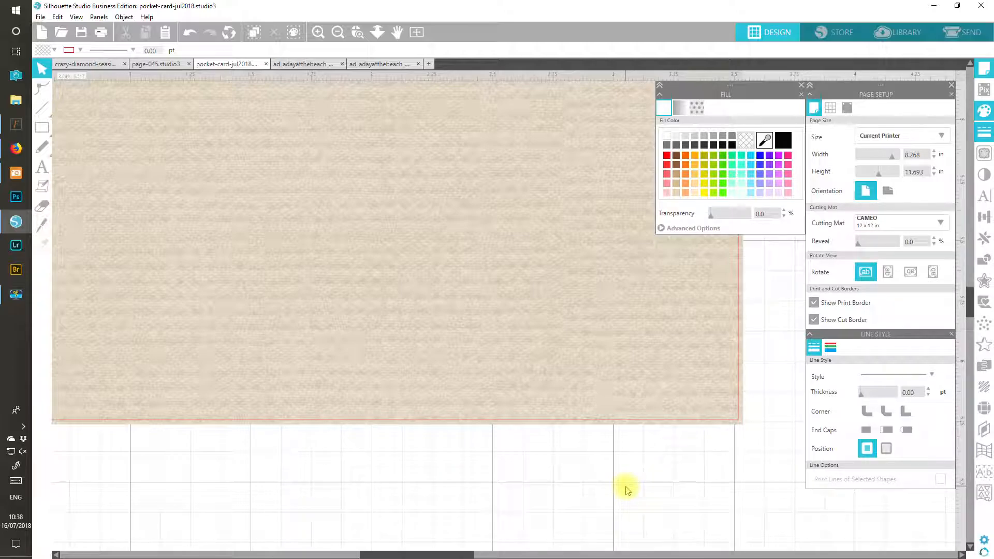
Group the card with its inset cut outline, and move the spare sand piece over the spare outline below the sample card.
left_click(417, 32)
left_click_drag(473, 356, 433, 290)
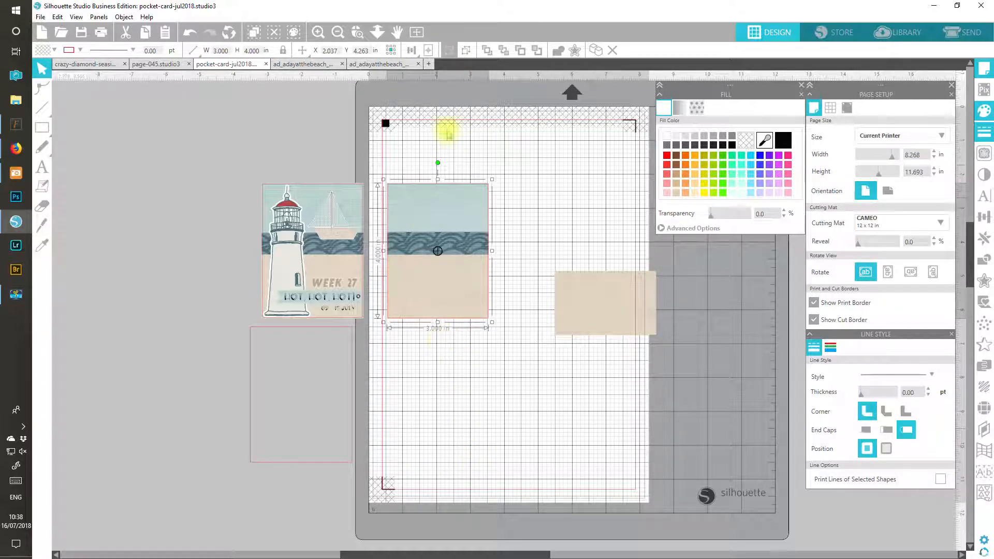
left_click(318, 33)
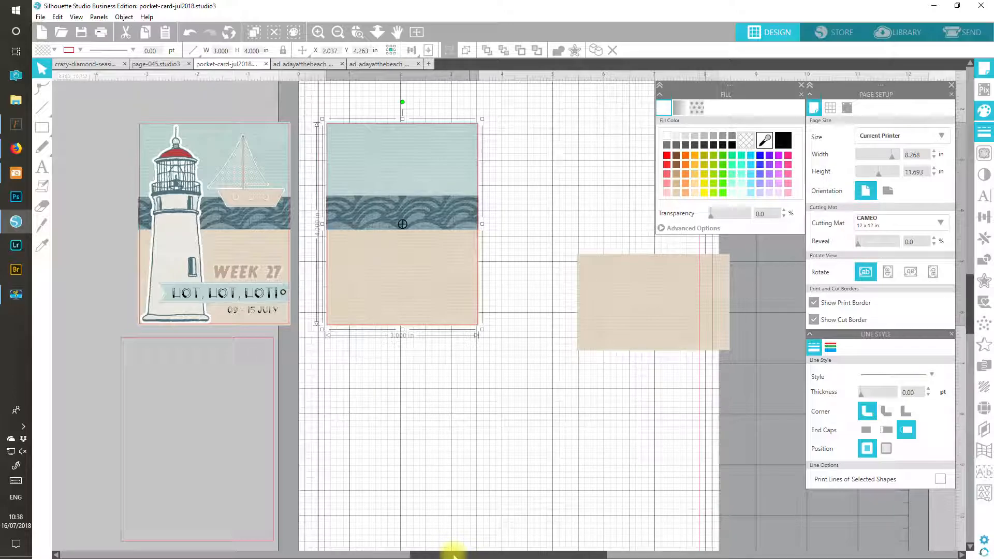
left_click_drag(631, 311, 293, 498)
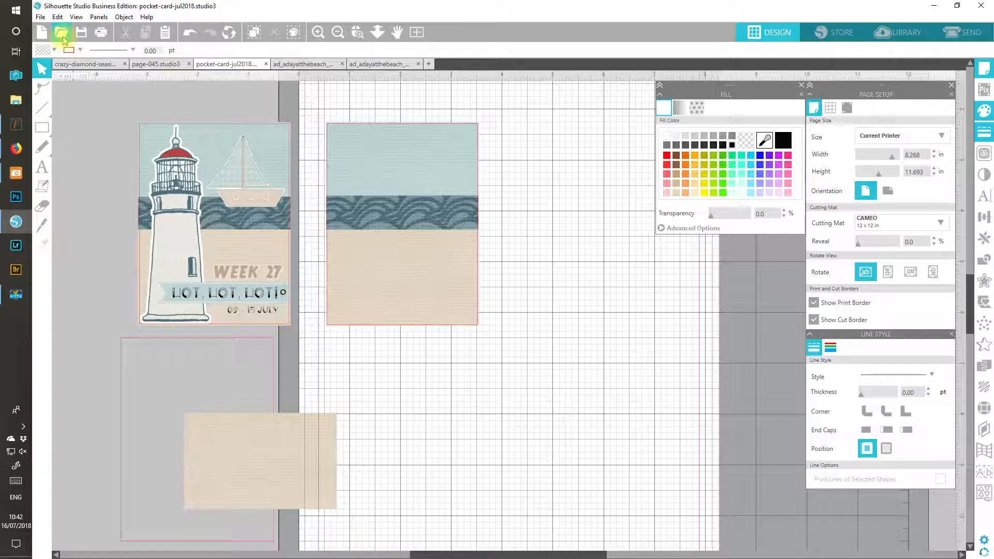
Open the ad_adayatthebeach_el02sticker lighthouse image, copy it, and paste it into the pocket card design.
left_click(62, 34)
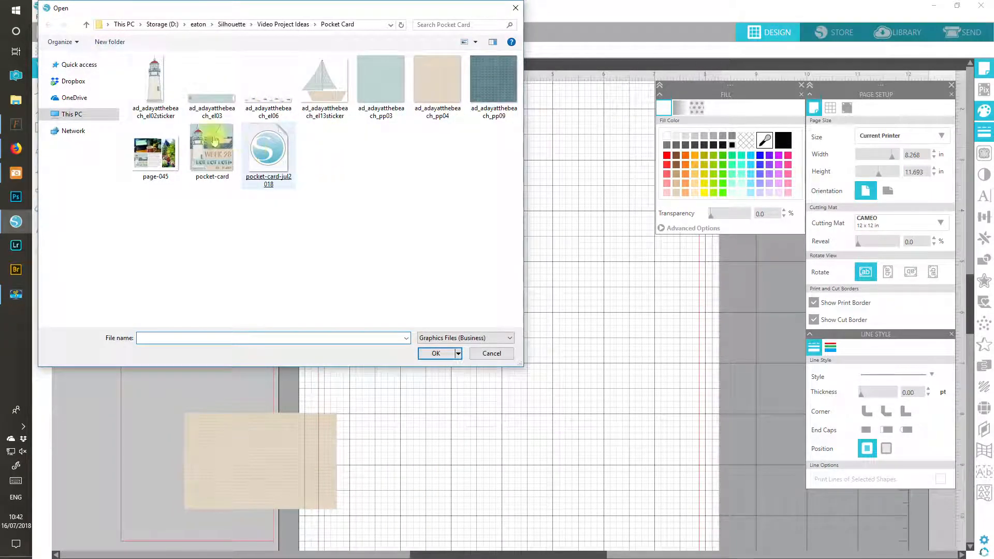
double_click(162, 86)
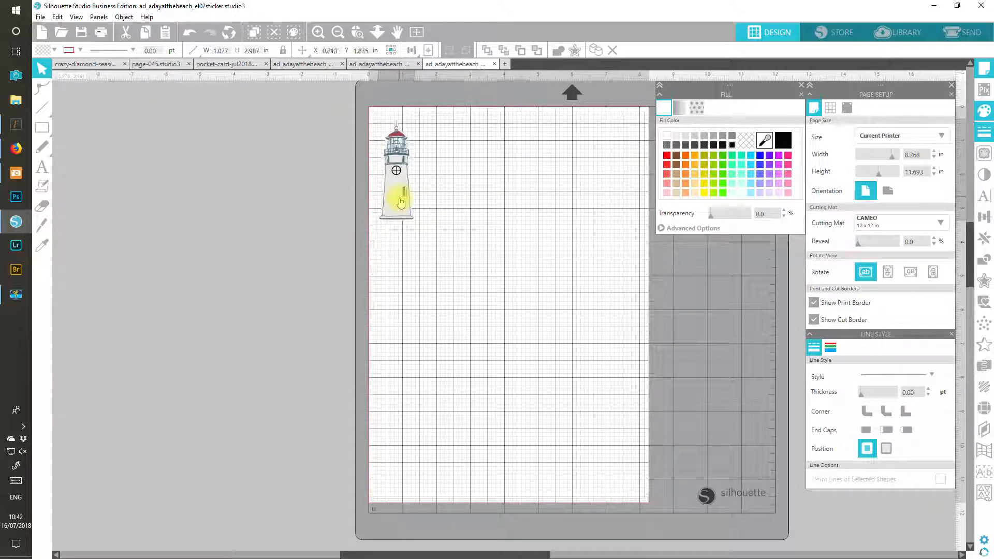
left_click(394, 191)
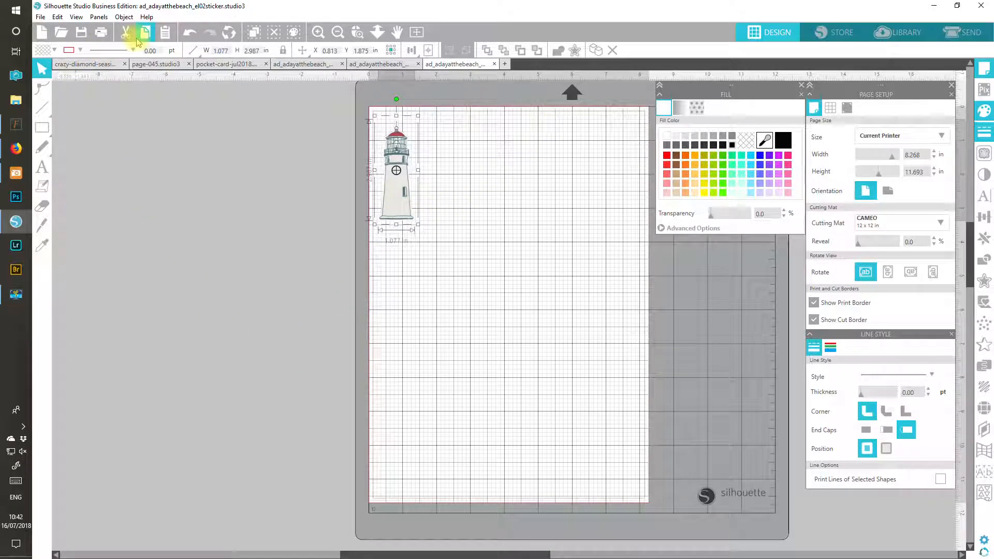
left_click(253, 65)
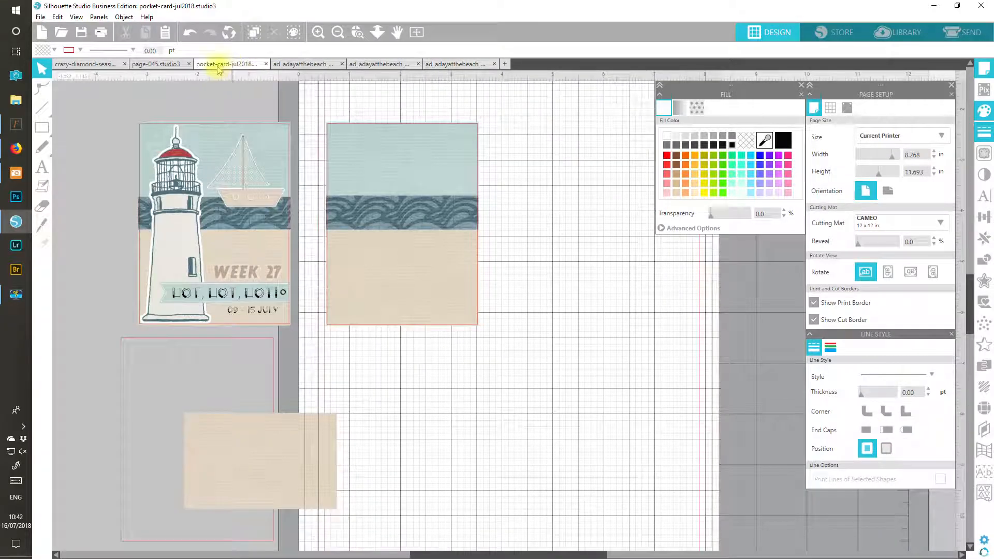
left_click(165, 33)
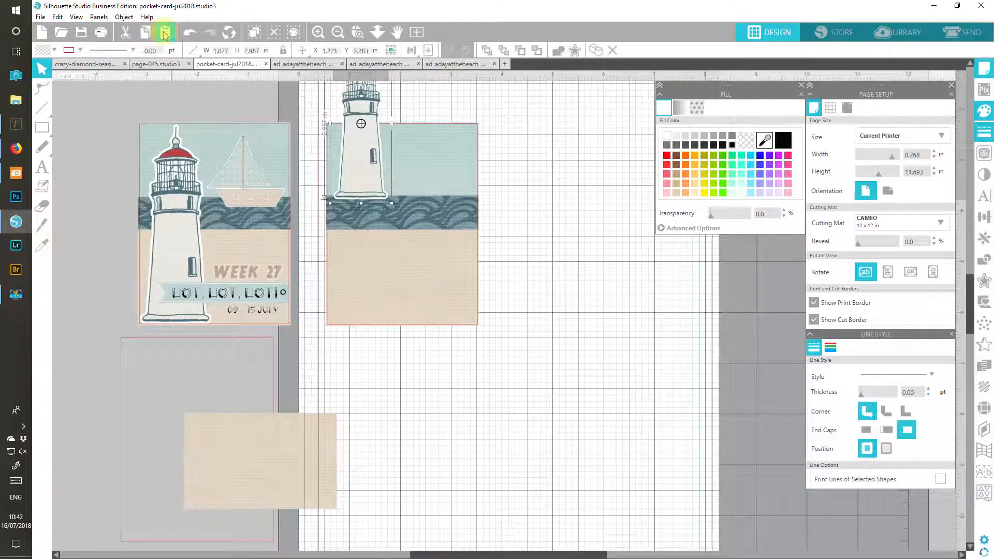
Place the lighthouse along the card's left edge and enlarge it to about 1.403 by 3.893 in to fill the card's height.
left_click_drag(360, 157, 357, 278)
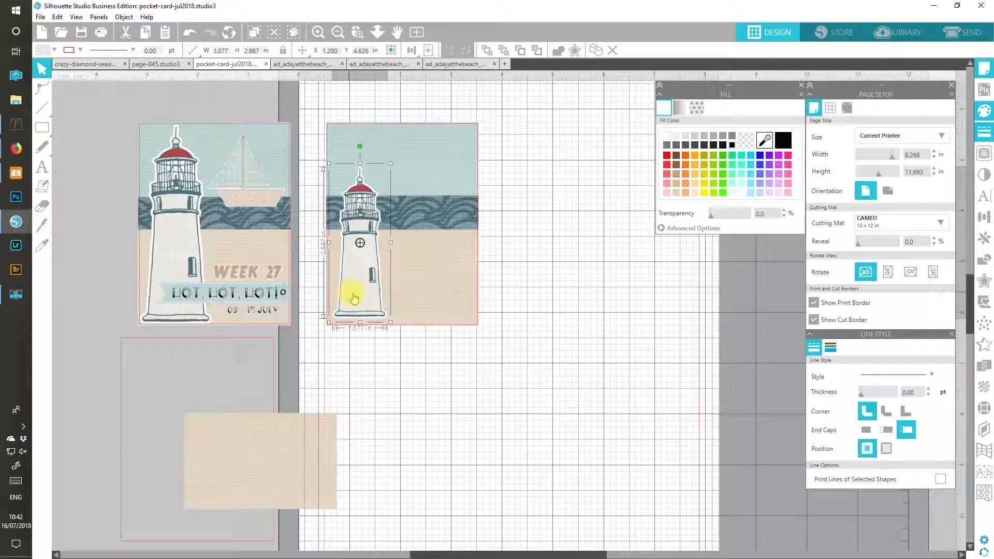
left_click_drag(355, 299, 353, 301)
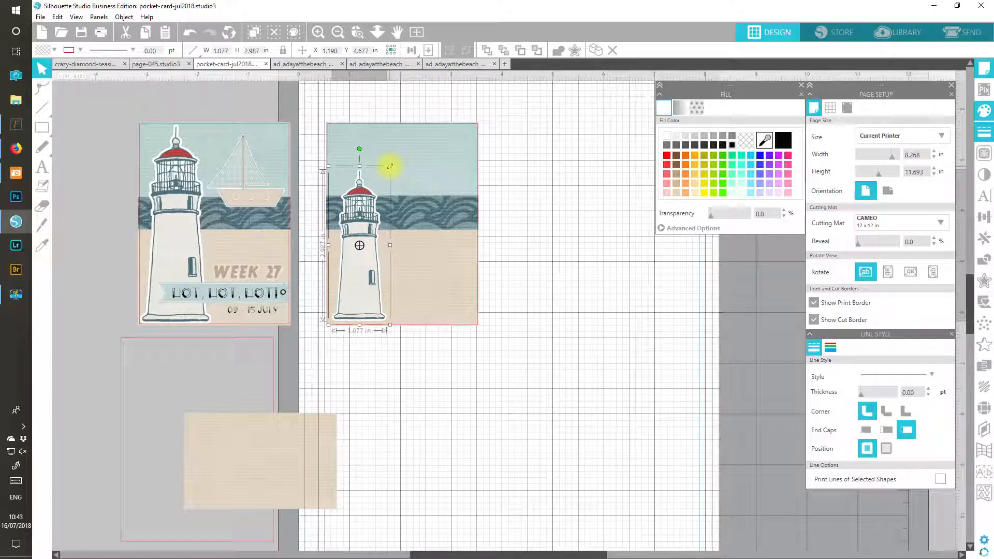
left_click_drag(390, 165, 398, 121)
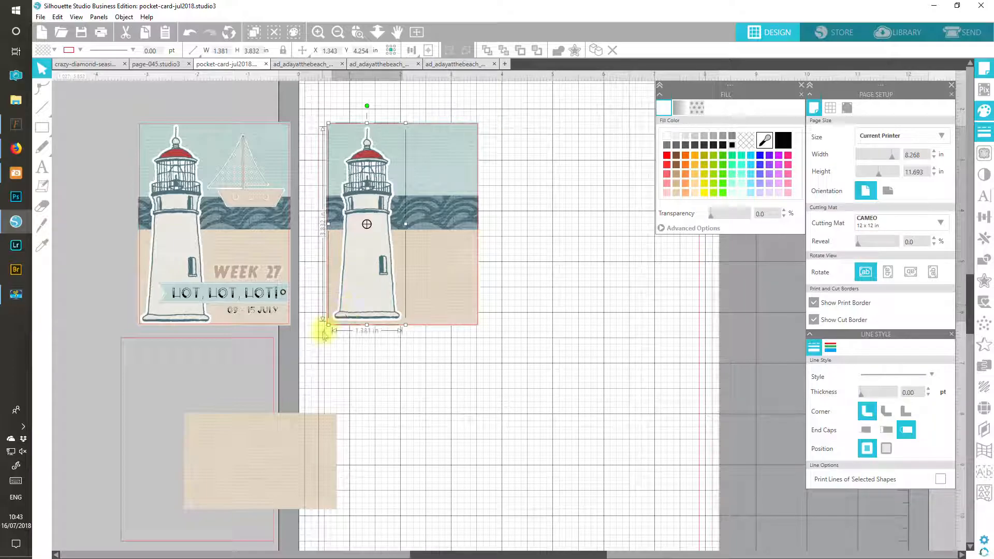
left_click_drag(328, 323, 327, 327)
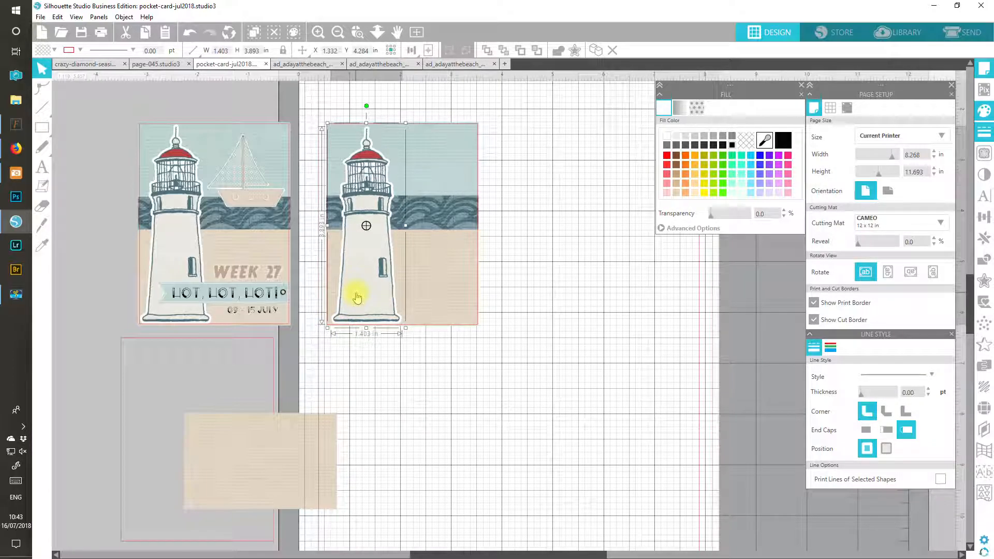
left_click_drag(357, 298, 352, 291)
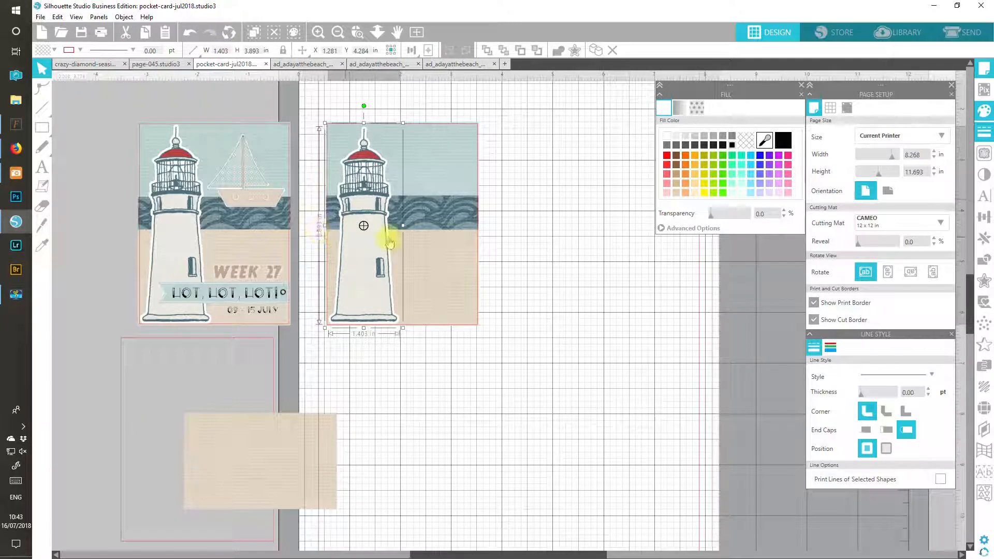
Move the lighthouse off the card to the empty area at the page's lower right and set its line colour to red.
left_click_drag(356, 259, 557, 410)
left_click_drag(505, 554, 540, 554)
left_click_drag(486, 444, 500, 450)
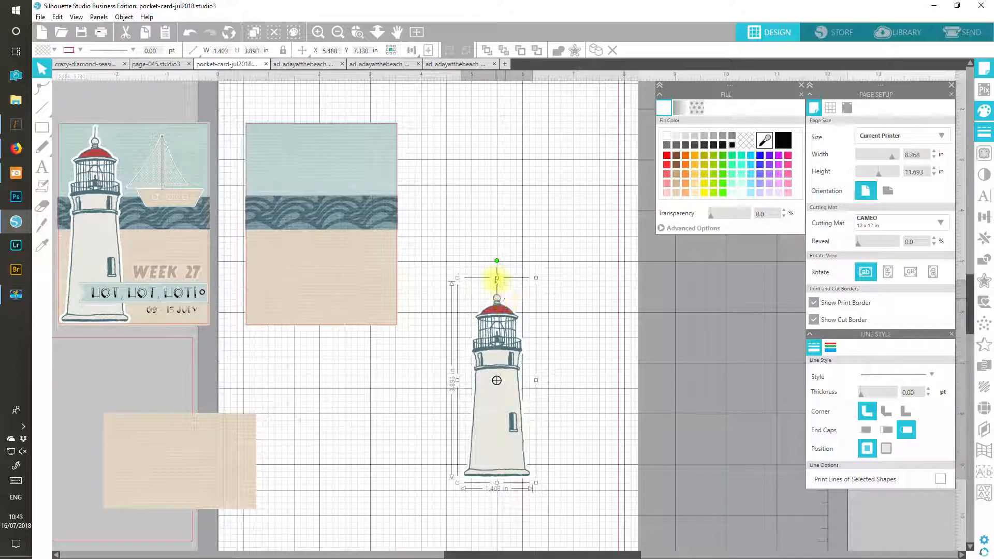
left_click(830, 347)
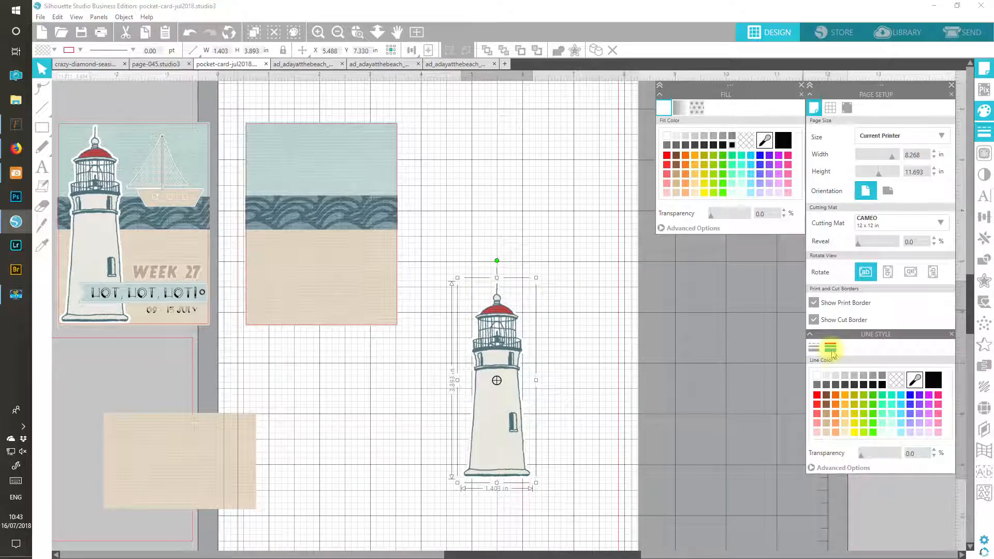
left_click(818, 397)
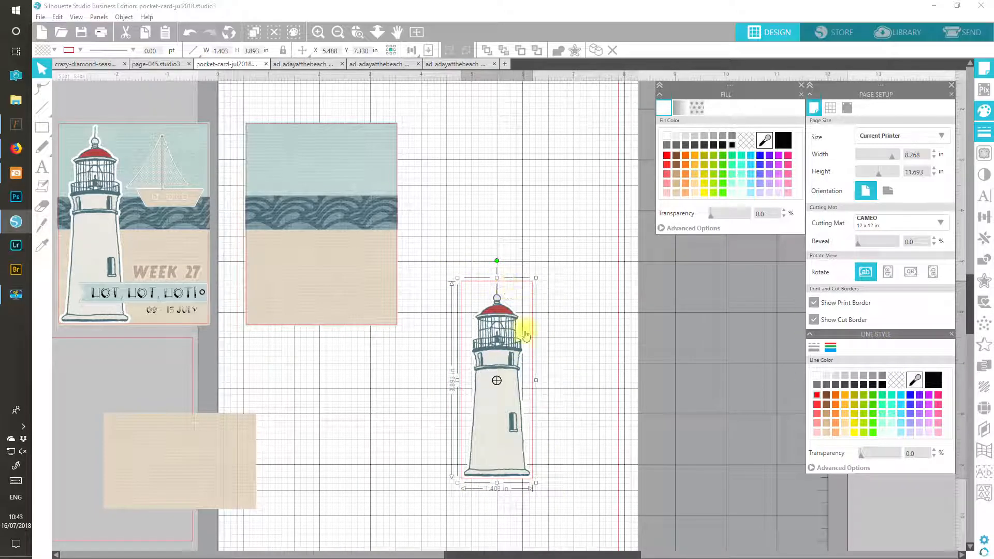
Remove the lighthouse's line colour and select a trace area around the whole lighthouse.
left_click(897, 381)
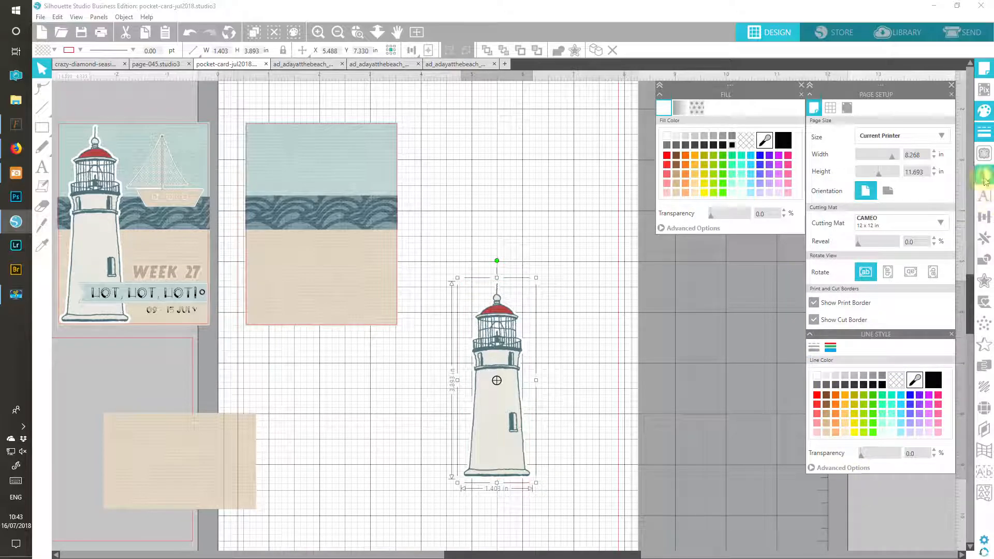
left_click(984, 154)
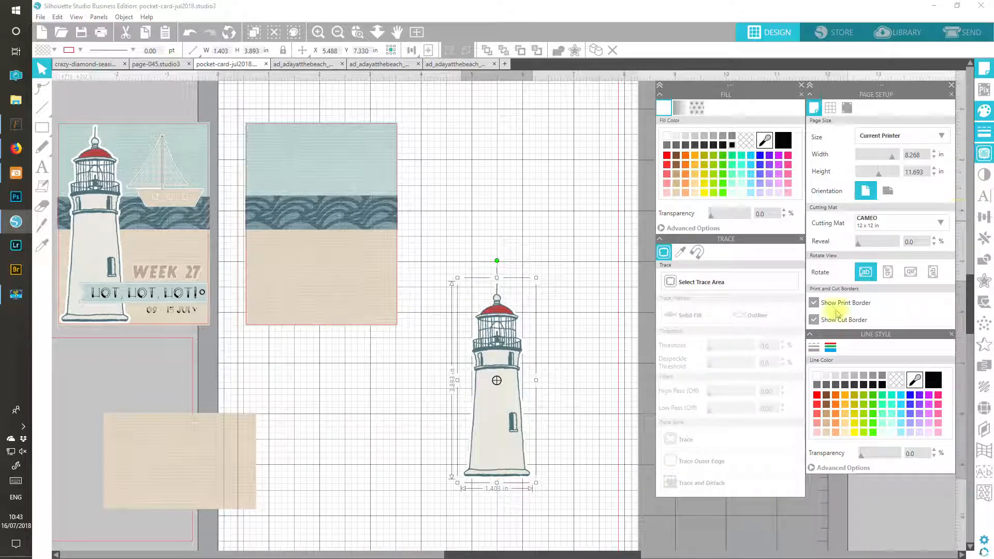
left_click(683, 282)
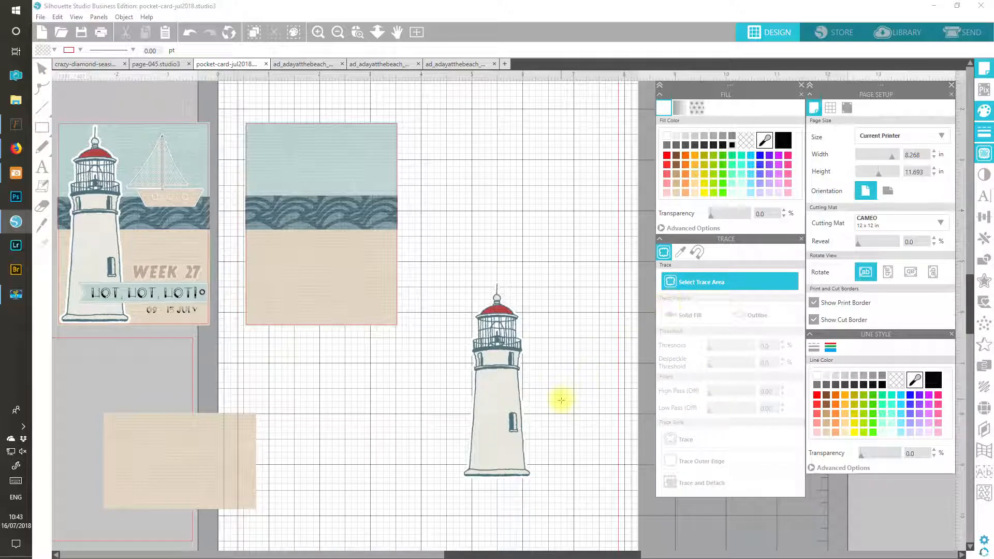
left_click_drag(453, 267, 558, 495)
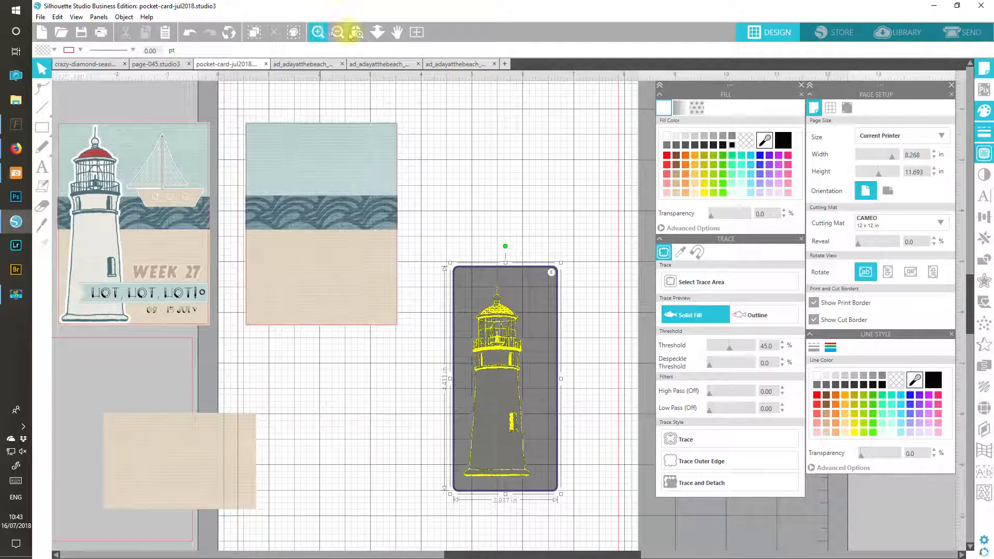
Raise the trace threshold to 100% so the lighthouse body fills solid, and trace its outer edge.
left_click(319, 33)
left_click(319, 33)
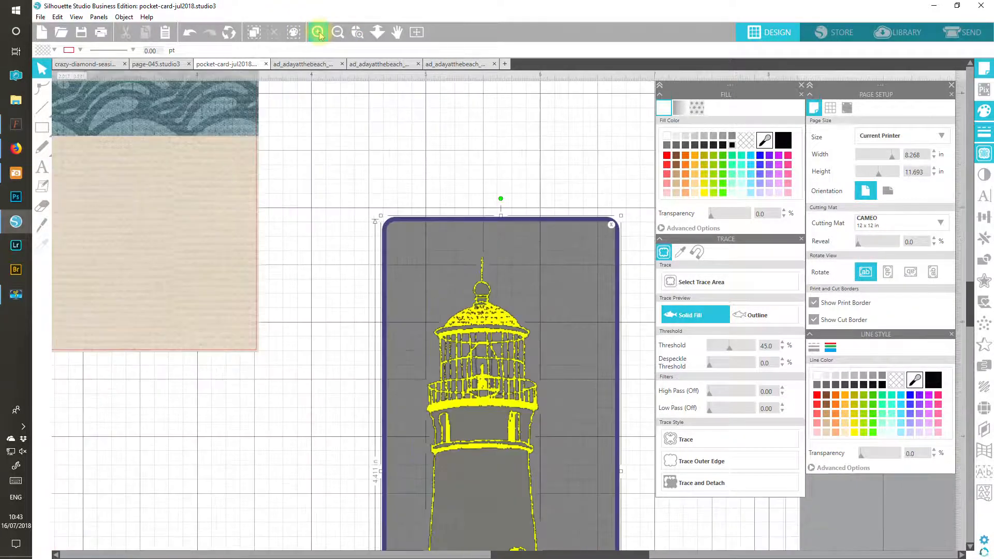
left_click_drag(971, 313, 973, 344)
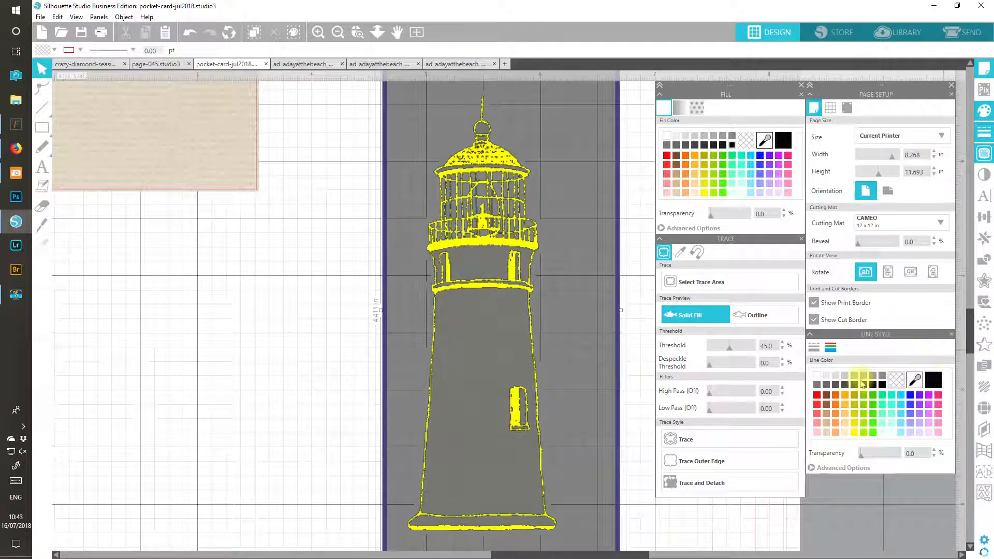
left_click(741, 350)
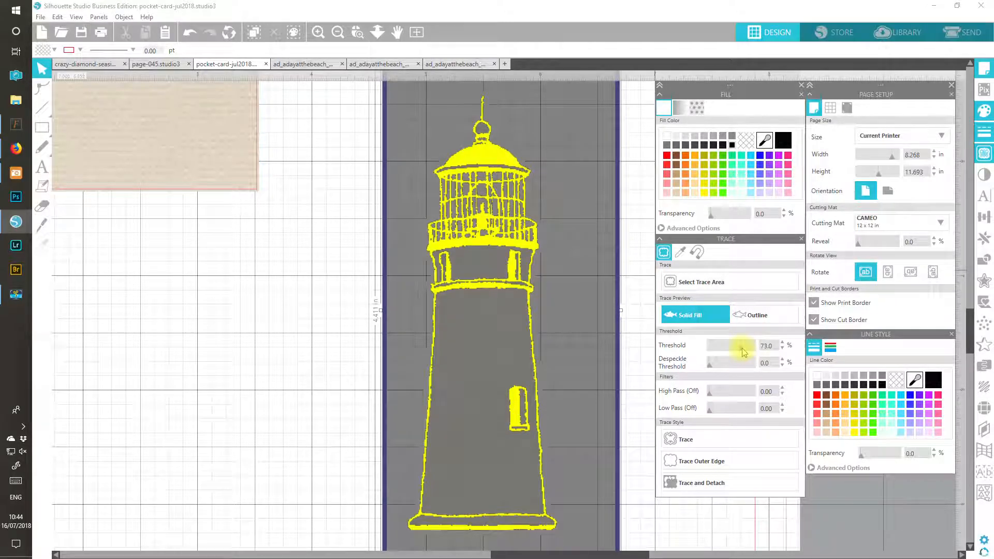
left_click_drag(746, 352, 754, 354)
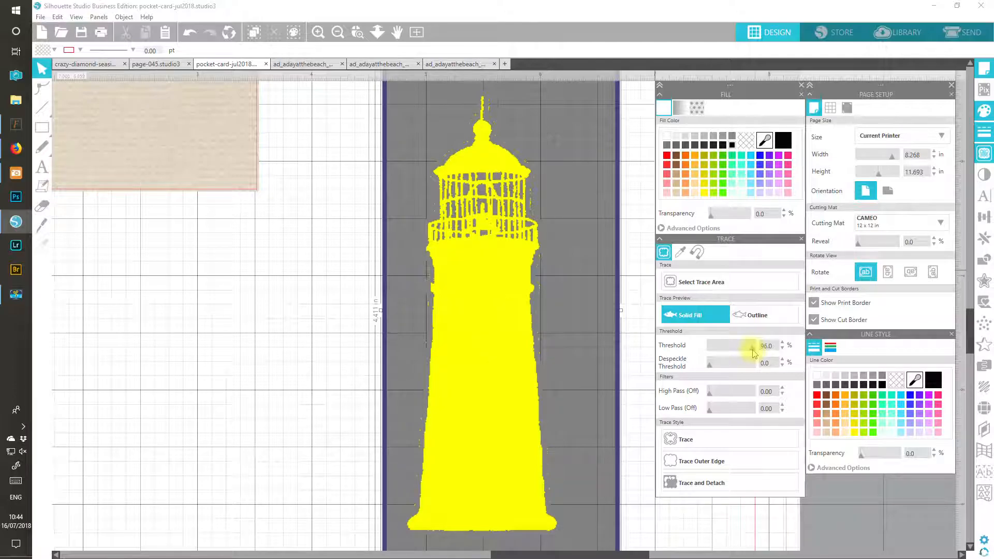
left_click_drag(753, 354, 753, 355)
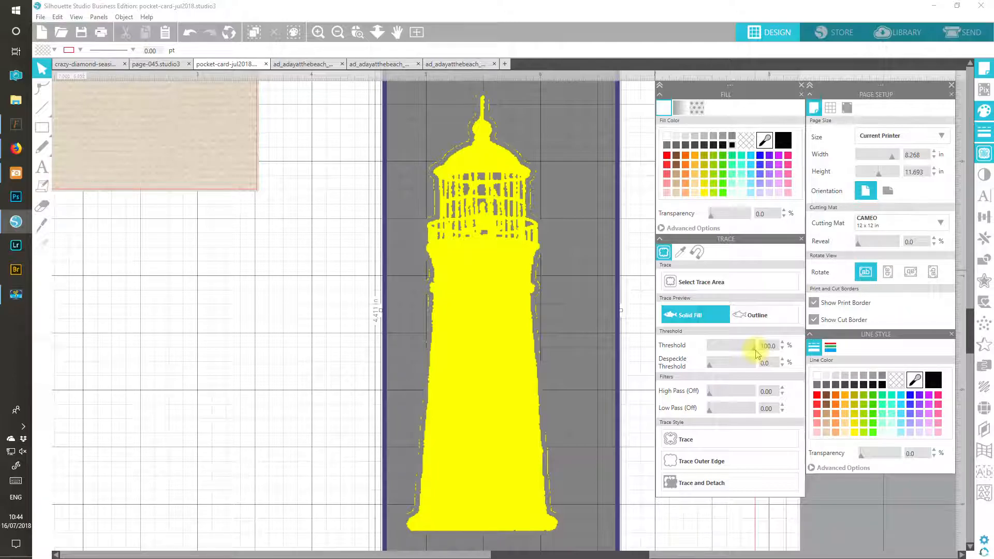
left_click(702, 461)
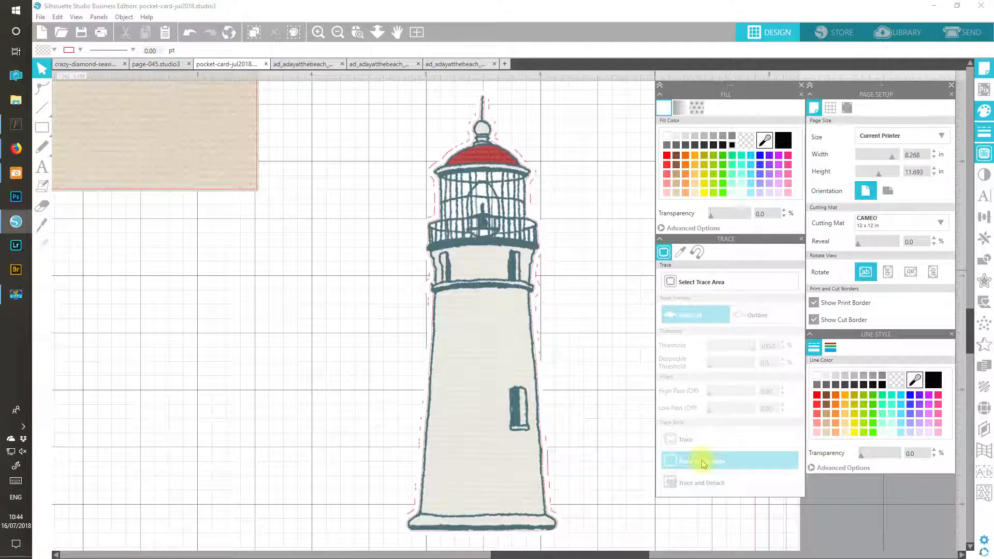
Move the lighthouse image to the left, clear of its traced outline, and release the outline's compound path.
left_click_drag(467, 468, 215, 484)
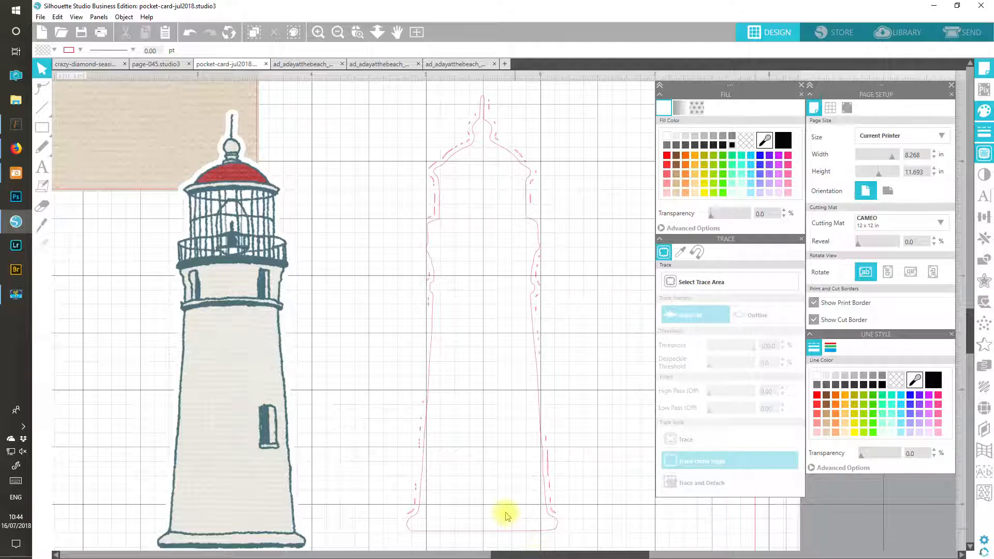
left_click(536, 251)
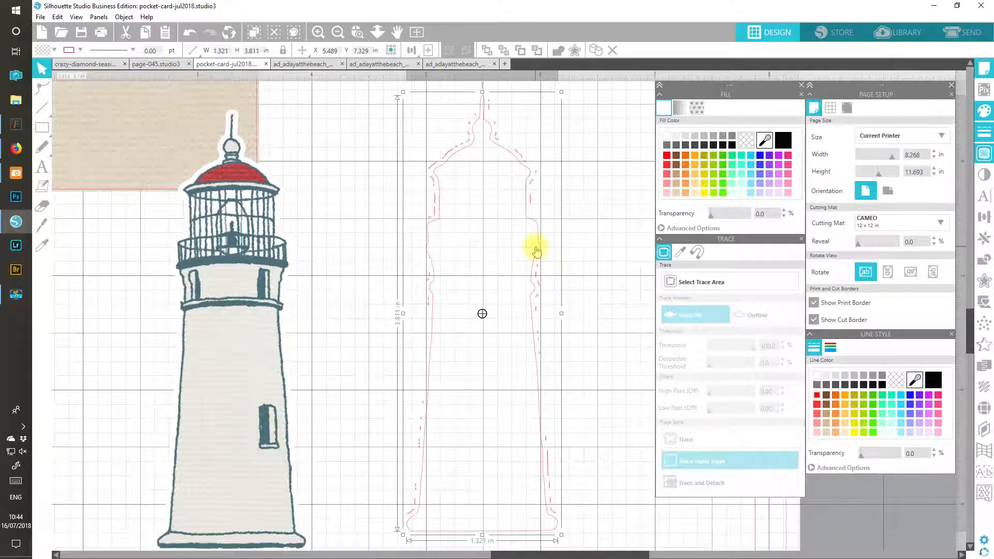
right_click(536, 251)
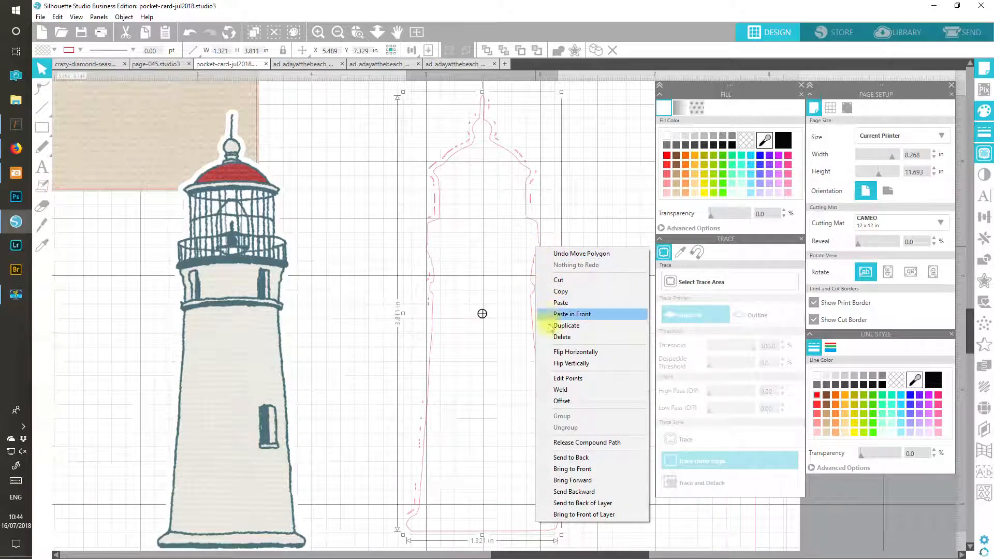
left_click(584, 445)
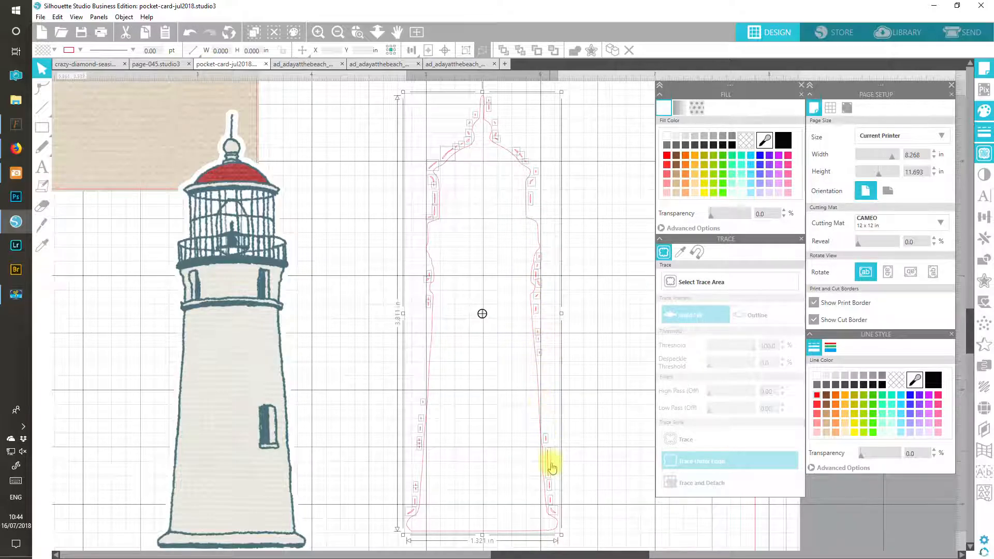
left_click(610, 506)
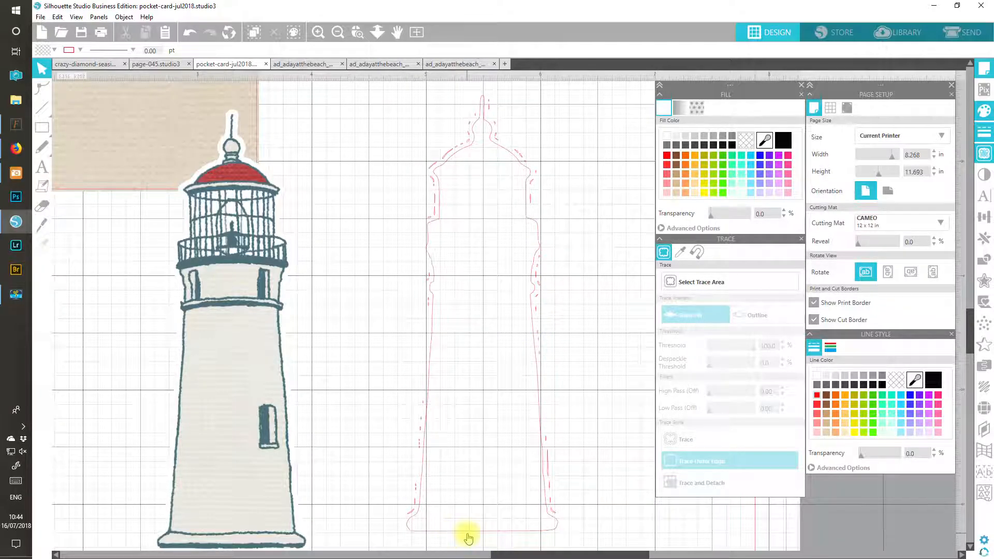
Move the main outline over the lighthouse image and cut away all the stray trace fragments left behind.
mouse_move(468, 536)
left_mouse_down()
mouse_move(285, 526)
mouse_move(328, 511)
mouse_move(207, 534)
mouse_move(218, 550)
left_mouse_up()
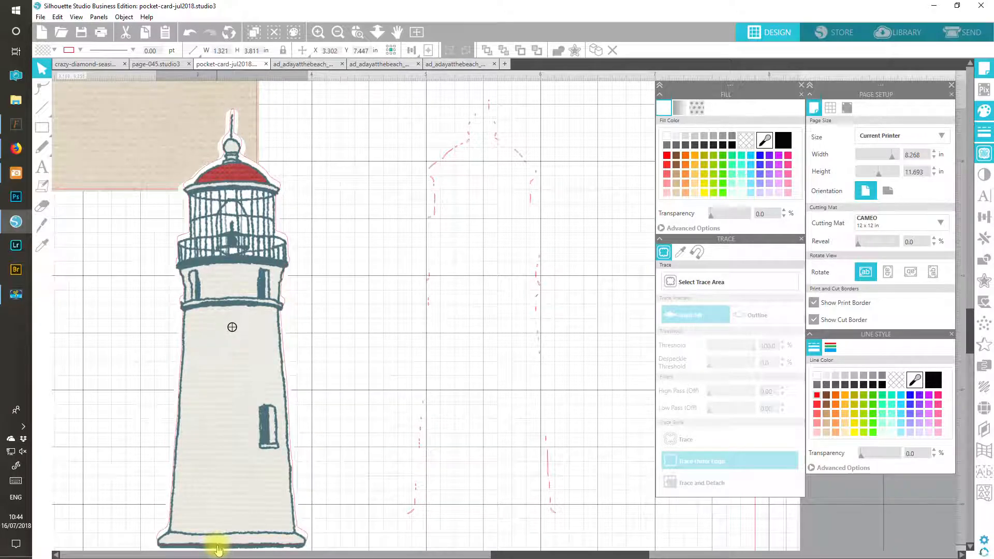
key("Escape")
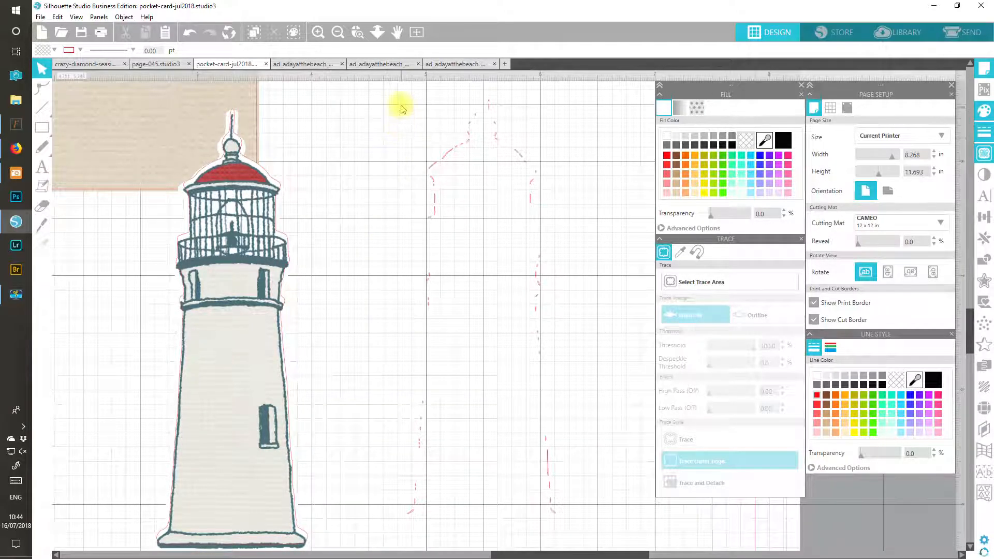
mouse_move(395, 90)
left_mouse_down()
mouse_move(554, 328)
mouse_move(576, 544)
left_mouse_up()
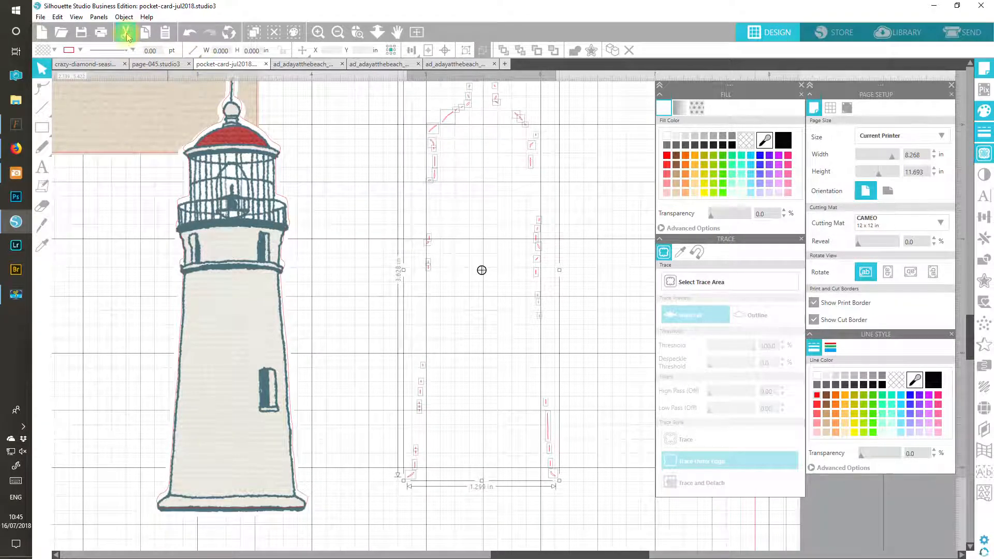
left_click(125, 33)
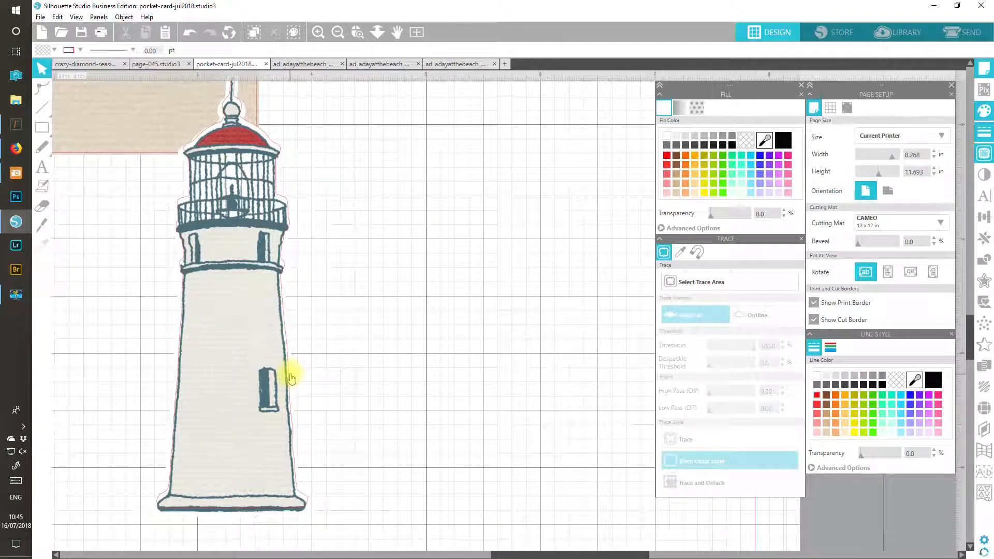
Move the cleaned outline into the empty space beside the lighthouse and fill it with black.
key("ctrl+v")
left_click_drag(289, 377, 539, 362)
left_click(550, 340)
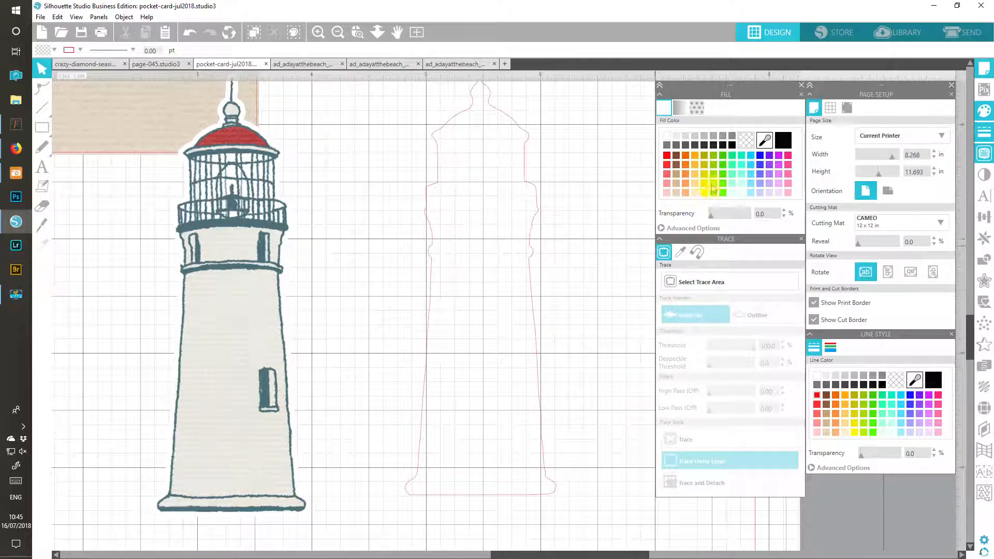
left_click(535, 188)
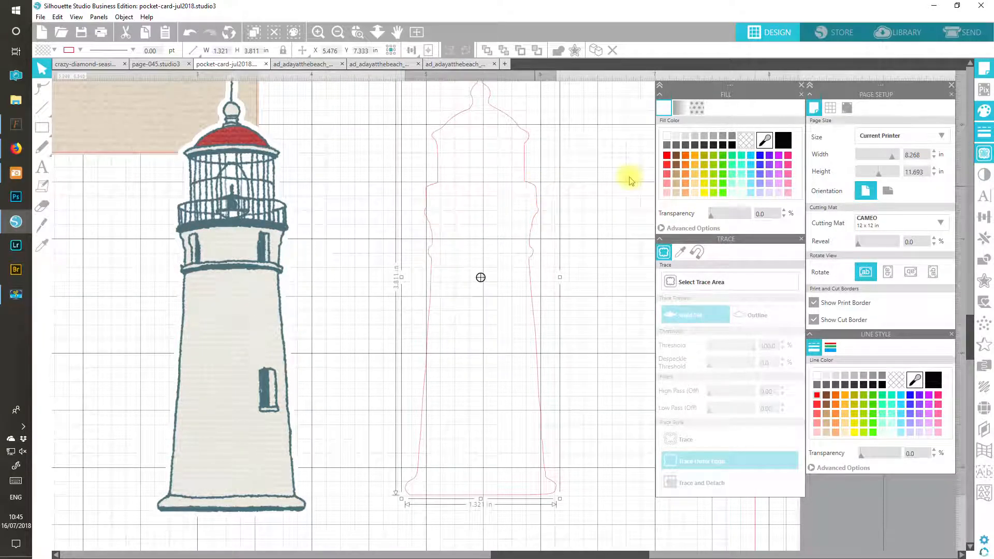
left_click(732, 146)
mouse_move(504, 473)
left_mouse_down()
mouse_move(238, 477)
mouse_move(247, 485)
mouse_move(422, 444)
left_mouse_up()
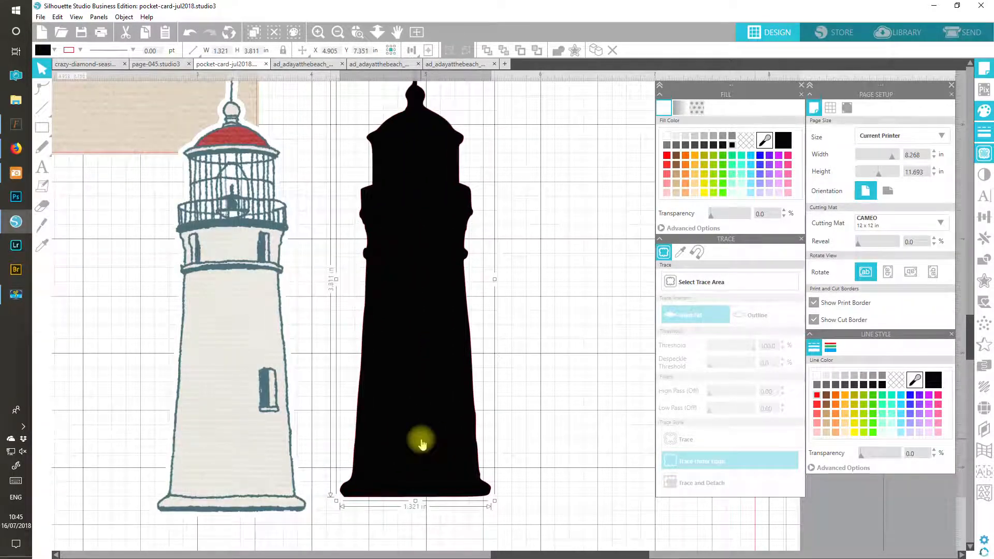
Bring the lighthouse and black silhouette together, set the silhouette's fill transparency to 50%, and align it exactly over the image.
mouse_move(251, 437)
left_mouse_down()
mouse_move(511, 406)
mouse_move(500, 414)
left_mouse_up()
left_click_drag(420, 428, 480, 413)
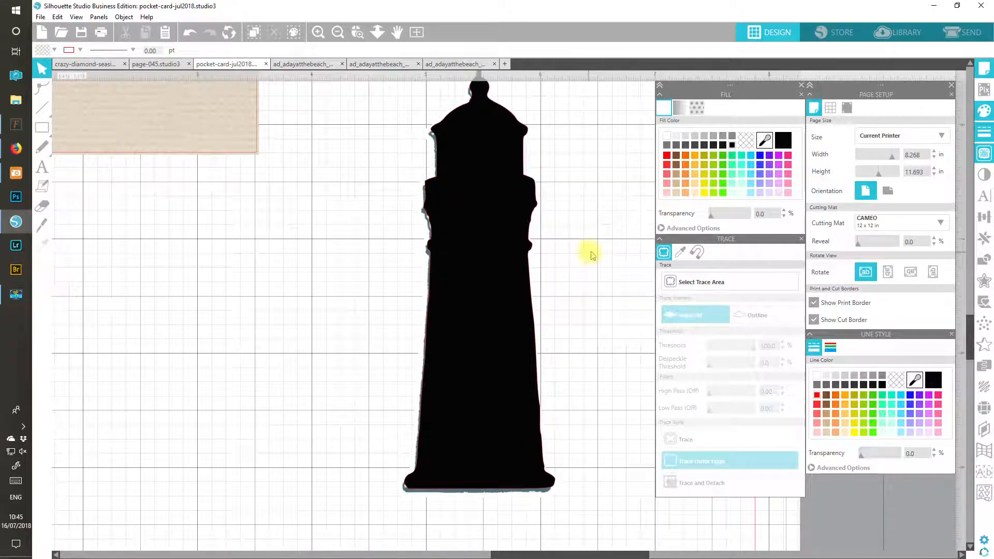
left_click_drag(737, 220, 732, 215)
left_click(514, 233)
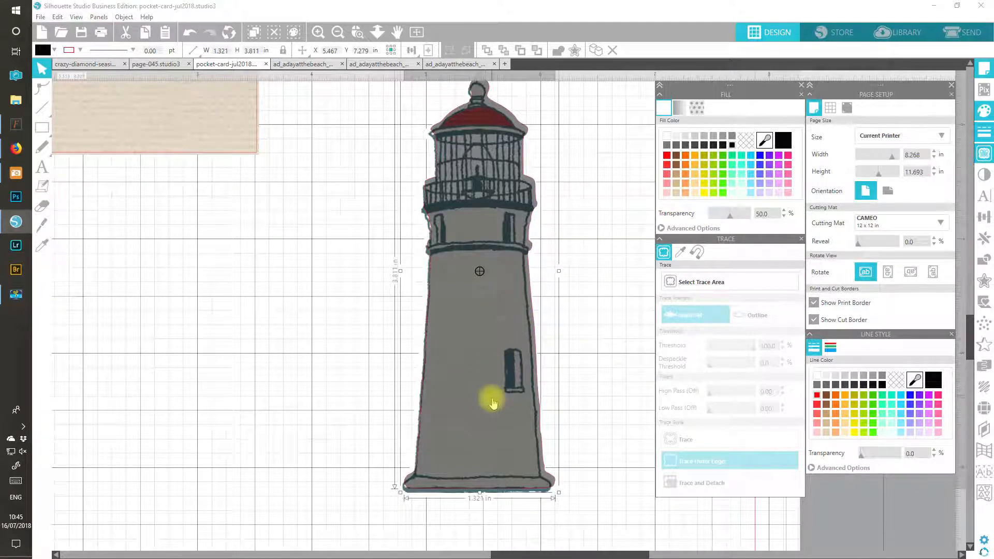
left_click_drag(488, 427, 486, 431)
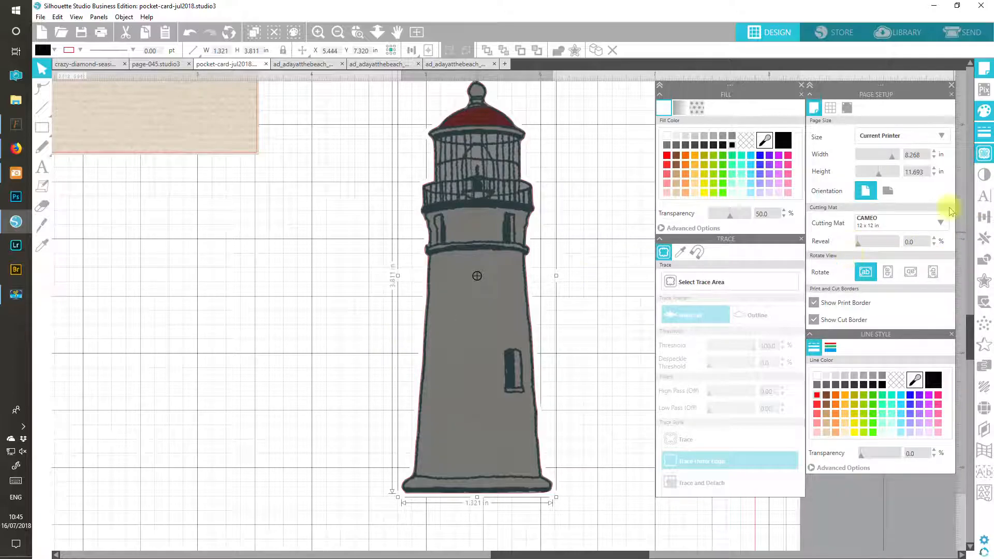
Create an outward offset of the silhouette with rounded corners at a distance of 0.050 in.
left_click(984, 284)
left_click_drag(516, 553, 547, 553)
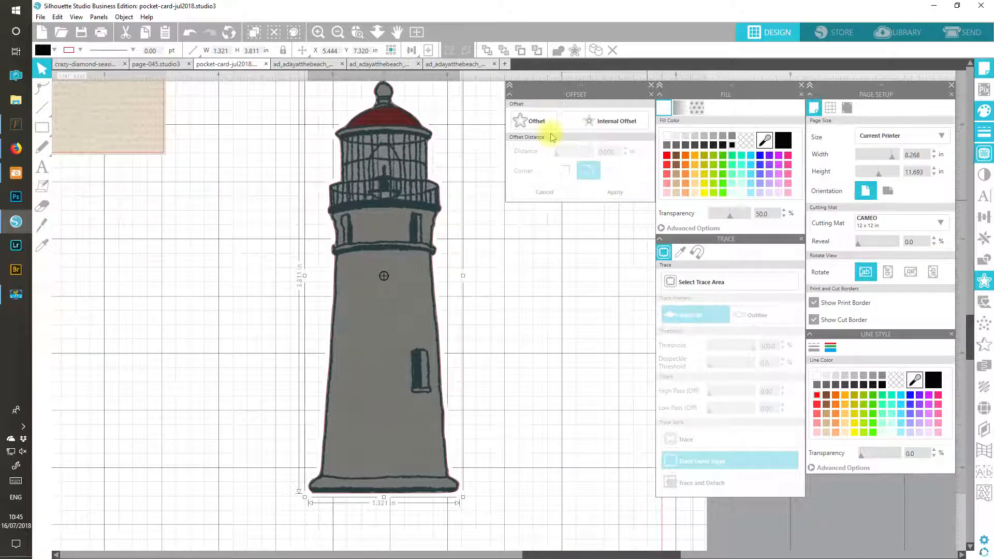
left_click(539, 121)
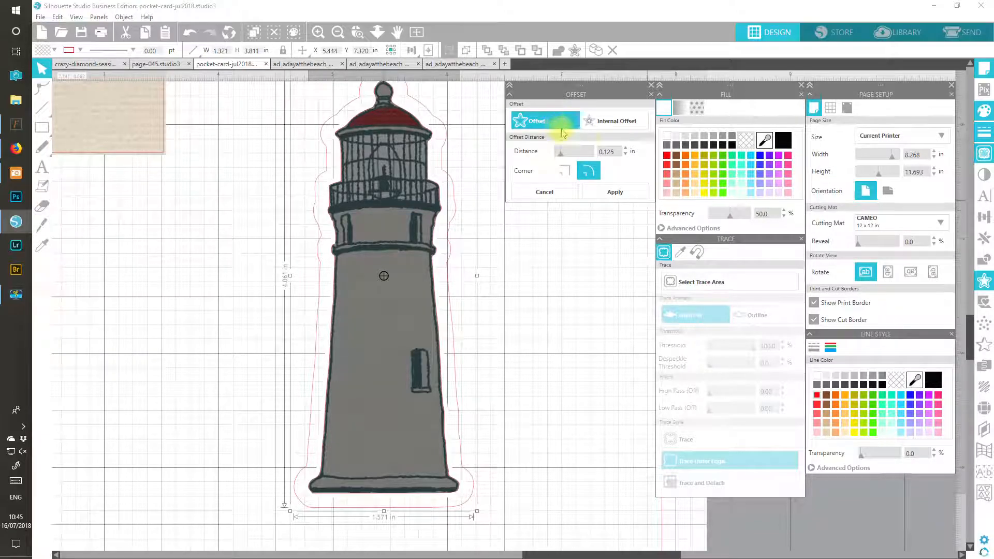
left_click(627, 154)
left_click(626, 154)
left_click(627, 154)
left_click(626, 154)
left_click(626, 154)
left_click(627, 155)
left_click(627, 154)
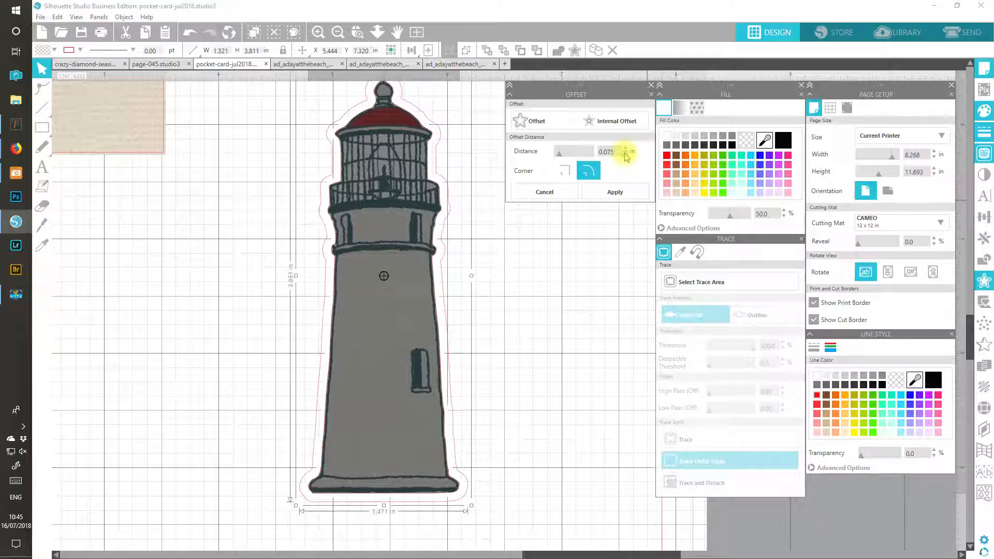
left_click(626, 154)
left_click(627, 155)
left_click(627, 154)
left_click(627, 154)
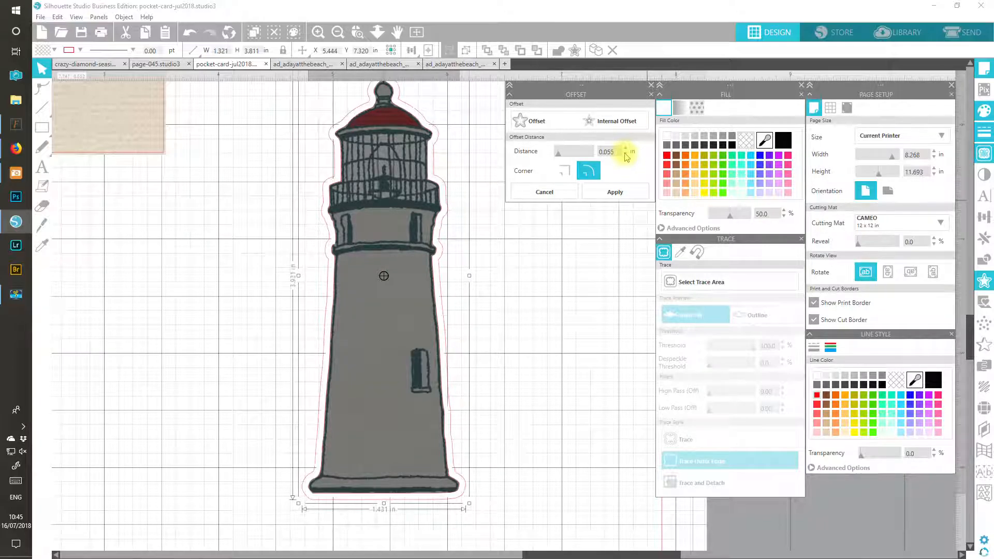
left_click(627, 154)
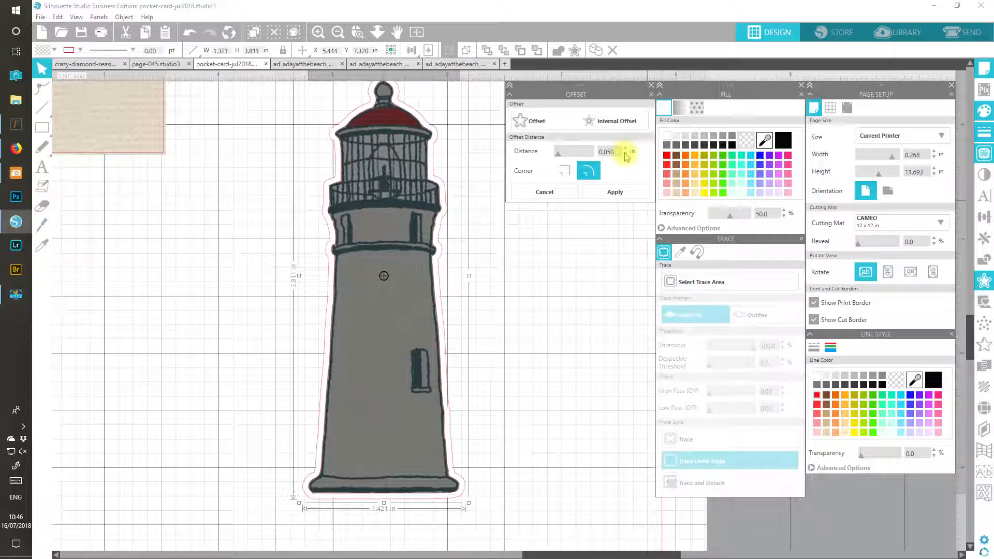
left_click(615, 193)
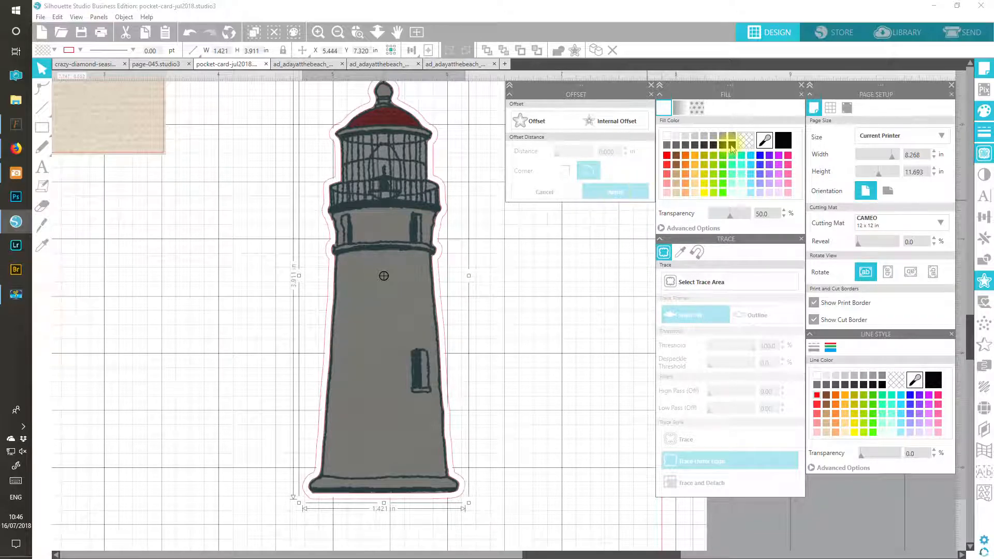
Fill the offset shape with white at 0% transparency.
left_click(671, 137)
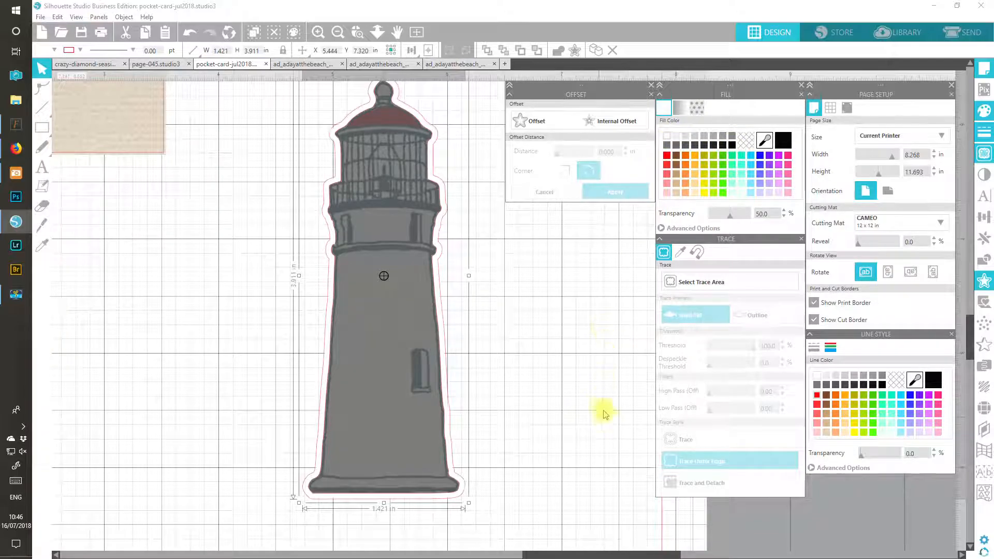
left_click_drag(731, 219, 681, 226)
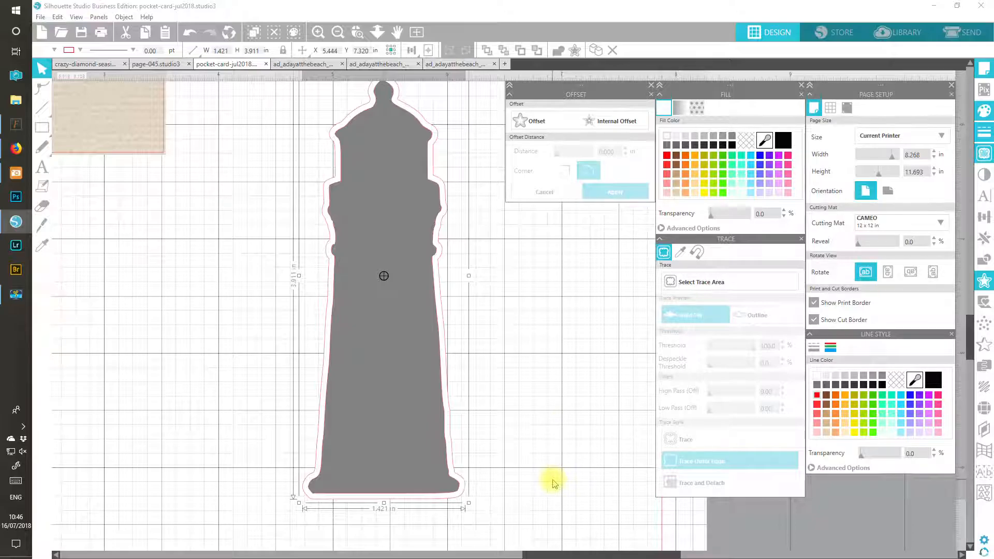
Move the dark silhouette well away to the left and shift the white offset shape to the right, partly uncovering the lighthouse.
left_click_drag(411, 379, 155, 395)
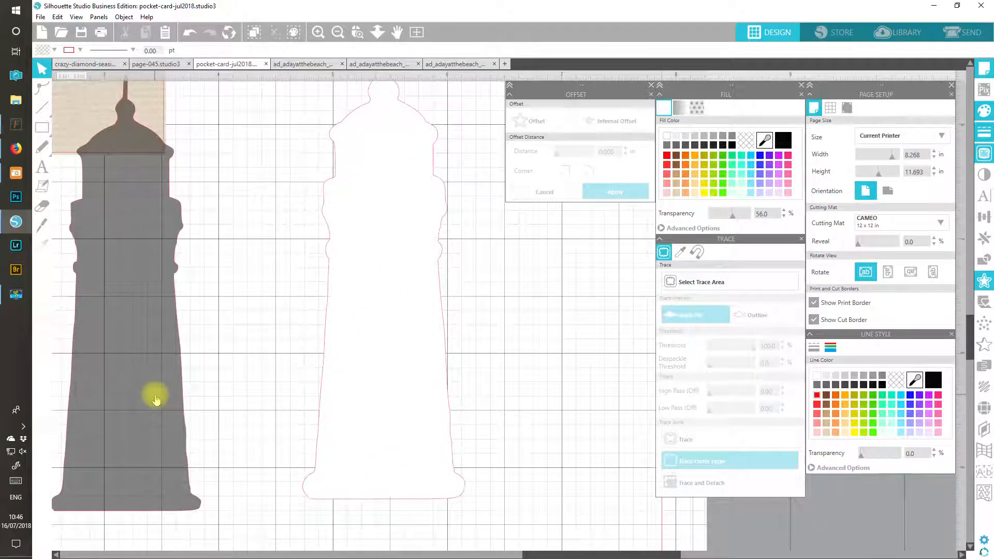
left_click(381, 399)
left_click_drag(381, 395, 438, 392)
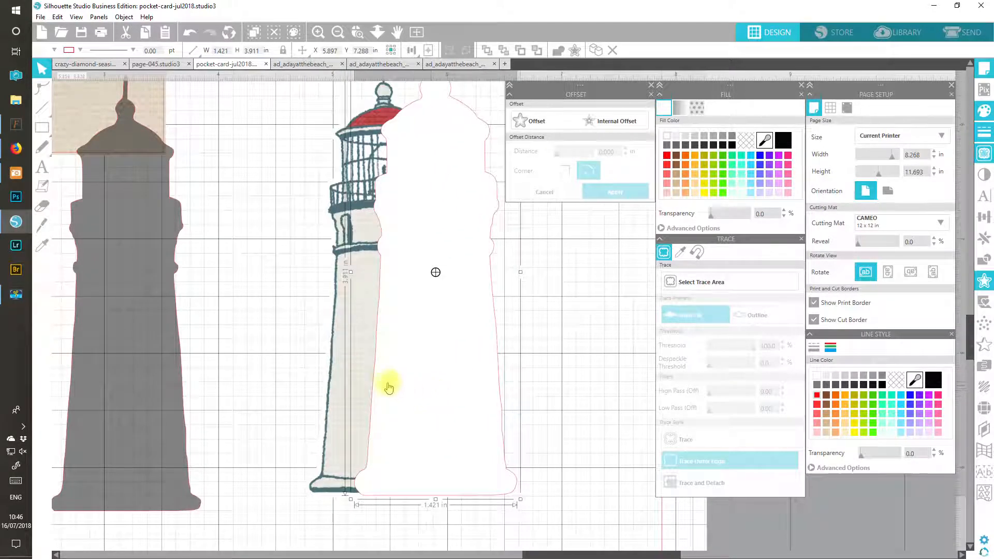
Bring the lighthouse image in front of the white offset shape and move it over that shape so an even white border surrounds it.
left_click(356, 379)
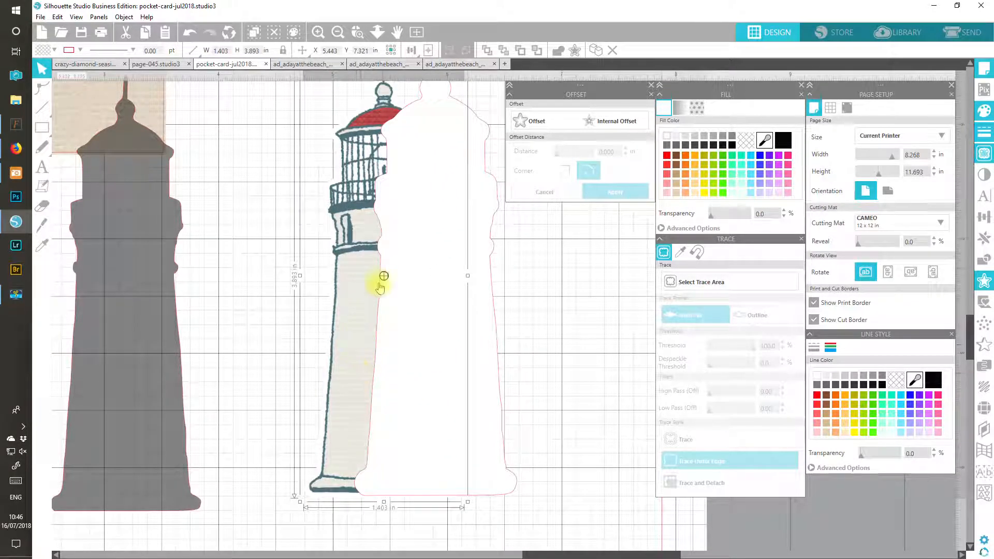
left_click(490, 51)
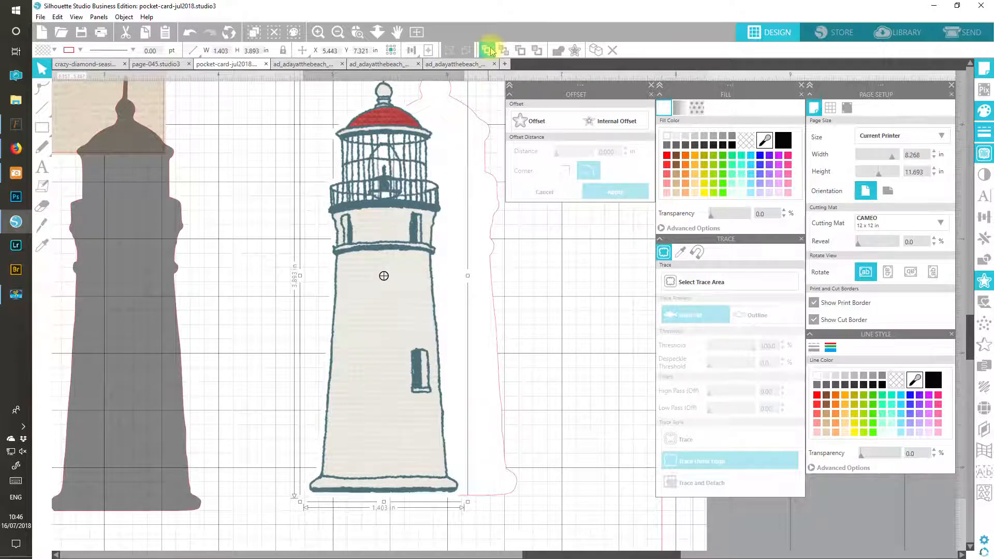
left_click_drag(406, 302, 456, 299)
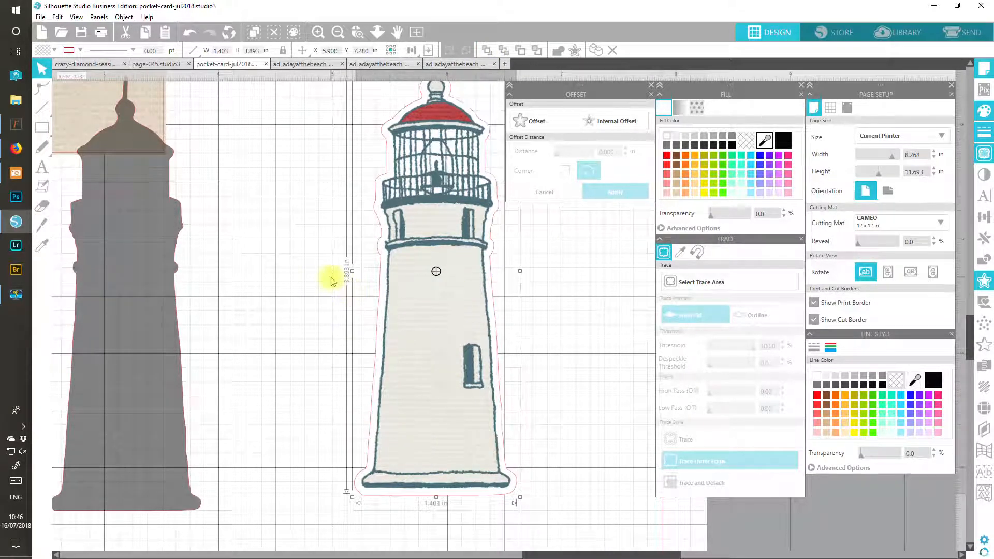
Center the lighthouse and the white offset shape on each other and group them into one sticker.
left_click_drag(328, 277, 444, 321)
left_click(448, 50)
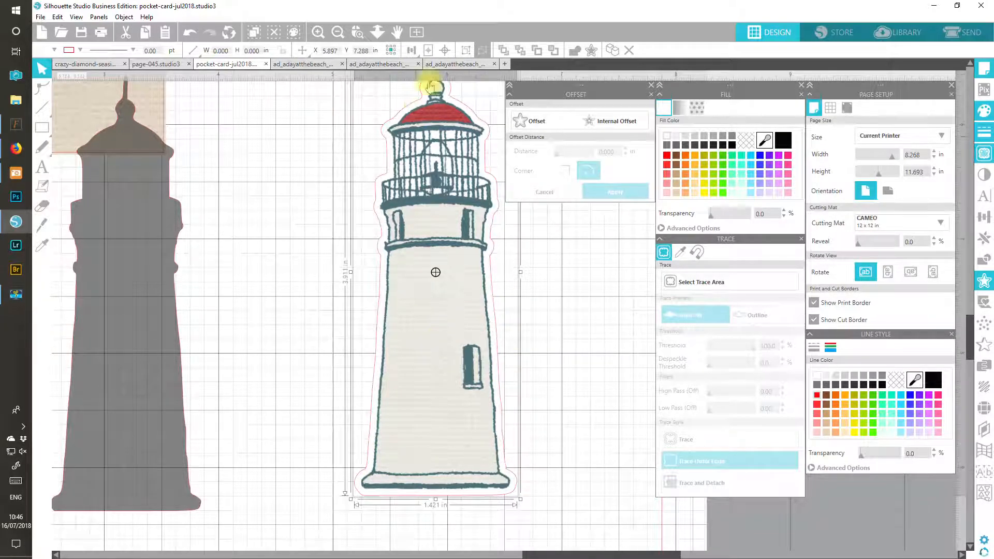
left_click(466, 51)
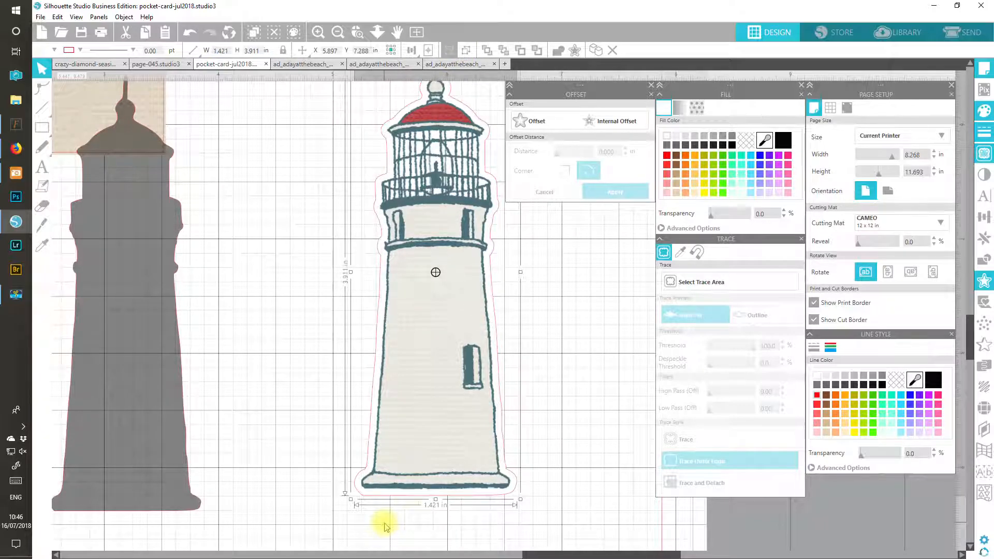
Remove the leftover semi-transparent dark lighthouse silhouette from the page.
left_click(140, 409)
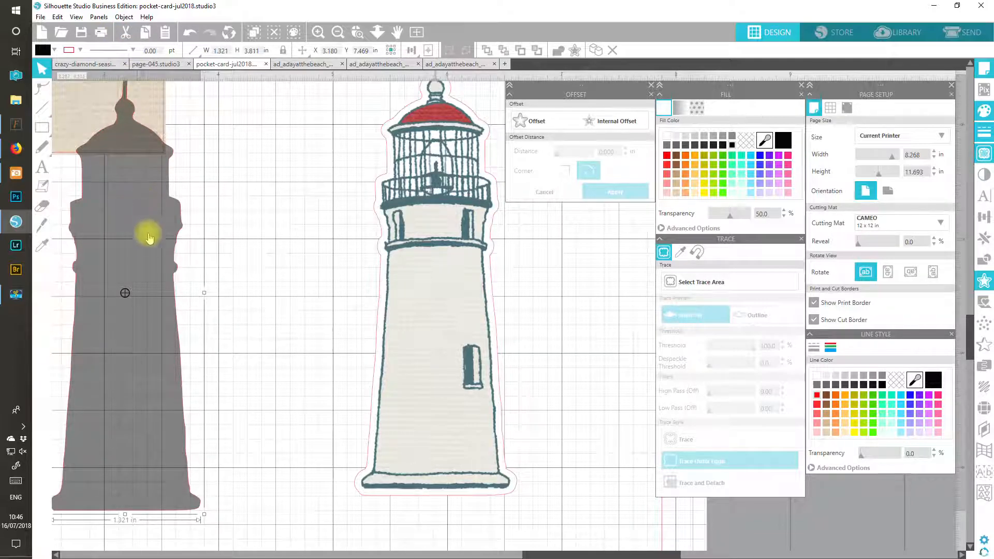
left_click_drag(145, 260, 285, 284)
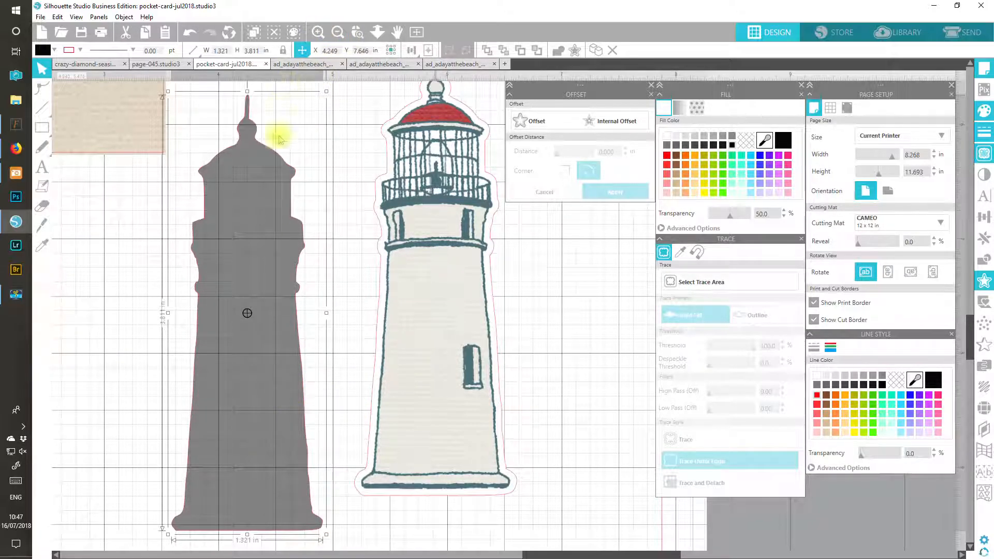
left_click(126, 32)
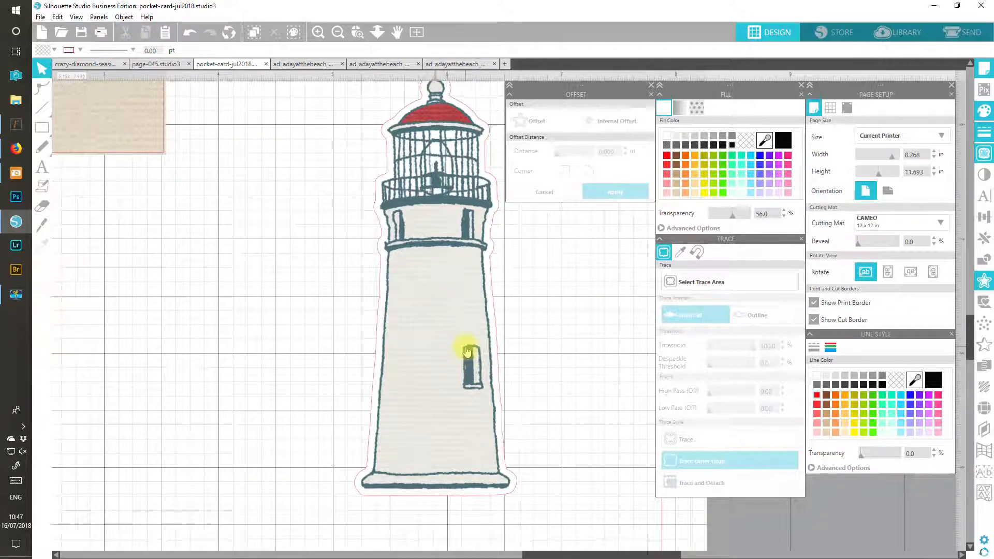
Move the grouped lighthouse sticker onto the left side of the new beach card, as on the sample card.
left_click_drag(484, 359, 349, 375)
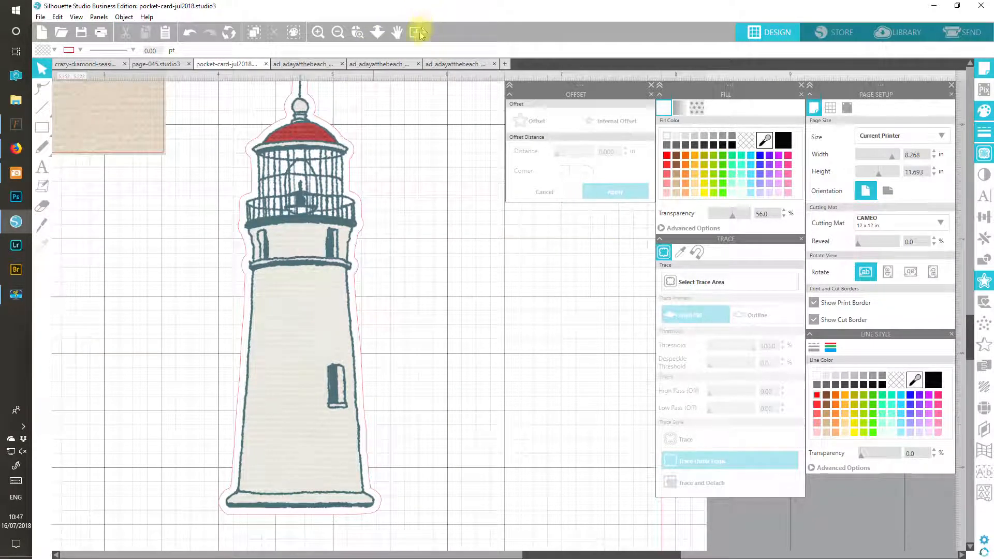
left_click(419, 36)
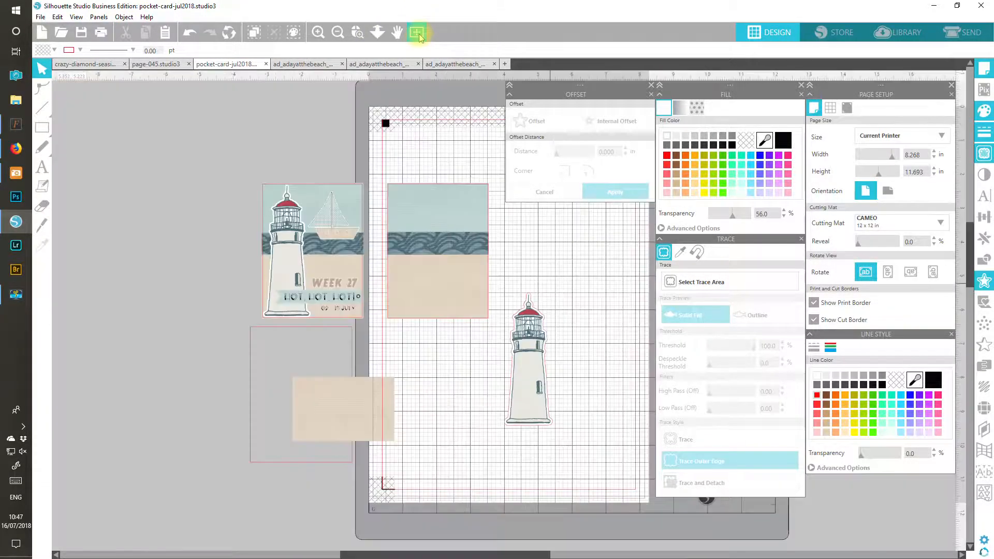
left_click(317, 33)
left_click_drag(553, 439, 379, 279)
left_click(448, 356)
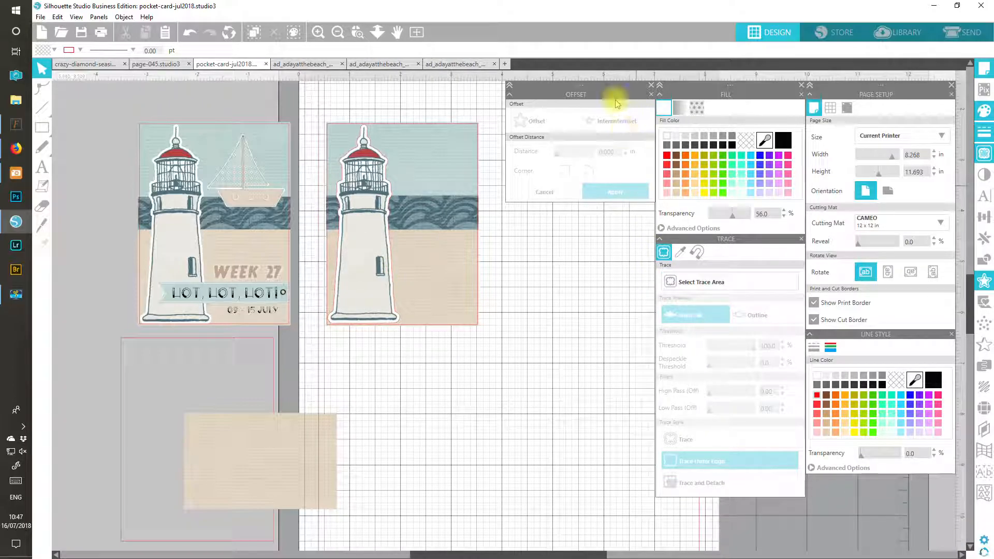
Open the ad_adayatthebeach_el13sticker sailboat image, copy it, and paste it into the pocket-card-jul2018 document.
left_click(61, 34)
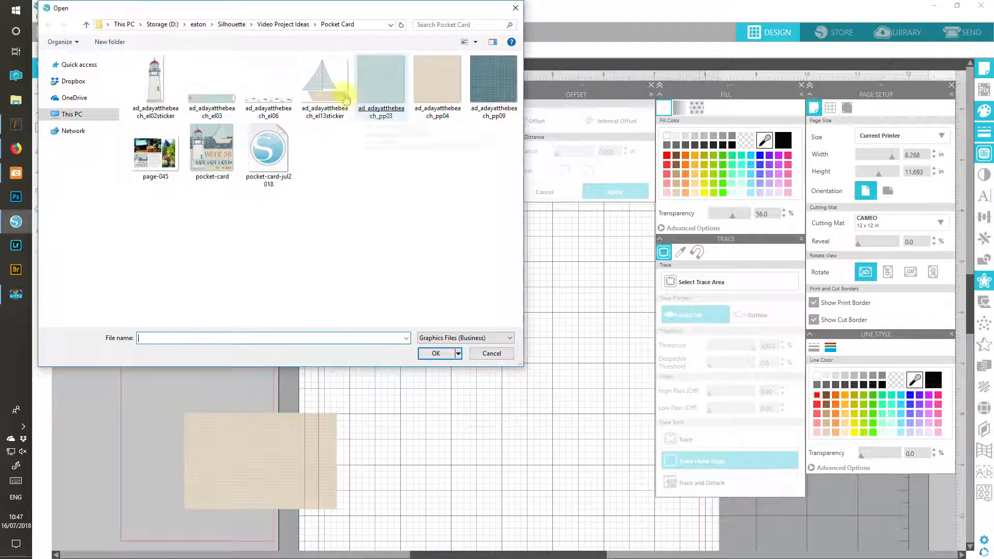
double_click(336, 89)
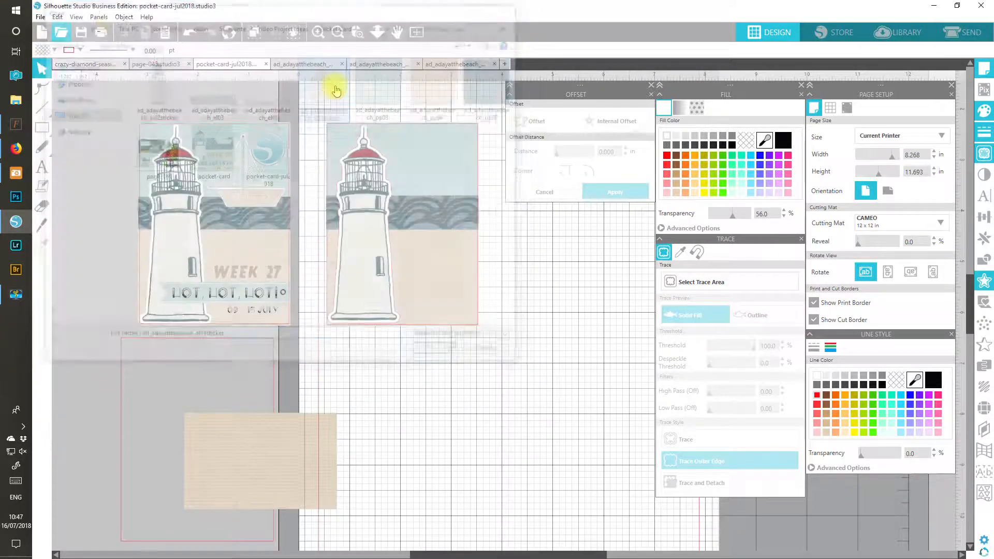
left_click(510, 256)
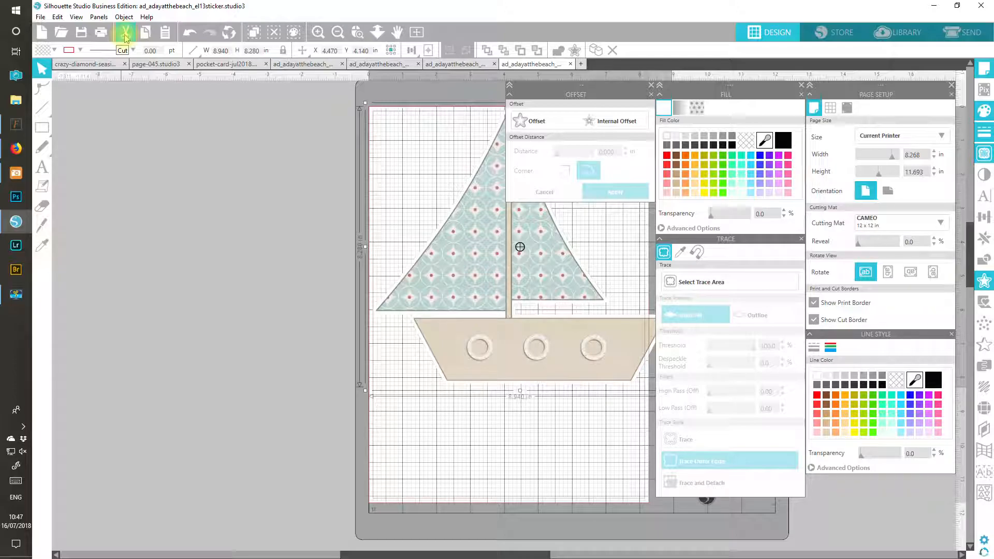
left_click(146, 35)
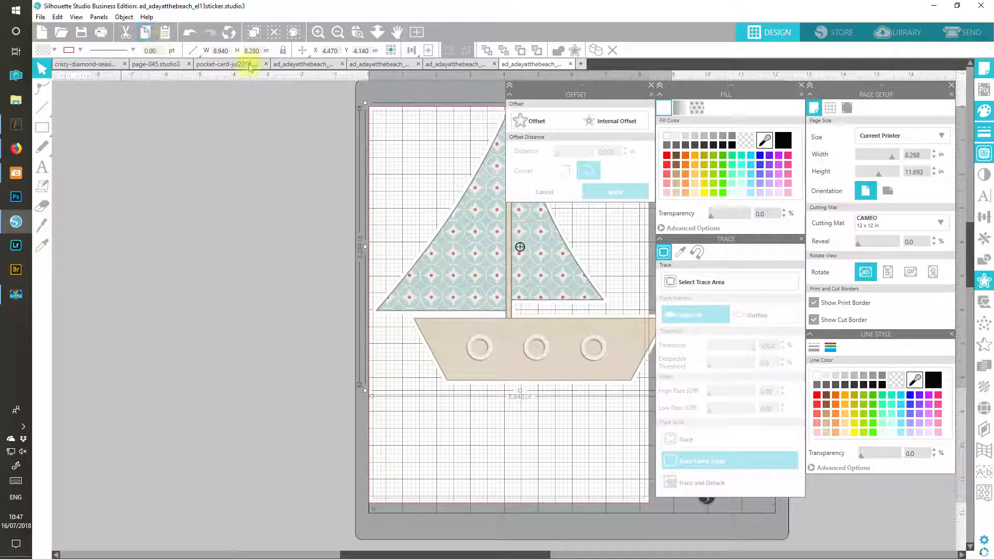
left_click(250, 63)
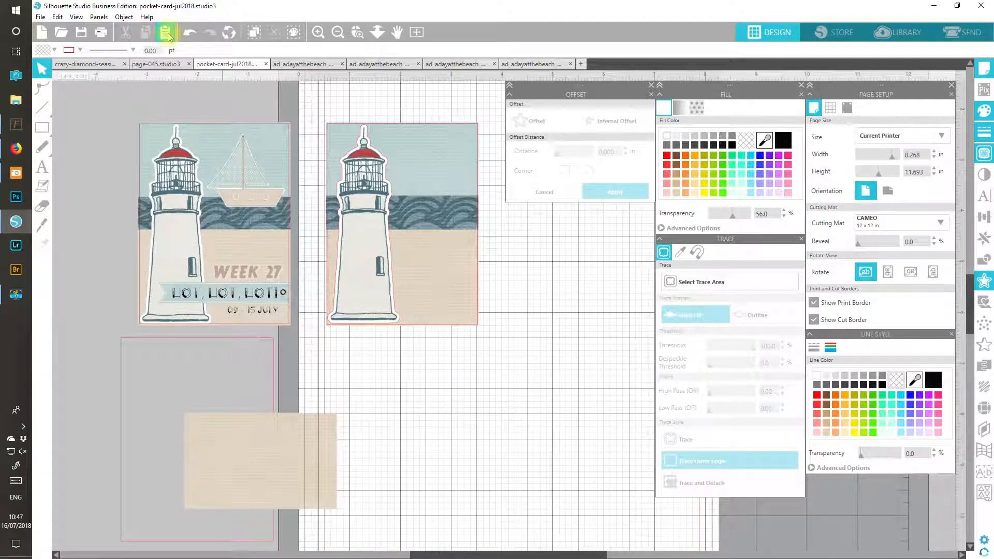
left_click(166, 33)
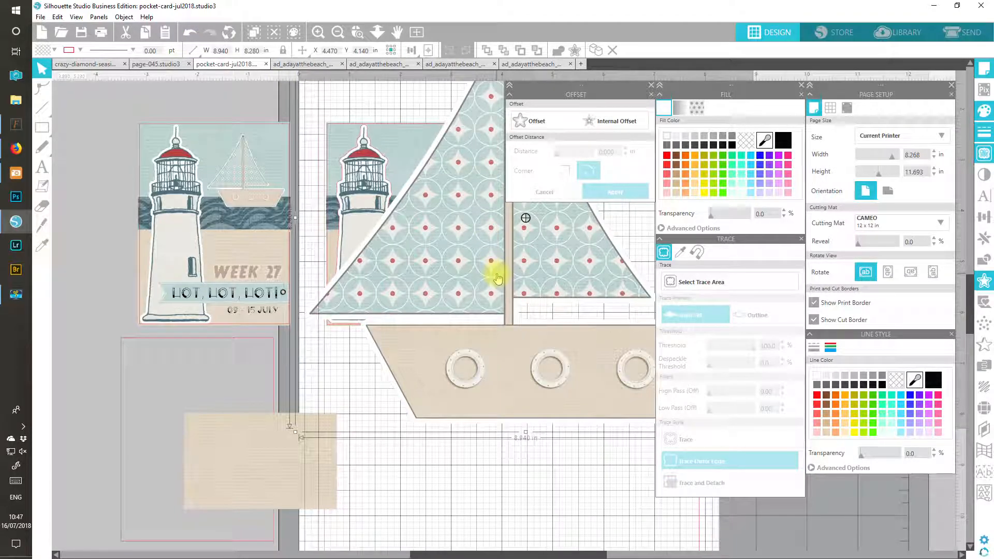
Scale the sailboat down to about 1.57 in wide and place it on the new card's sea beside the lighthouse.
left_click_drag(533, 411, 382, 455)
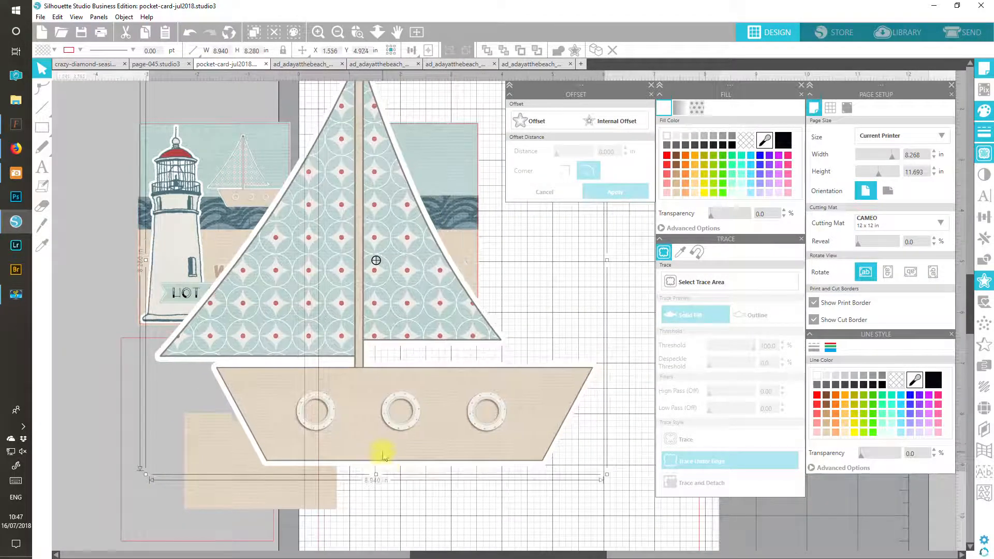
left_click_drag(606, 475, 215, 200)
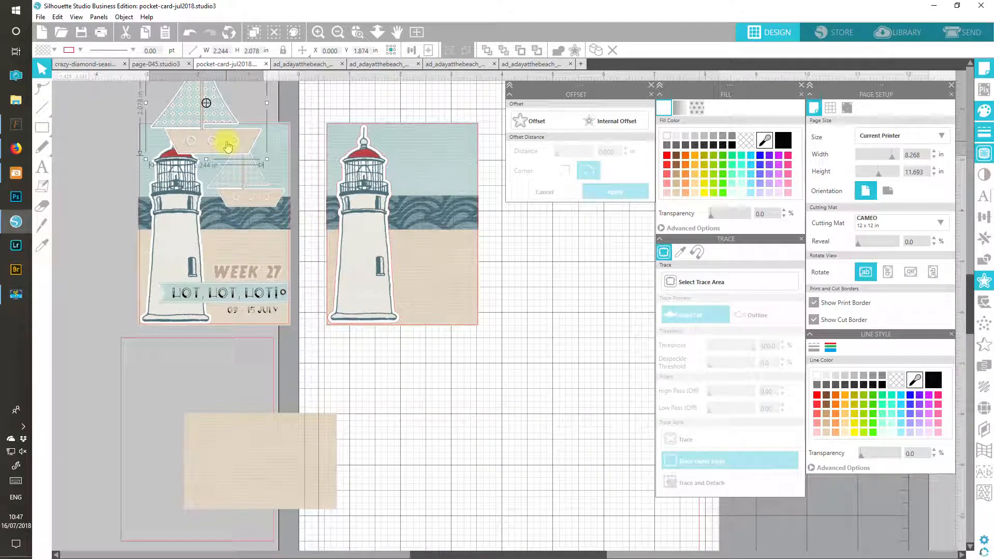
left_click(300, 179)
left_click_drag(222, 138, 453, 203)
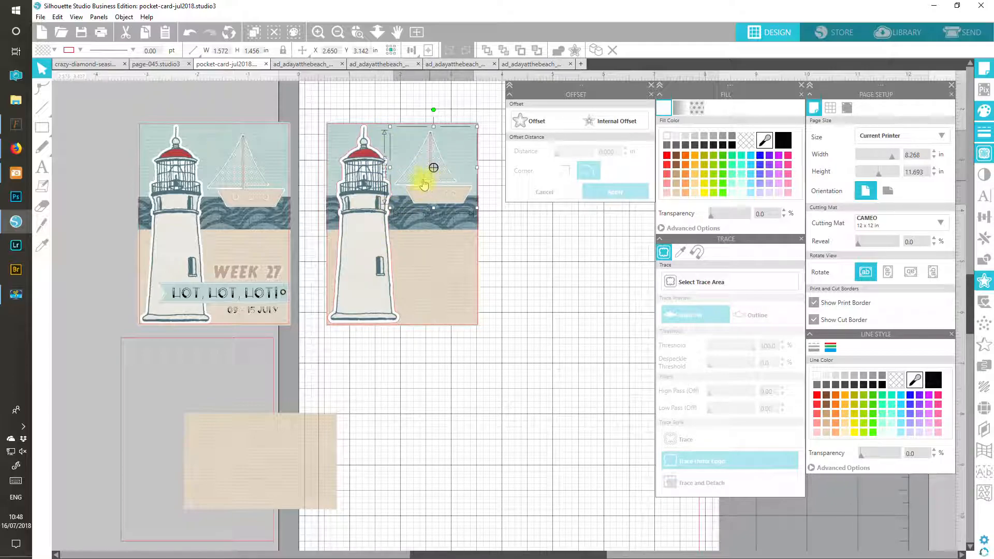
Move the sailboat off the card to an empty area of the page below and to the right of it.
left_click_drag(413, 174, 520, 375)
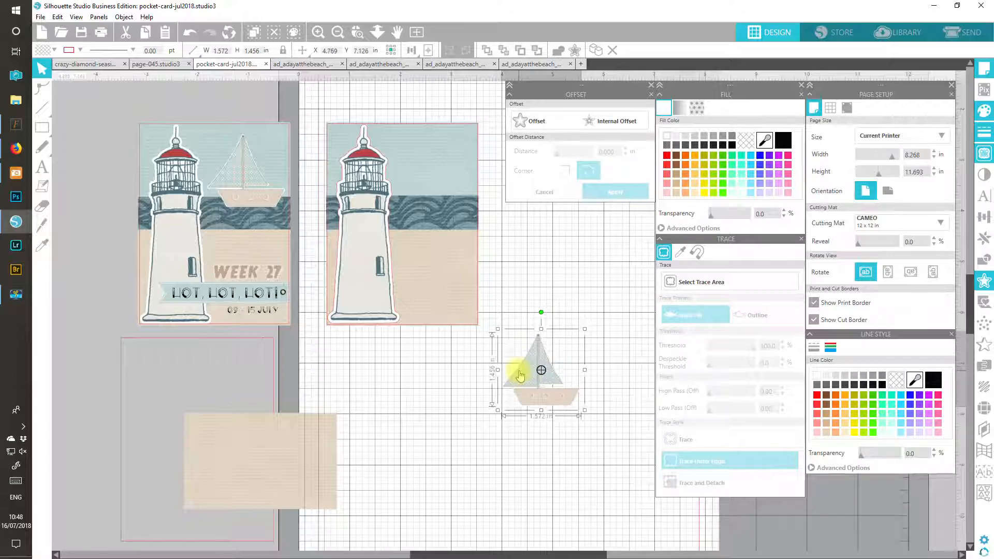
left_click(318, 32)
left_click(318, 32)
left_click_drag(491, 555, 533, 557)
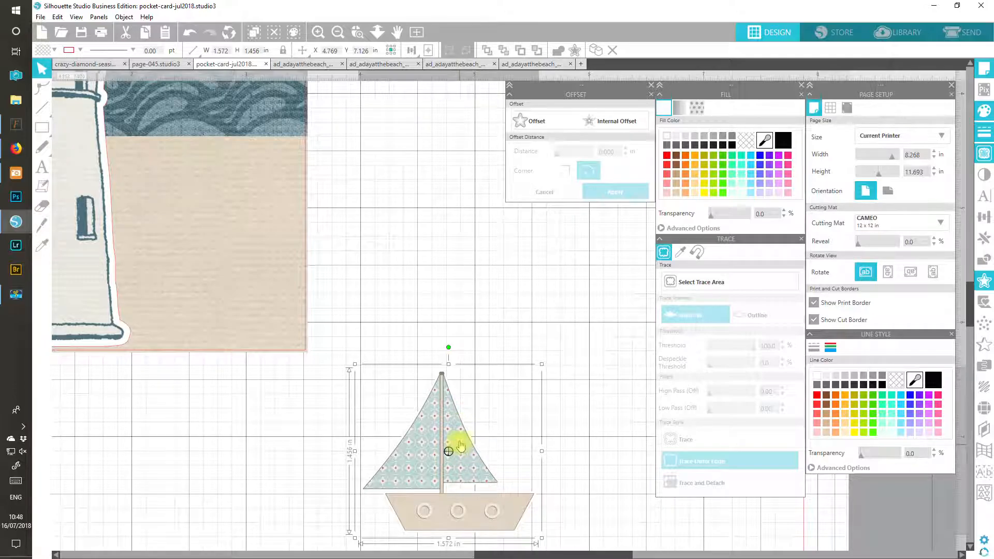
left_click_drag(461, 446, 503, 405)
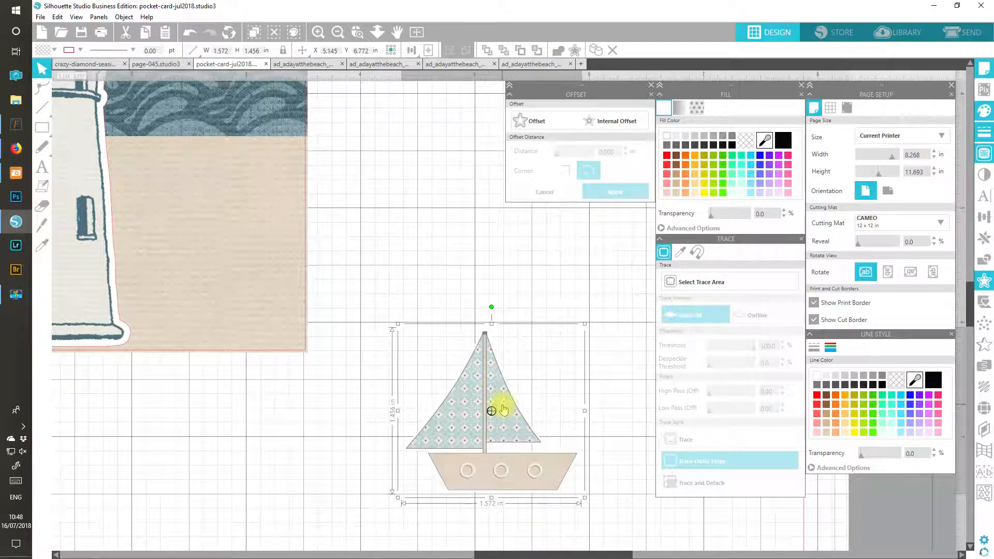
left_click(318, 34)
mouse_move(508, 469)
left_mouse_down()
mouse_move(483, 406)
mouse_move(462, 403)
left_mouse_up()
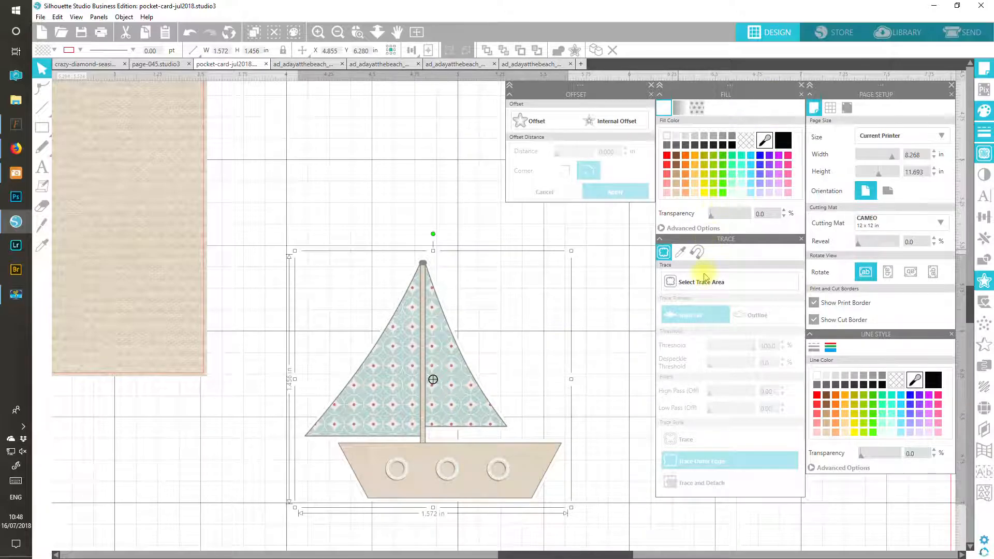
Trace the outer edge of the sailboat with the trace area around the whole boat and the threshold at 100%.
left_click(701, 281)
mouse_move(289, 237)
left_mouse_down()
mouse_move(319, 344)
mouse_move(536, 503)
mouse_move(595, 513)
left_mouse_up()
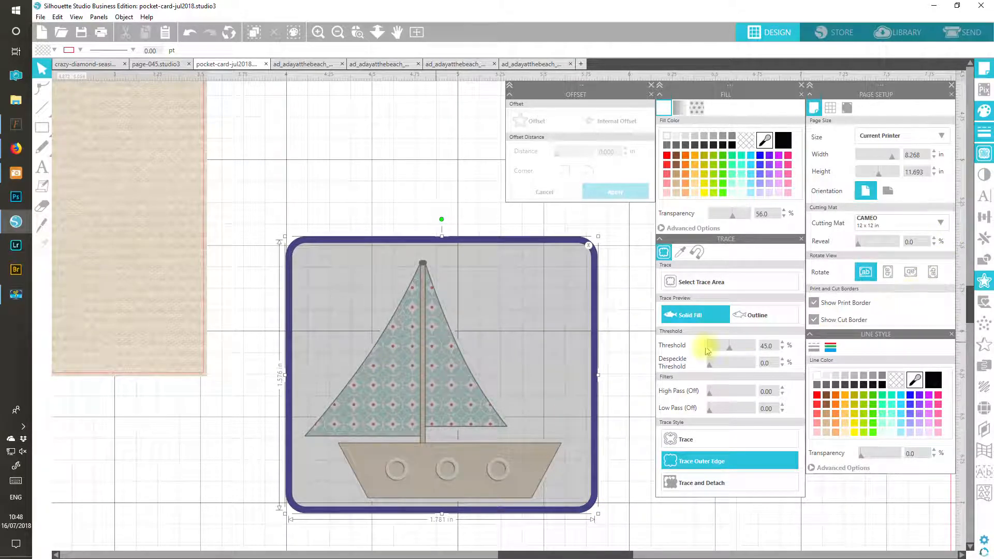
left_click_drag(741, 350, 756, 351)
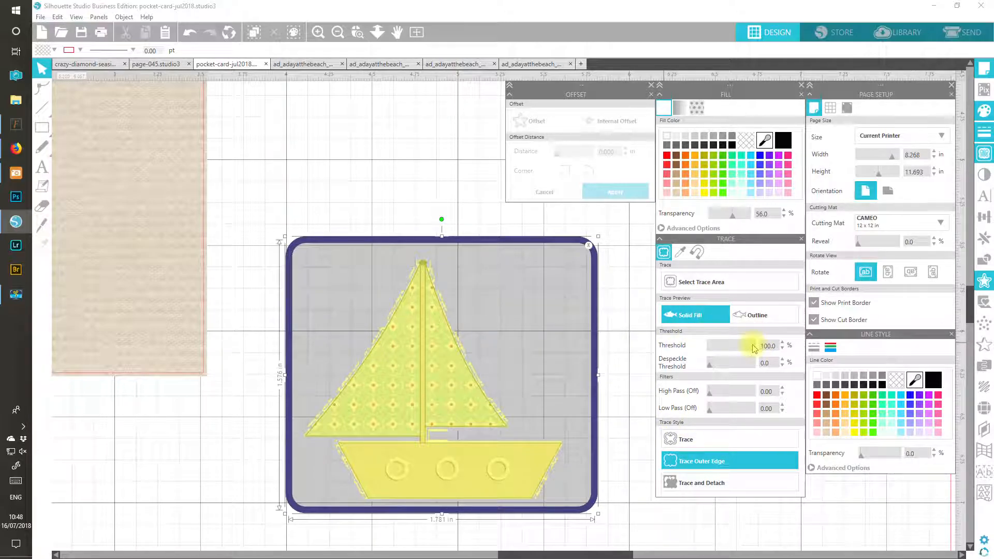
left_click(697, 466)
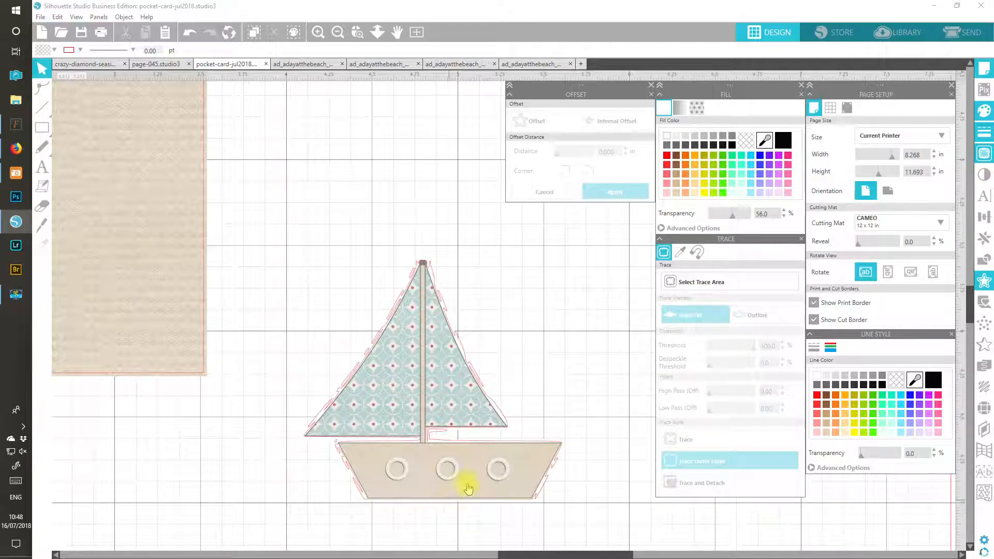
Move the sailboat image away to the left of its traced outline and release the outline's compound path.
mouse_move(474, 482)
left_mouse_down()
mouse_move(421, 473)
mouse_move(326, 508)
mouse_move(215, 501)
left_mouse_up()
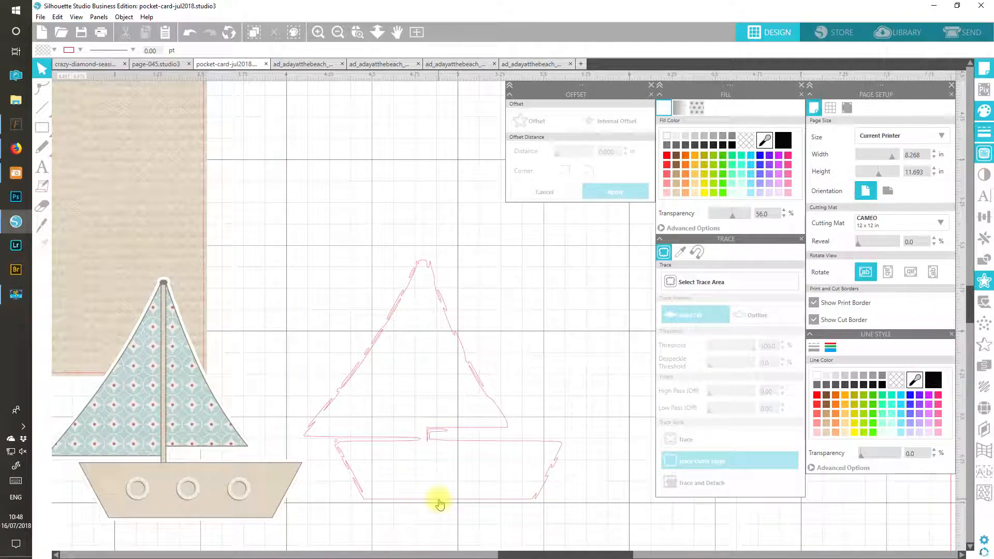
left_click(438, 500)
right_click(440, 501)
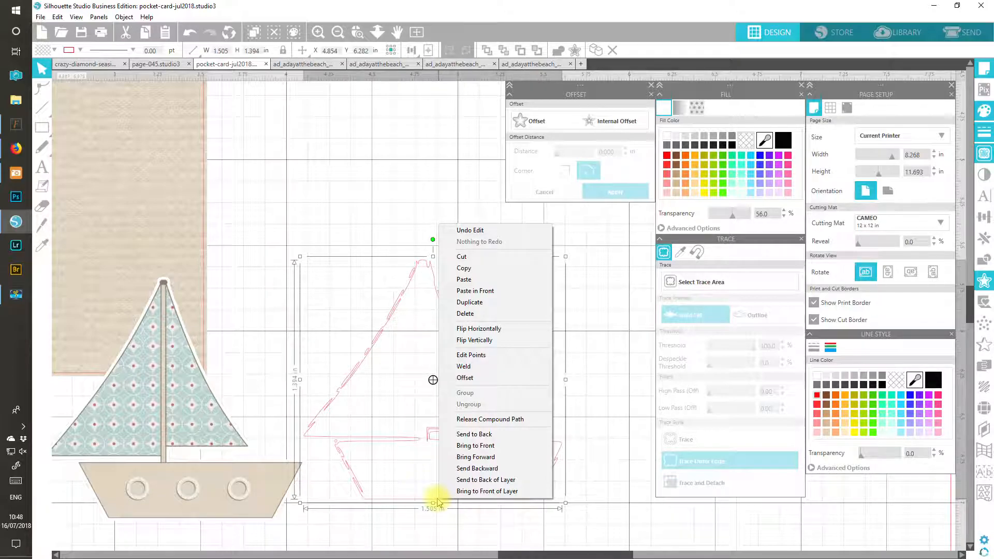
left_click(472, 420)
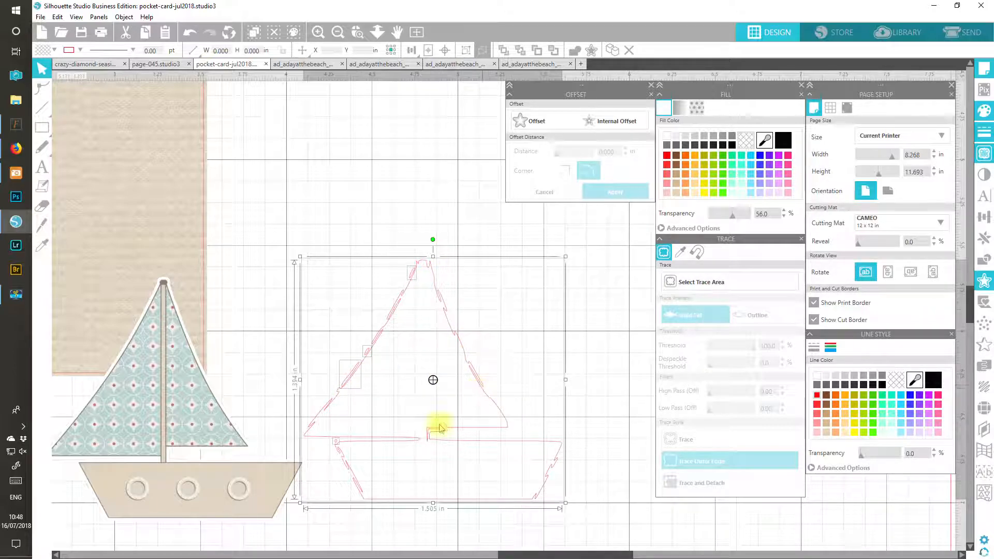
Move the main traced outline over the sailboat image, separating it from the small stray fragments.
left_click(328, 209)
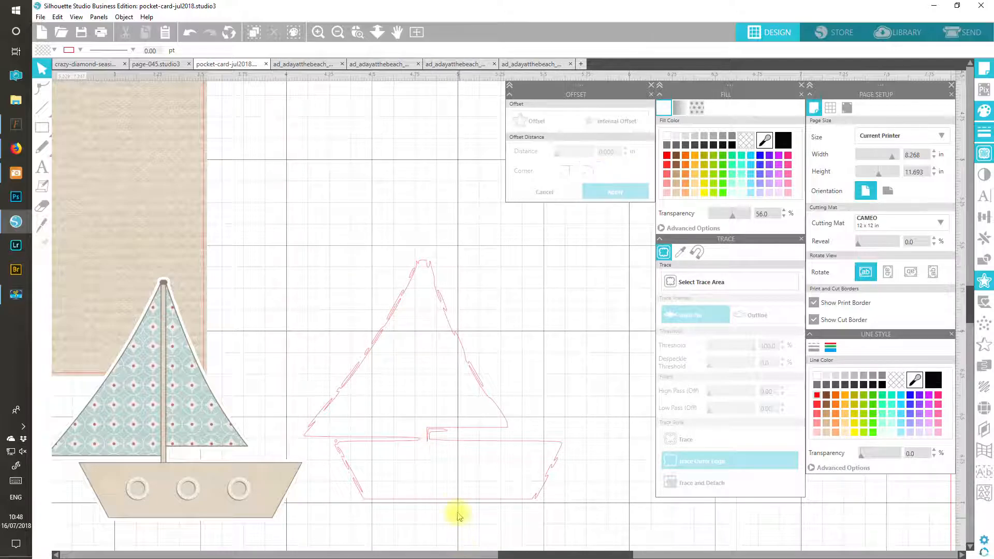
mouse_move(449, 502)
left_mouse_down()
mouse_move(466, 523)
mouse_move(211, 528)
left_mouse_up()
left_click(342, 309)
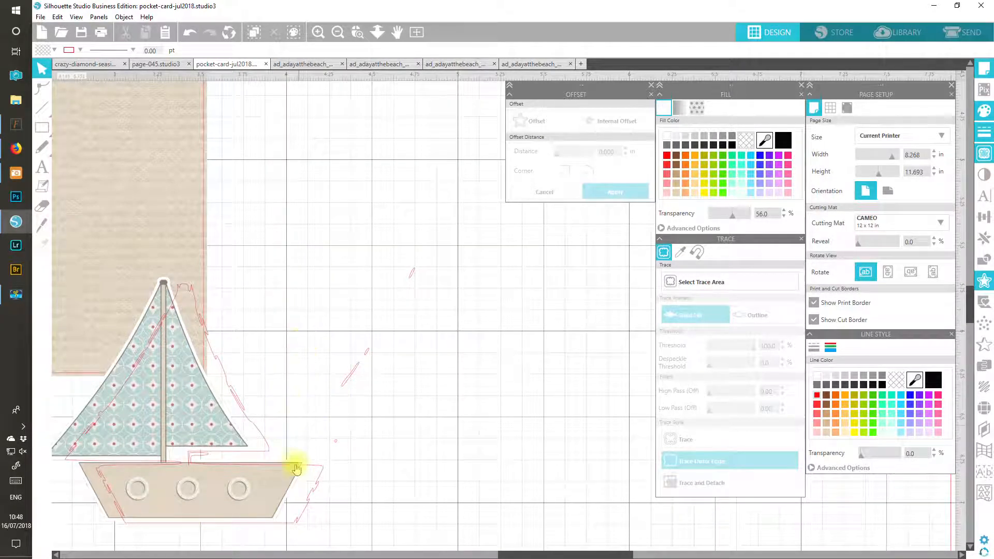
left_click_drag(321, 482, 302, 473)
Delete all the stray trace fragments left beside the sailboat.
mouse_move(380, 464)
left_mouse_down()
mouse_move(340, 362)
mouse_move(350, 234)
mouse_move(330, 211)
left_mouse_up()
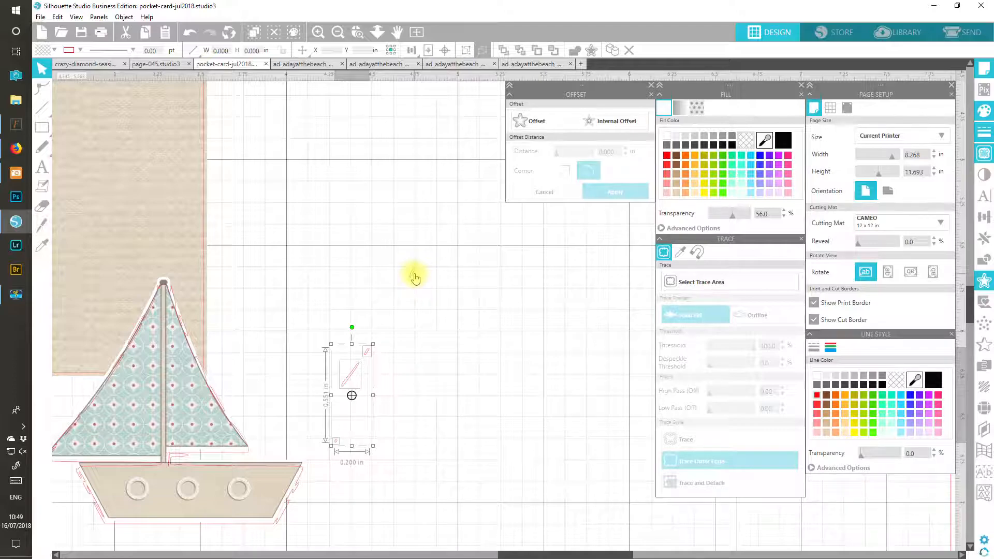
left_click(414, 278, "shift")
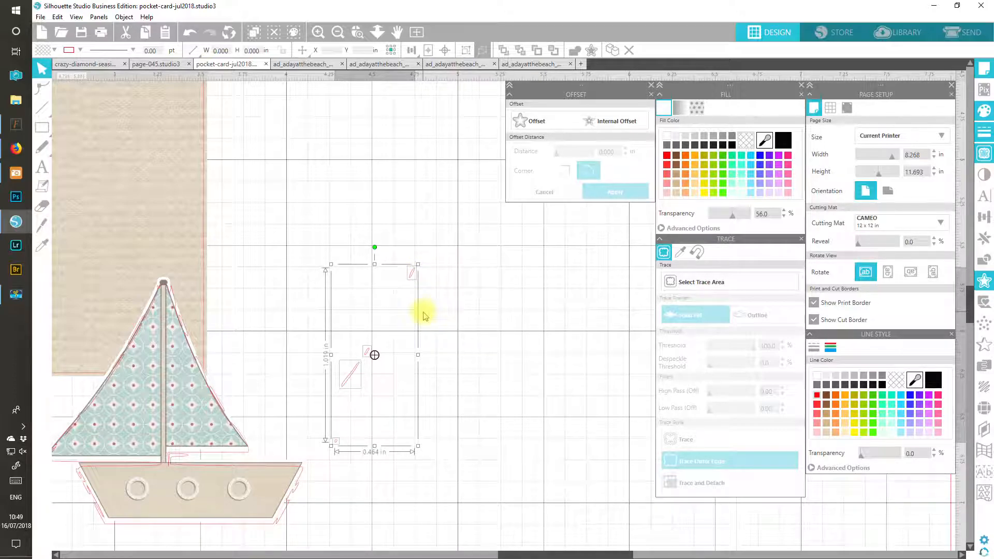
key("Delete")
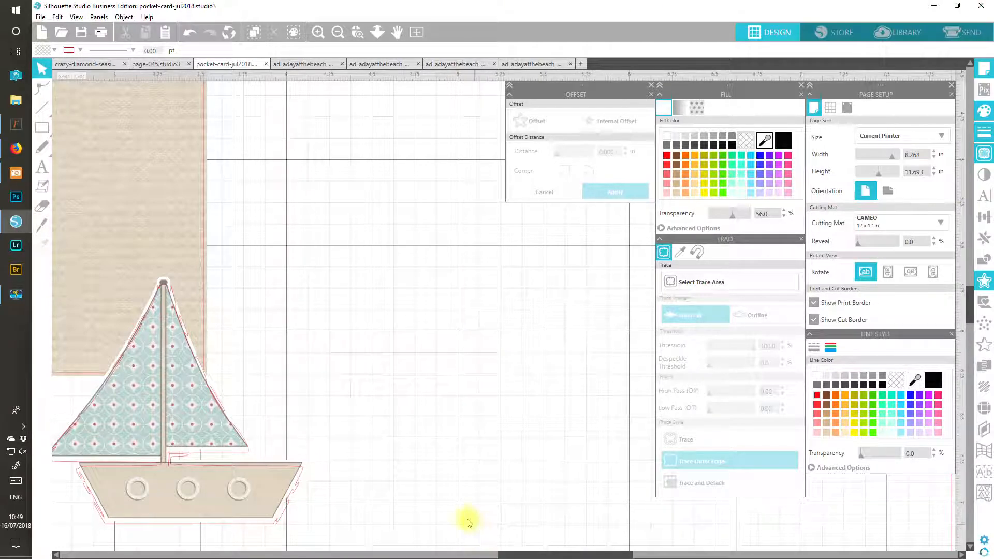
Move the sailboat image to the open space beside the card and place its traced outline over it, offsetting the image slightly.
left_click_drag(257, 487, 522, 408)
left_click(375, 475)
left_click_drag(207, 456, 458, 365)
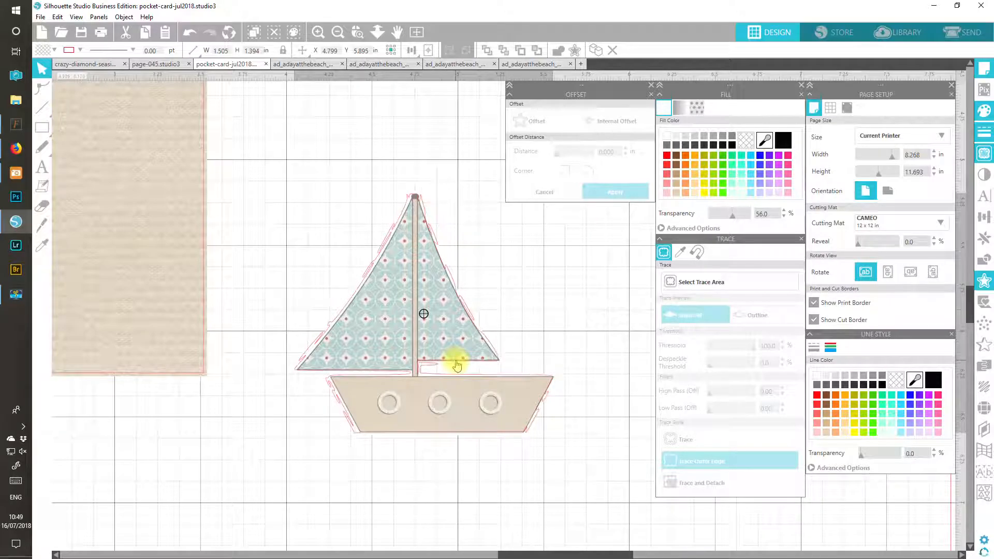
left_click_drag(457, 365, 456, 367)
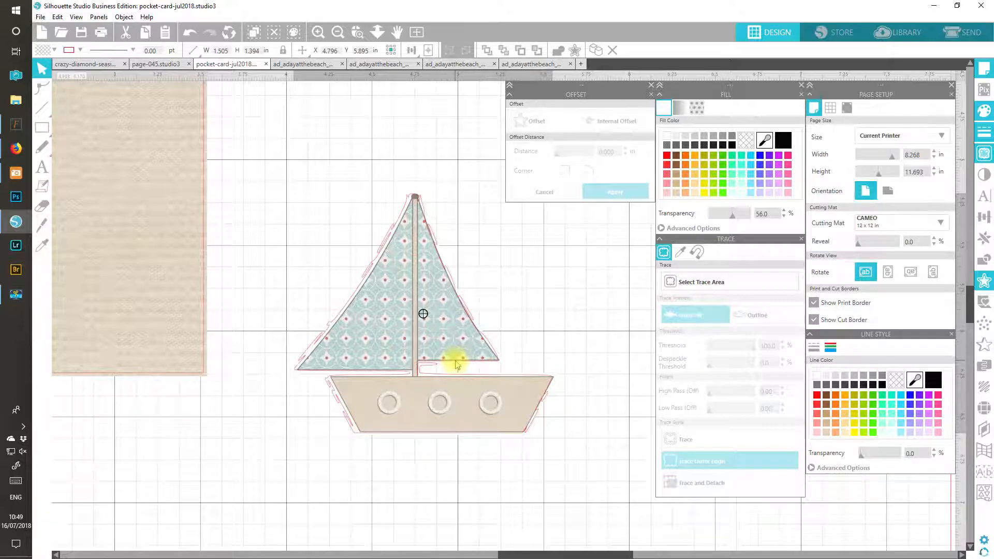
left_click(457, 365)
mouse_move(457, 421)
left_mouse_down()
mouse_move(444, 395)
mouse_move(450, 402)
left_mouse_up()
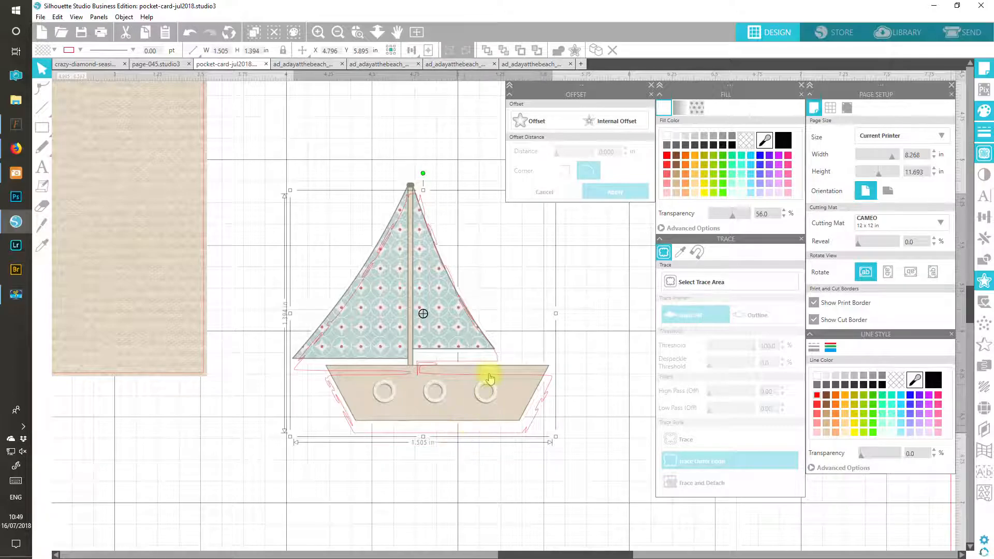
Offset the sailboat outline by 0.050 in with rounded corners and fill the offset with white at 28% transparency.
left_click(536, 122)
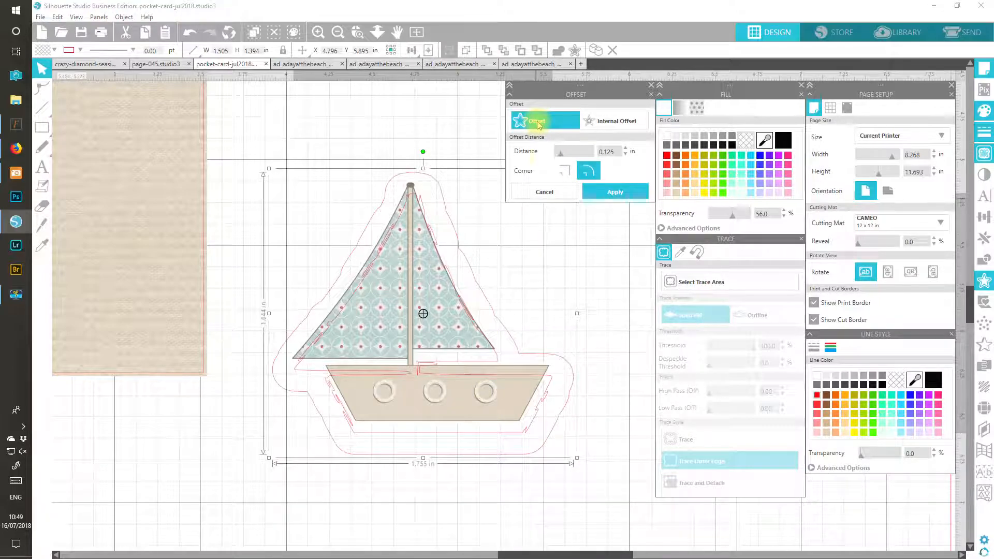
left_click(626, 155)
left_click(626, 155)
left_click(626, 156)
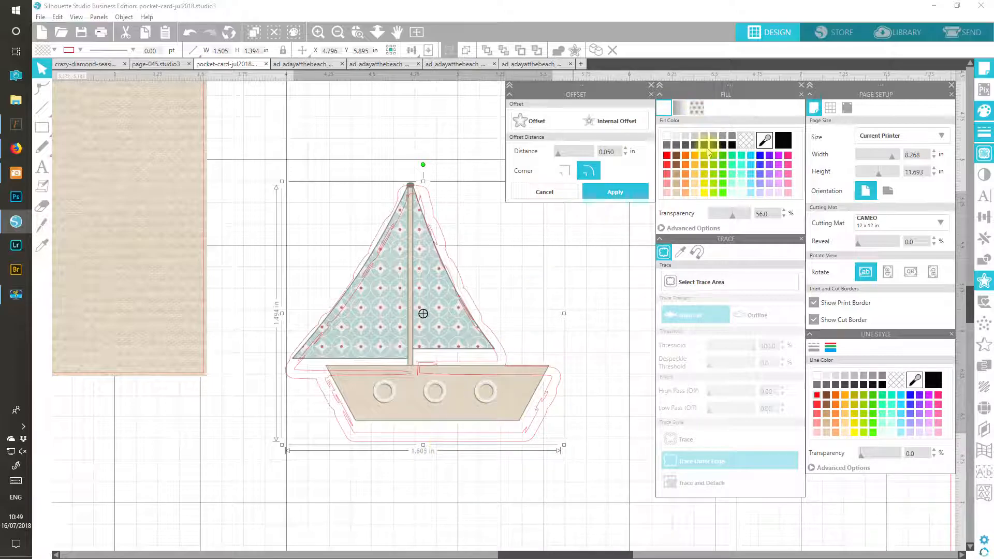
left_click(668, 138)
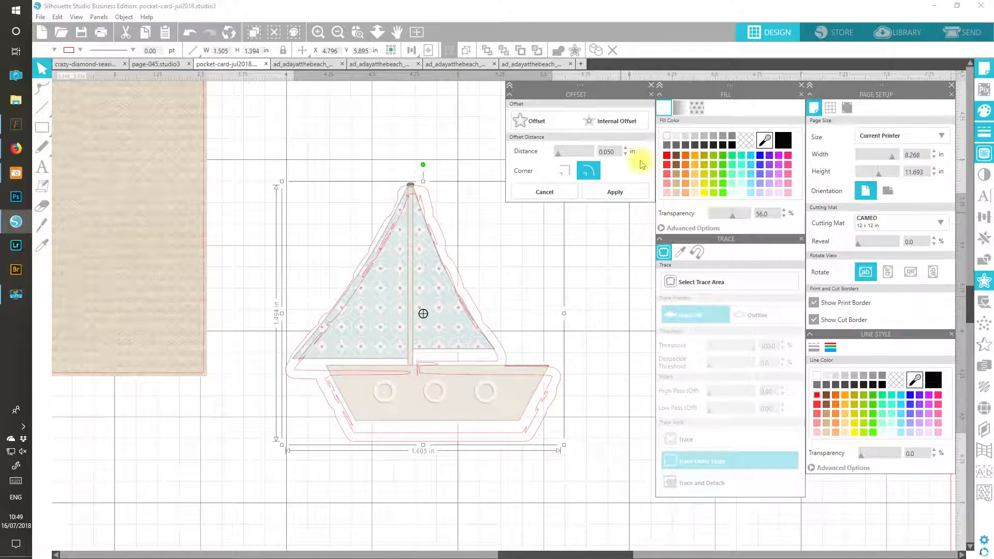
left_click_drag(724, 218, 721, 215)
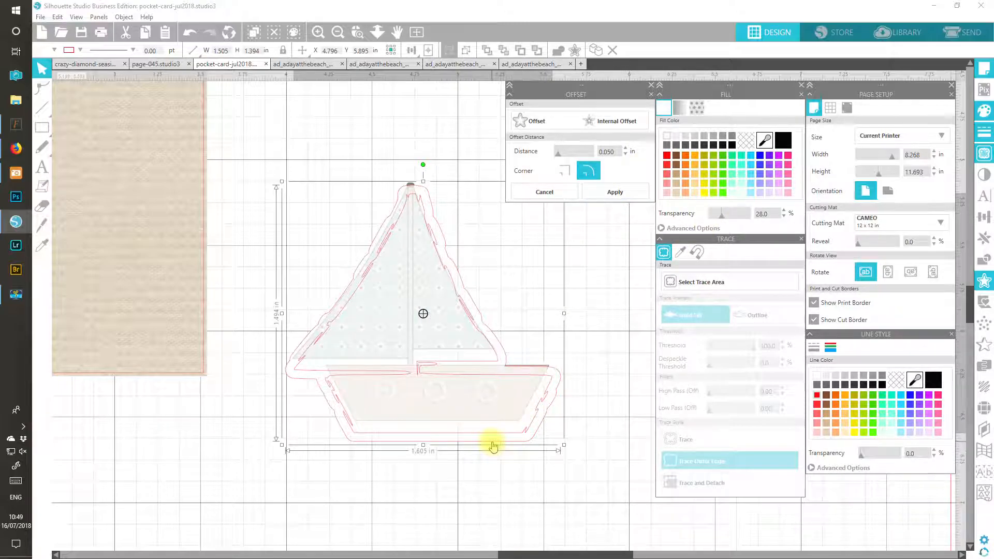
Move the original traced outline away to the right and centre the white offset shape around the sailboat.
mouse_move(492, 445)
left_mouse_down()
mouse_move(492, 460)
mouse_move(491, 444)
mouse_move(490, 452)
mouse_move(390, 470)
mouse_move(510, 435)
mouse_move(824, 506)
left_mouse_up()
left_click(694, 535)
left_click_drag(362, 445, 411, 397)
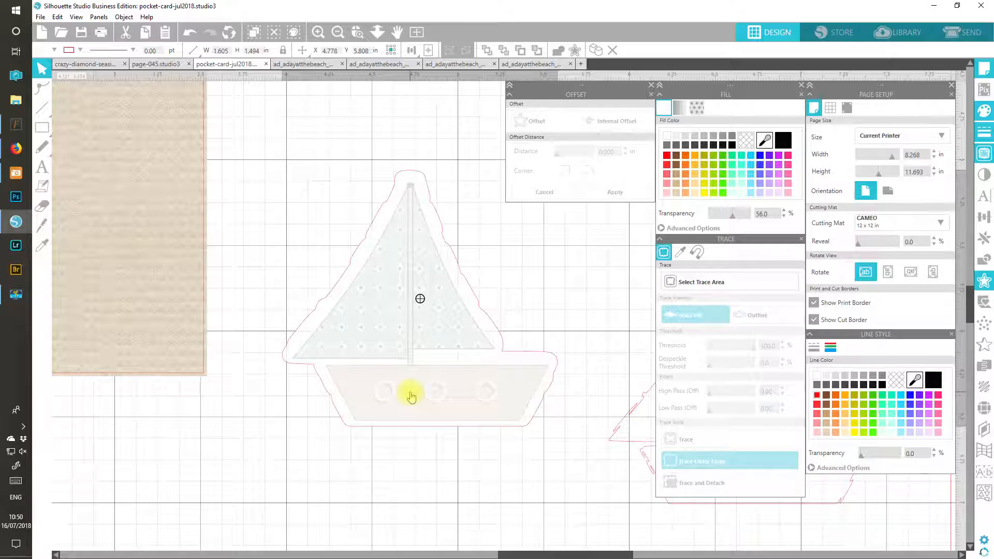
left_click_drag(411, 397, 413, 400)
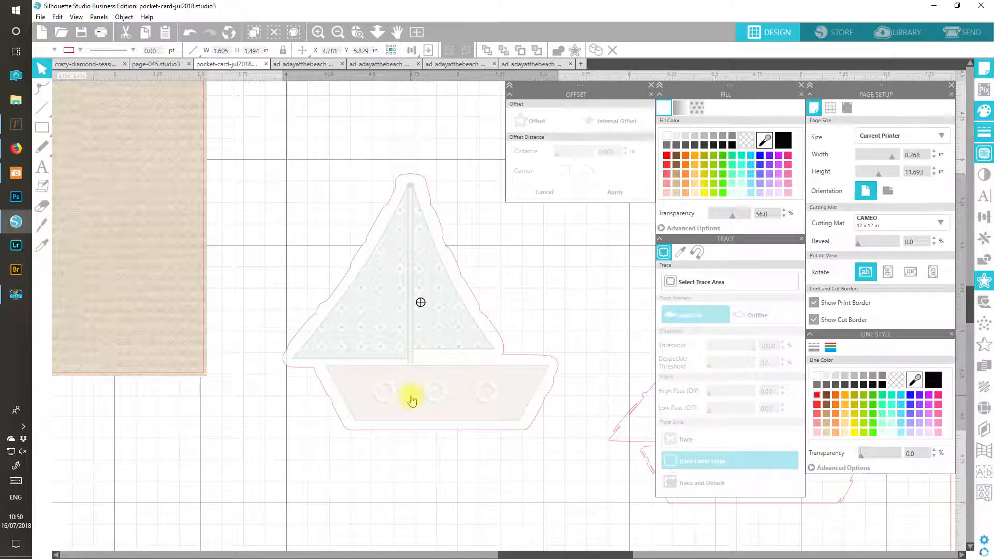
key("Escape")
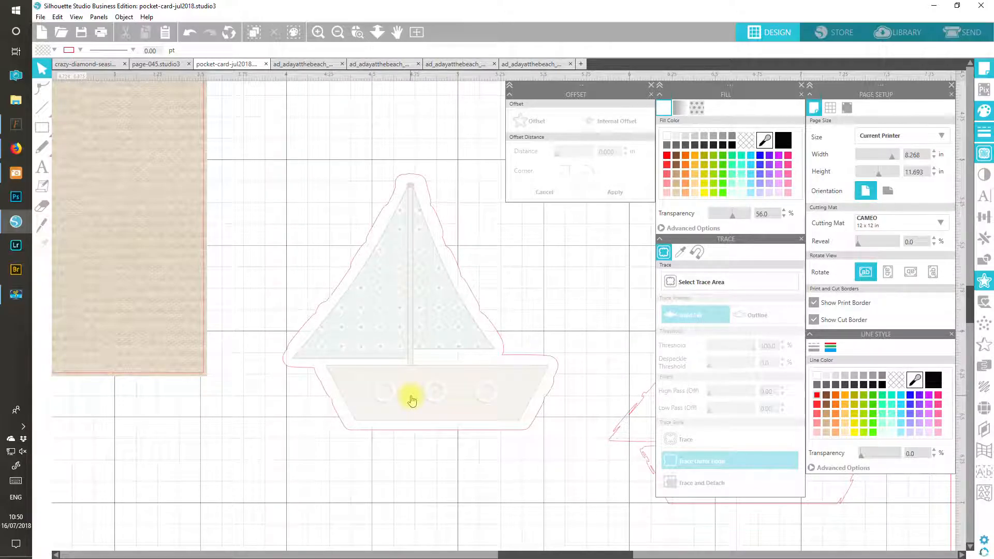
Close the Trace and Offset settings and simplify the points of the sailboat's offset outline.
left_click(800, 239)
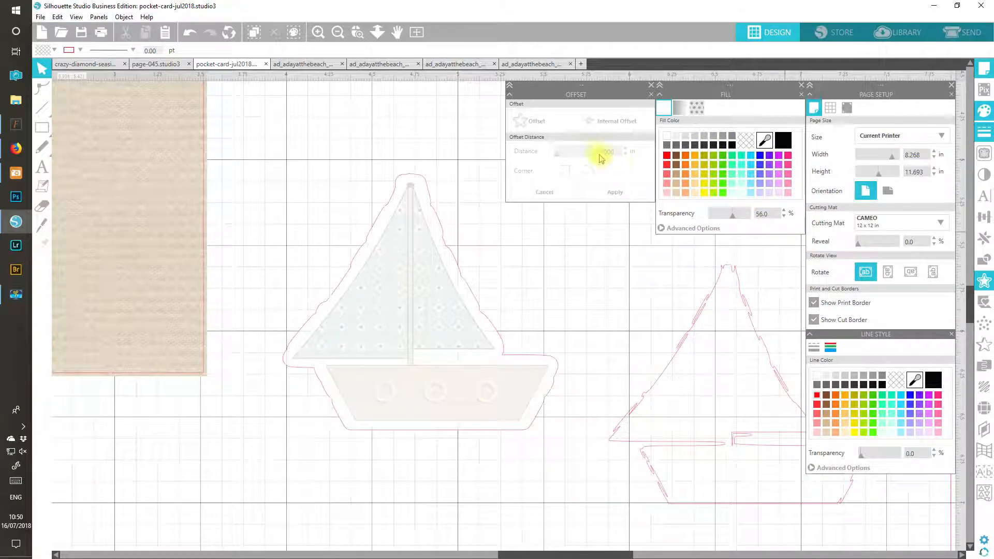
left_click(651, 85)
double_click(459, 418)
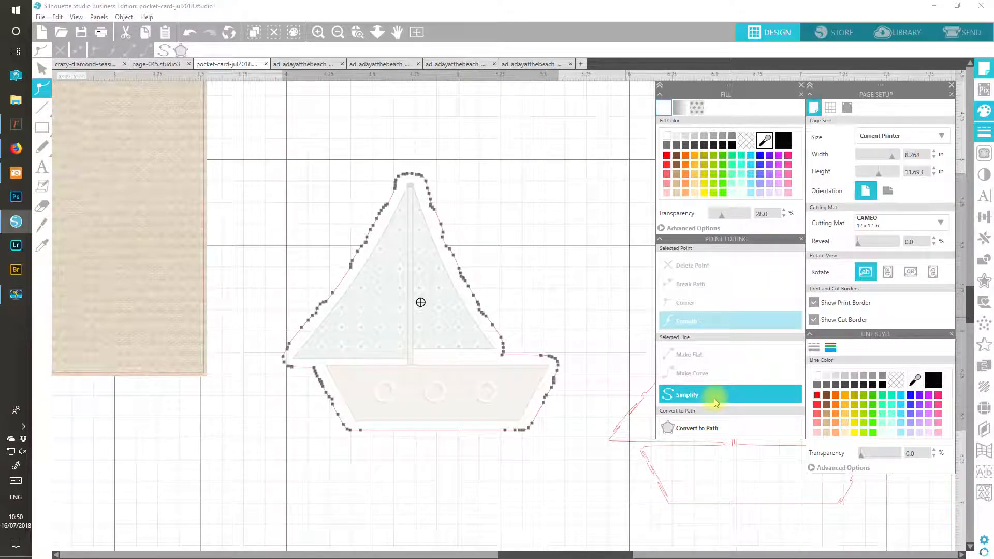
left_click(716, 402)
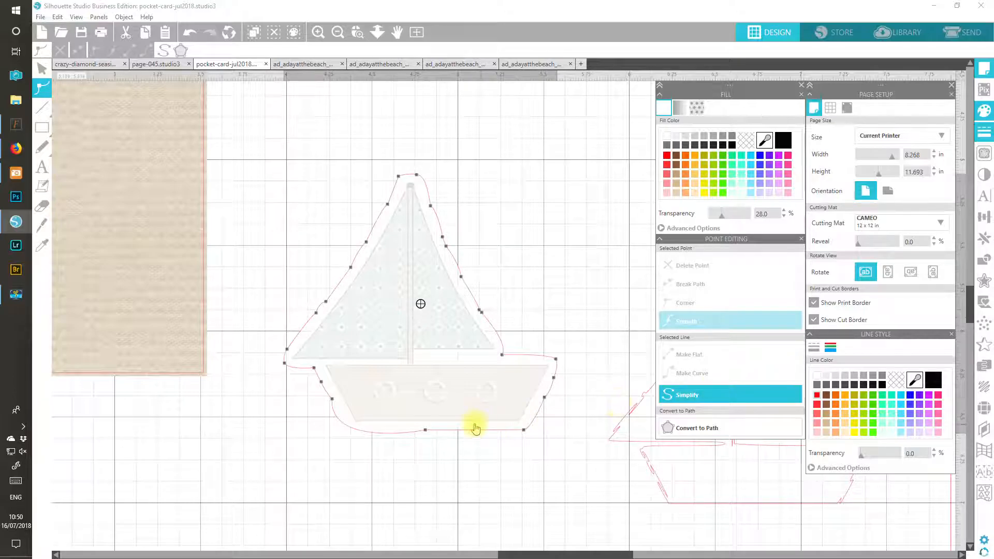
Delete the middle point on the outline's bottom edge under the hull and make that edge flat.
left_click(356, 430)
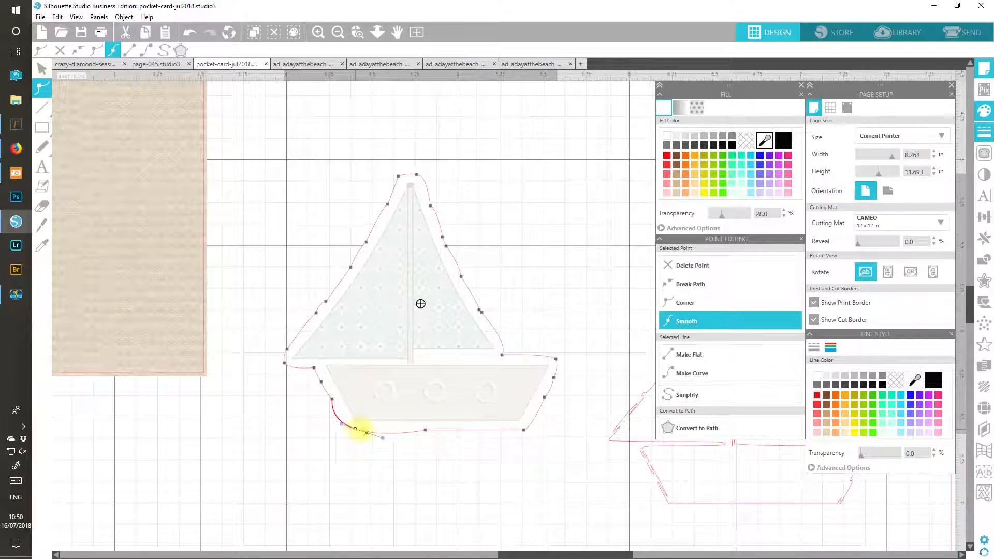
left_click(426, 430)
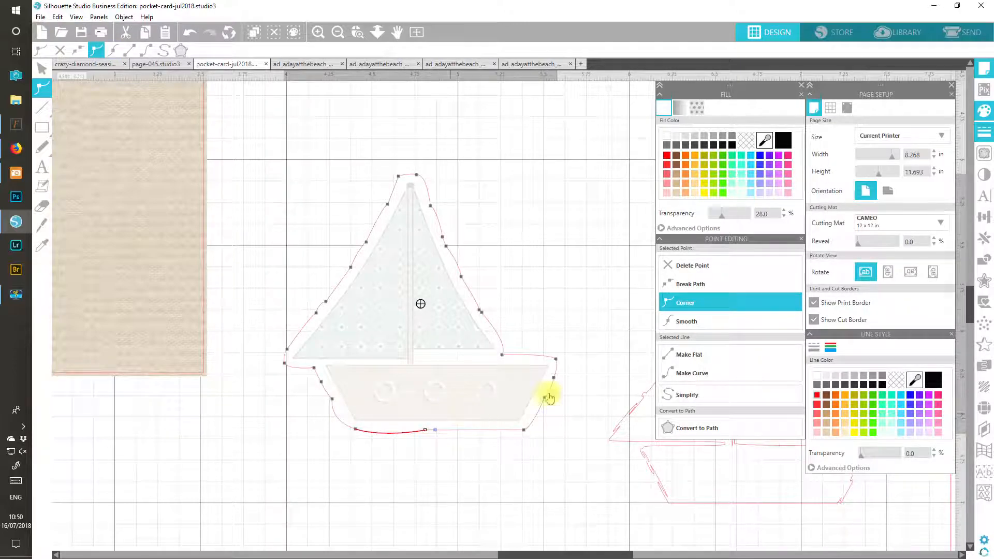
left_click(692, 265)
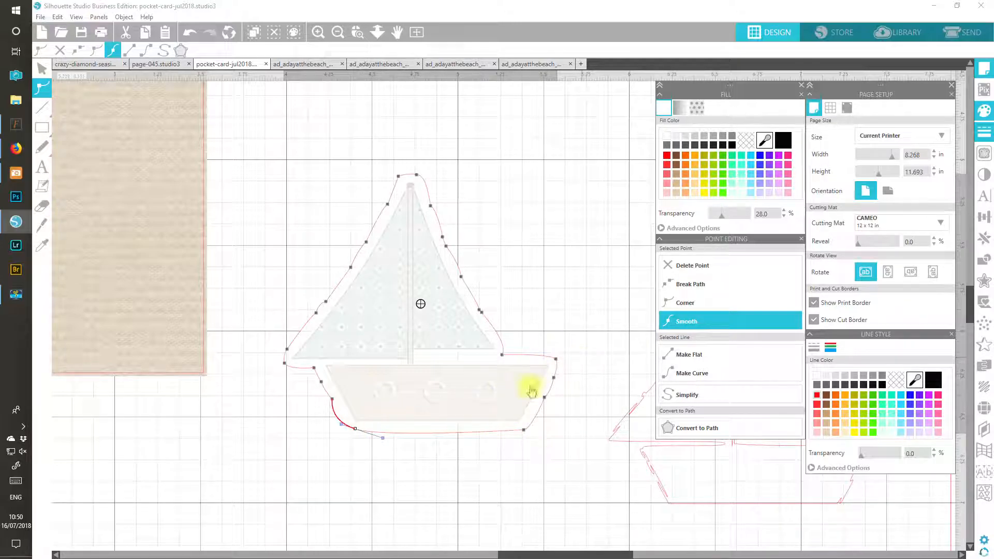
left_click(524, 430)
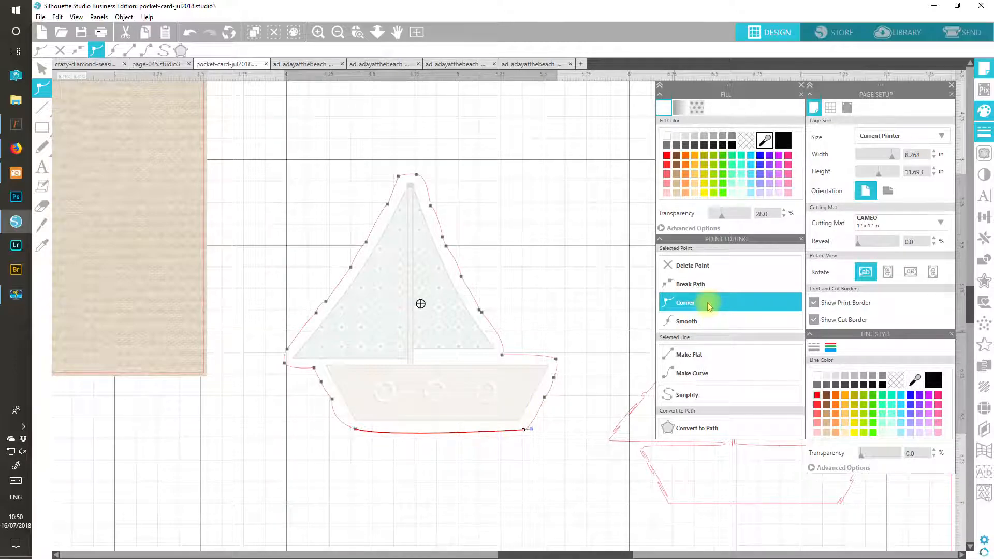
left_click(684, 356)
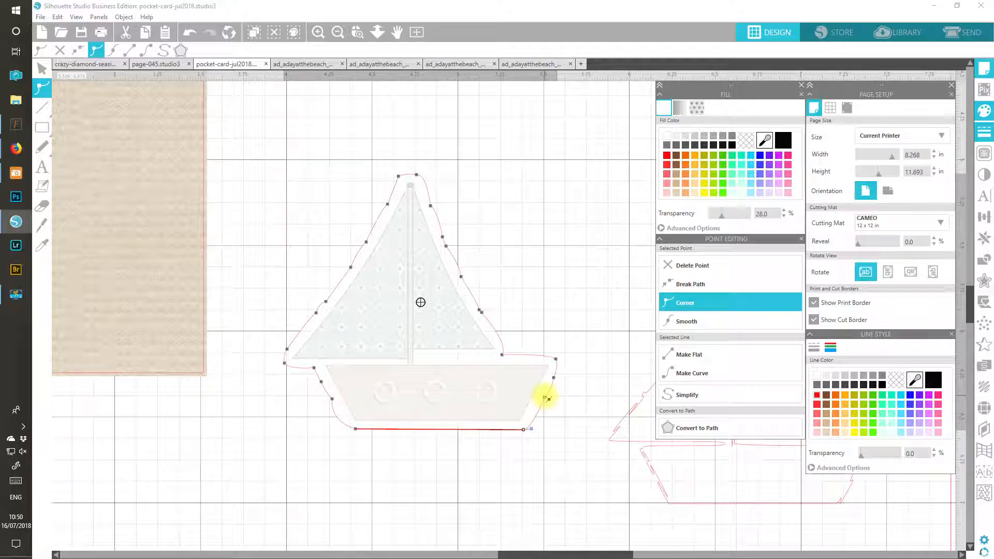
Delete the extra points along the hull's right side, nudge its upper corner outward and make the side flat.
left_click(551, 388)
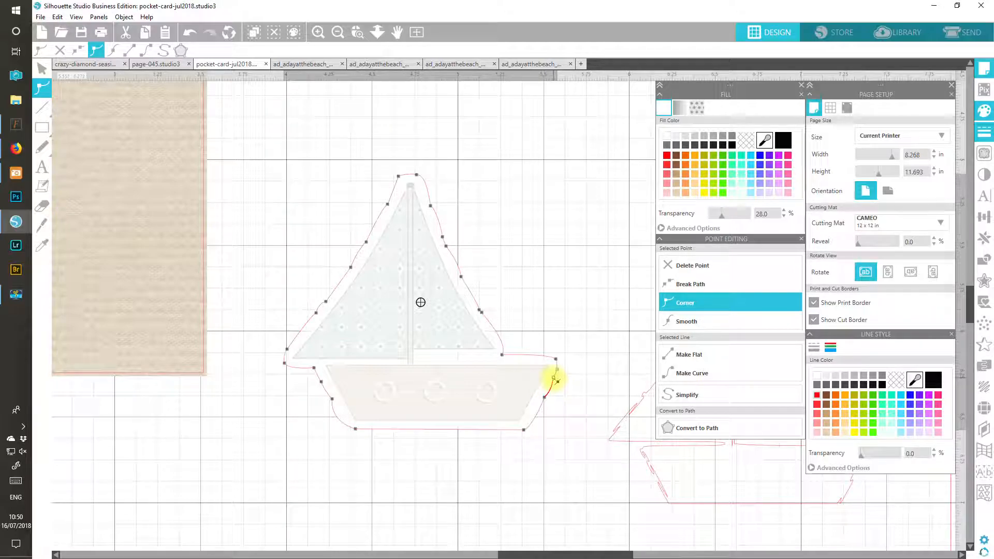
left_click(690, 278)
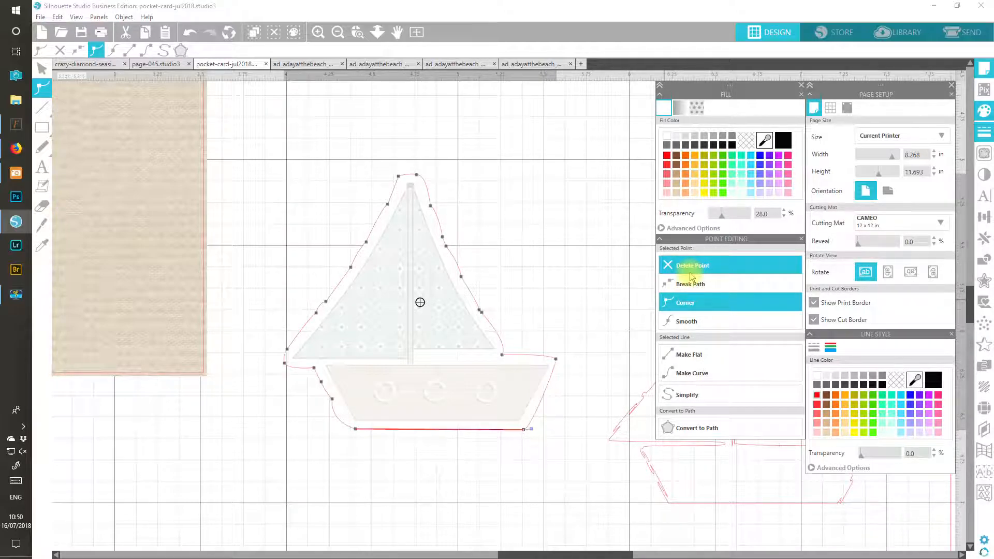
left_click(558, 360)
left_click_drag(556, 359, 557, 362)
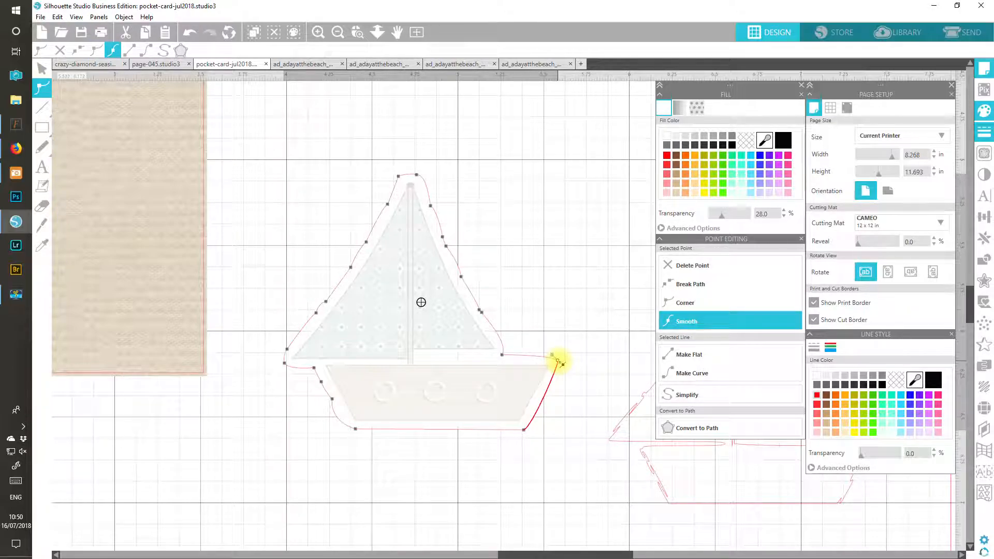
left_click(689, 357)
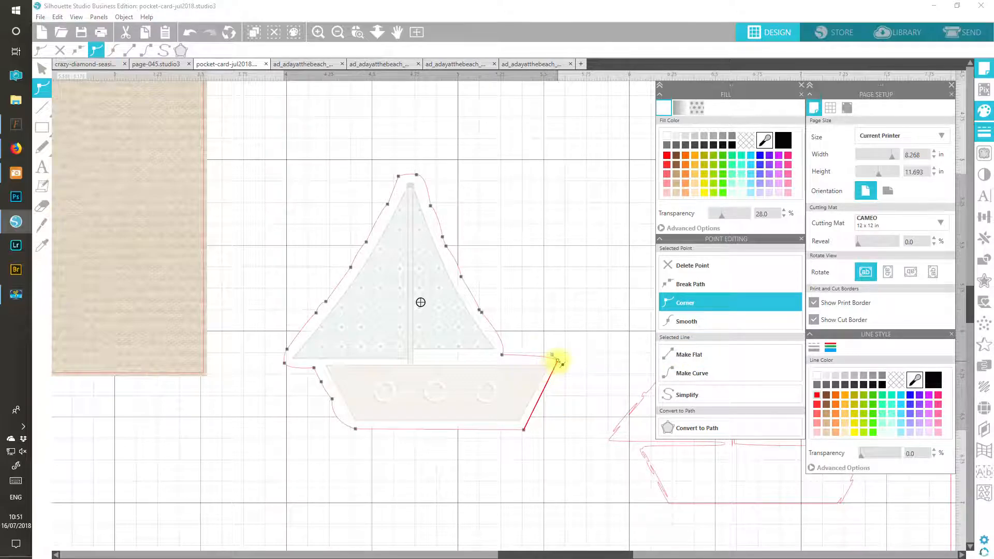
left_click(526, 429)
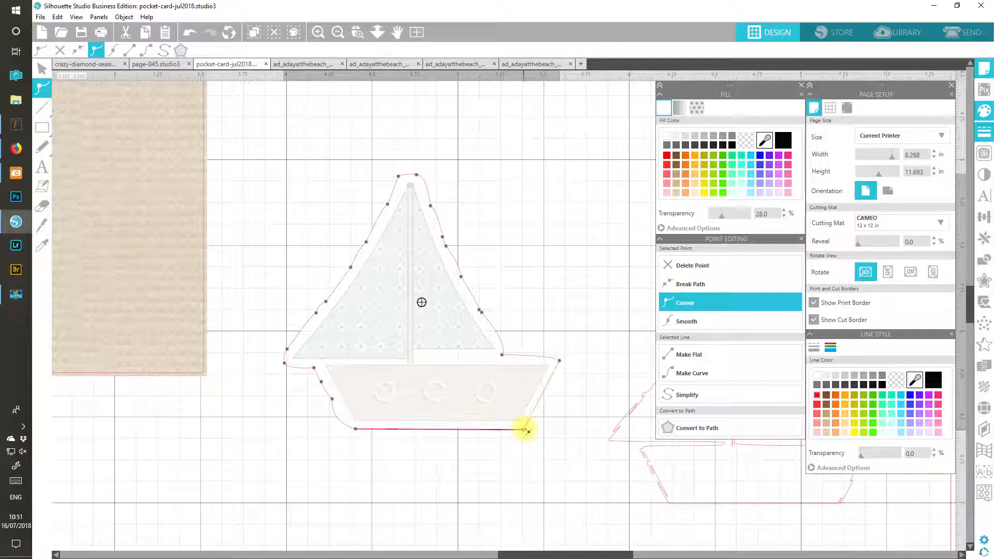
Remove the extra points on the hull's left side and straighten it and the short edge beneath the left sail's tip.
left_click(335, 401)
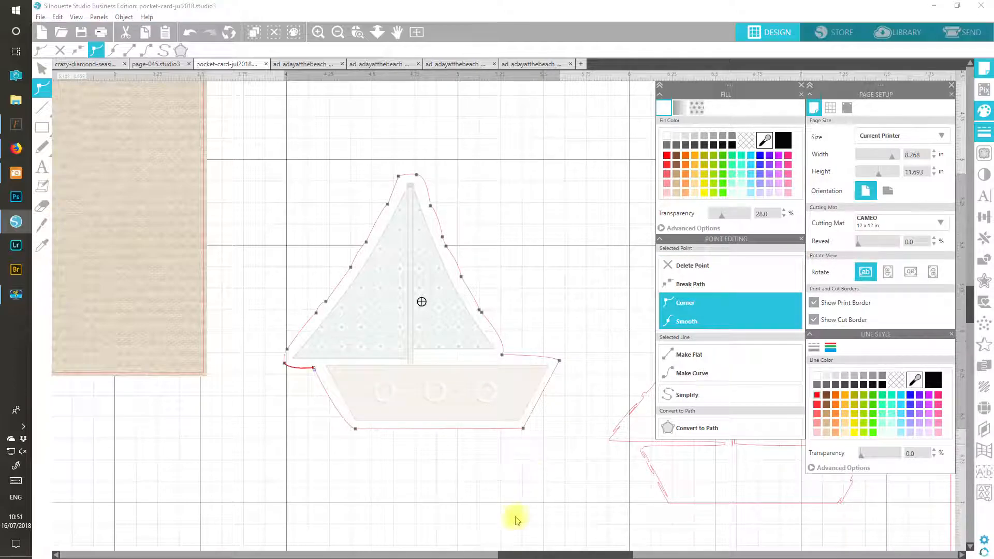
left_click(356, 430)
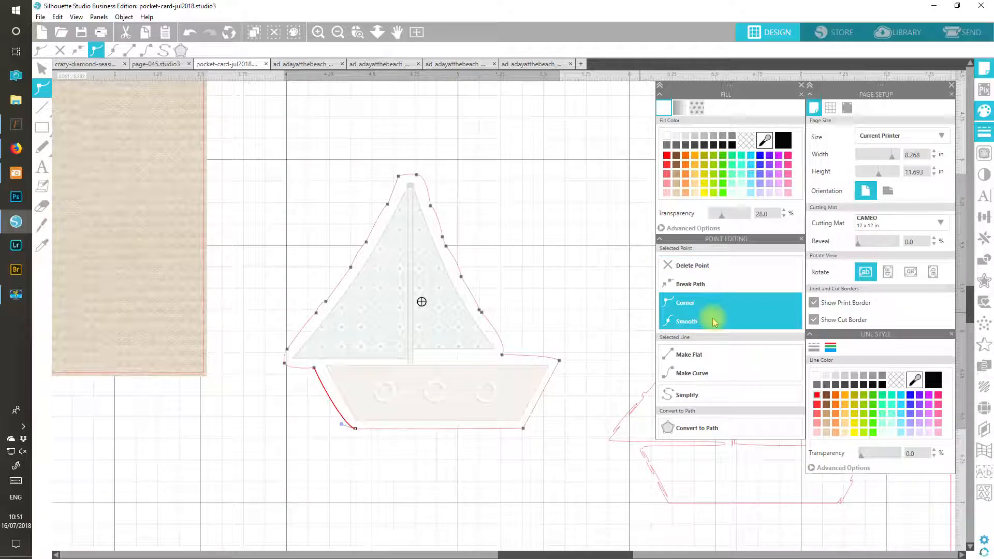
left_click(726, 354)
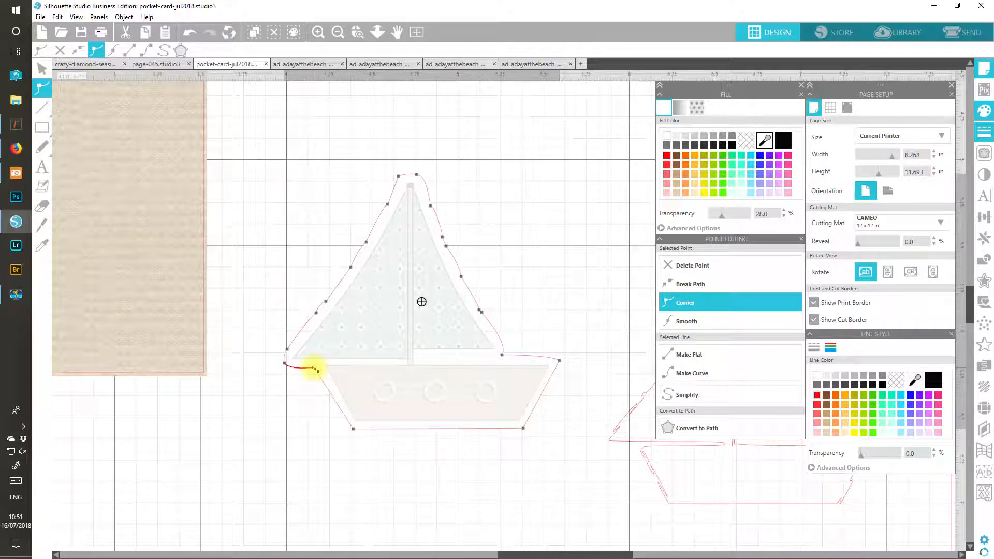
key("Delete")
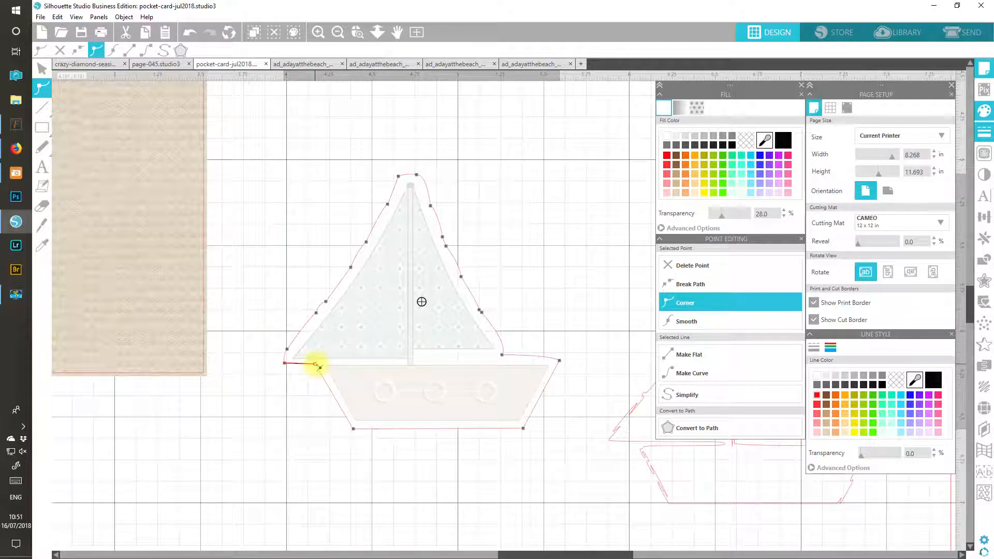
left_click(288, 365)
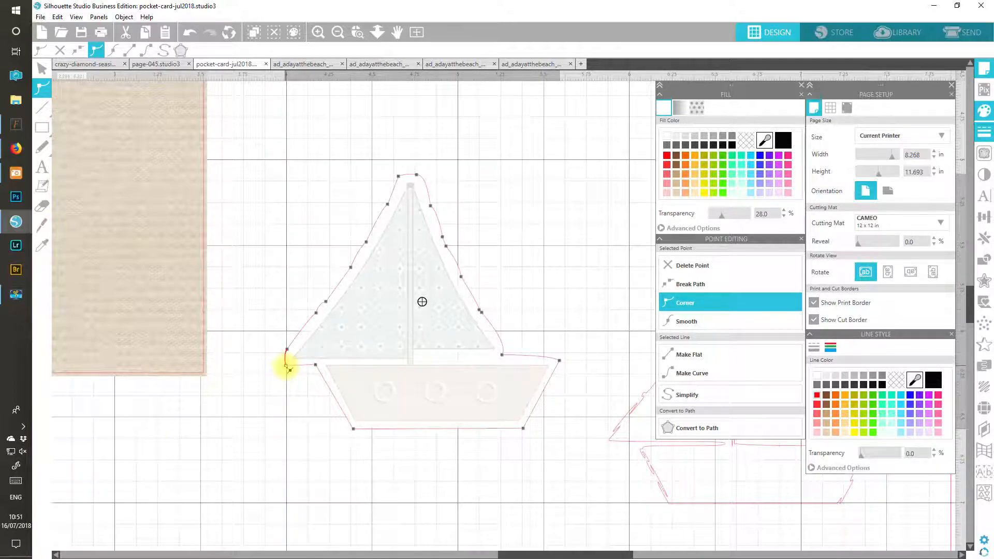
Delete the extra point at the left sail's tip and pull the remaining one outward to form a sharp corner.
left_click(294, 342)
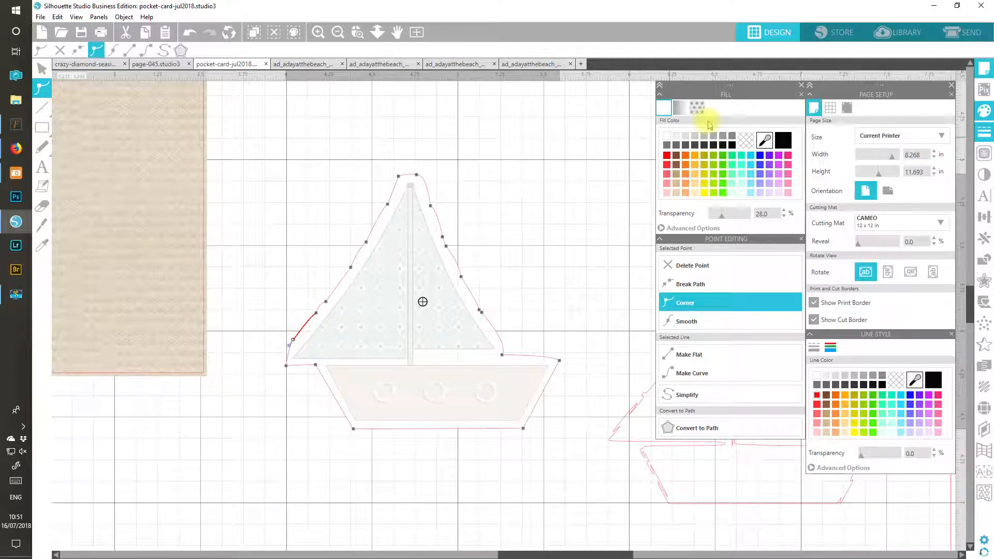
left_click(289, 368)
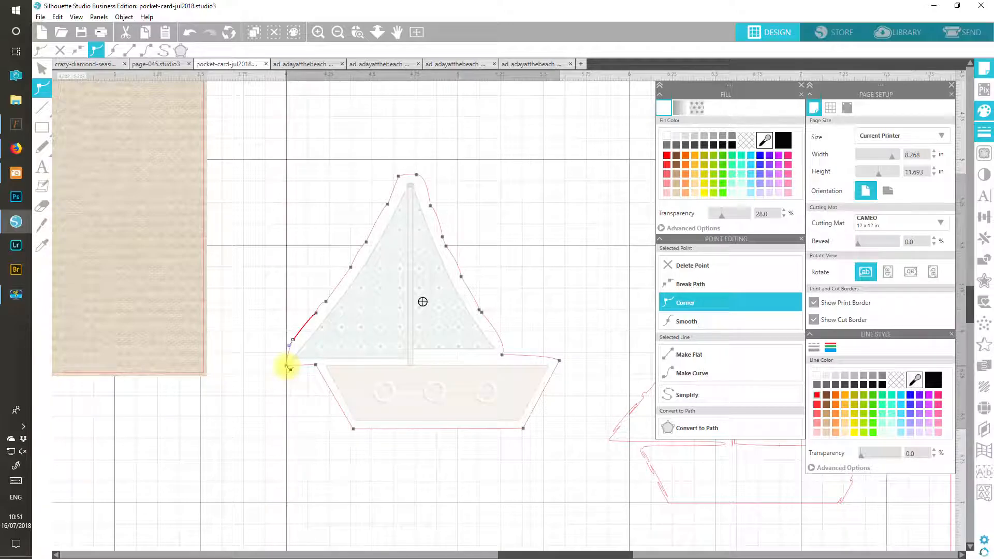
left_click(683, 290)
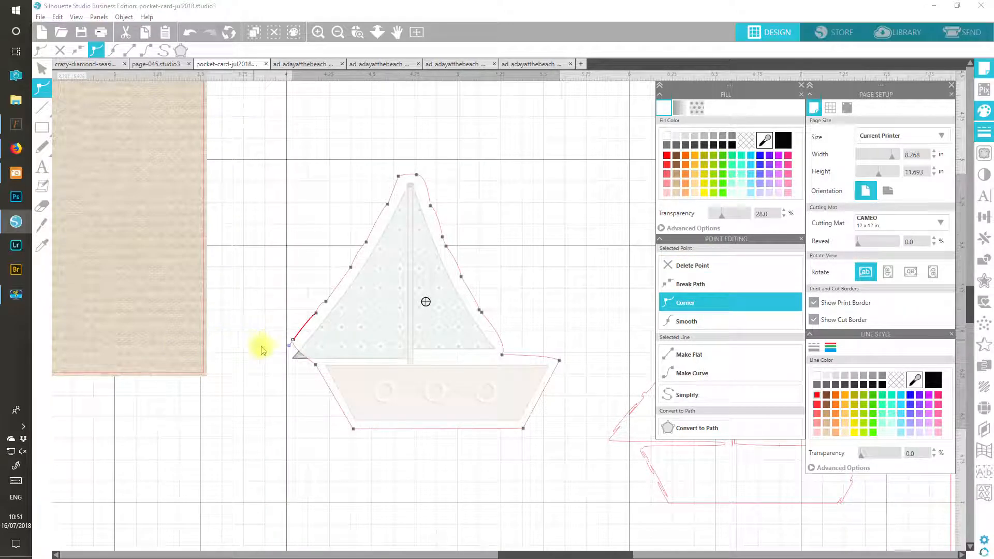
left_click_drag(293, 339, 280, 365)
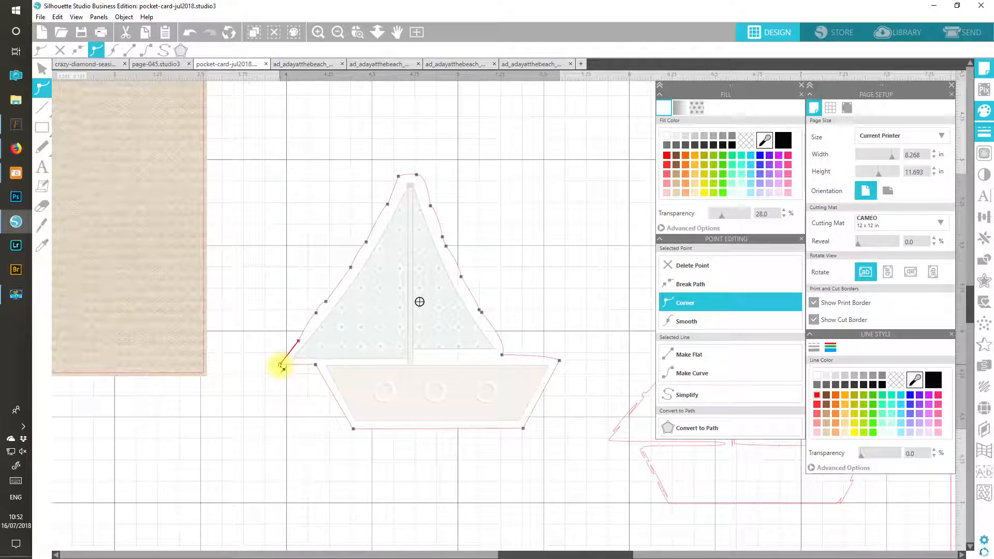
Select the outline point on the lower part of the left sail's sloping edge for editing.
left_click(316, 313)
left_click(317, 314)
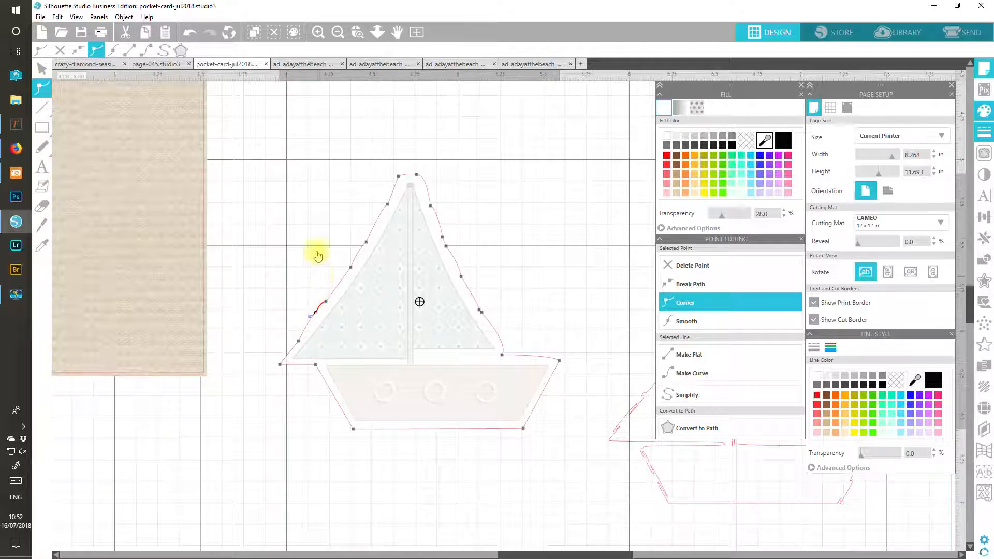
Delete the surplus points along the left sail edge of the outline, below the mast tip.
left_click(694, 265)
left_click(694, 265)
left_click(695, 265)
left_click(694, 265)
left_click(694, 265)
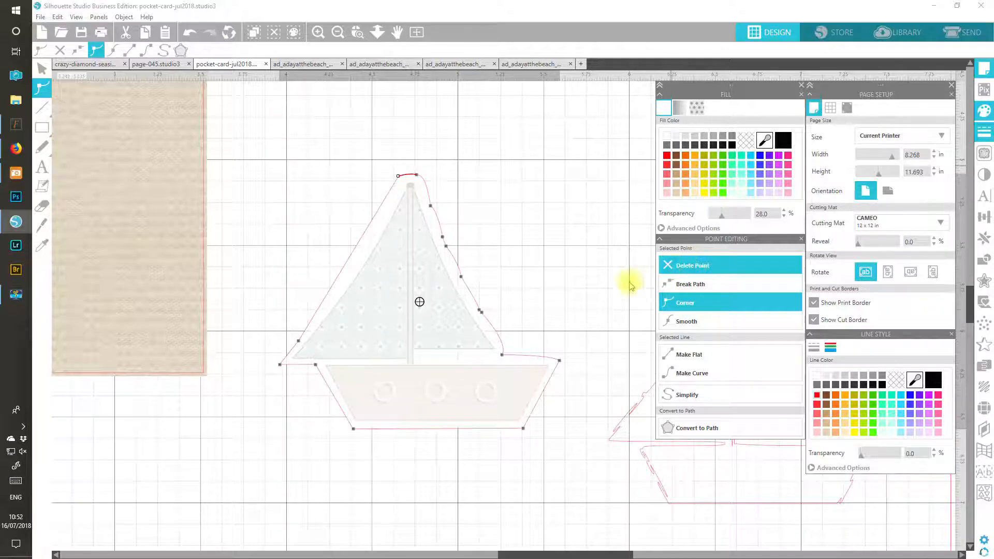
Add a point midway along the outline's left sail edge, make it a smooth curve, and adjust it to follow the sail.
left_click(355, 252)
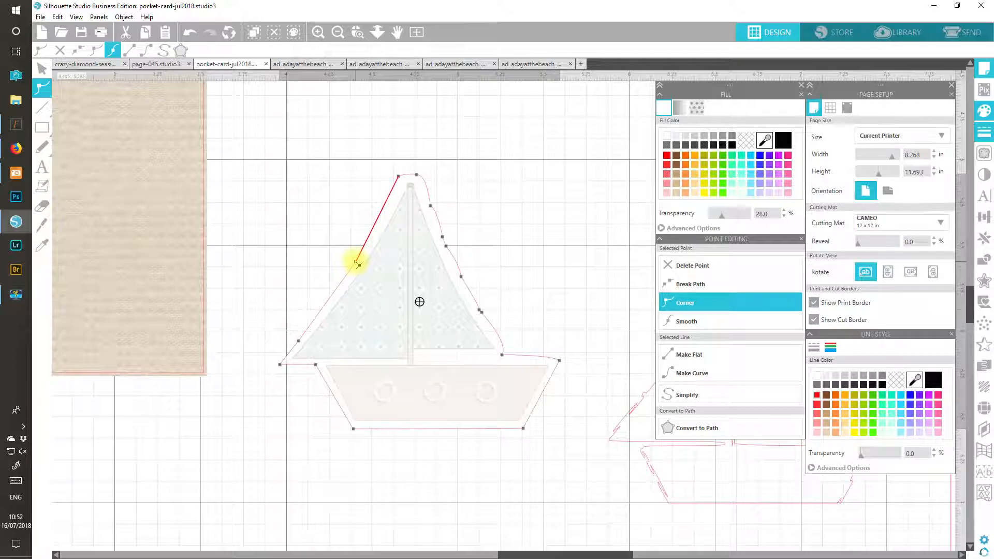
left_click(354, 263)
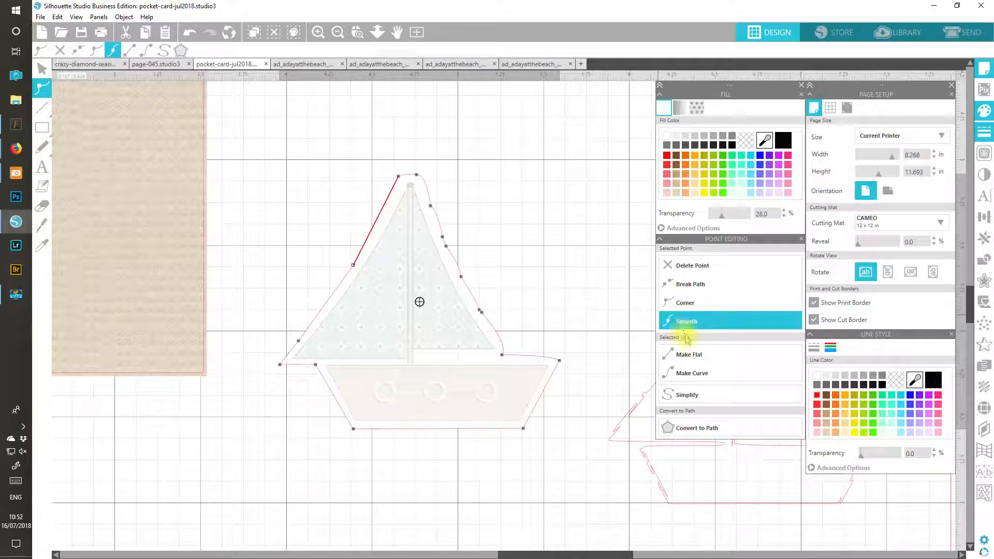
left_click(689, 373)
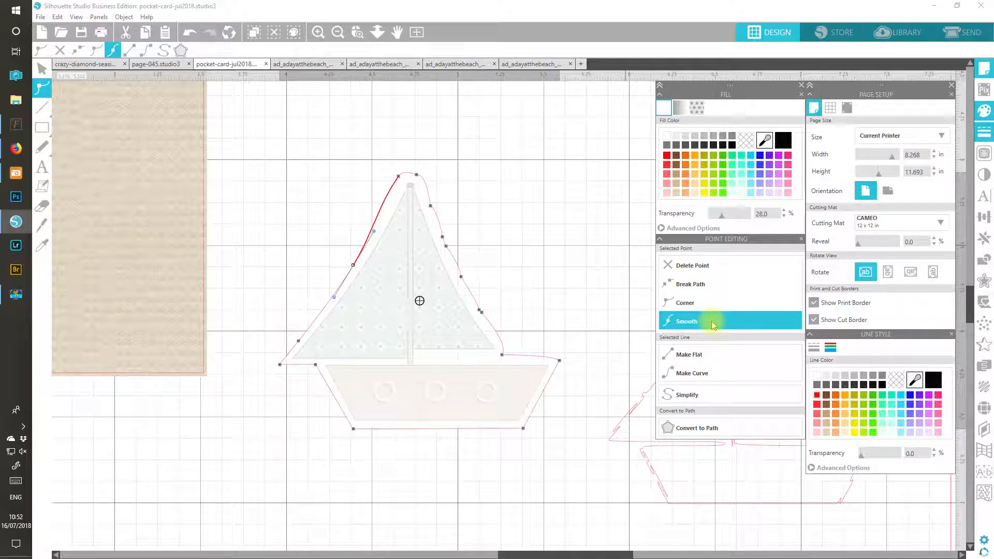
left_click_drag(334, 297, 332, 299)
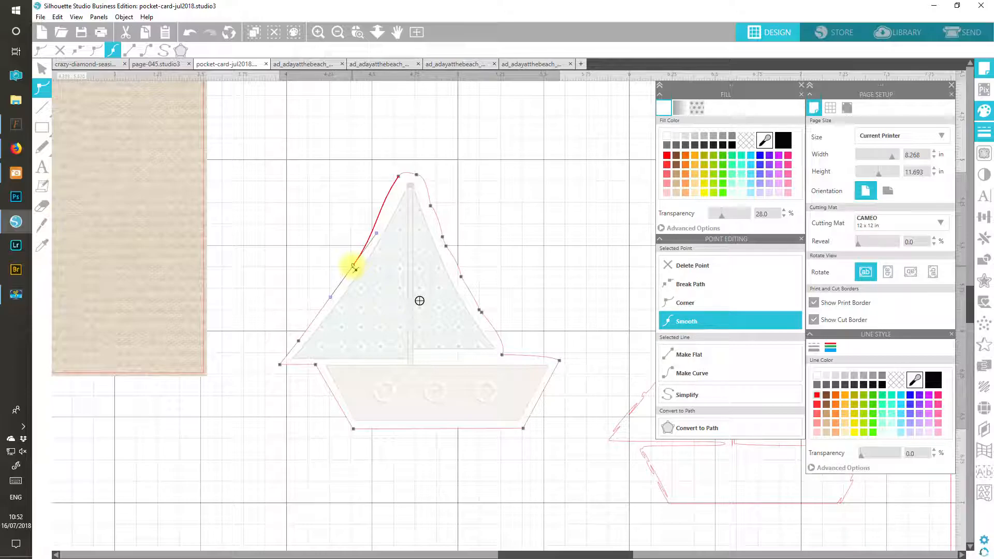
left_click_drag(353, 266, 352, 267)
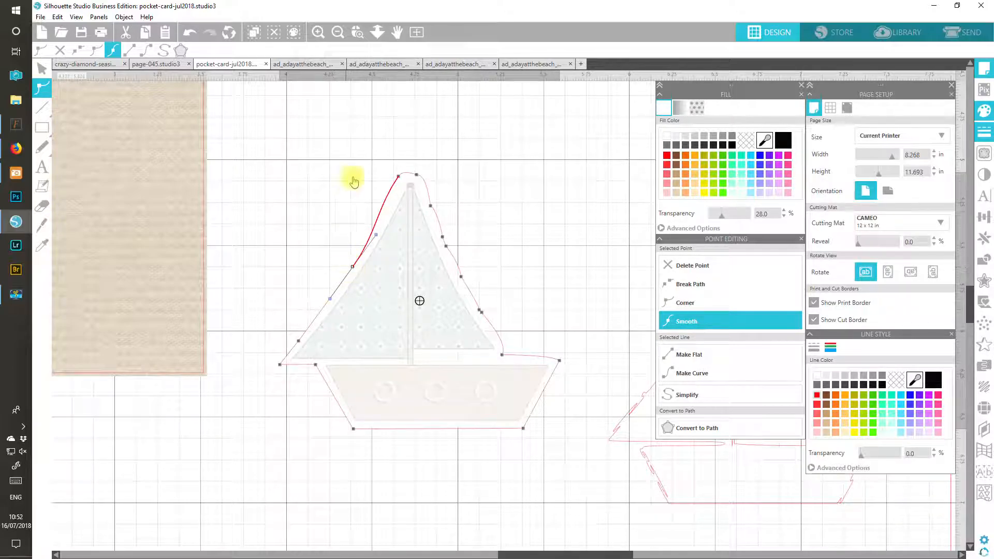
Reposition the outline's two points at the mast tip and adjust the left curve handle for a tight rounded top.
left_click(403, 178)
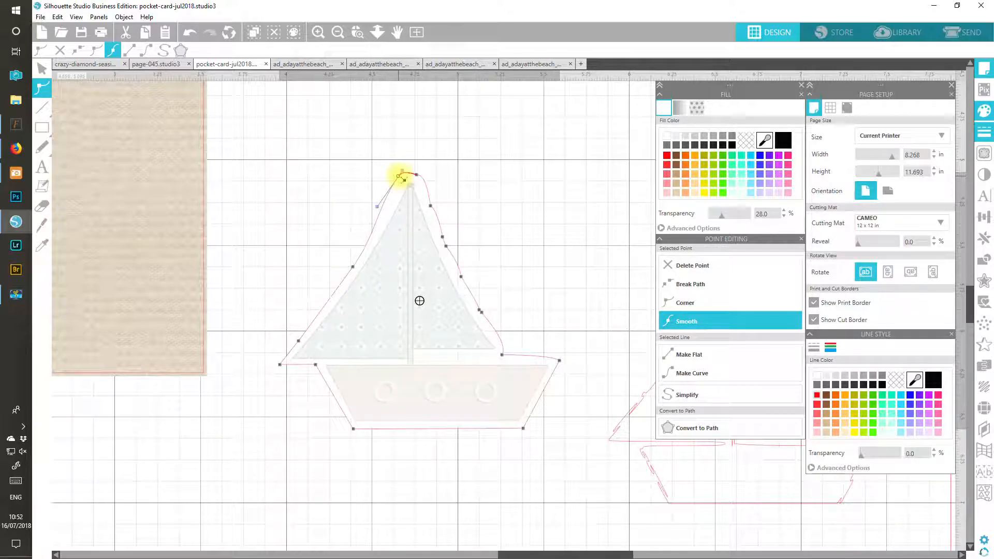
left_click_drag(405, 178, 394, 205)
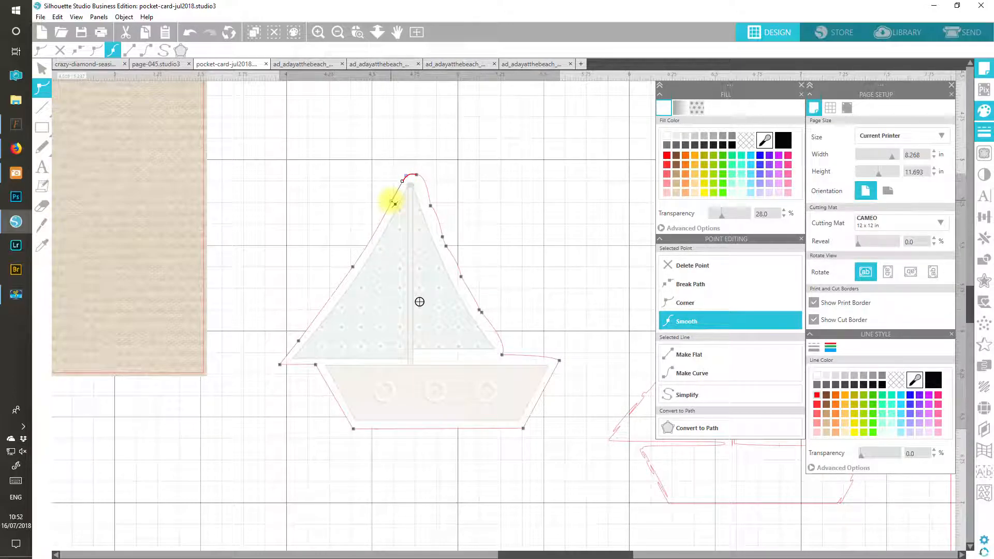
left_click(418, 175)
left_click_drag(417, 175, 437, 207)
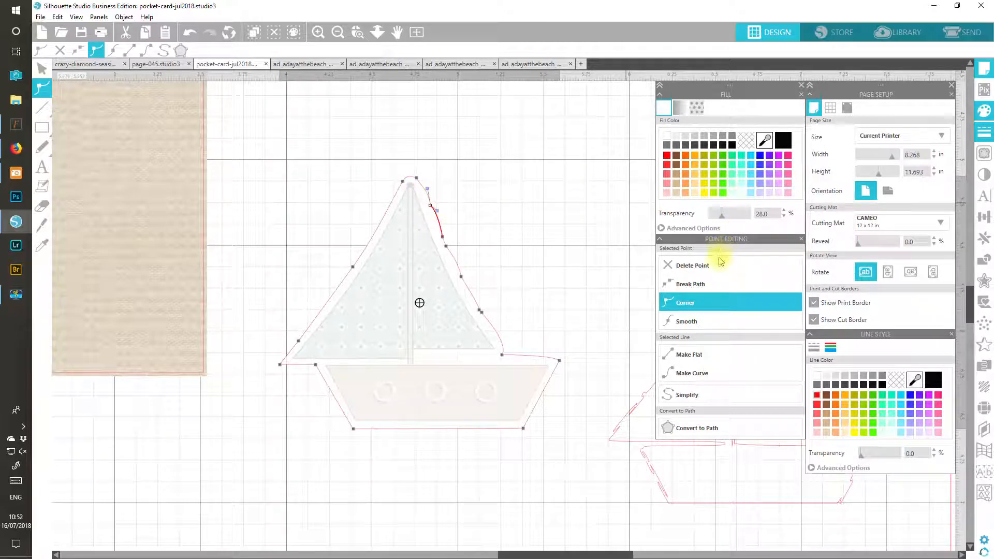
Delete the surplus points along the upper part of the outline's right sail edge.
left_click(723, 271)
left_click(723, 271)
left_click(724, 271)
left_click(724, 271)
left_click(724, 270)
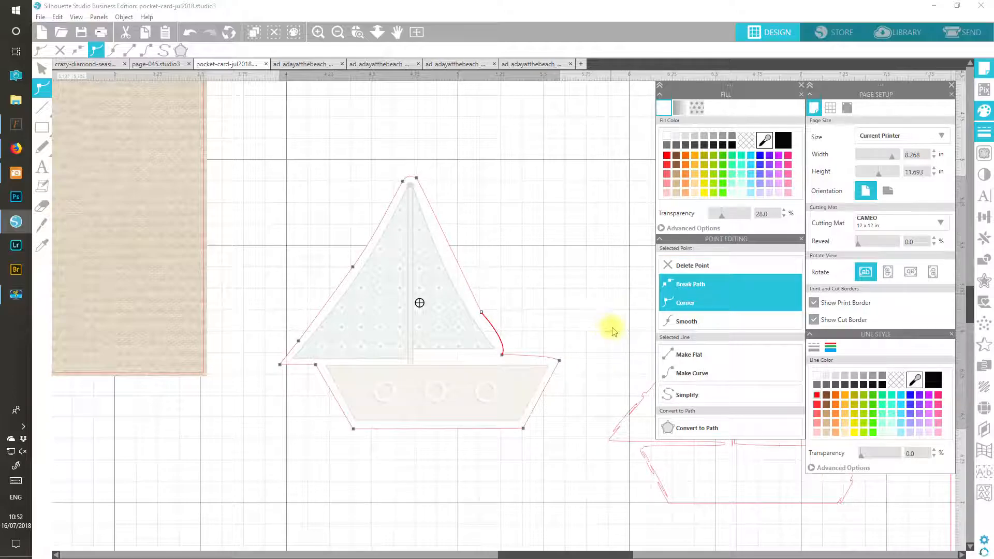
Move the remaining right-edge point up to mid-sail, smooth it, and adjust the outline near the sail's lower right corner.
left_click(485, 311)
left_click_drag(485, 311, 459, 270)
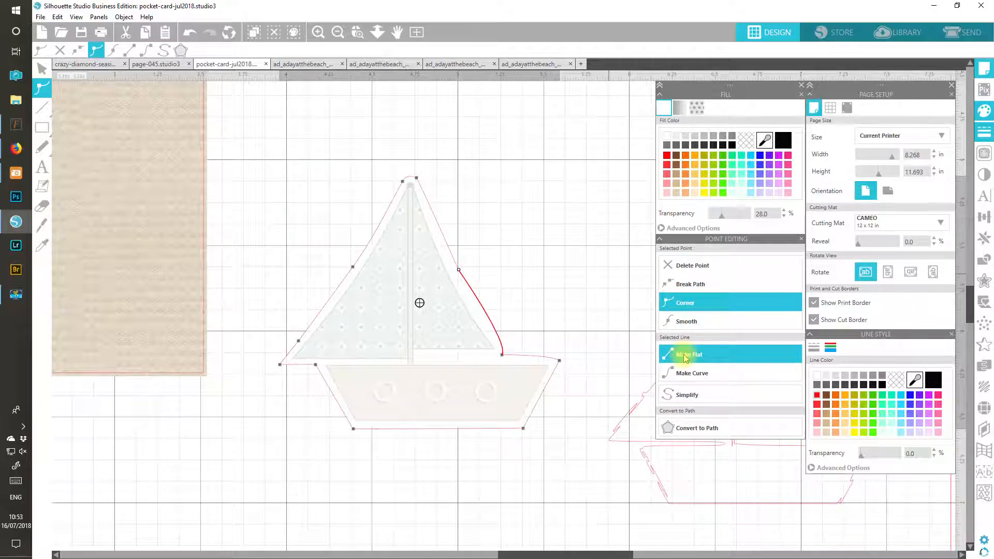
left_click(683, 321)
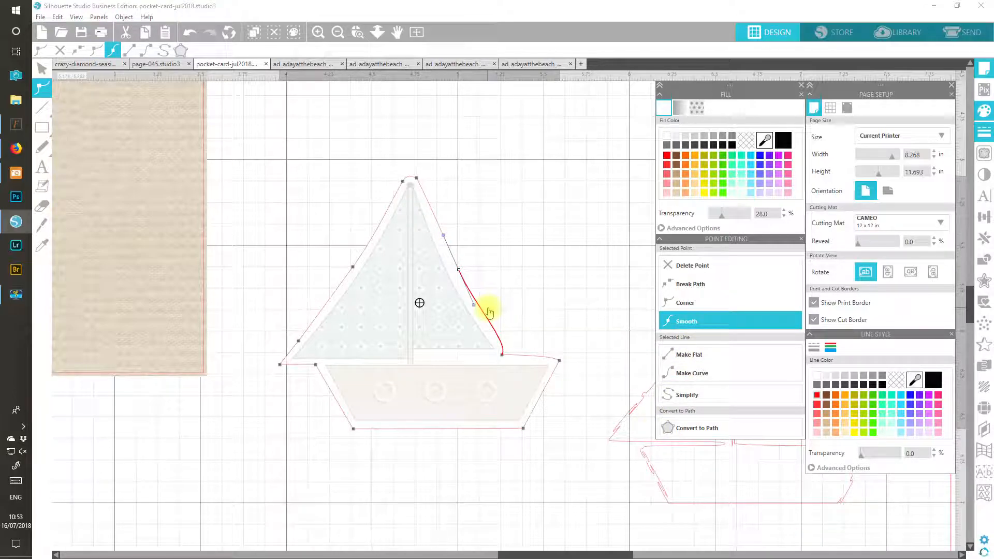
left_click(505, 356)
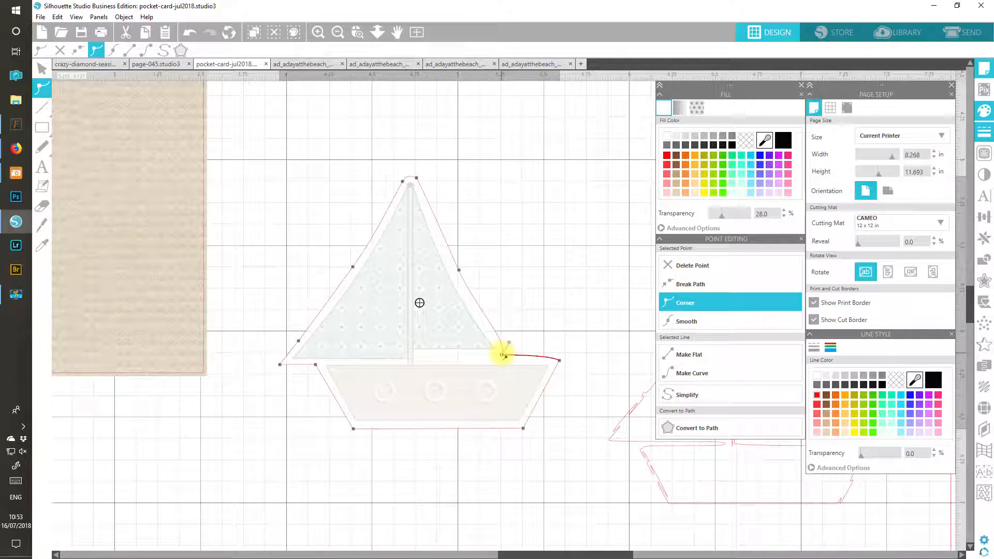
Flatten the lower right sail segment, nudge its mid-sail point down, and convert it back to a smooth curve.
left_click(463, 273)
left_click(676, 353)
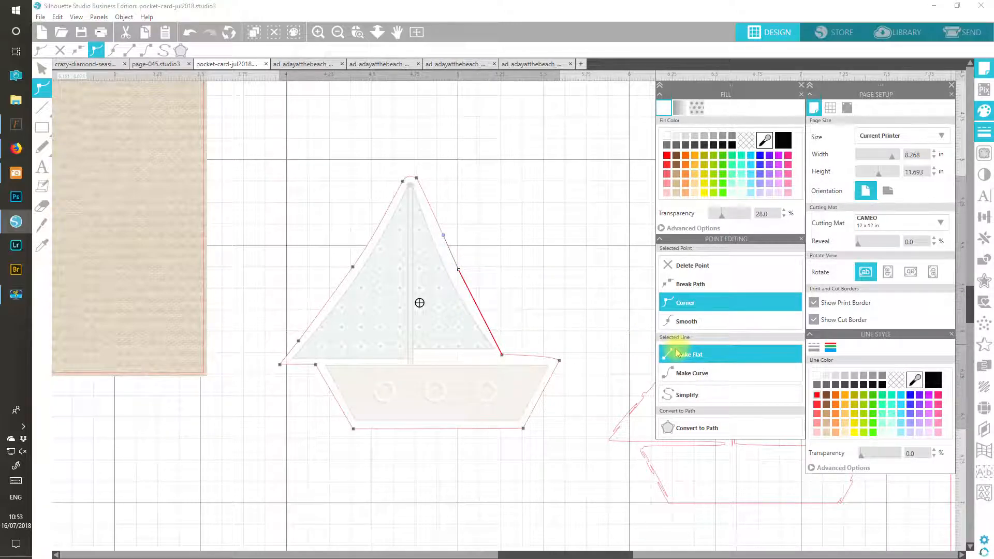
left_click_drag(458, 270, 459, 275)
left_click(699, 322)
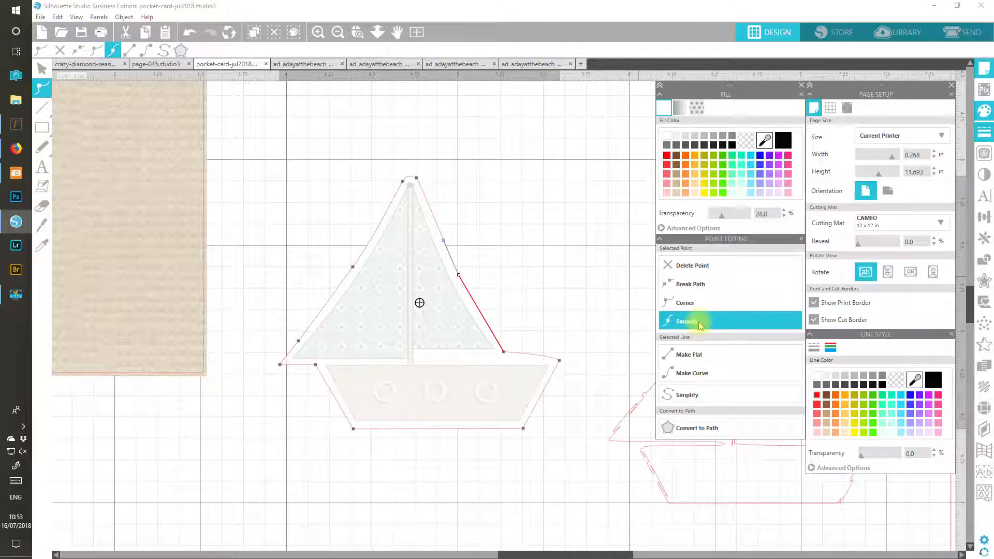
left_click(705, 374)
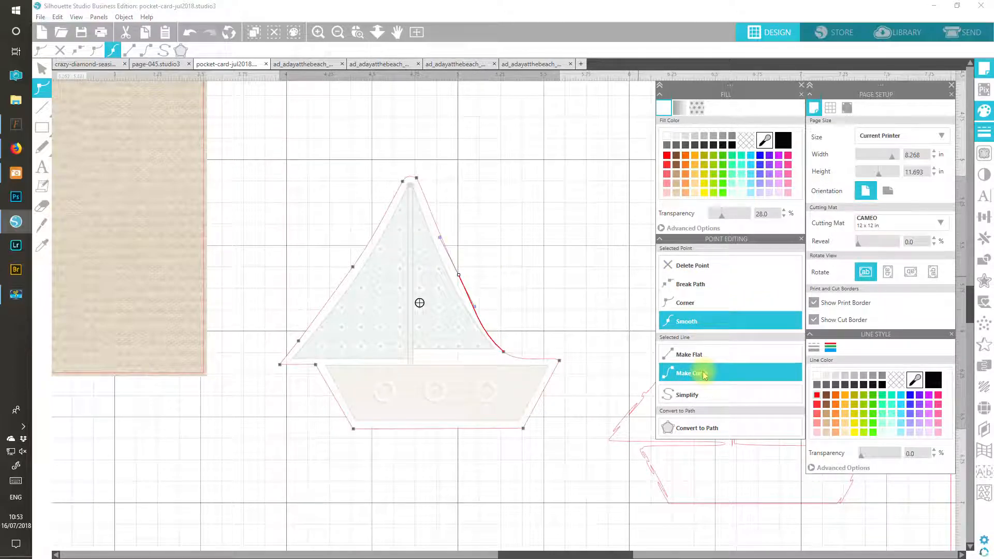
Shorten the curve handle at the sail's lower right corner and adjust the outline at the hull's upper right corner.
left_click(501, 348)
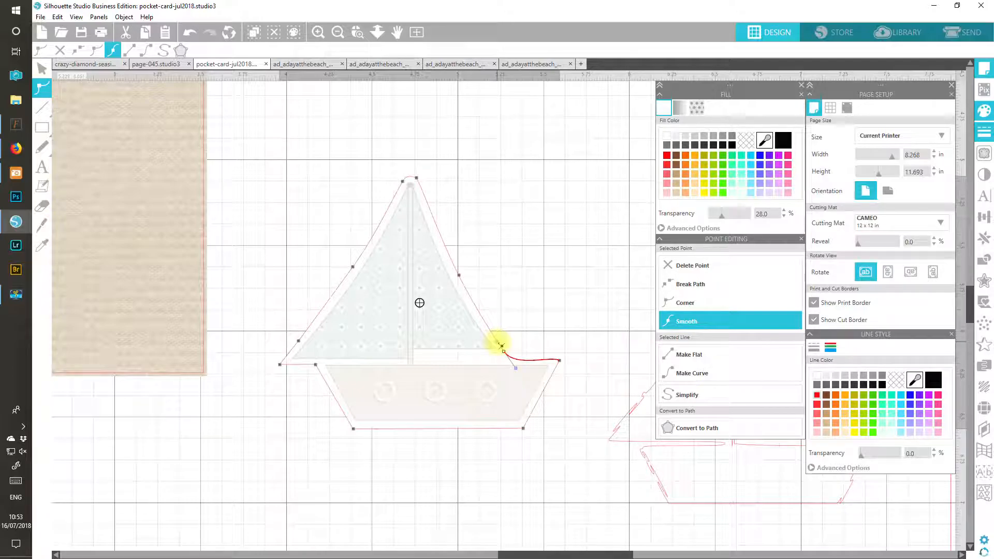
left_click_drag(516, 367, 507, 355)
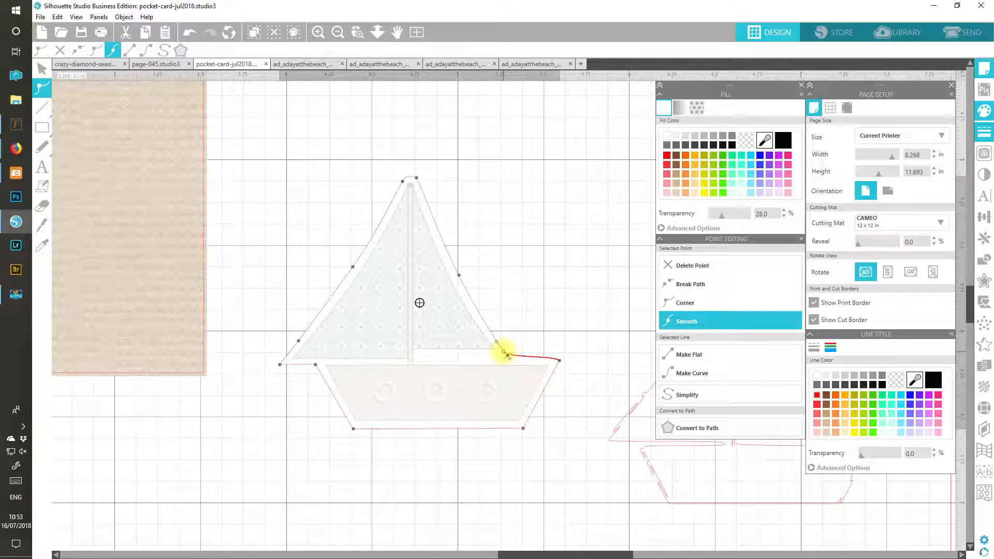
left_click(558, 359)
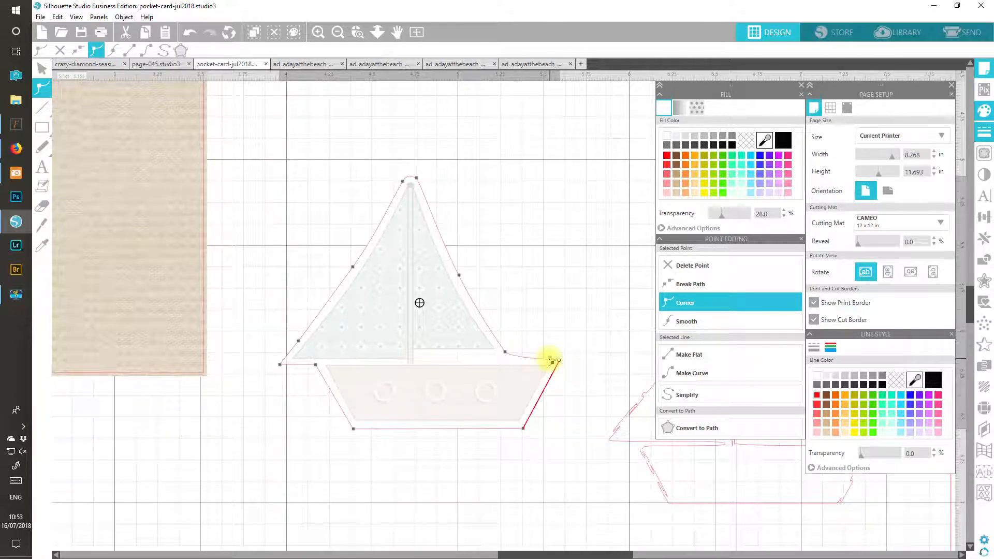
left_click_drag(559, 361, 554, 359)
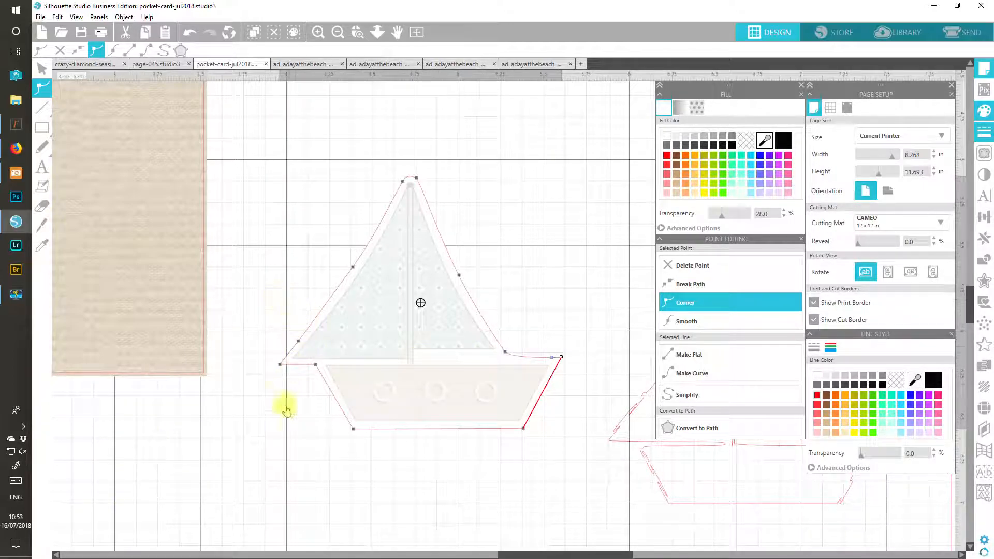
Nudge the outline's two bottom hull corners and its upper right hull corner to even the margin around the boat.
left_click(355, 430)
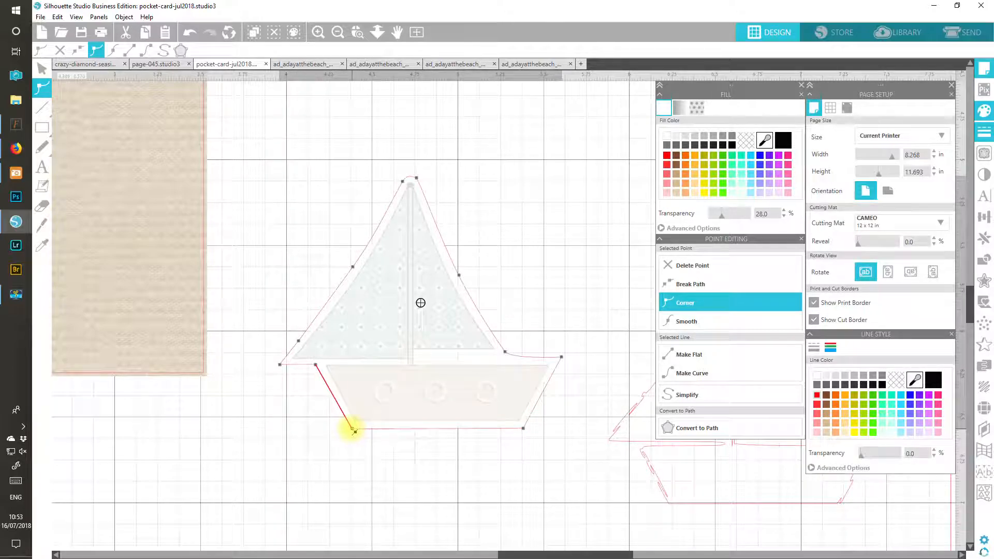
left_click(524, 432)
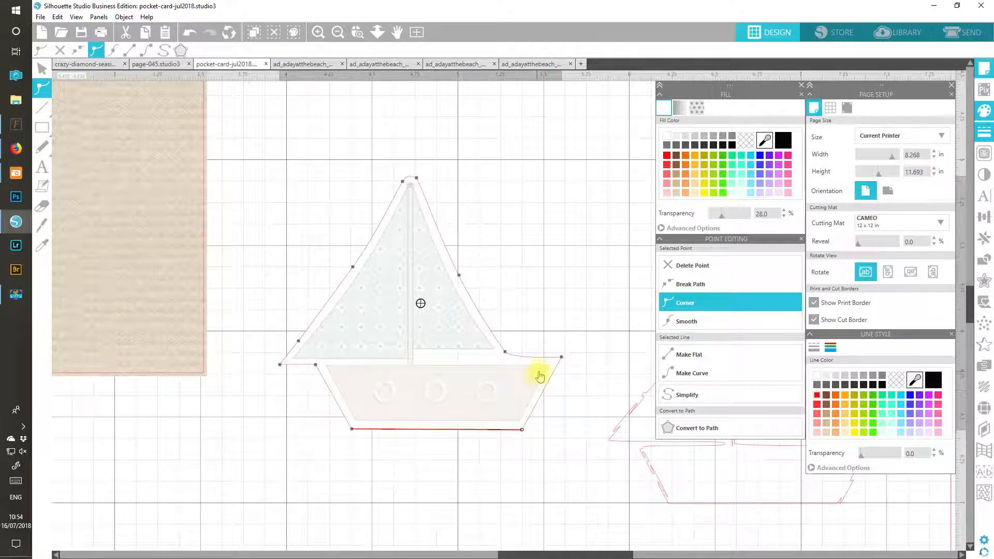
left_click(564, 357)
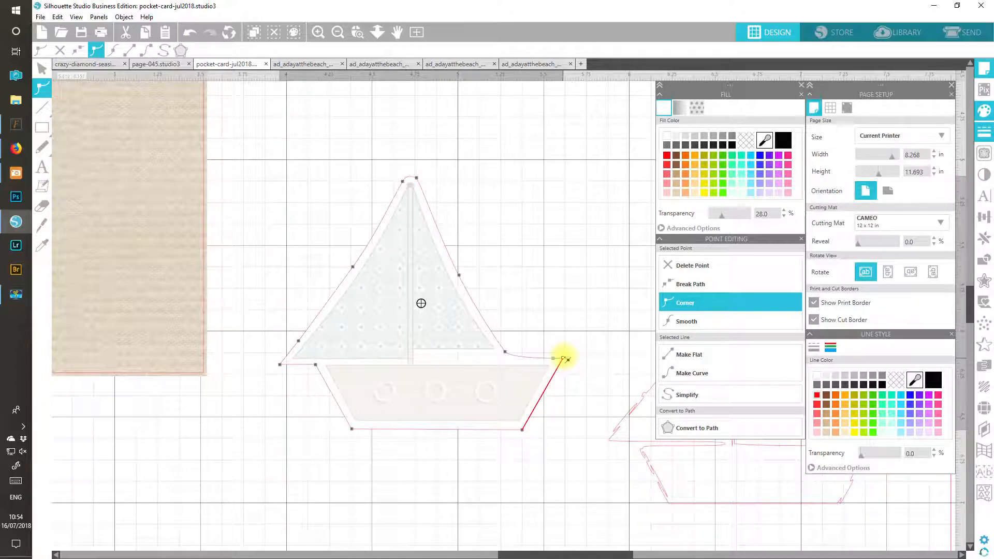
left_click(524, 430)
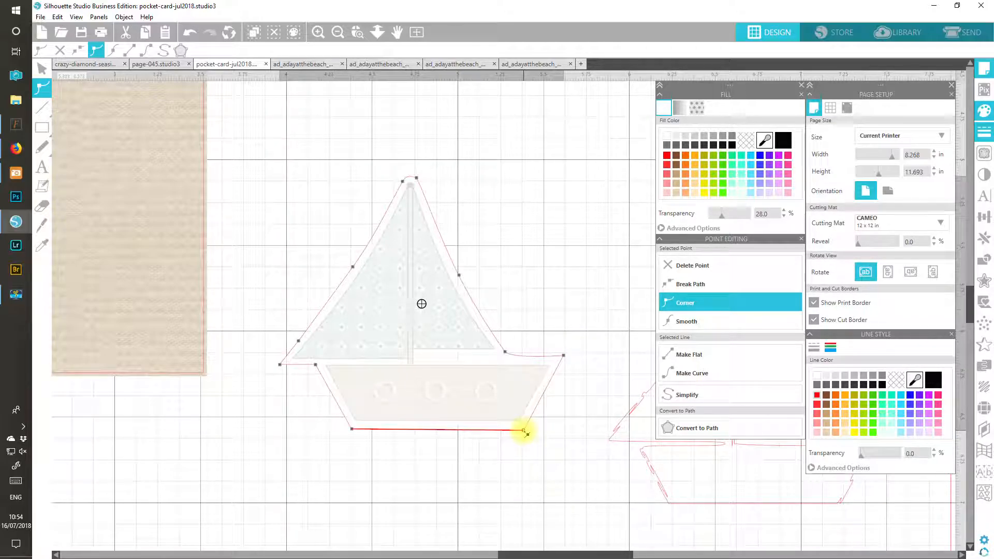
Add a point between the right sail and the hull, pull it inward close to the mast, and finish point editing.
left_click(506, 355)
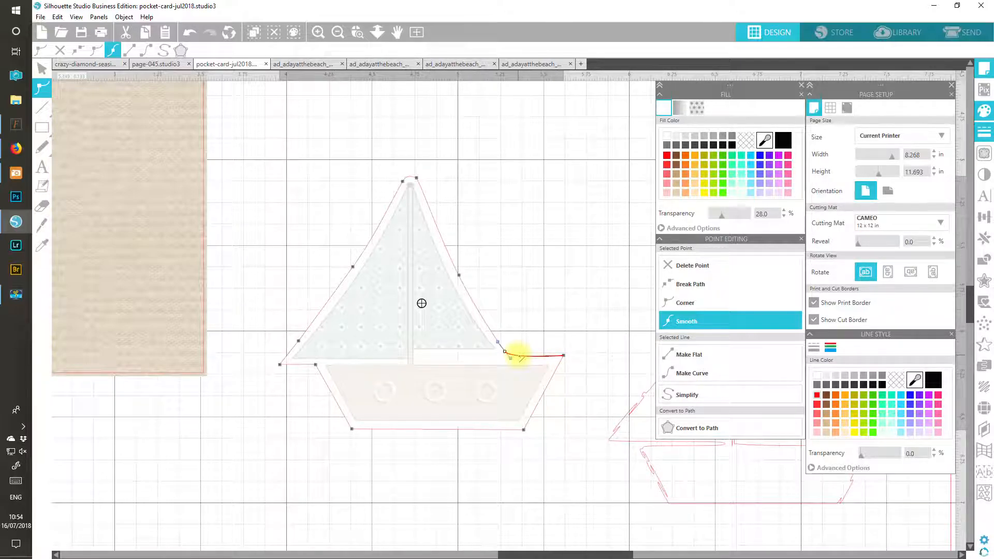
left_click_drag(533, 359, 425, 364)
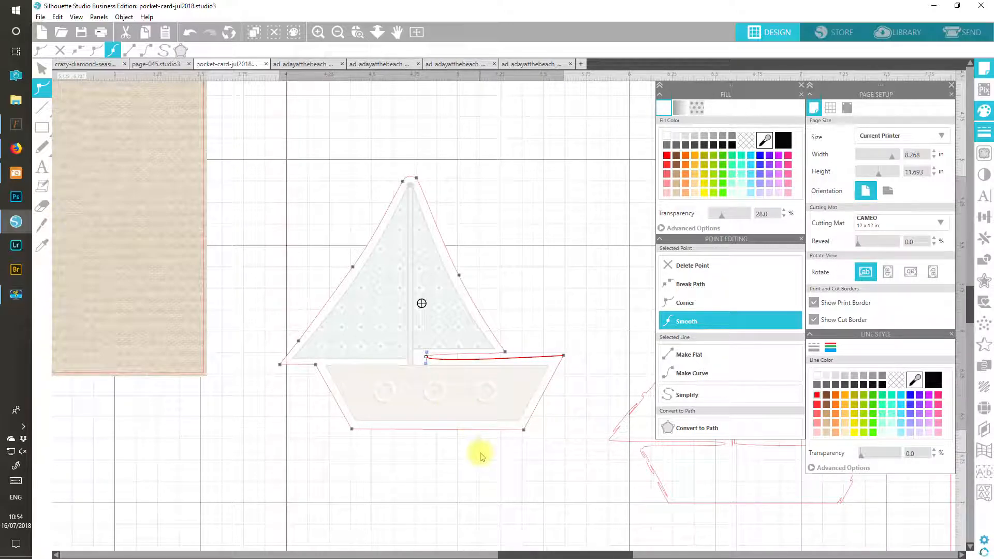
left_click(479, 456)
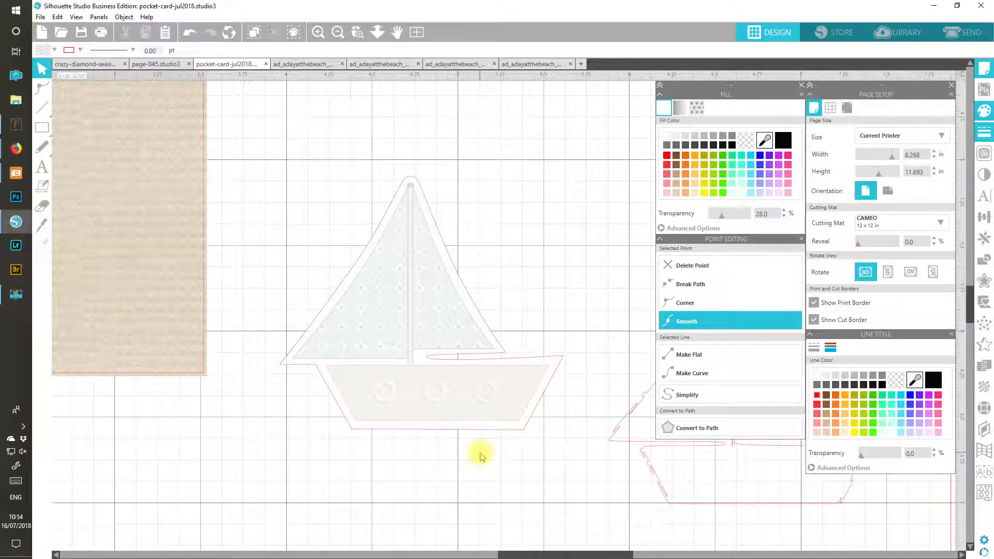
Set the outline's fill transparency to 0% for solid white and place it behind the sailboat artwork.
left_click(490, 414)
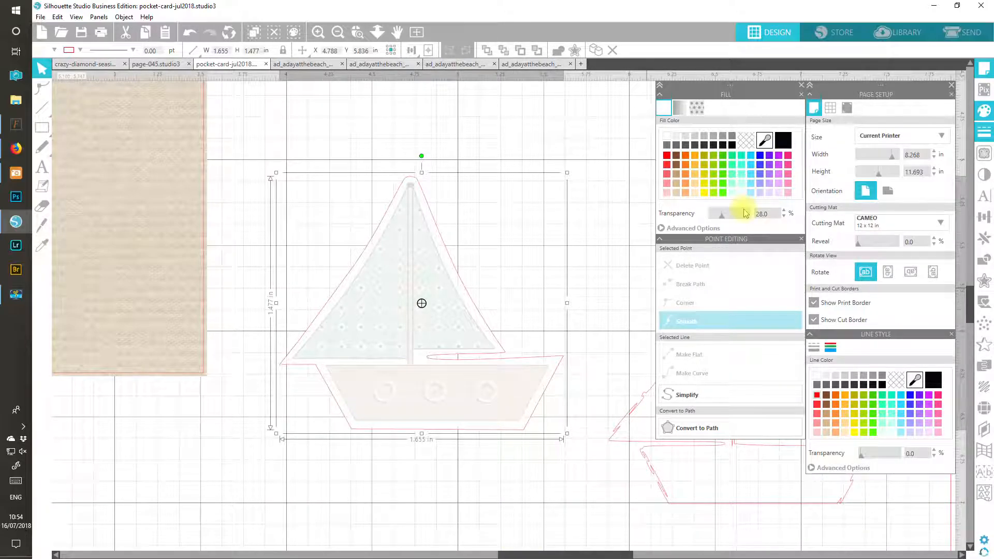
left_click_drag(741, 214, 768, 212)
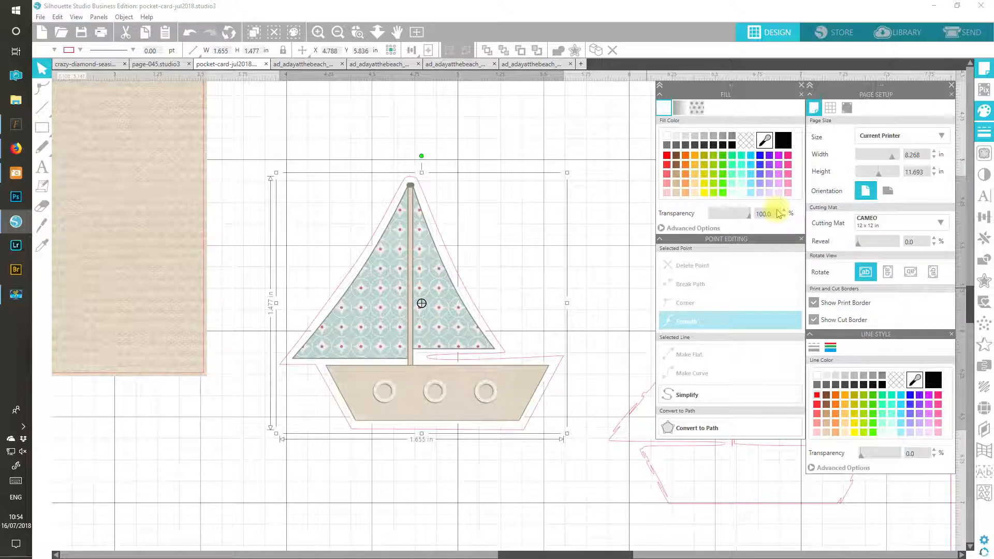
left_click_drag(748, 213, 676, 212)
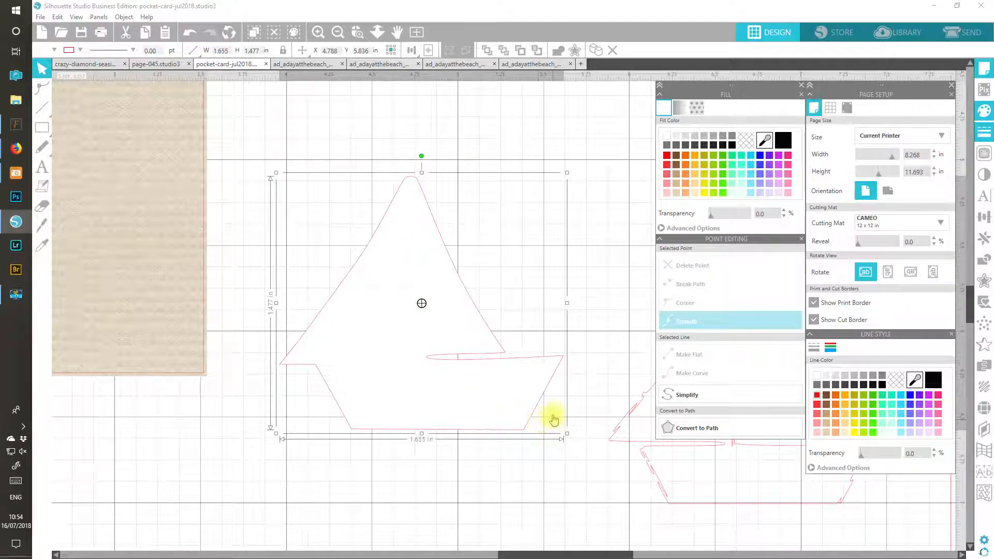
left_click(539, 50)
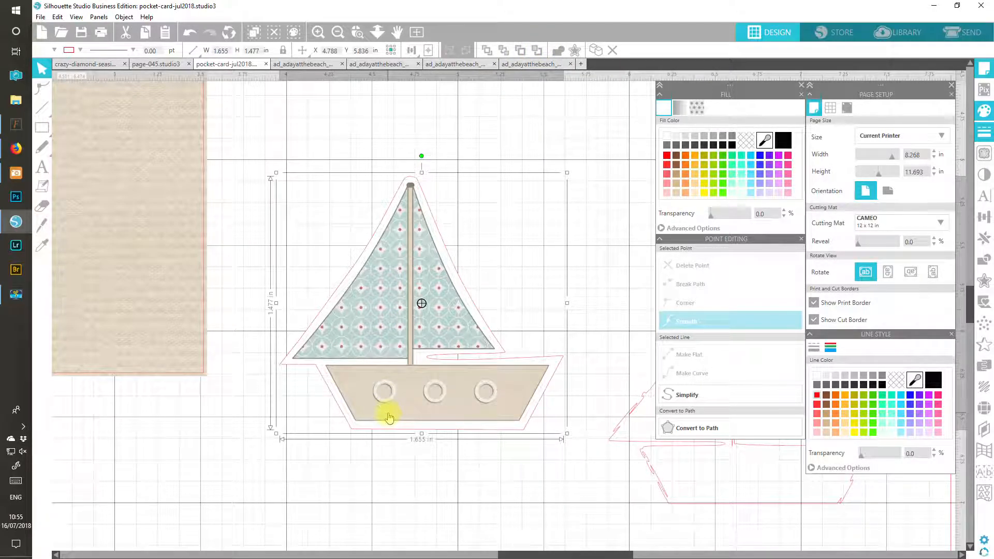
Move the sailboat with its white backing onto the sky of the on-page lighthouse card and remove the spare jagged boat outline.
left_click_drag(316, 145, 446, 327)
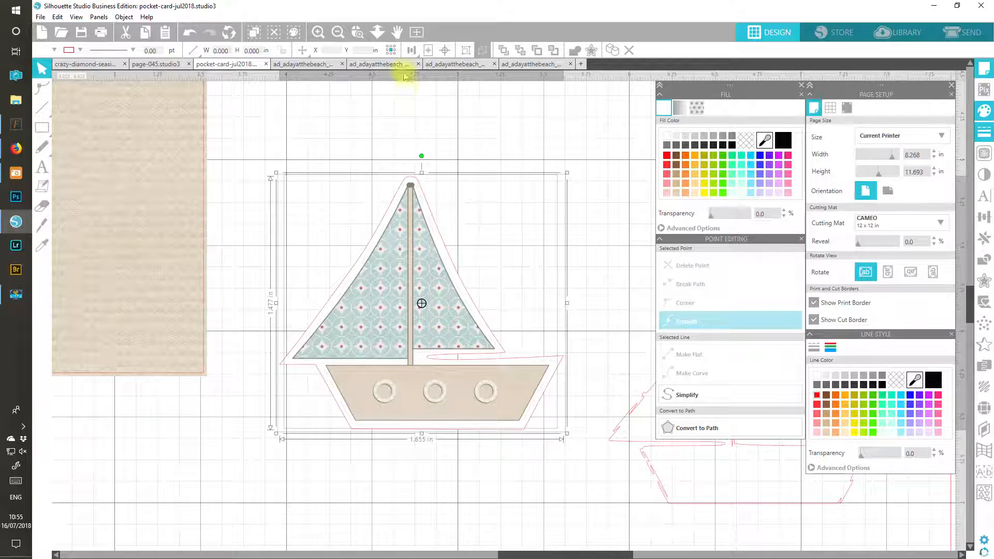
left_click(418, 32)
left_click_drag(552, 329, 478, 239)
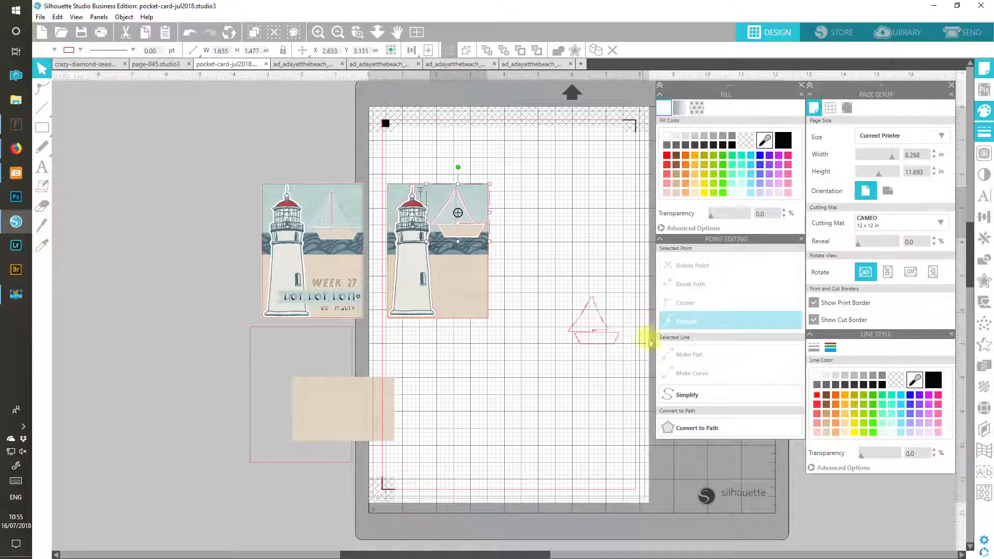
left_click(590, 339)
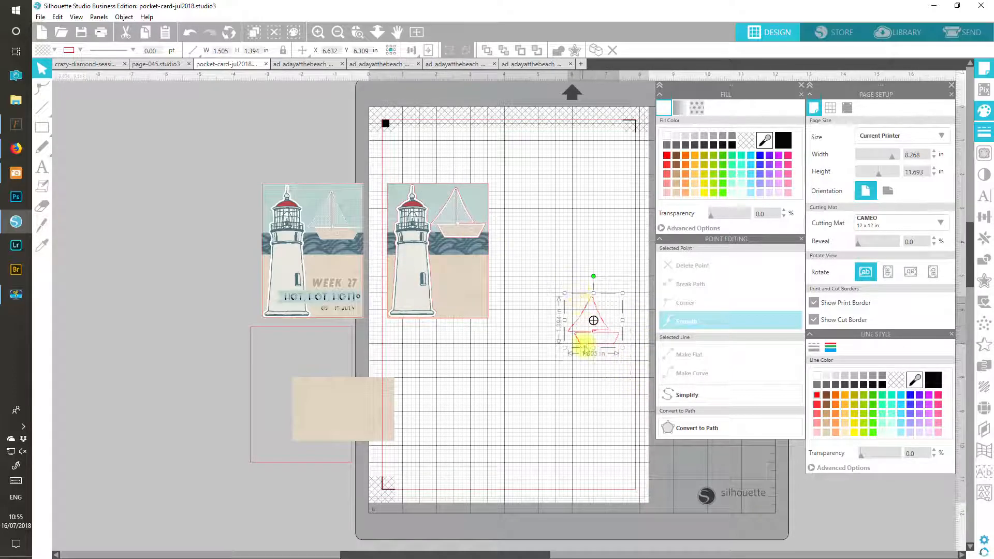
left_click(127, 33)
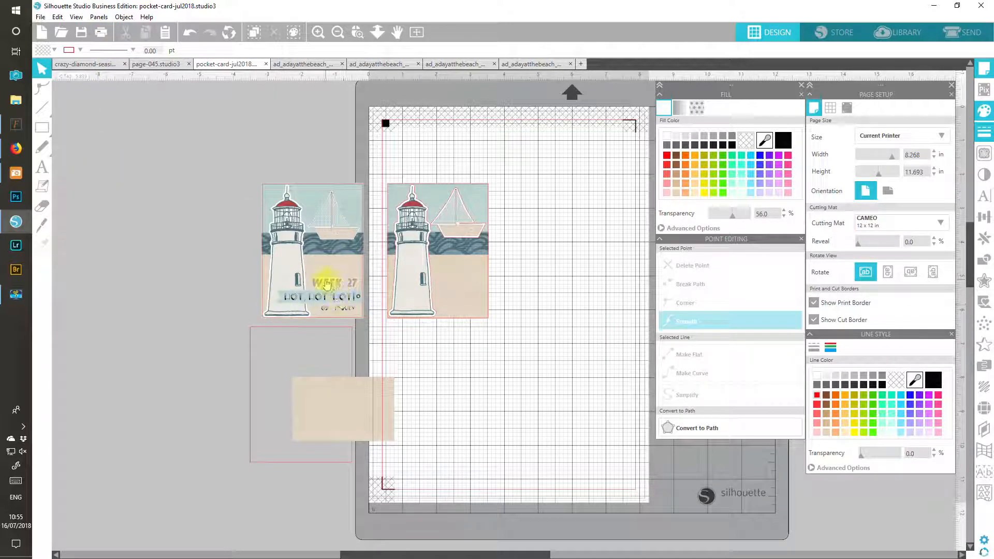
Nudge the finished WEEK 27 sample card slightly beside the page and deselect it.
left_click_drag(345, 311, 350, 317)
left_click(308, 305)
left_click_drag(293, 264, 289, 250)
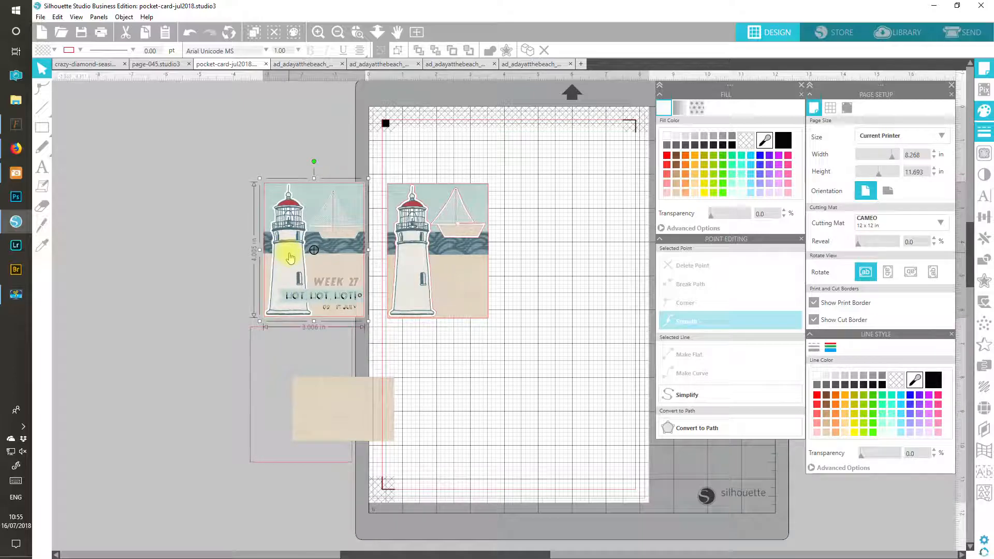
left_click(210, 359)
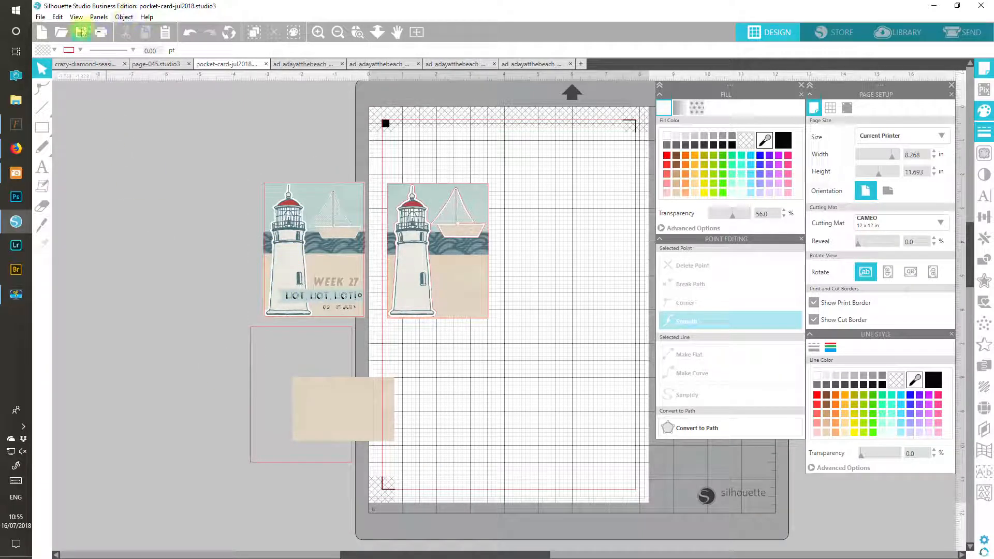
Open the banner image ad_adayatthebeach_el03 and copy it into the pocket-card-jul2018 document.
left_click(61, 32)
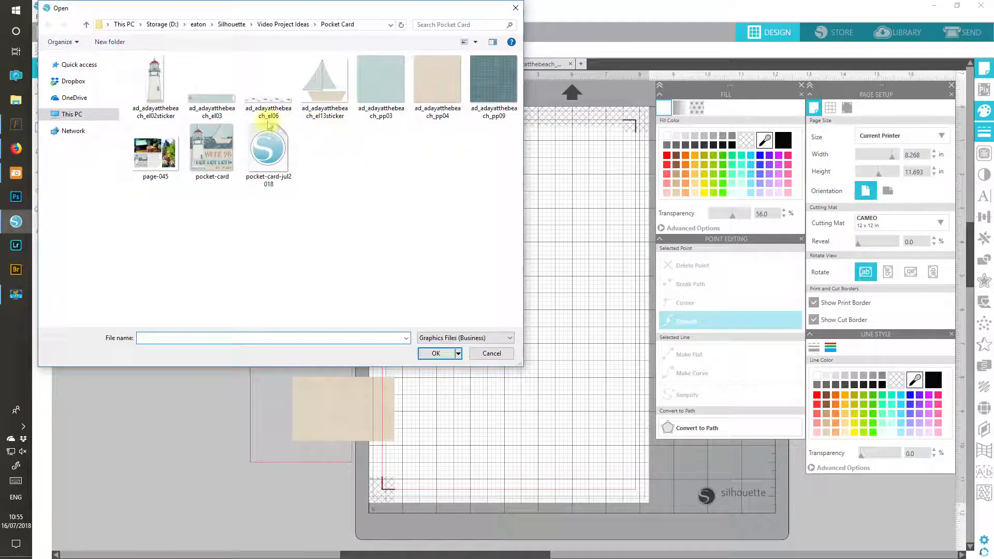
double_click(202, 102)
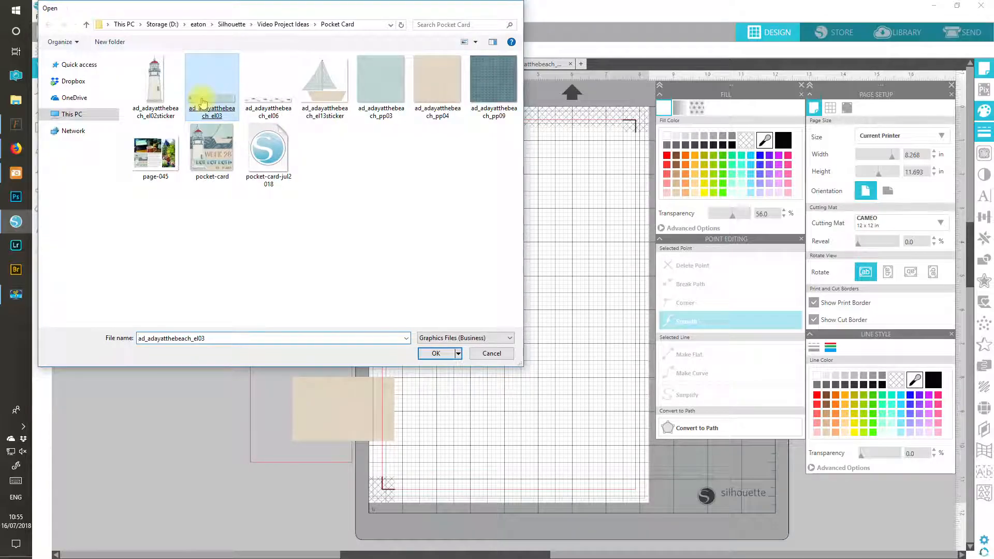
left_click(437, 117)
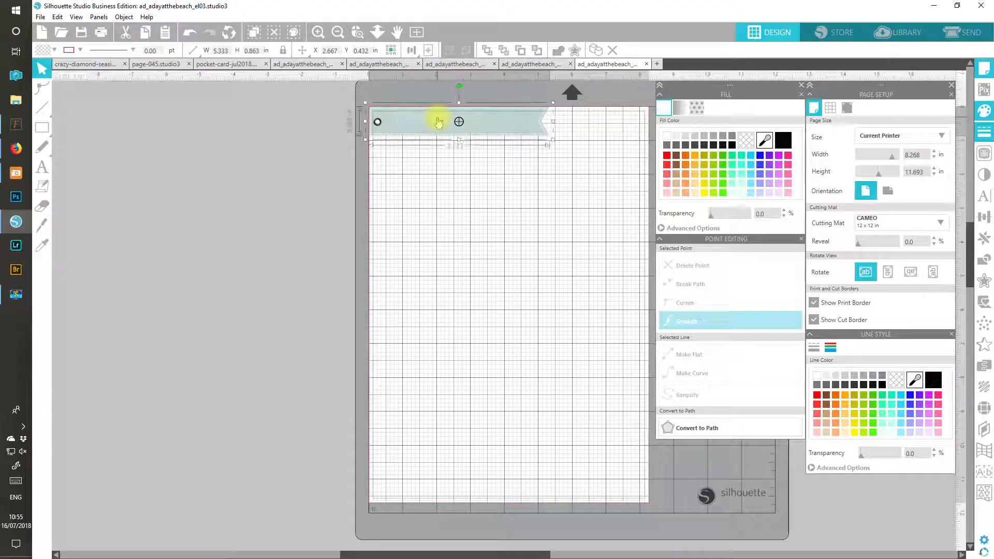
left_click(148, 34)
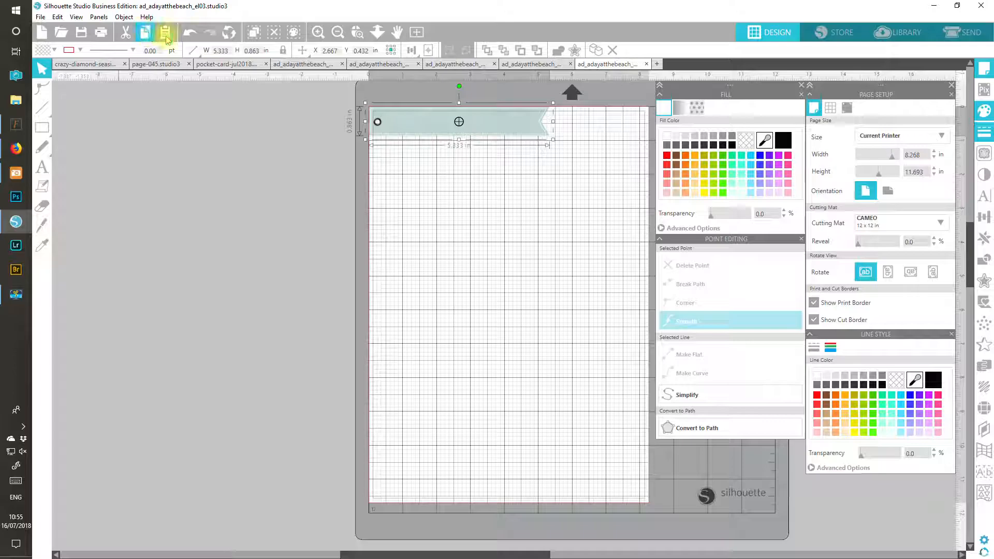
left_click(220, 64)
left_click(164, 35)
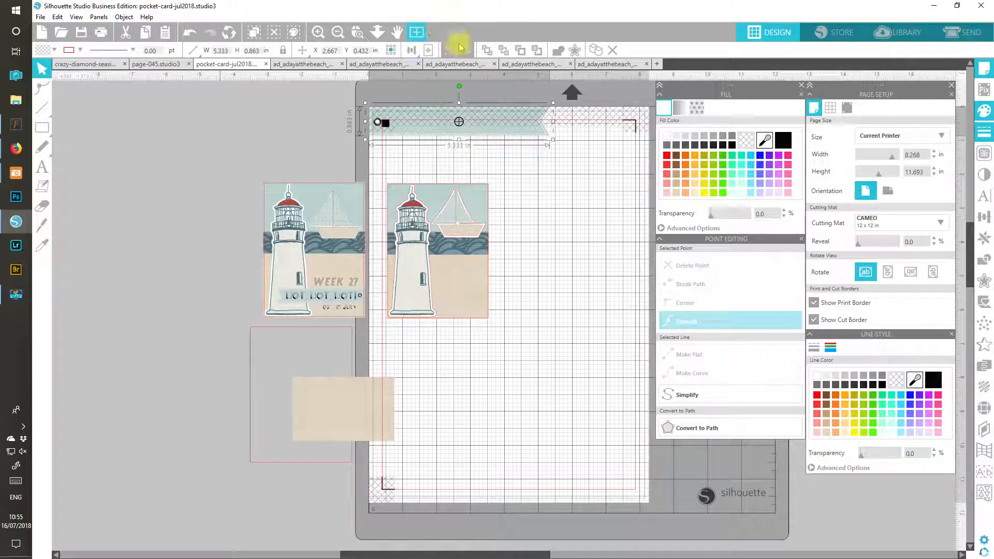
Rotate the pasted banner 180° and scale it to about 2.62 in wide across the lower part of the on-page card.
left_click_drag(512, 150, 572, 398)
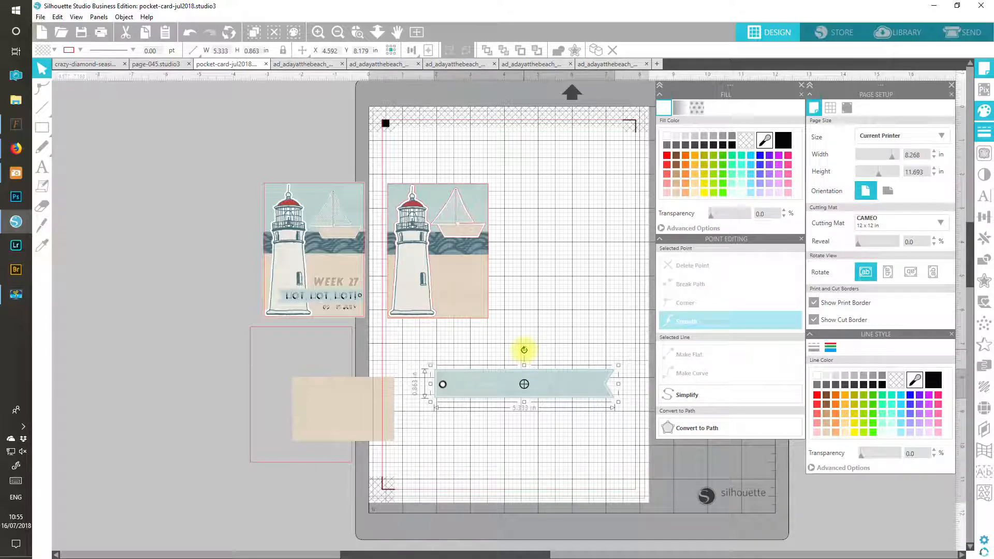
left_click_drag(515, 352, 525, 422)
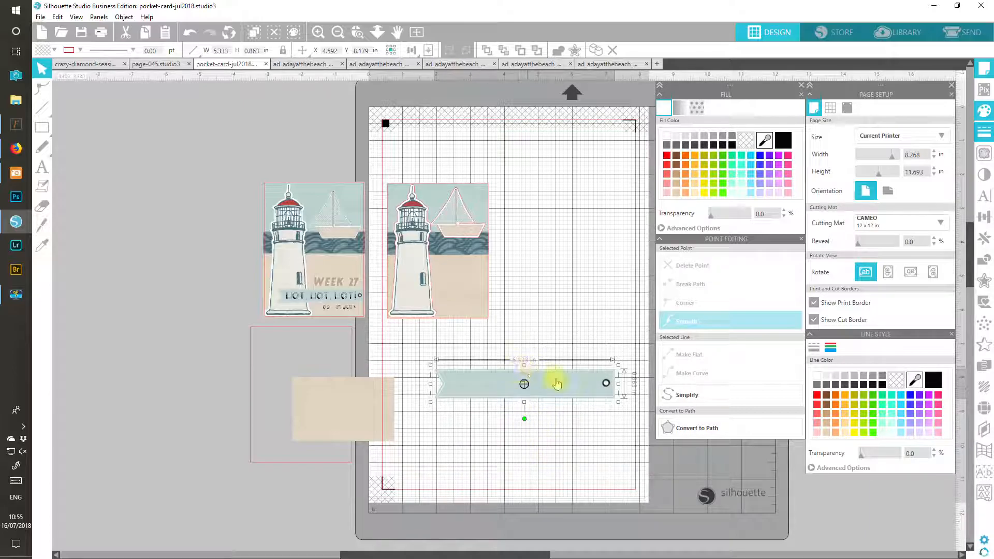
left_click_drag(546, 373, 433, 296)
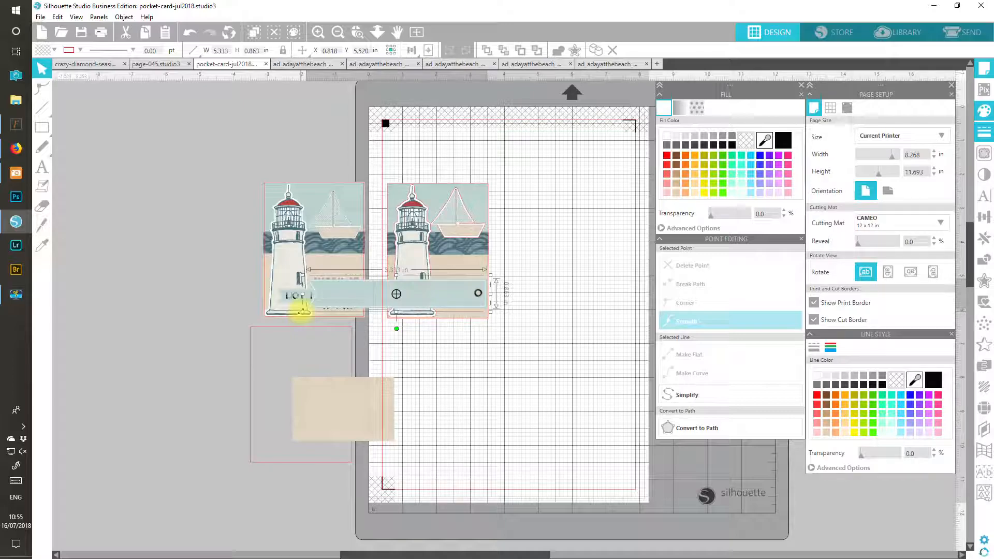
left_click_drag(303, 311, 394, 295)
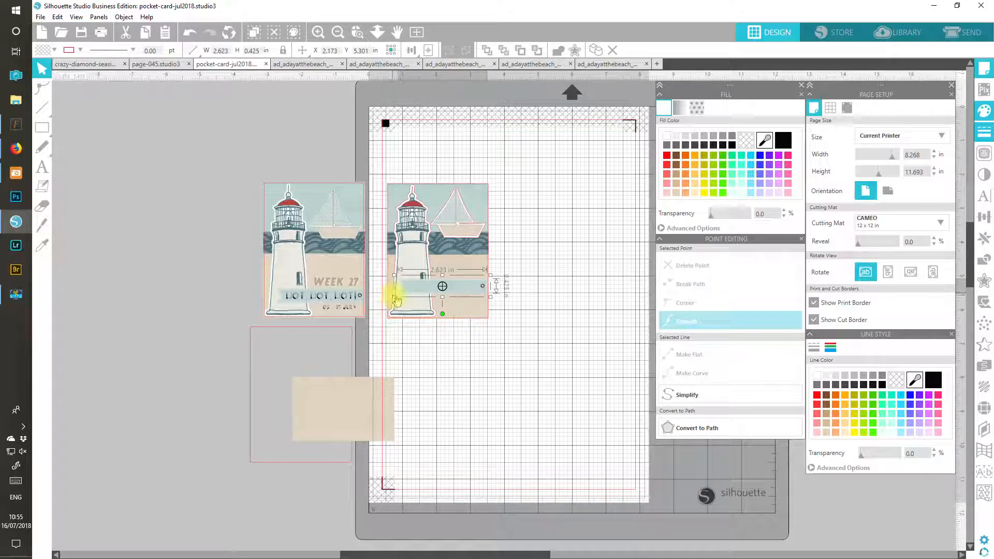
mouse_move(472, 292)
left_mouse_down()
mouse_move(355, 311)
mouse_move(354, 289)
mouse_move(350, 301)
mouse_move(471, 290)
mouse_move(474, 300)
left_mouse_up()
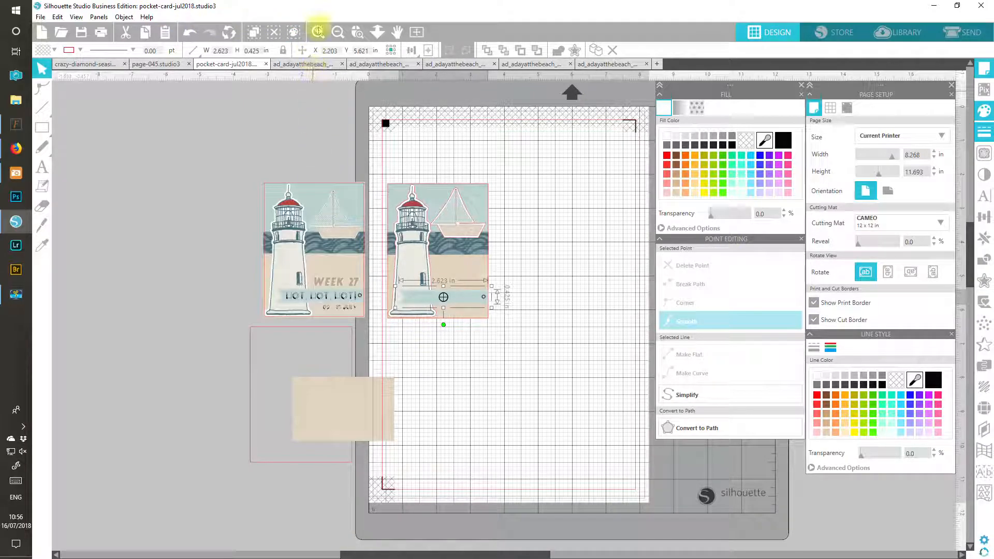
Fine-tune the banner's position over the lighthouse base, keeping its eyelet end just inside the card's edge.
left_click(318, 33)
left_click(318, 33)
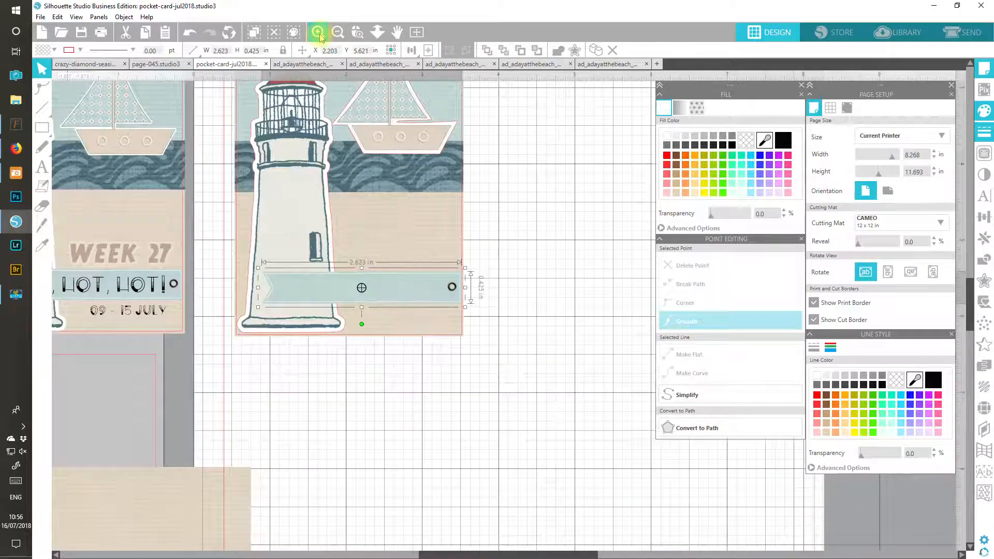
left_click_drag(461, 553, 450, 553)
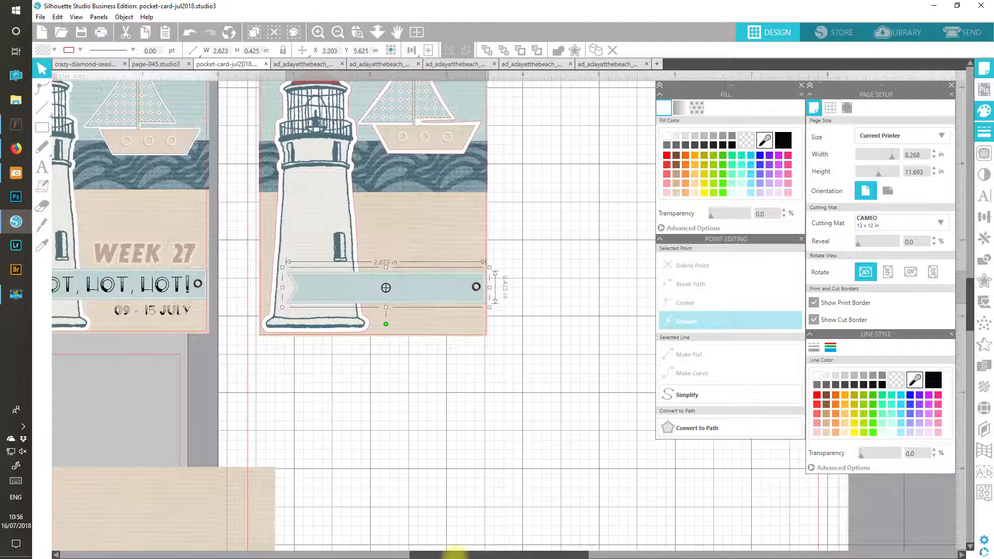
left_click(802, 239)
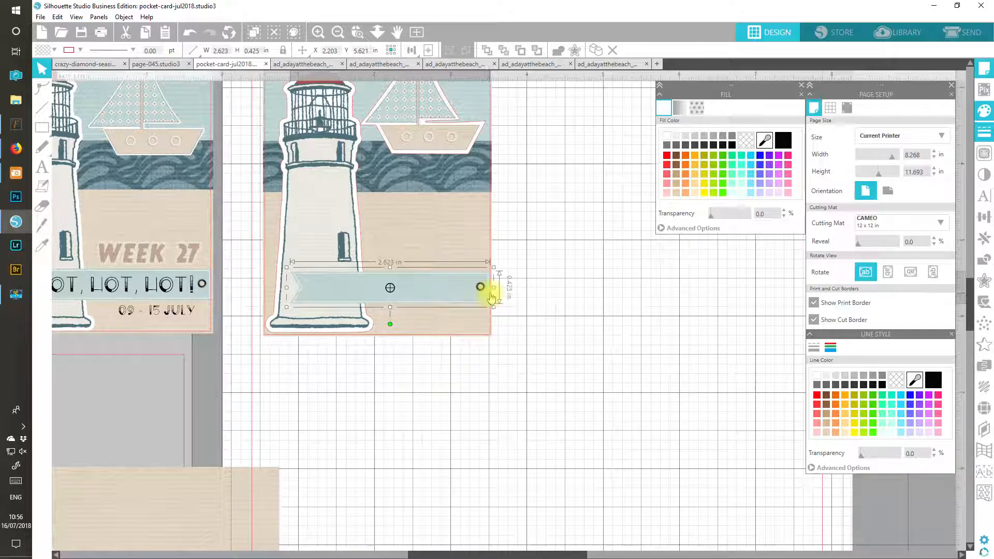
left_click_drag(462, 293, 465, 297)
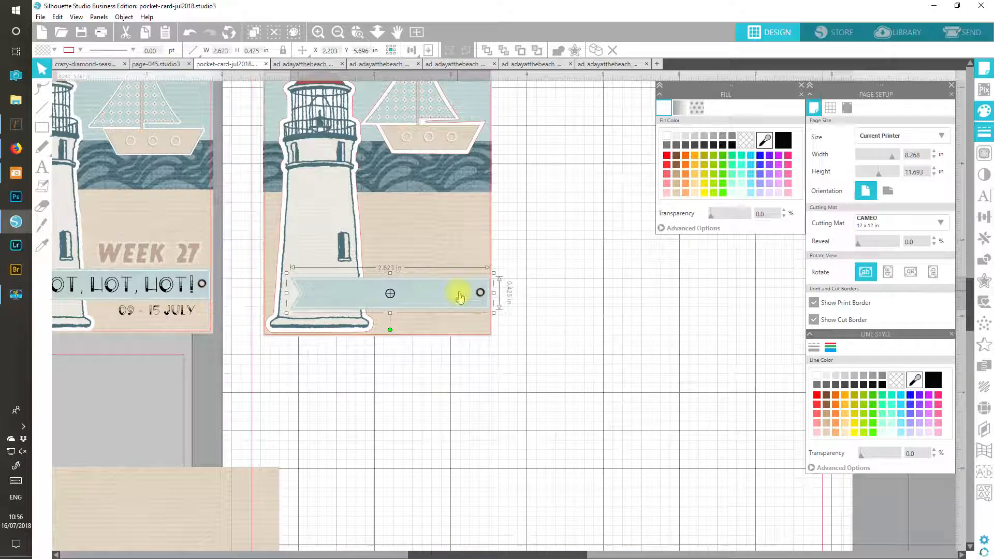
left_click_drag(460, 299, 459, 297)
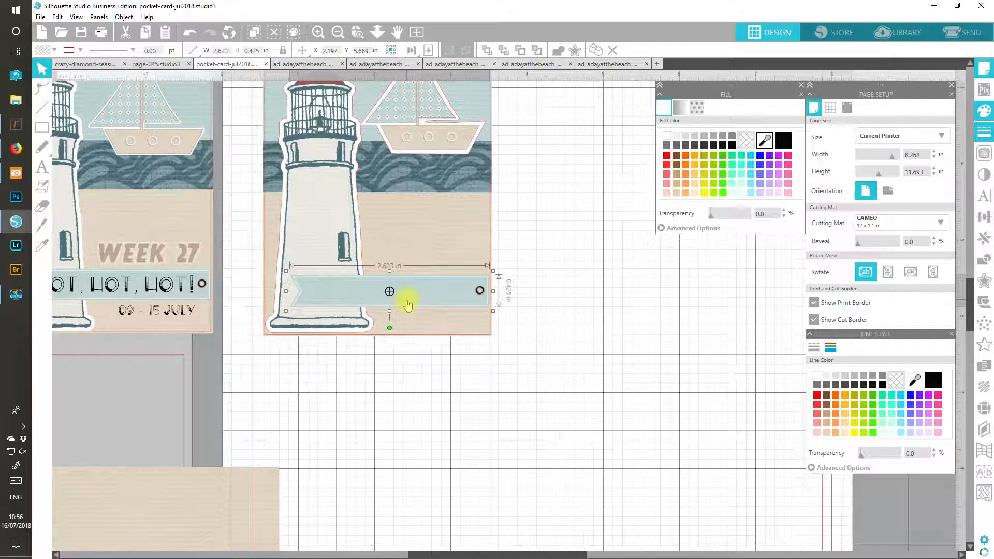
Start the Text tool and set its fill to dark navy blue, hex 003754.
left_click(985, 197)
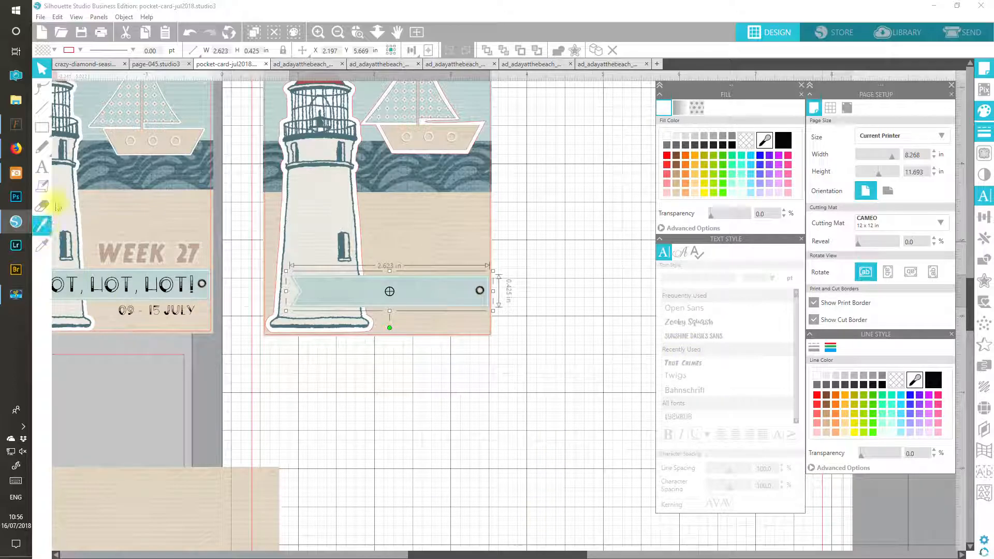
left_click(42, 170)
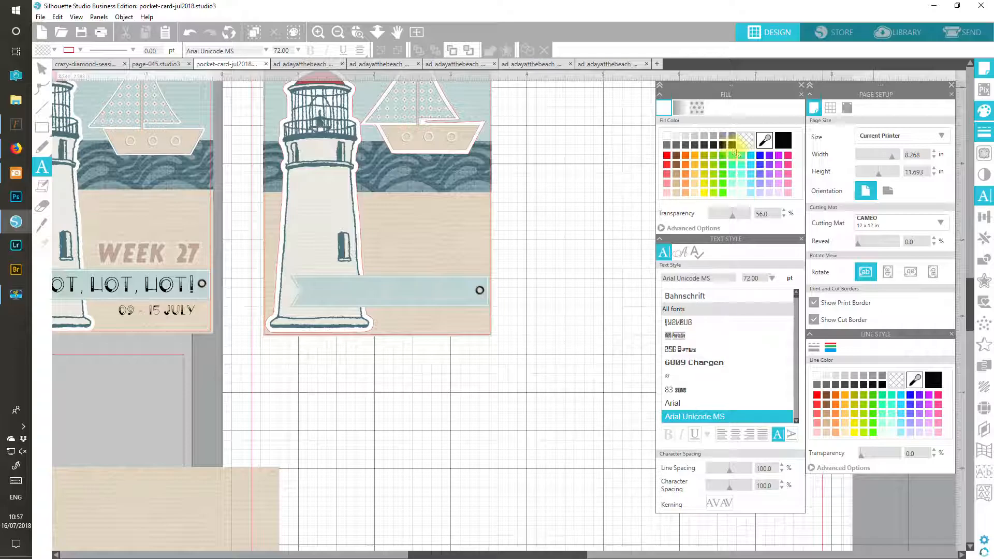
left_click(760, 155)
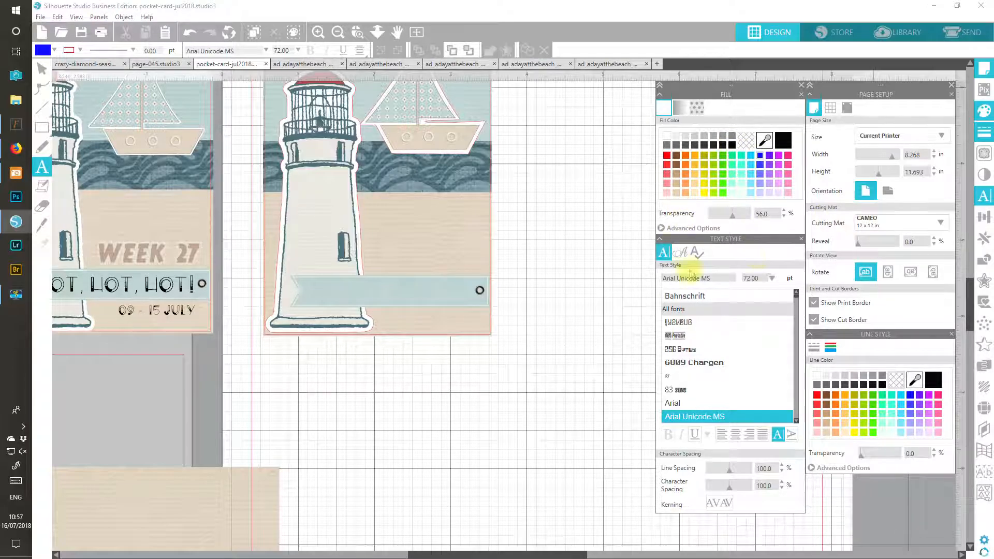
left_click(661, 229)
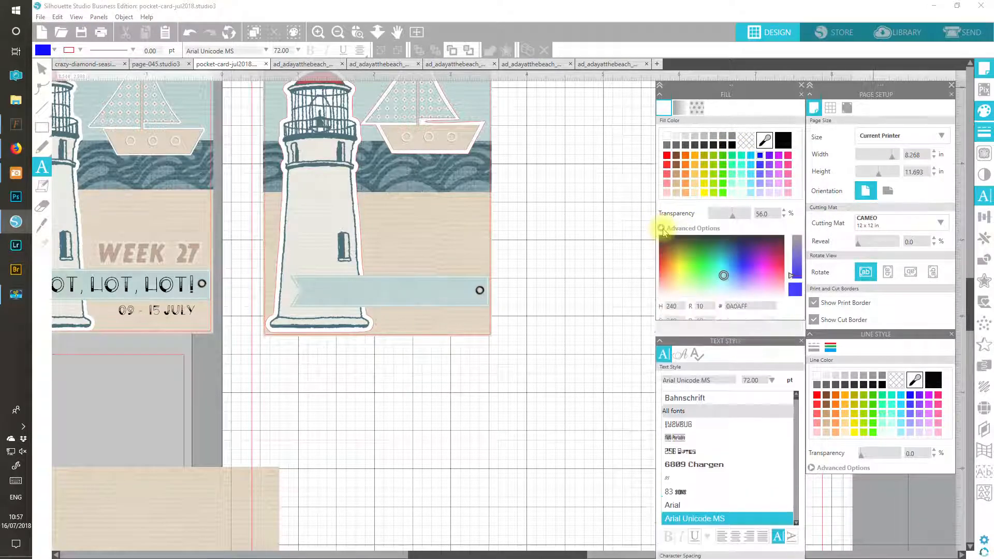
left_click_drag(724, 280, 729, 244)
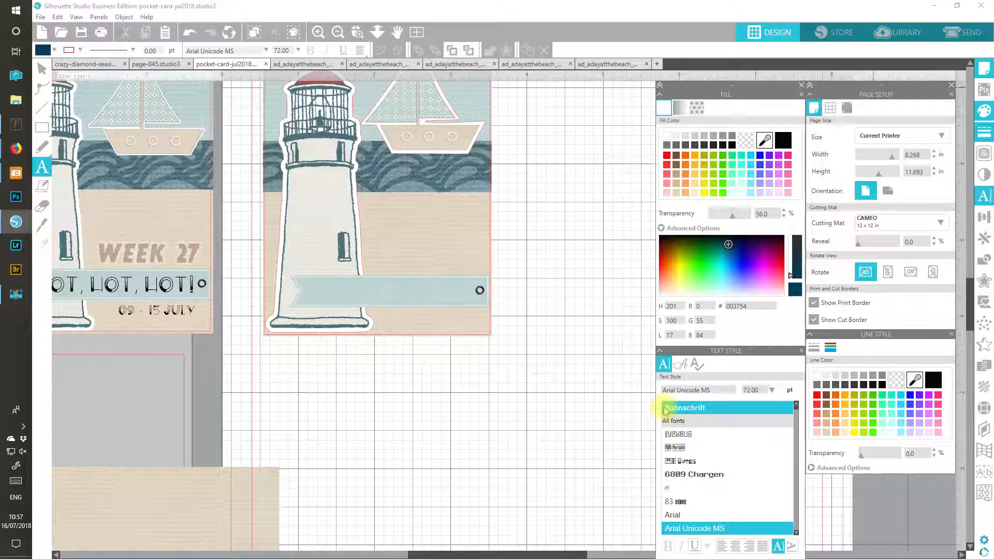
left_click(662, 229)
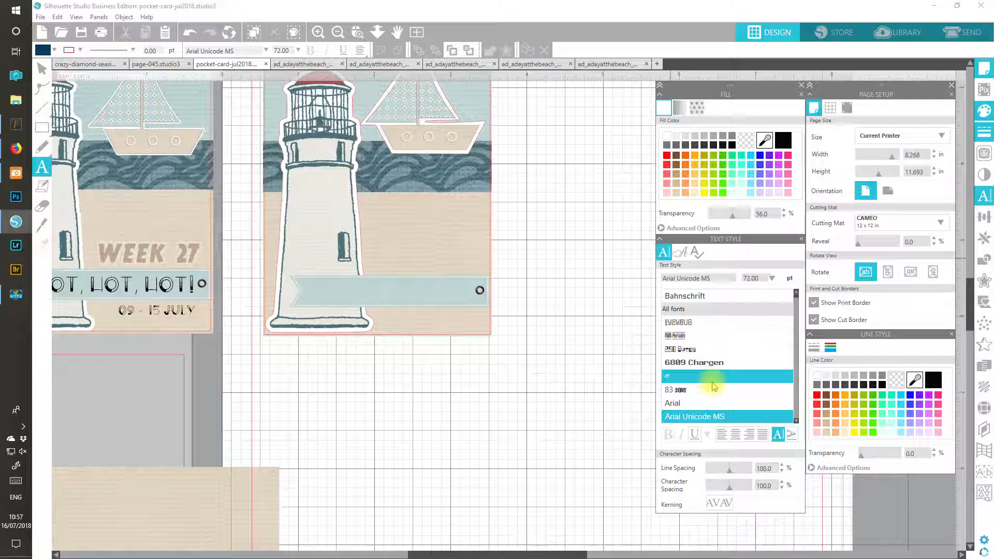
Set the text font to Boardwalk at a size of 24 pt.
left_click(726, 278)
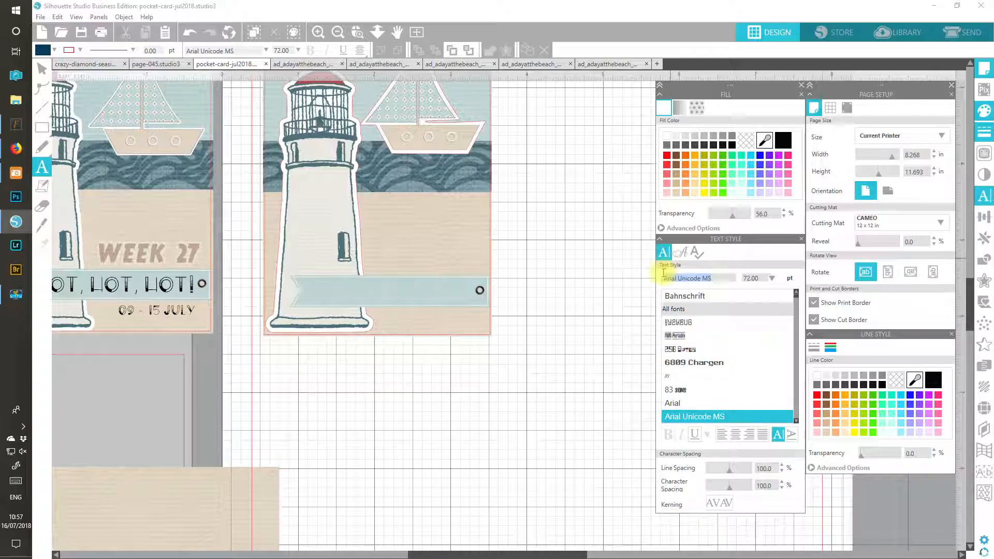
type("boardwalk")
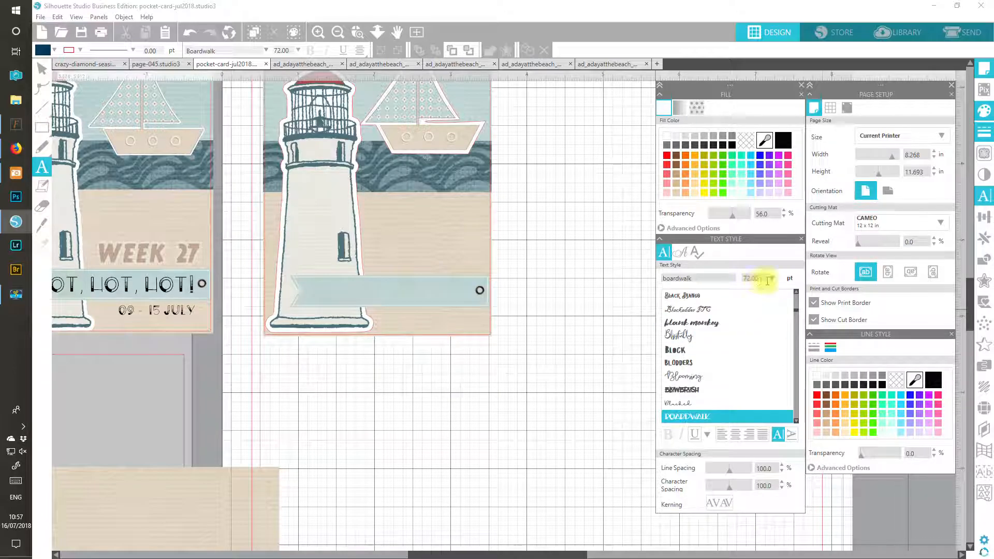
left_click(773, 280)
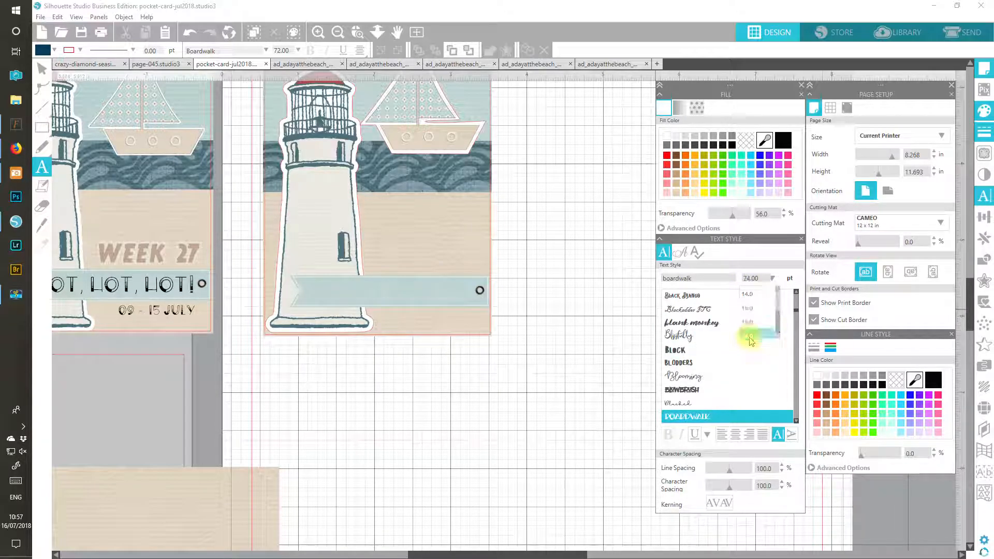
left_click(748, 336)
Add the text "HOT, HOT, HOT!" in the empty area below the on-page card and finish text editing.
left_click(359, 405)
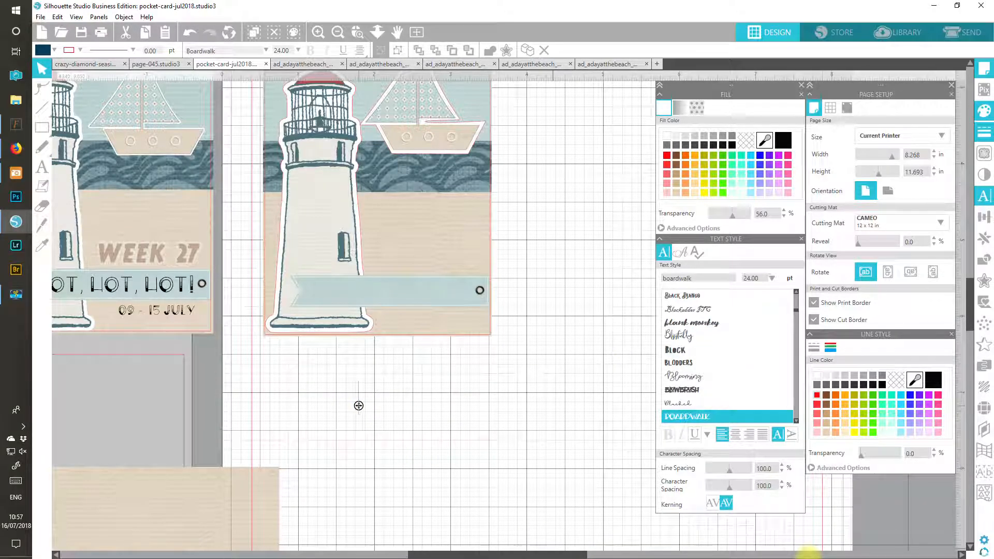
type("HOT")
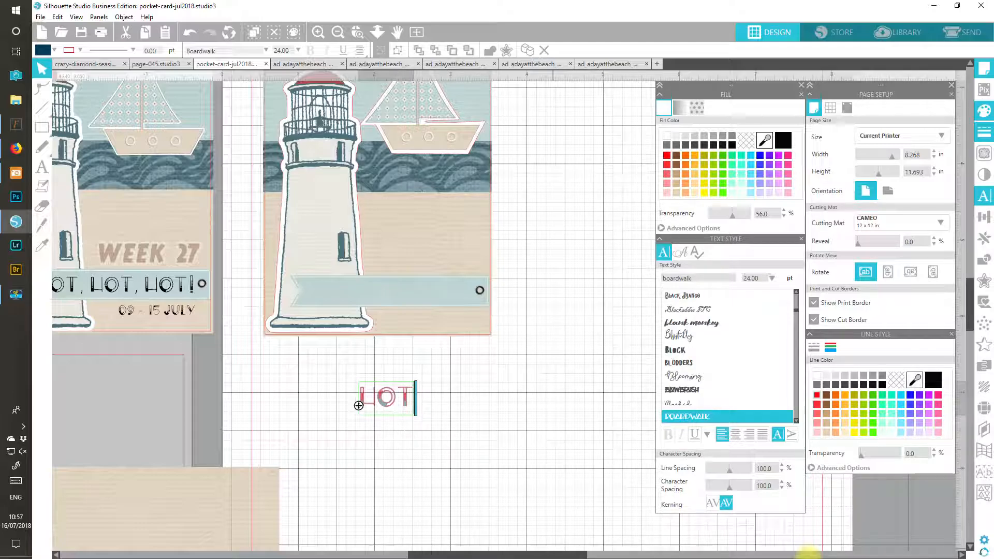
type(", ")
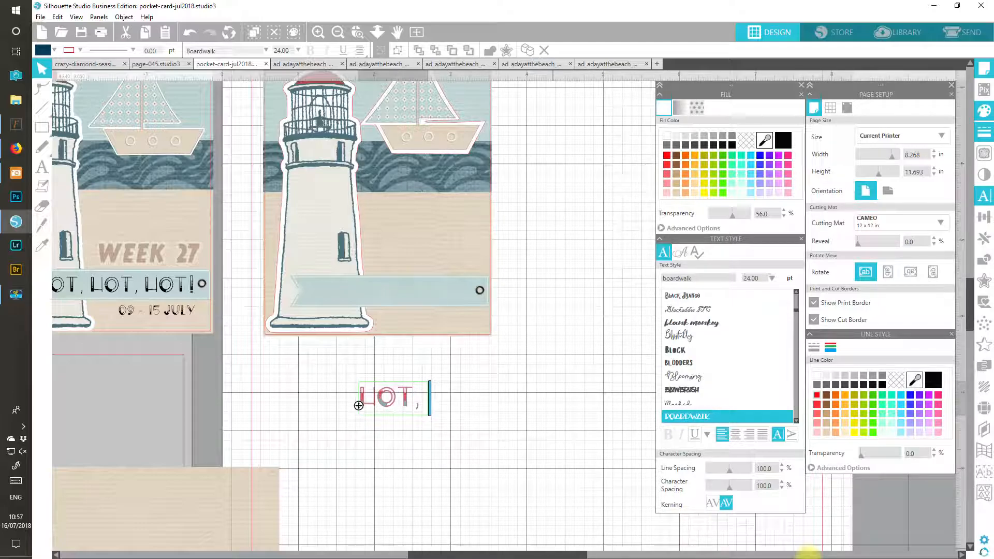
type("HOT, H")
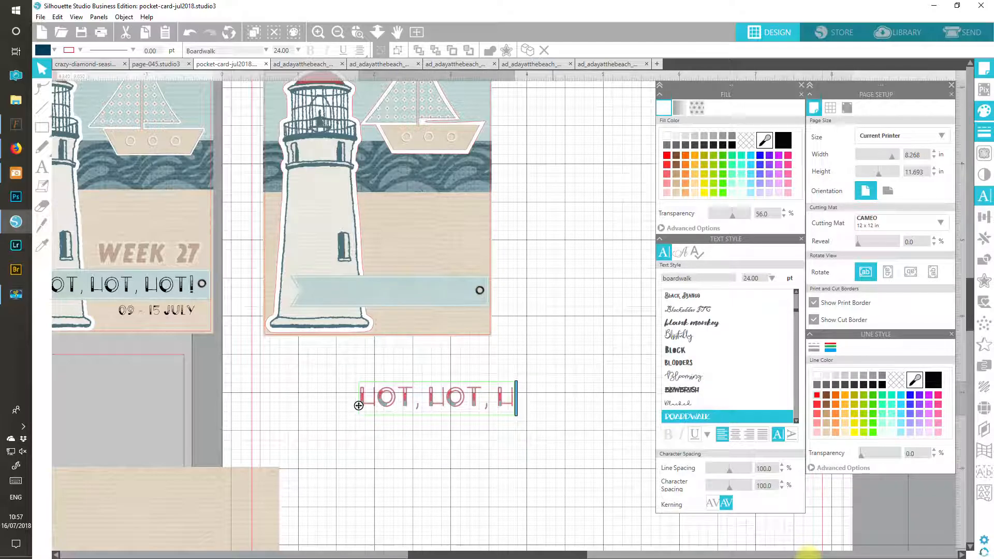
type("OT!")
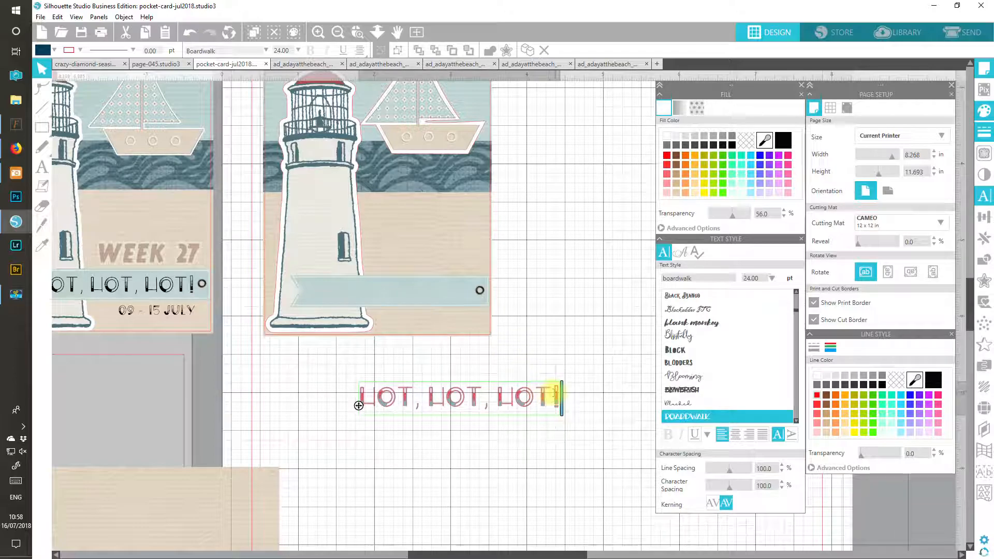
left_click(538, 443)
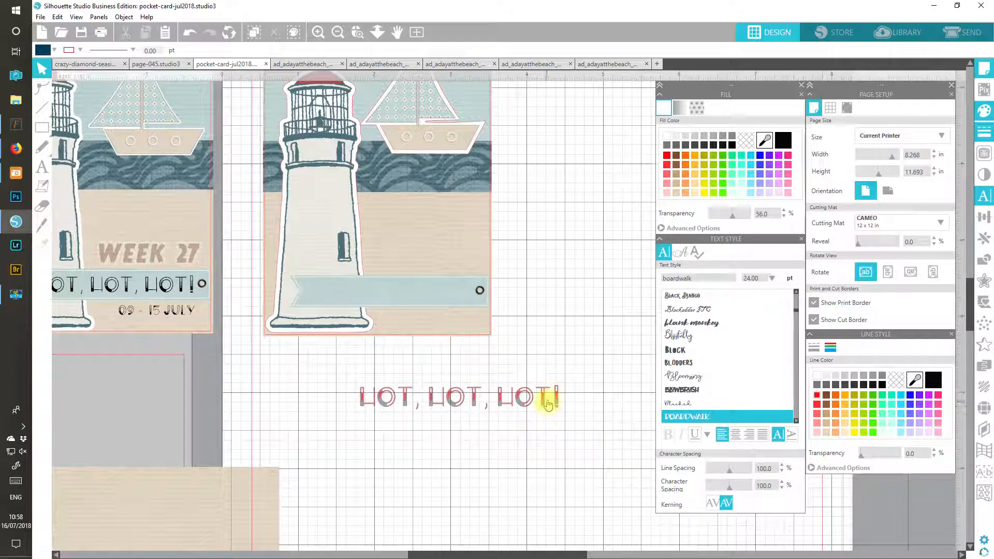
Remove the outline from the "HOT, HOT, HOT!" text and darken its fill to near-black navy, hex 001326.
left_click(544, 403)
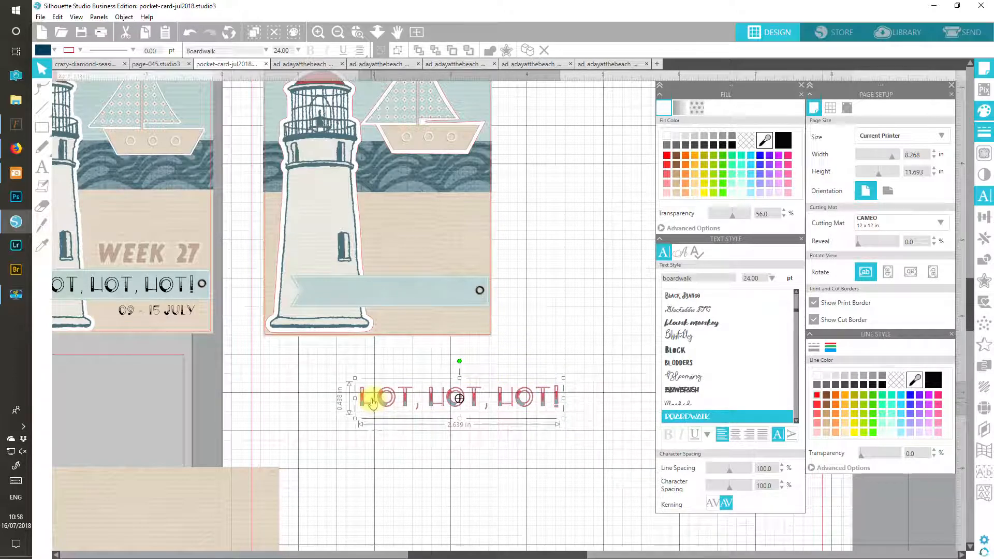
left_click(898, 381)
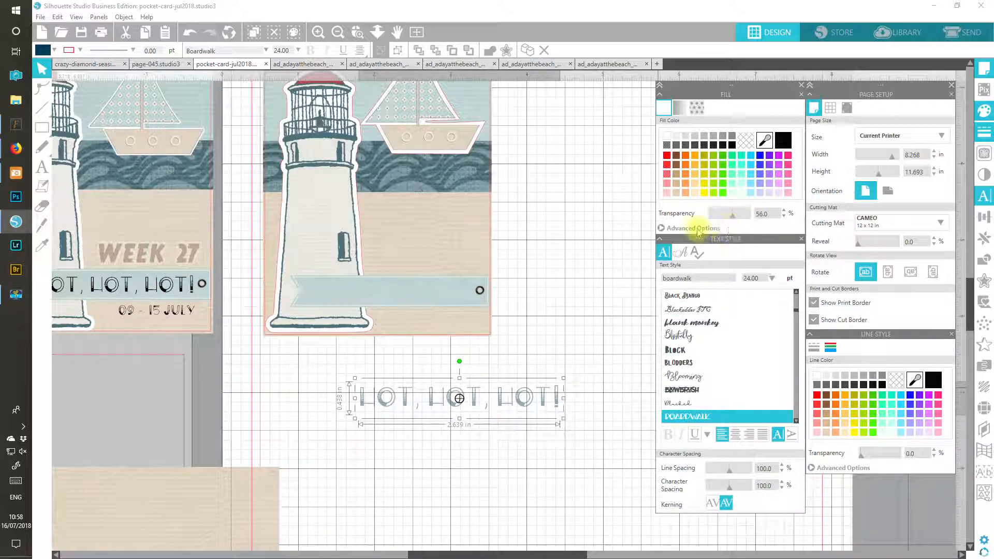
left_click(662, 229)
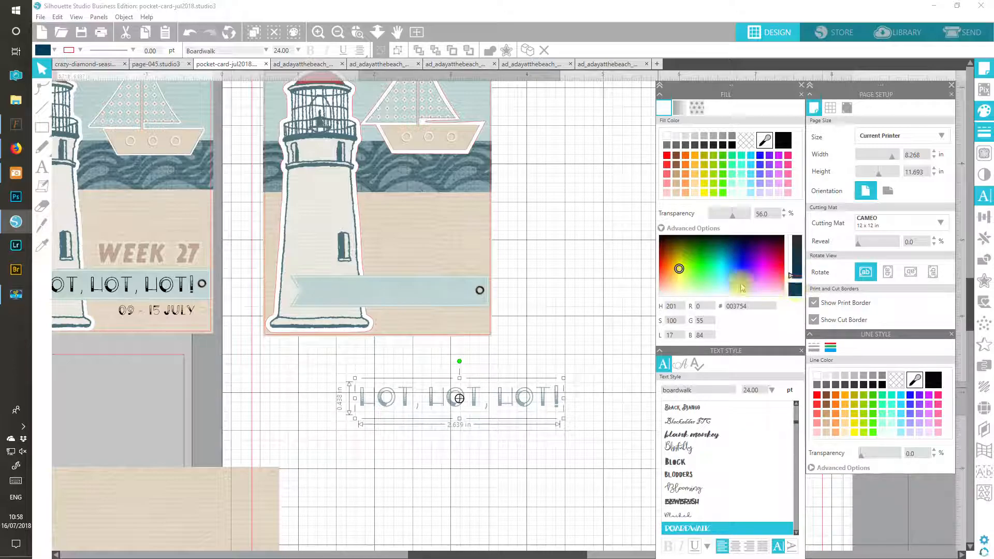
left_click_drag(681, 272, 743, 253)
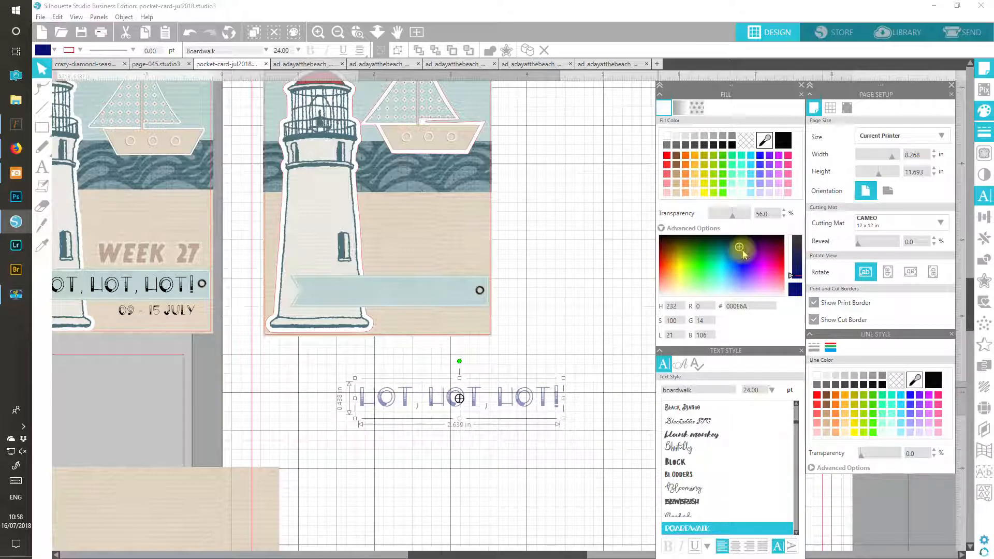
left_click_drag(744, 252, 732, 244)
left_click_drag(733, 244, 732, 239)
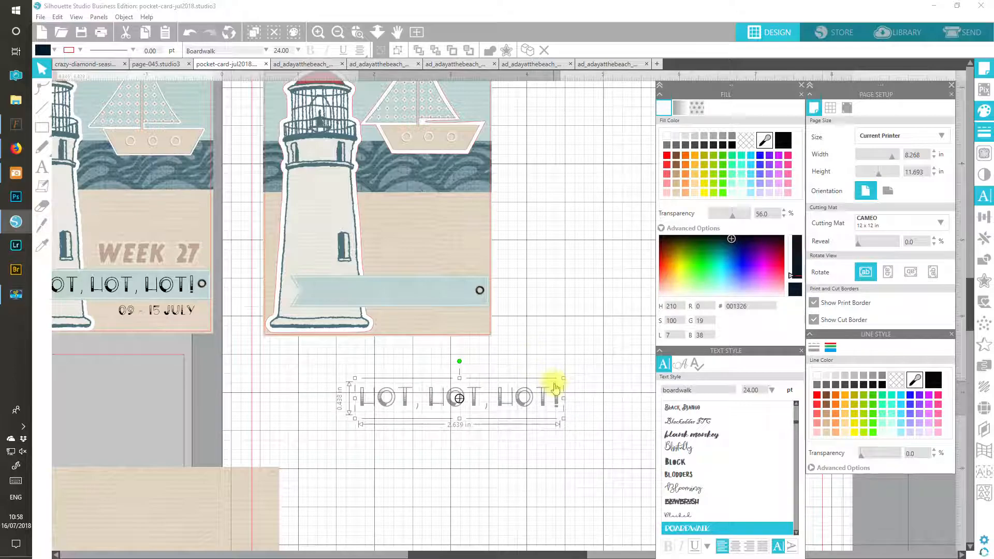
Set the text's fill transparency to 0% and its fill to navy blue, hex 00215D, shifting the text slightly closer to the card.
left_click_drag(544, 399, 564, 372)
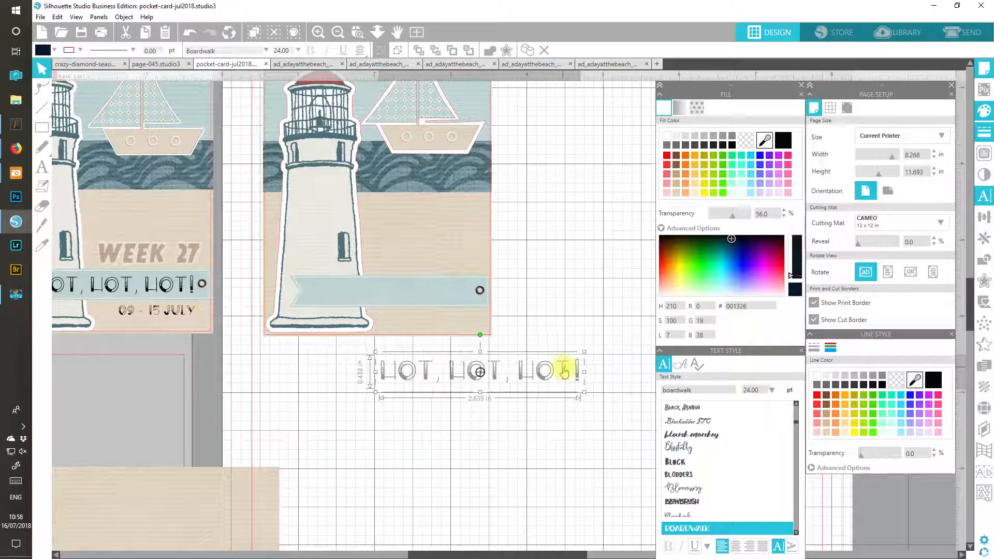
left_click_drag(731, 219, 704, 214)
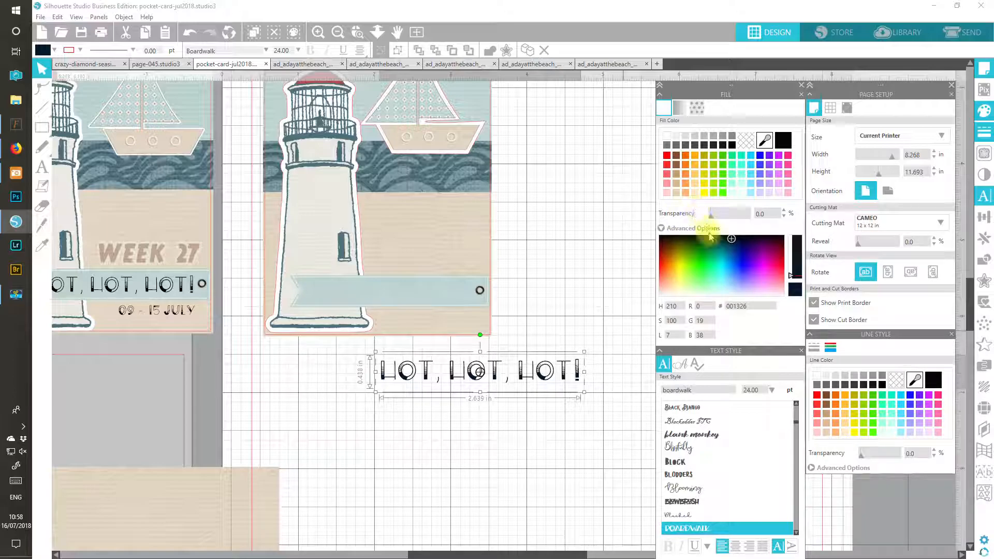
left_click(734, 244)
left_click(735, 248)
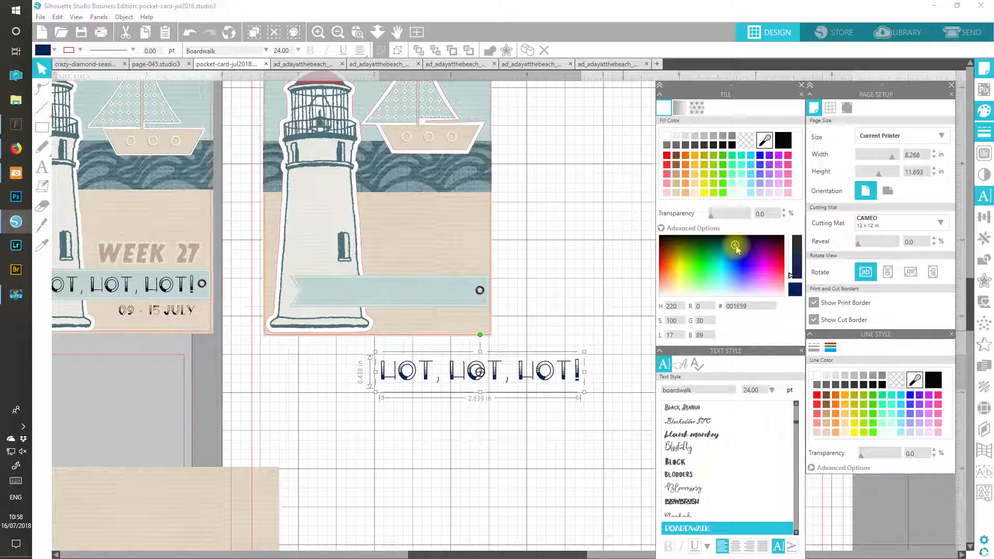
left_click(736, 249)
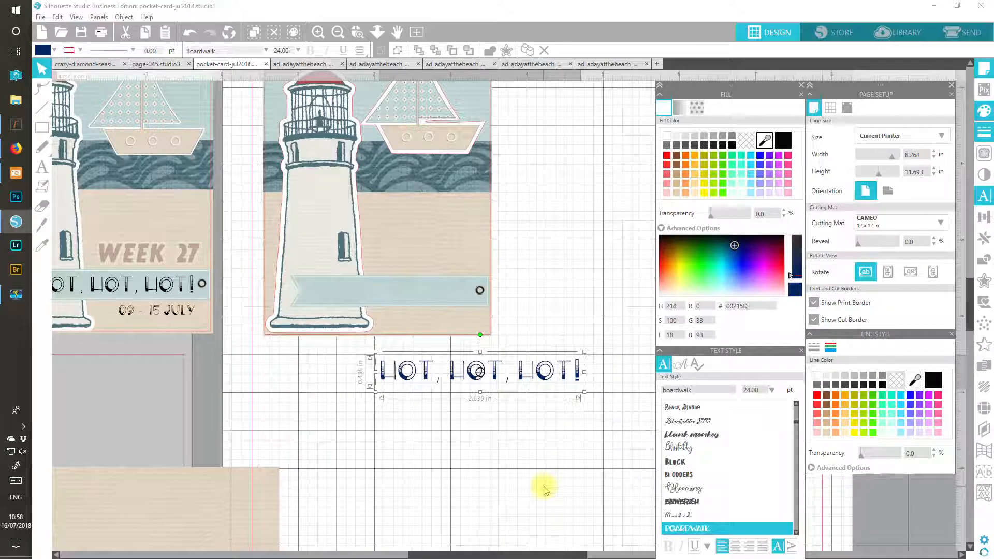
left_click(539, 466)
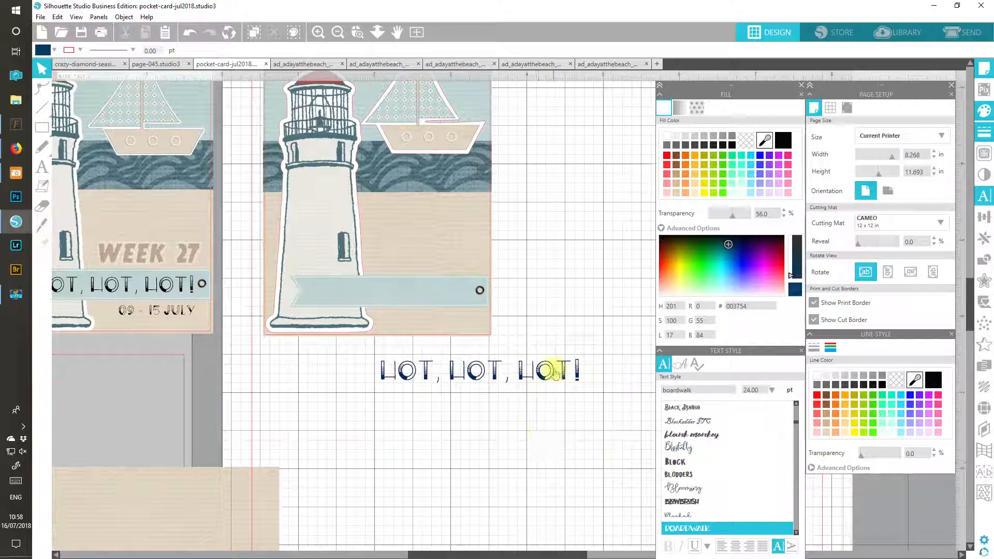
Move the banner off the card, place the text over it and scale the text to about 2.16 in wide to fit before the eyelet.
left_click_drag(464, 303, 559, 430)
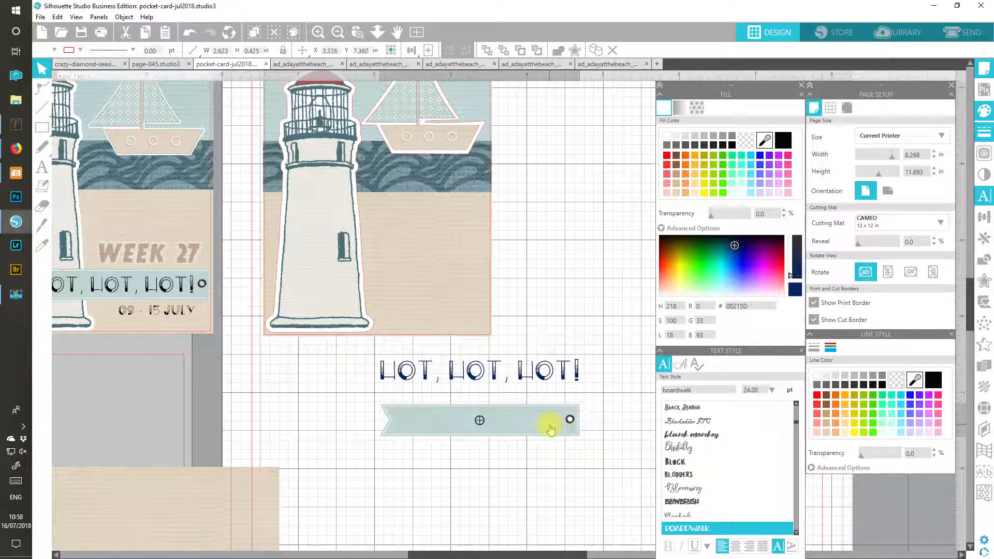
left_click(563, 384)
left_click_drag(563, 384, 549, 427)
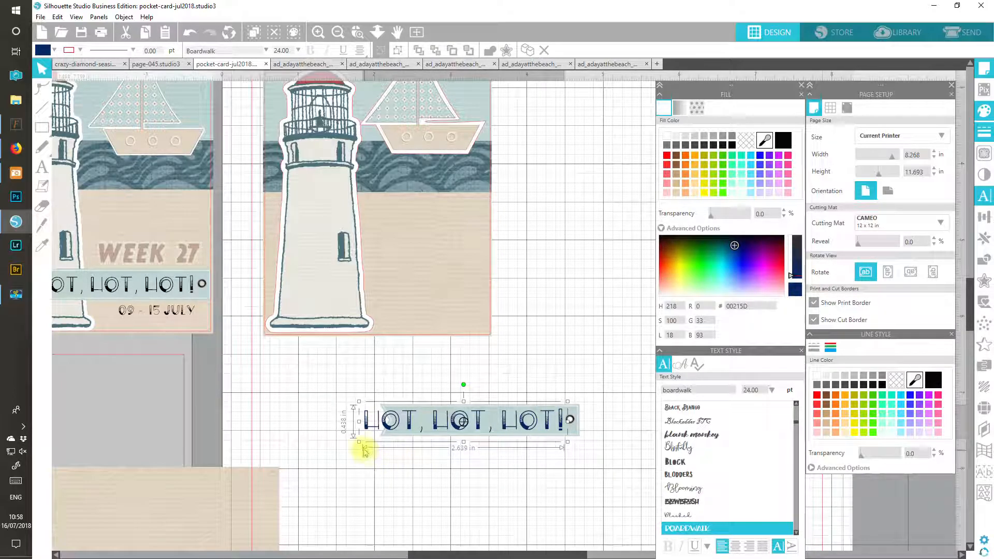
left_click_drag(361, 443, 397, 443)
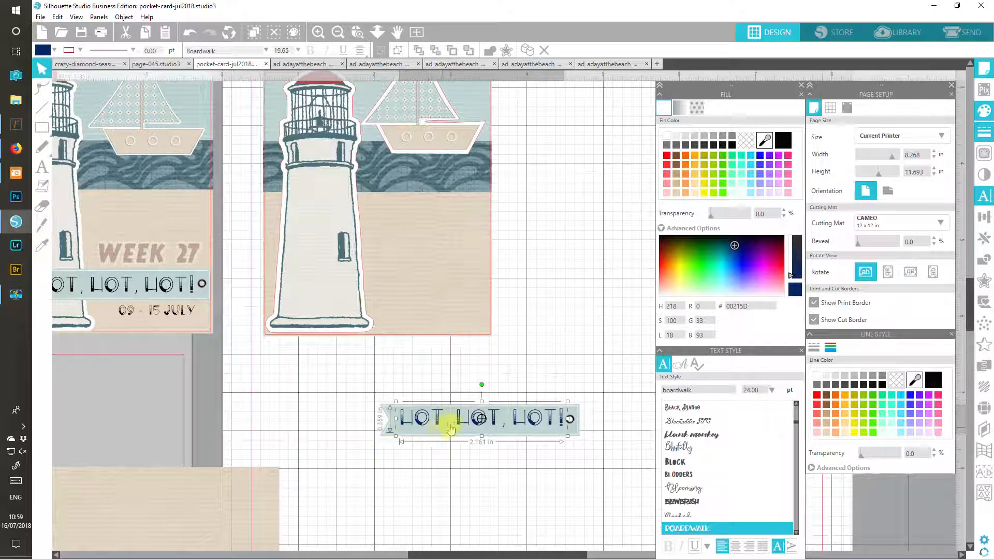
left_click_drag(456, 426, 456, 429)
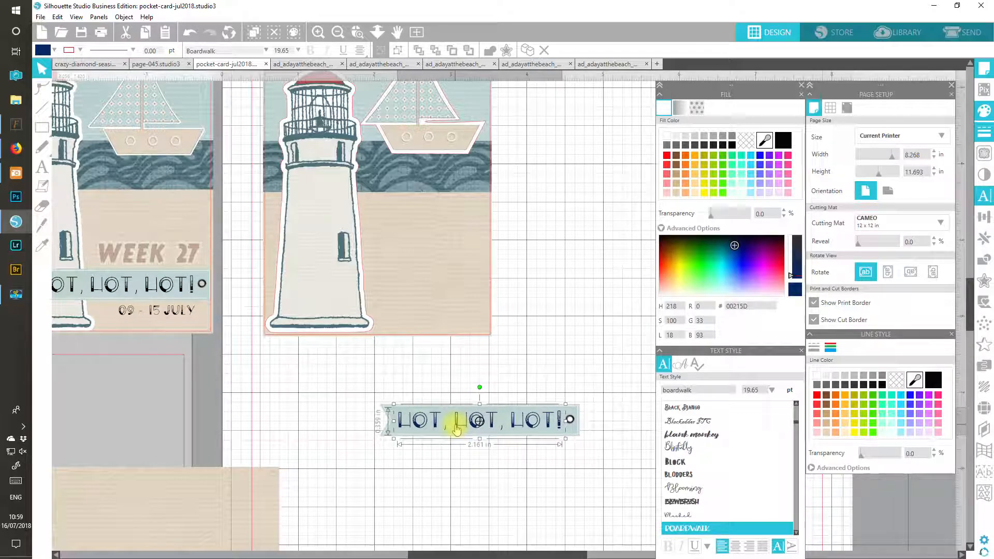
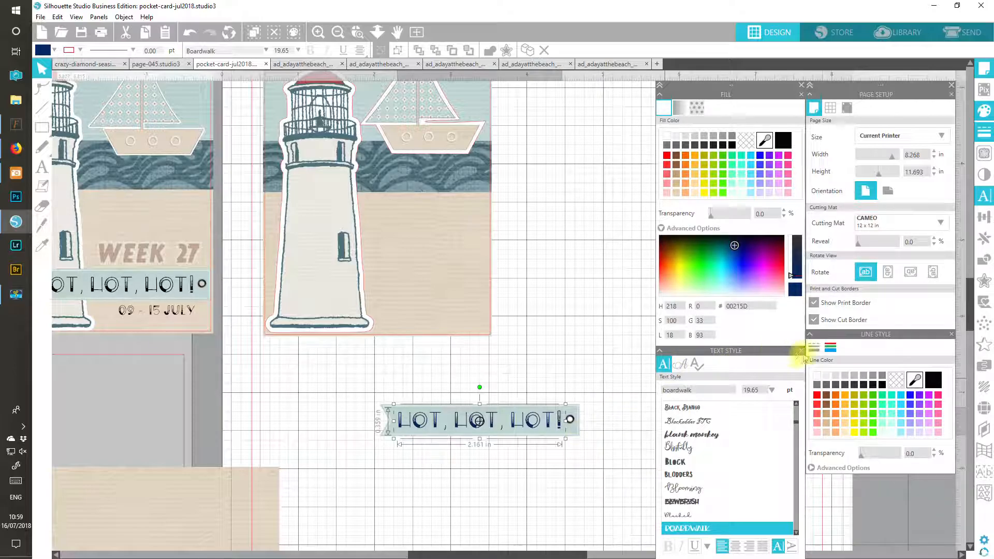
Separate the text from the banner, placing them side by side below the card with the text left of the banner.
left_click(661, 229)
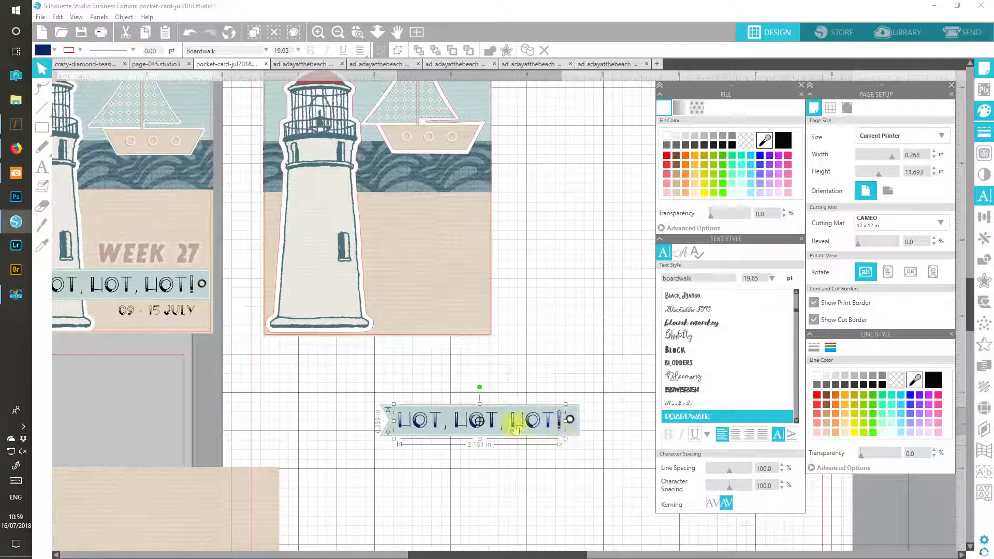
double_click(546, 419)
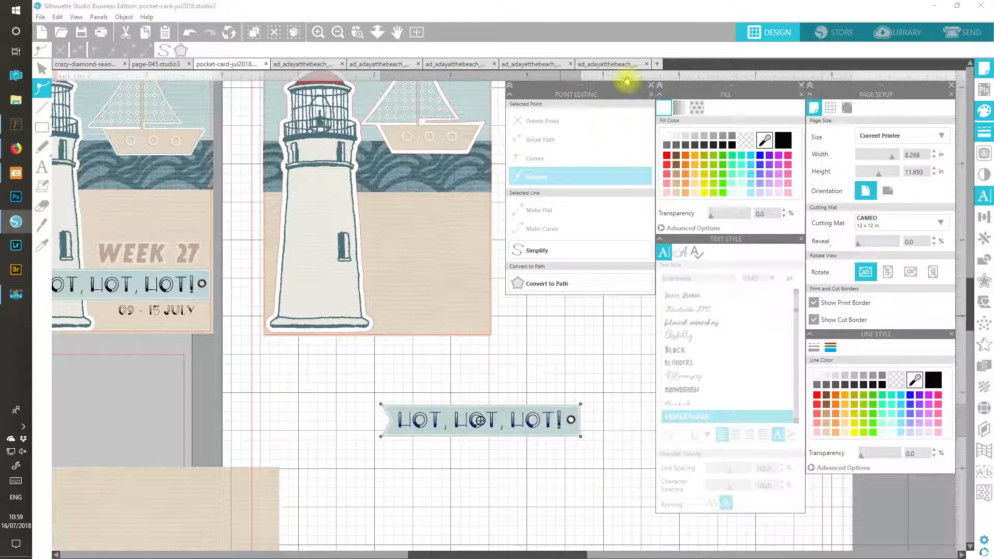
left_click(651, 86)
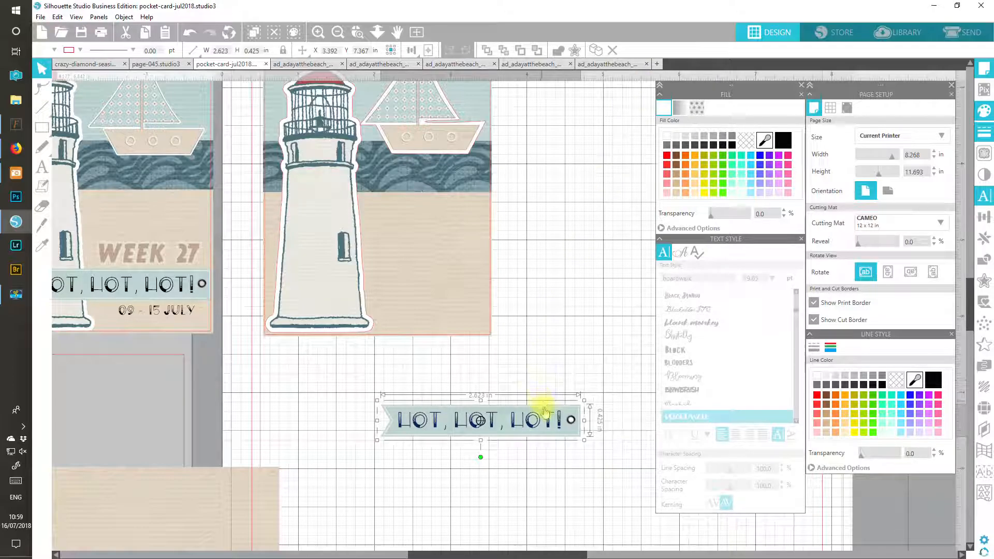
left_click_drag(559, 414, 574, 358)
left_click(556, 419)
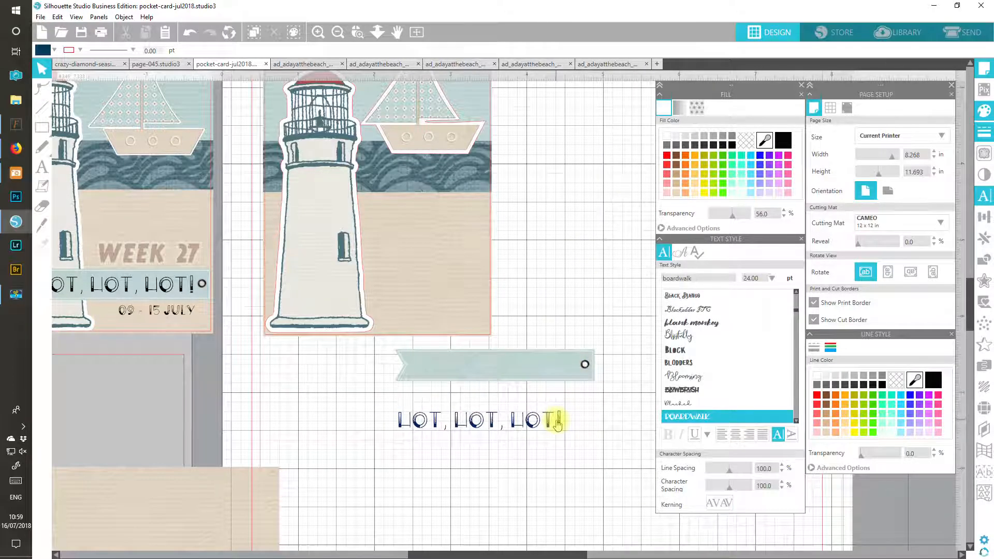
left_click_drag(554, 417, 338, 416)
left_click_drag(506, 368, 510, 422)
key("Escape")
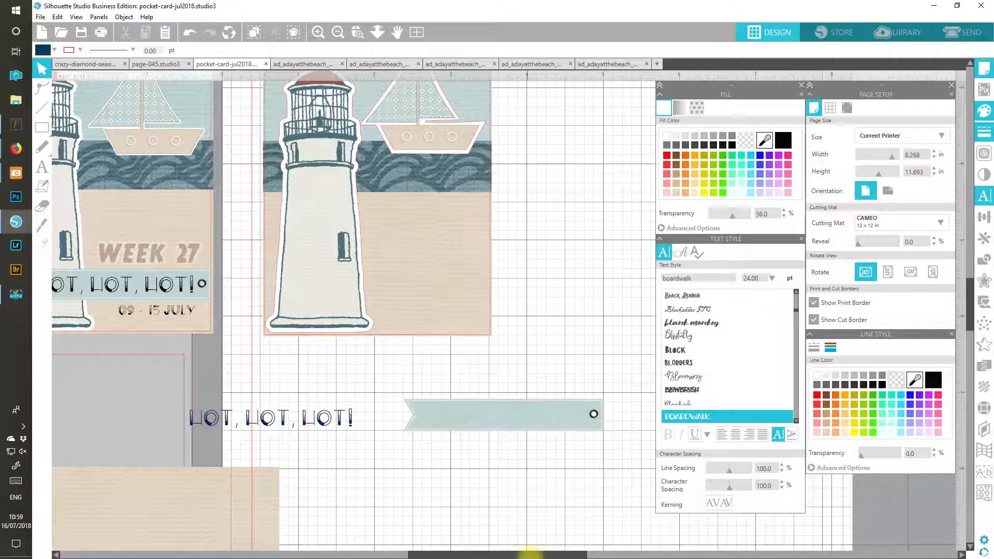
Draw a rectangle about 2.70 × 0.43 in over the banner and give it no fill at 0% transparency.
left_click(43, 133)
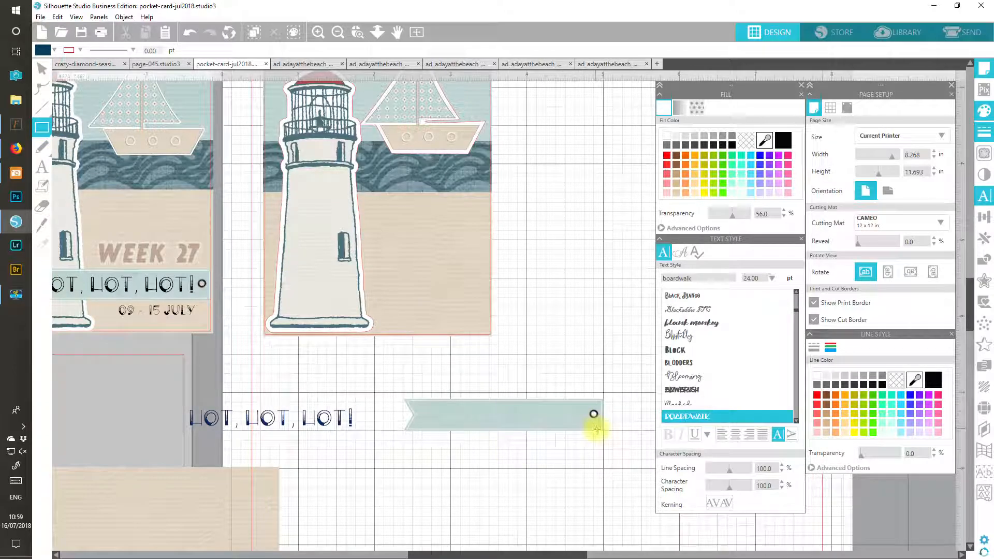
left_click_drag(604, 430, 397, 398)
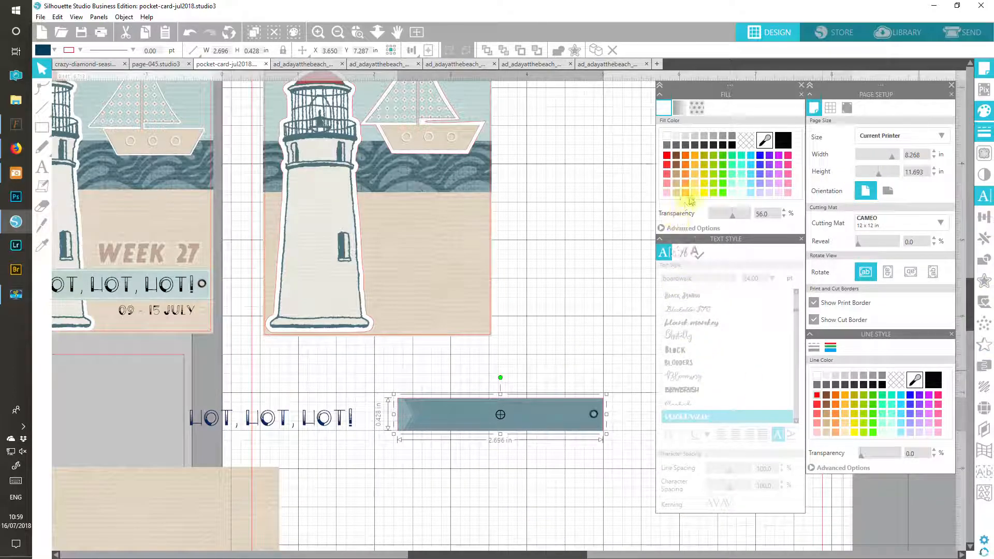
left_click_drag(732, 213, 705, 213)
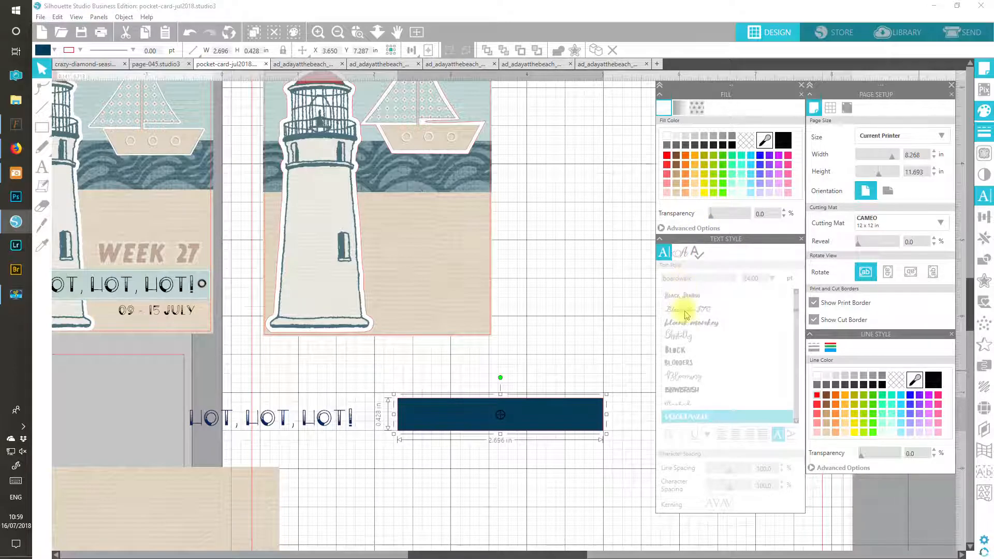
left_click(744, 145)
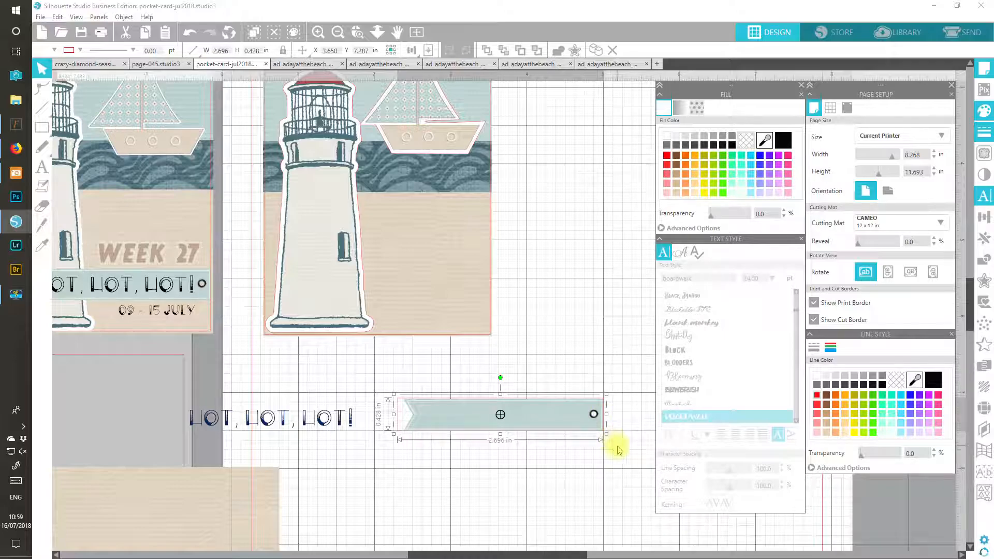
Reduce the rectangle's height to about 0.42 in so that its upper edge lines up with the banner.
double_click(396, 422)
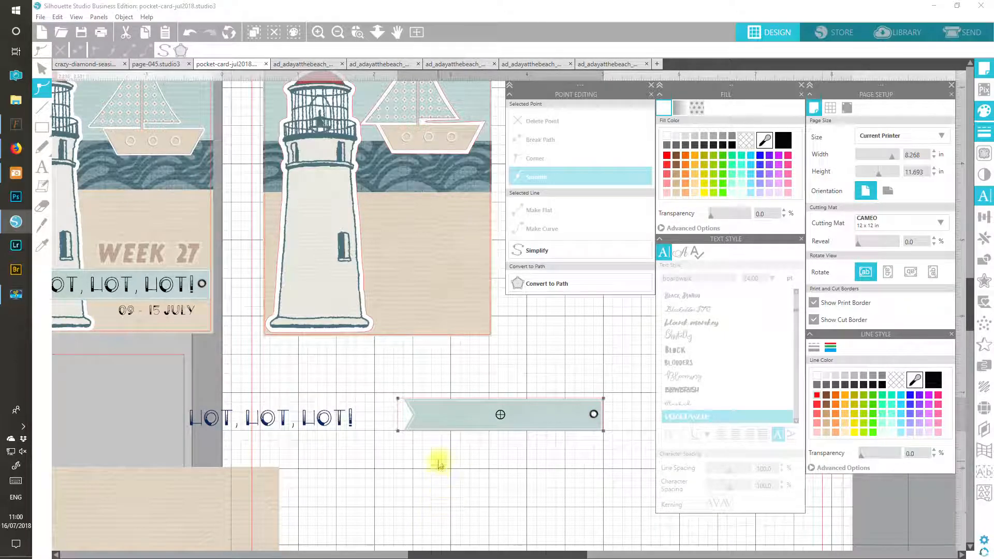
left_click(318, 32)
left_click(318, 32)
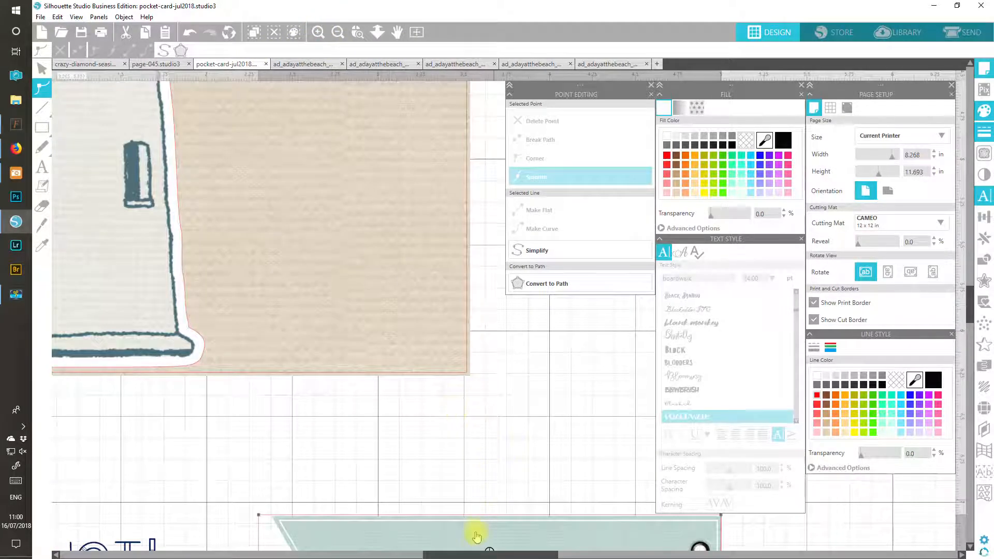
scroll(976, 305, "down", 5)
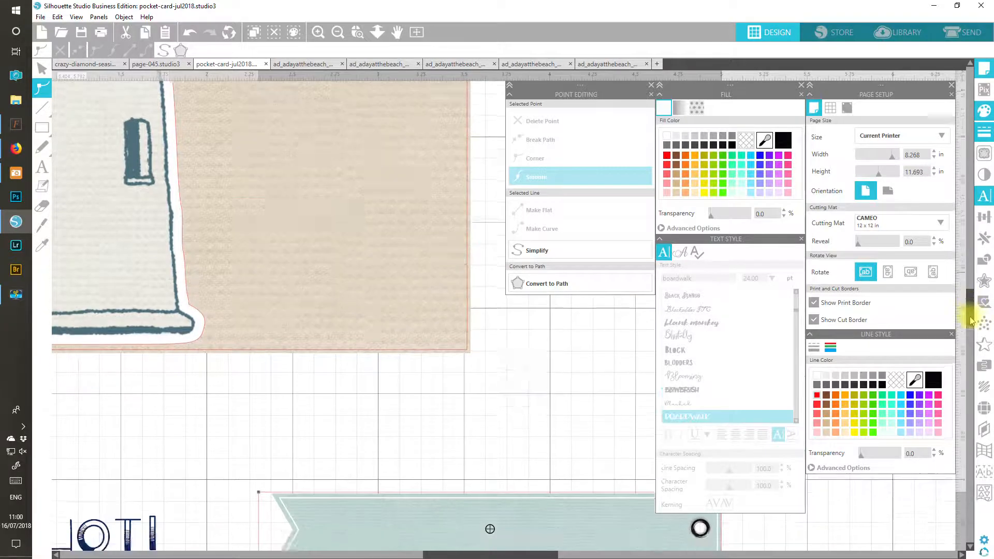
left_click_drag(545, 546, 592, 550)
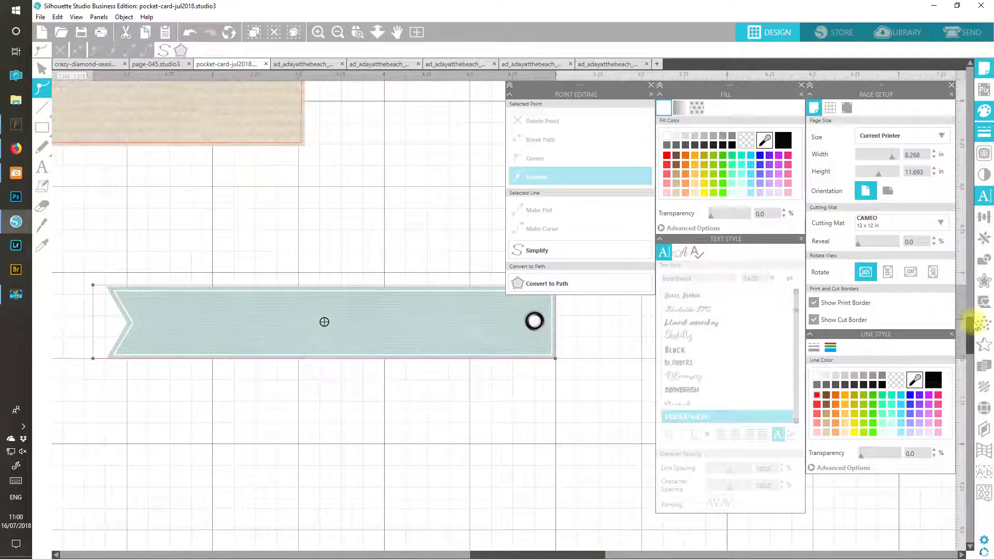
left_click_drag(972, 329, 970, 318)
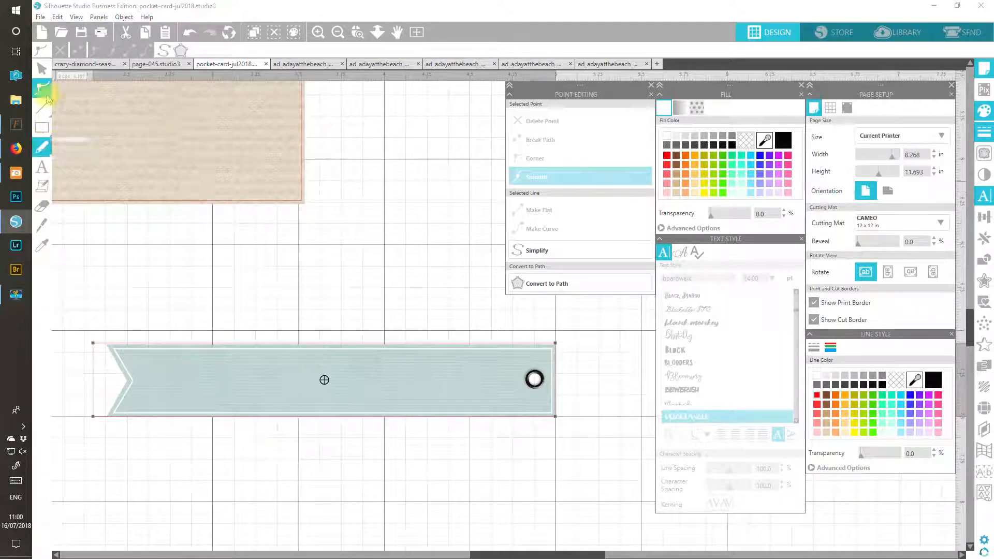
left_click(42, 68)
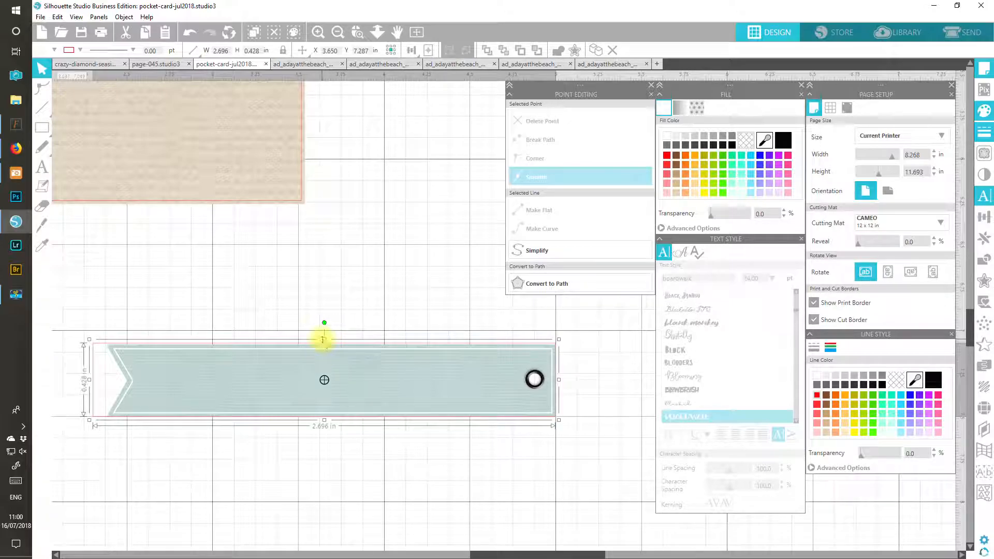
left_click_drag(324, 339, 324, 341)
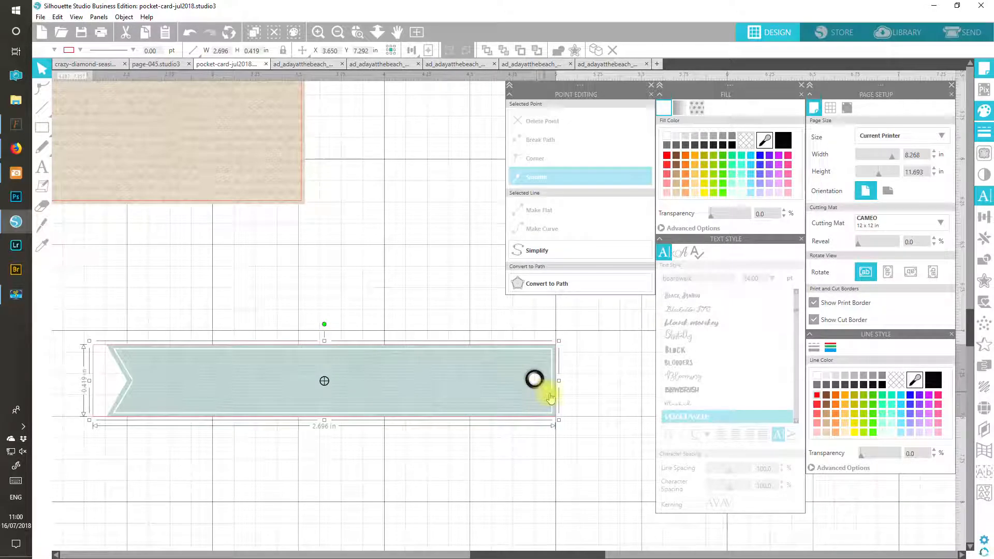
Reshape the rectangle to match the banner's swallowtail by adding an inward notch point on its left edge and pulling both left corners in.
double_click(94, 378)
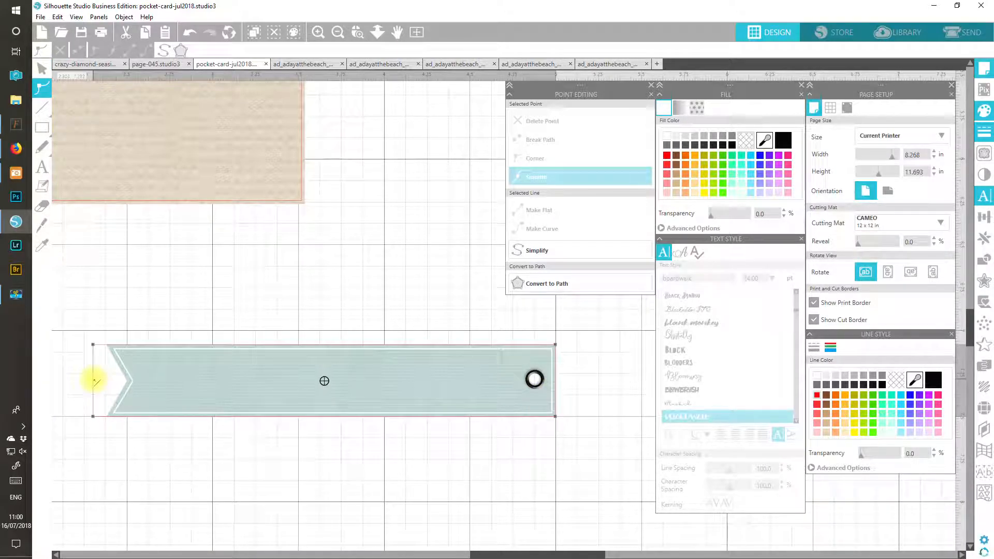
left_click_drag(94, 382, 127, 381)
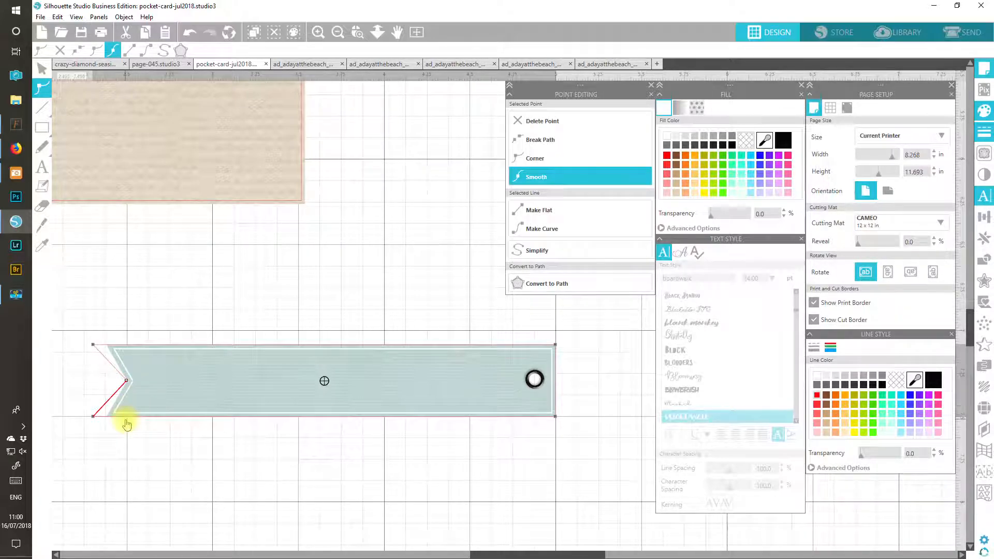
left_click(96, 347)
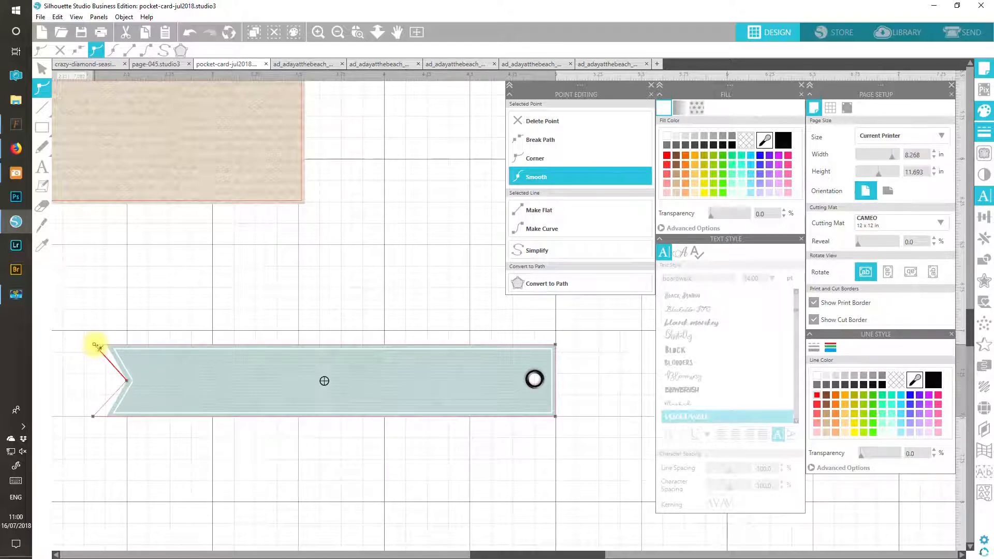
left_click_drag(97, 345, 106, 345)
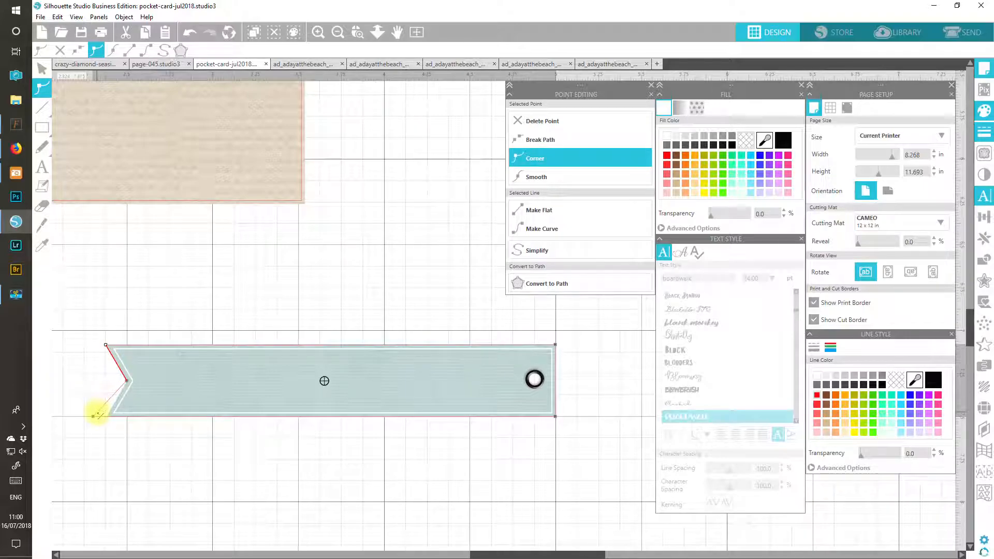
left_click_drag(95, 419, 103, 420)
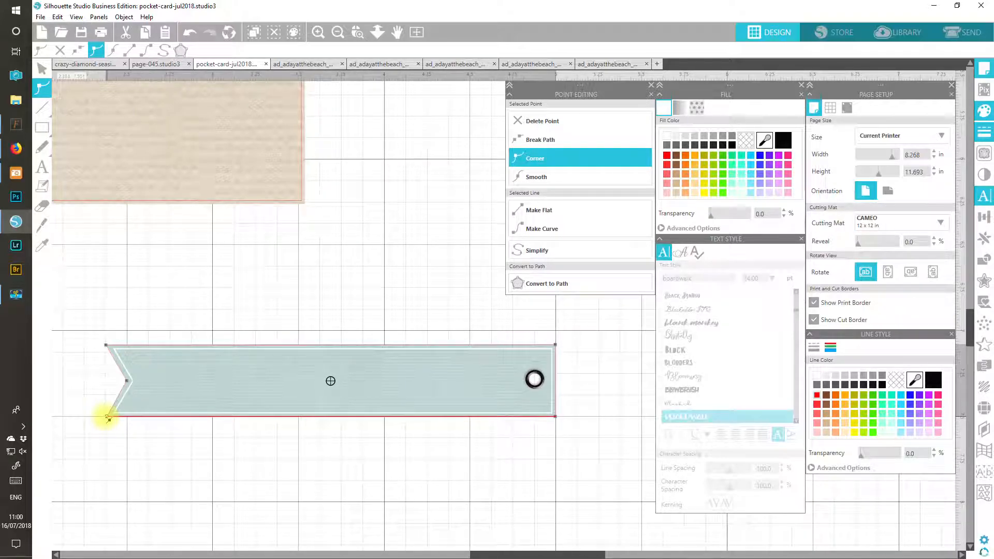
left_click(126, 382)
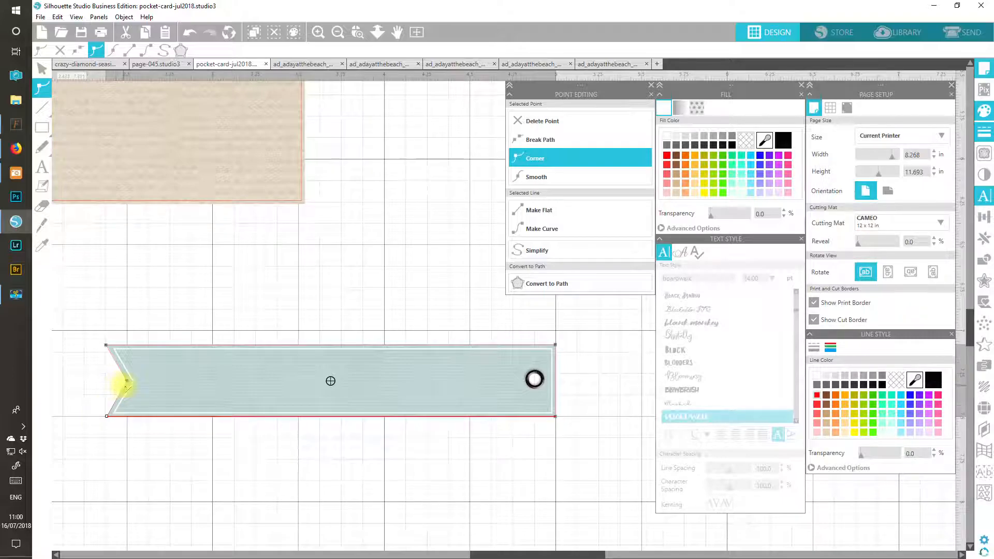
left_click(127, 384)
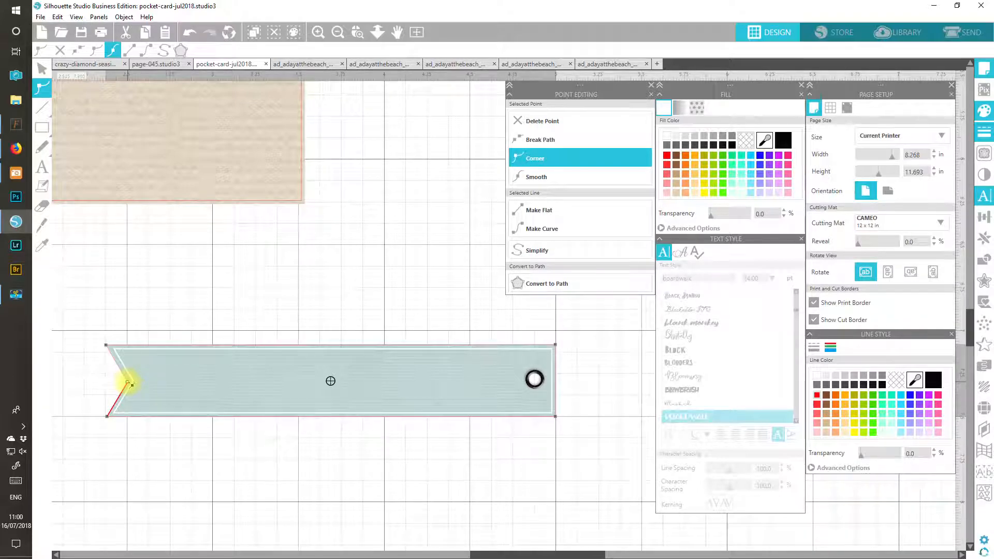
left_click(128, 383)
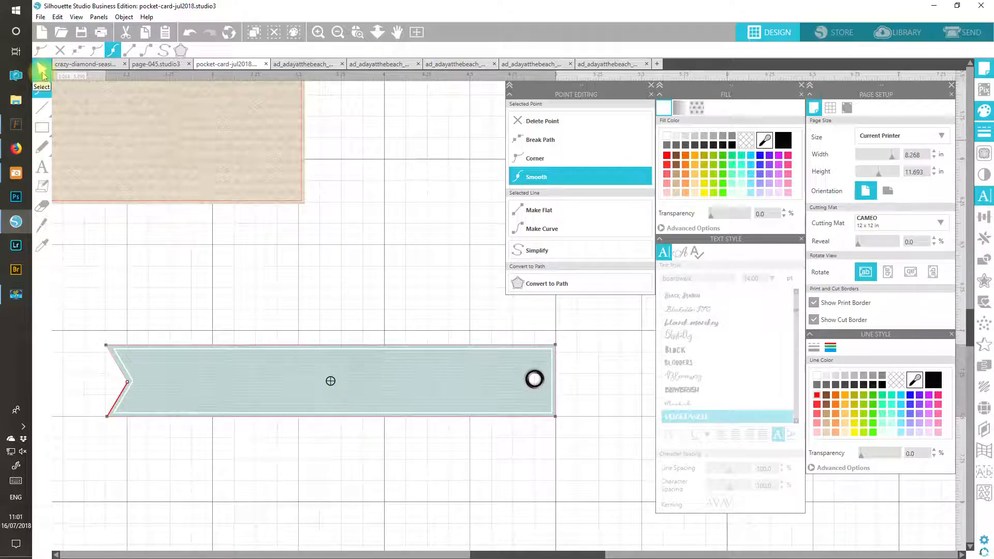
left_click(43, 73)
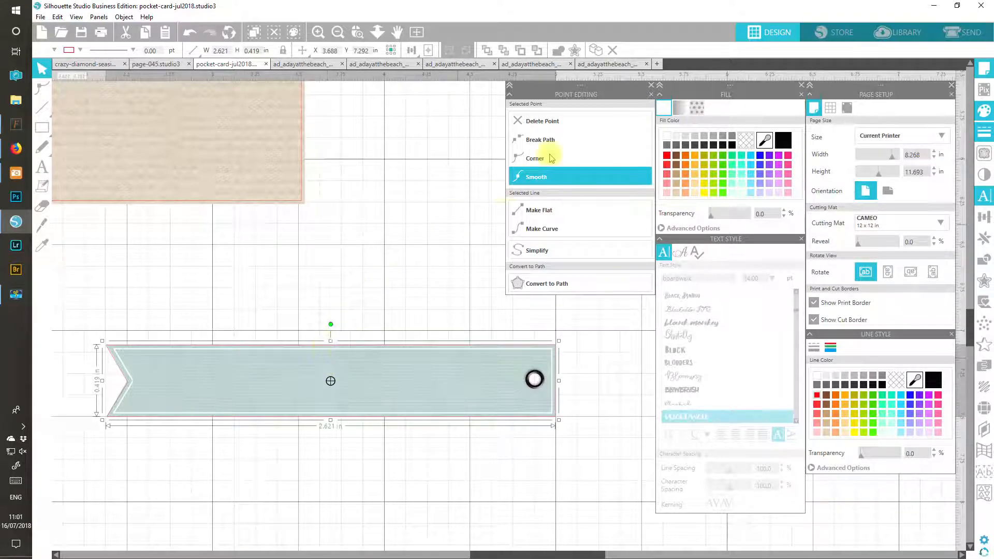
left_click(652, 94)
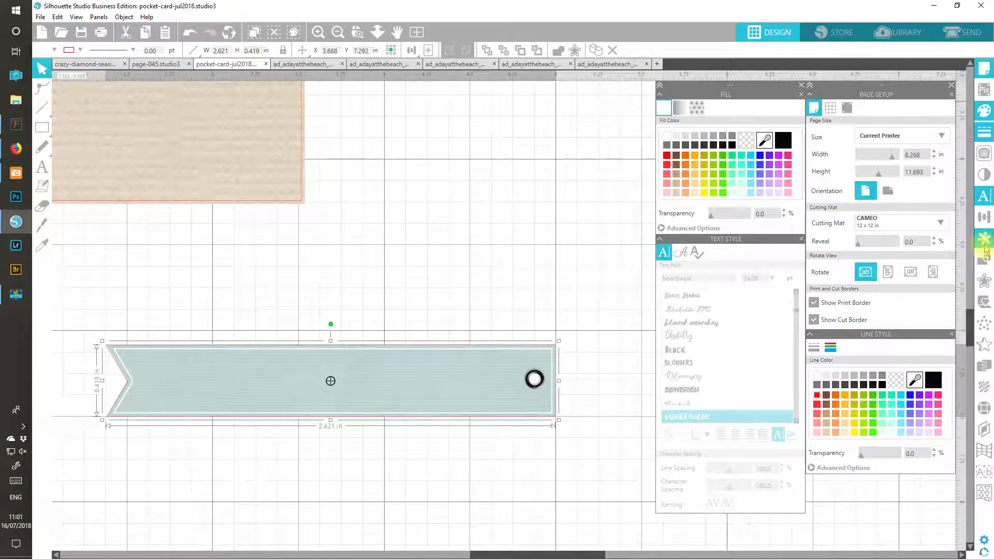
Create an outward offset of 0.010 in around the banner-shaped outline, with rounded corners.
left_click(984, 281)
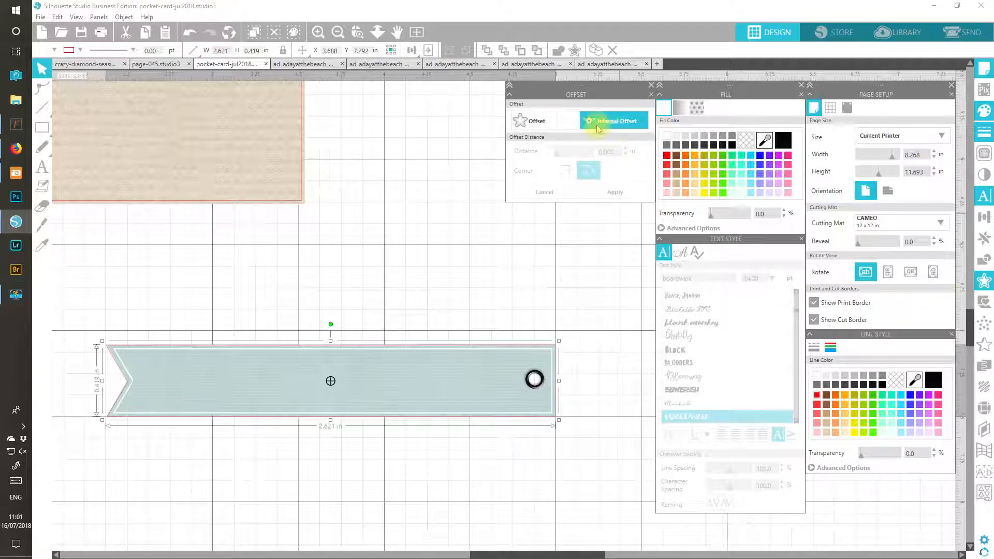
left_click(531, 124)
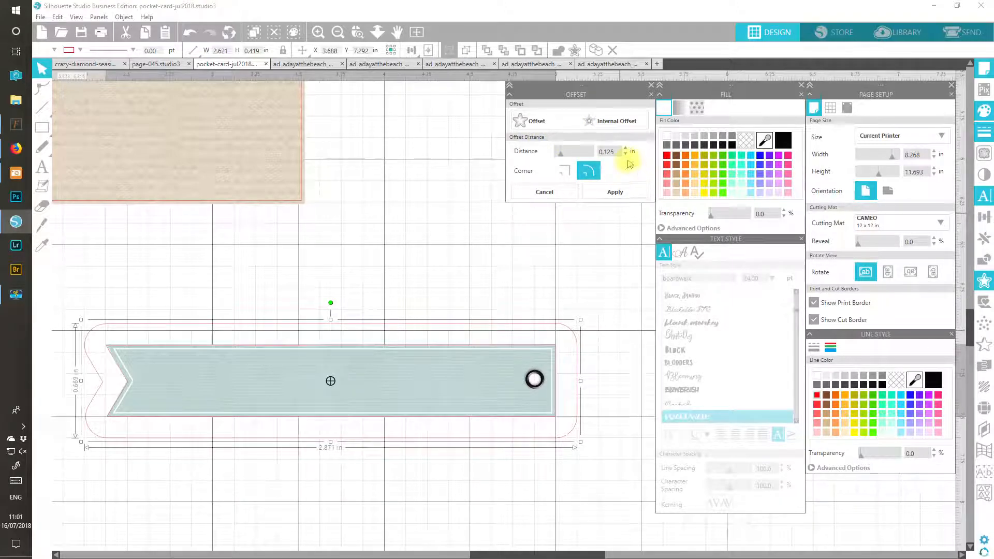
left_click(626, 155)
left_click(626, 155)
left_click(626, 155)
left_click(626, 155)
left_click(626, 155)
left_click(626, 156)
left_click(626, 156)
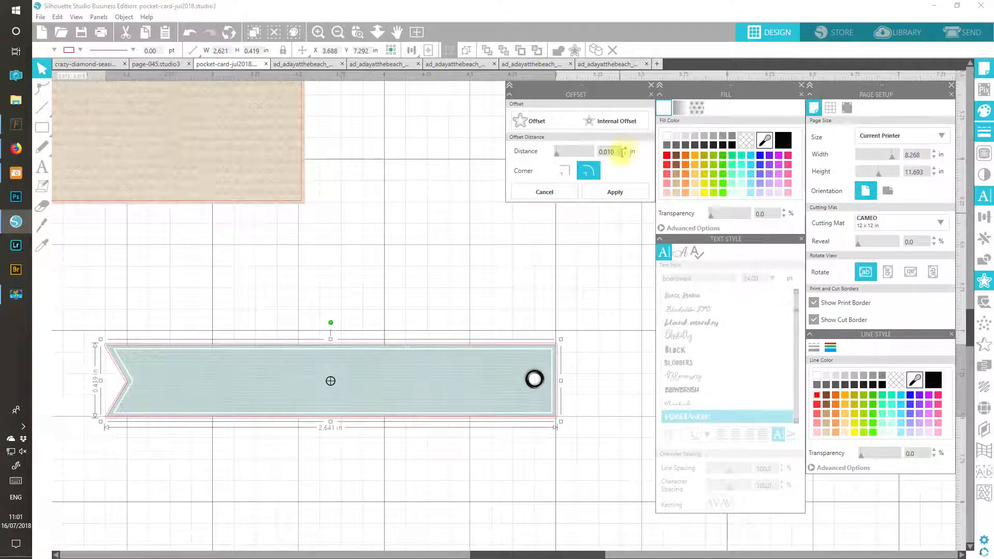
Give the offset shape a transparent outline and a blue fill, and send it behind the banner.
left_click(317, 32)
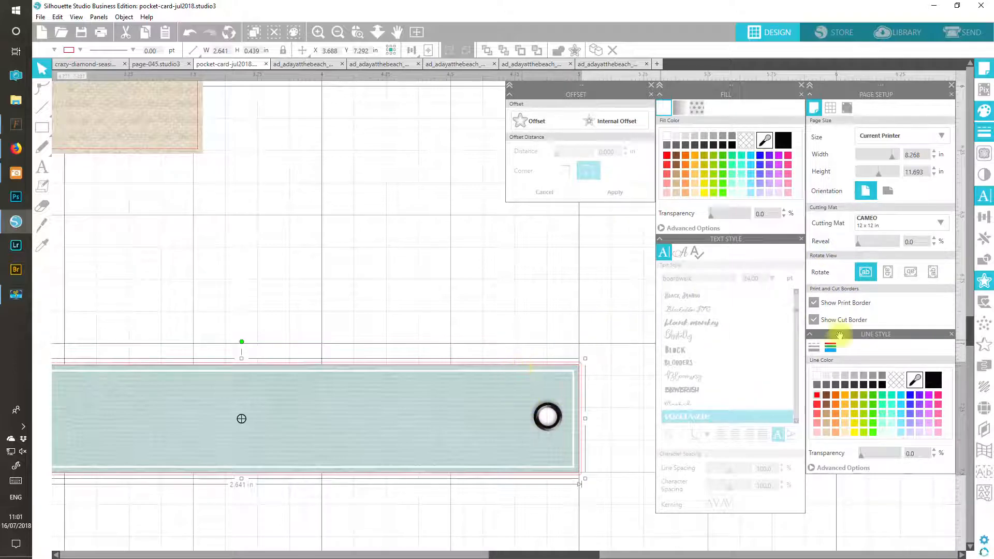
left_click(897, 380)
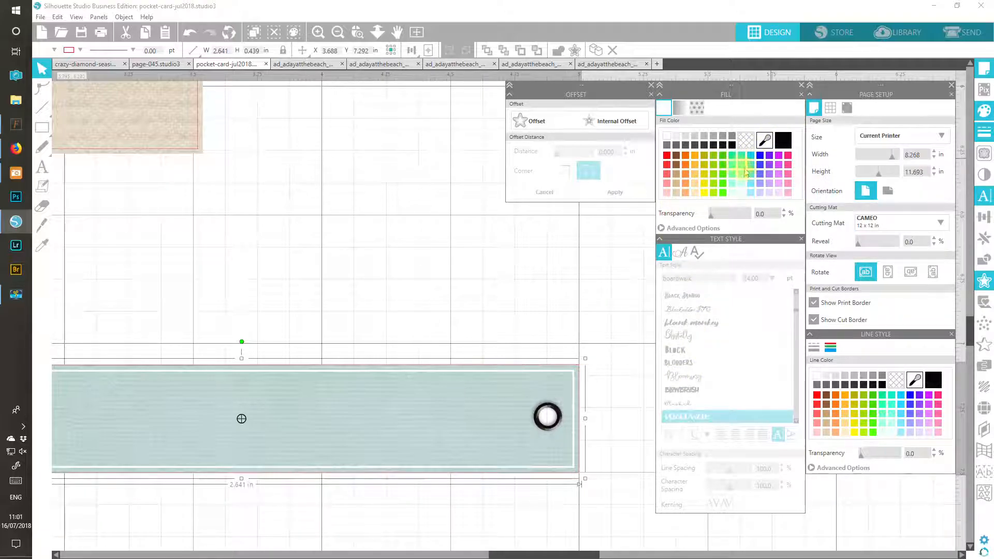
left_click(761, 156)
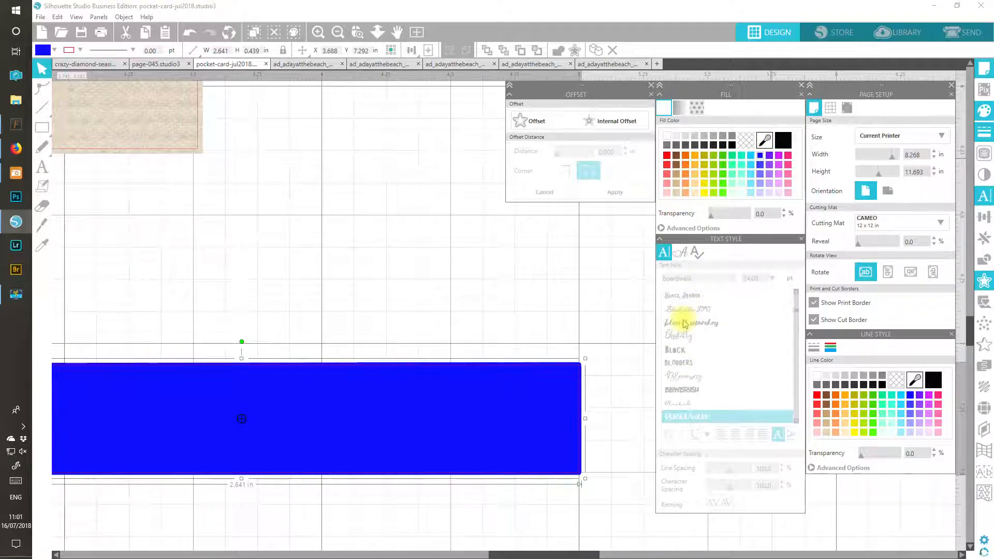
left_click(540, 52)
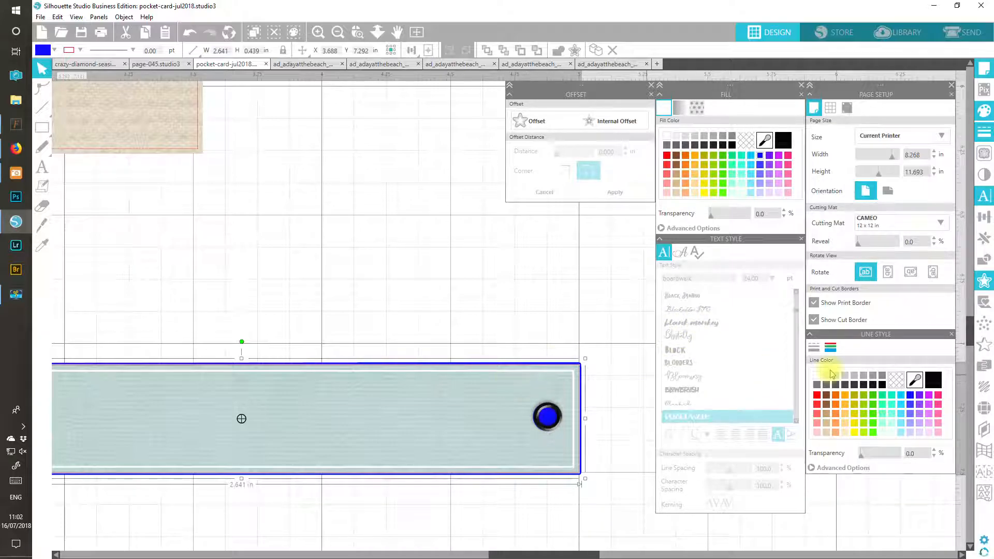
Change the offset shape's fill to a pale teal, hex C1DFE3, that blends with the banner.
left_click(662, 228)
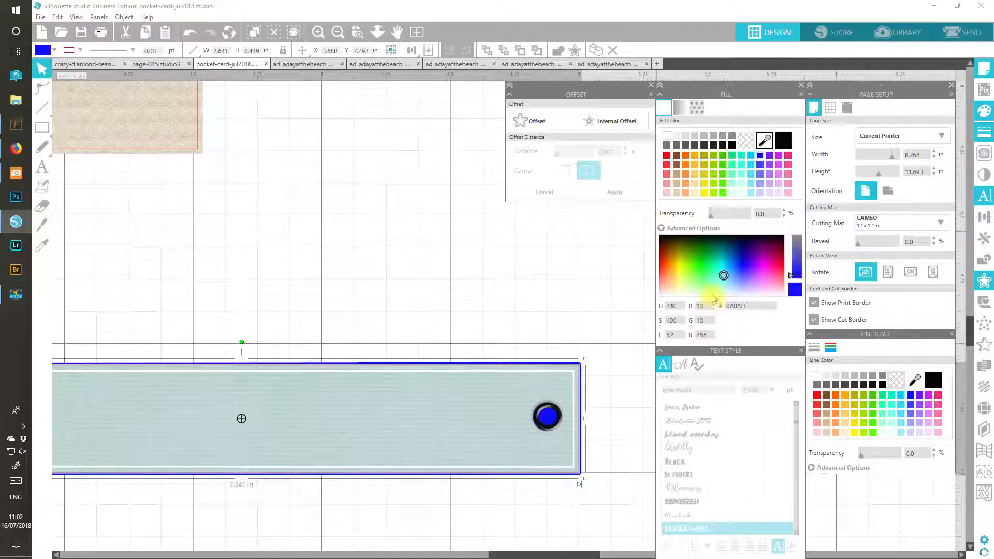
left_click(724, 276)
left_click_drag(725, 277, 728, 273)
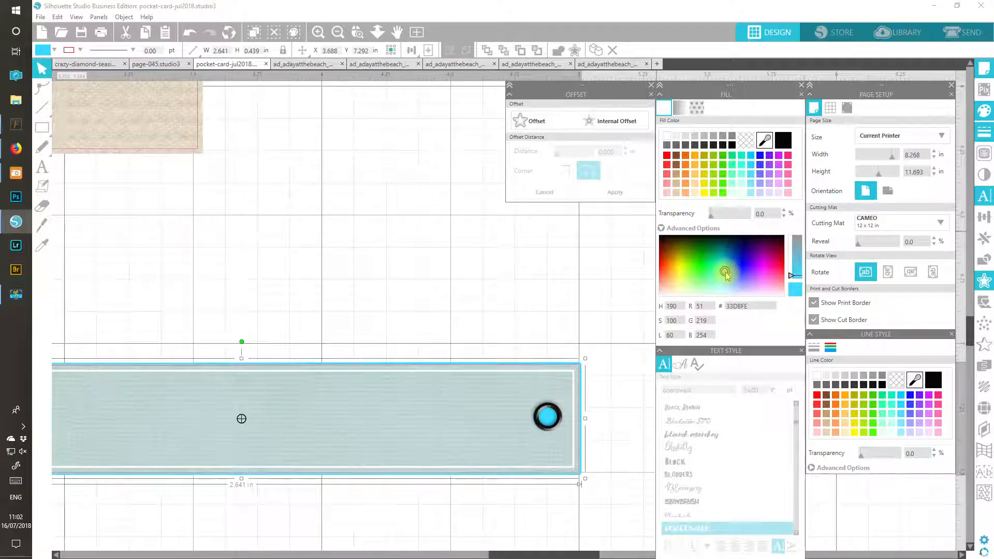
left_click(797, 243)
left_click_drag(797, 246, 800, 259)
left_click_drag(727, 279, 731, 289)
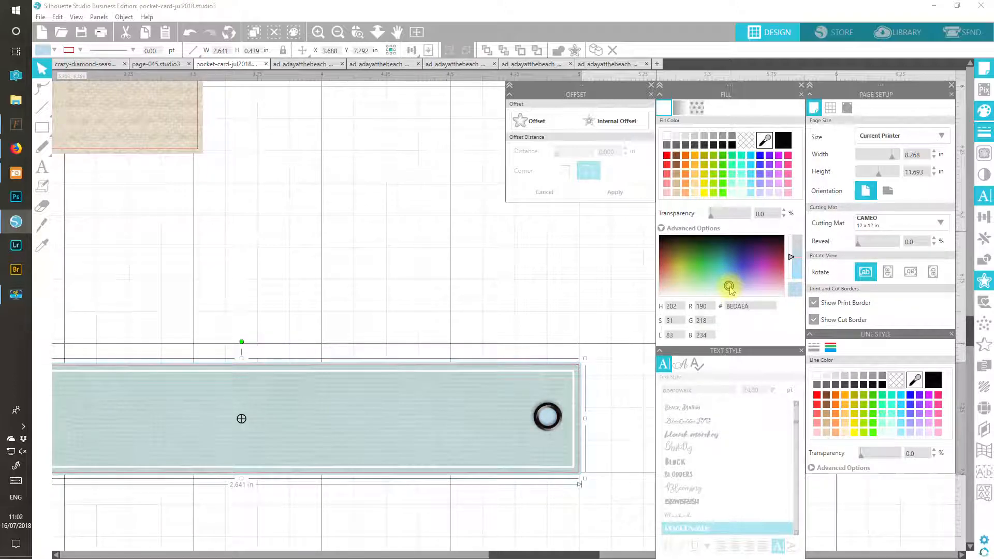
left_click_drag(730, 289, 728, 289)
left_click_drag(726, 286, 725, 289)
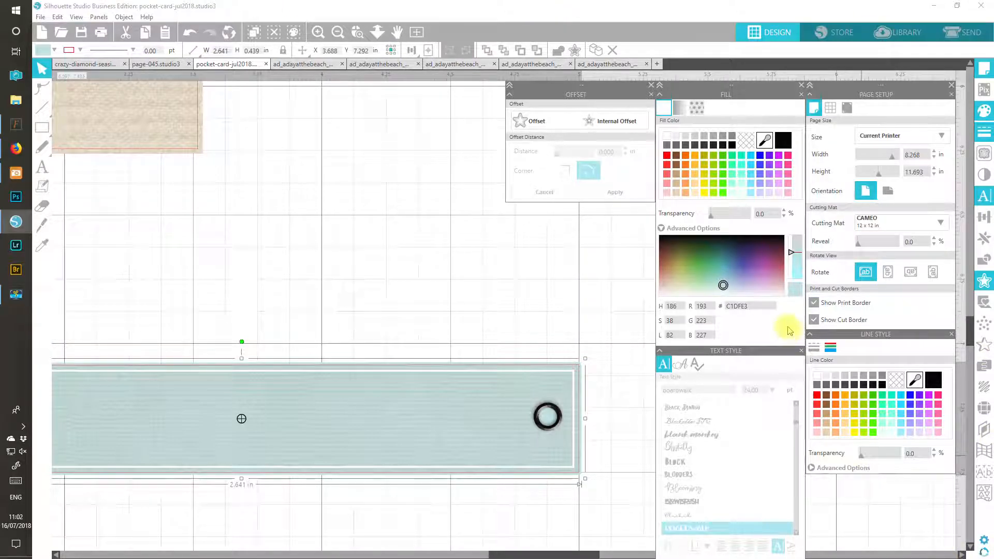
left_click(438, 253)
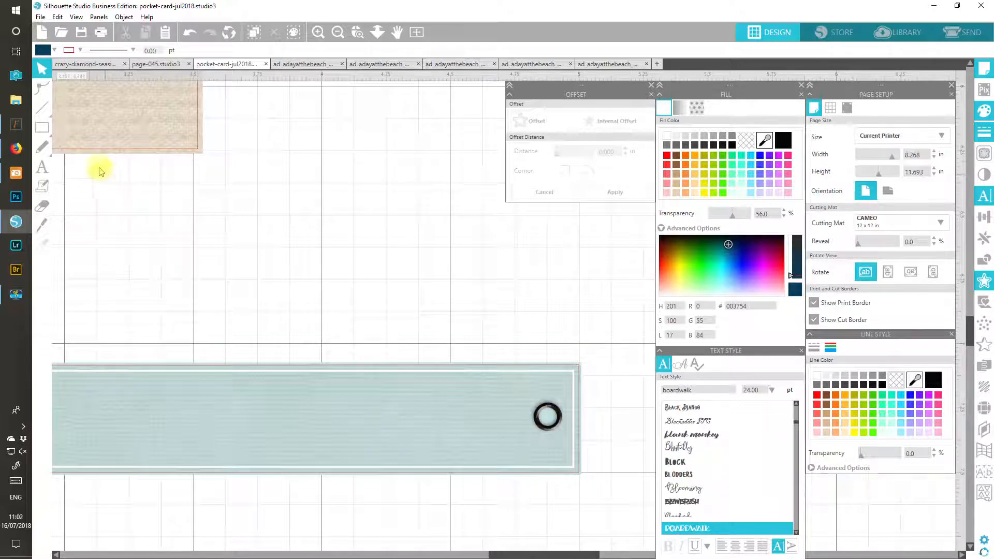
Draw a circle about 0.12 in across above the eyelet, filled white at 0% transparency.
mouse_move(42, 128)
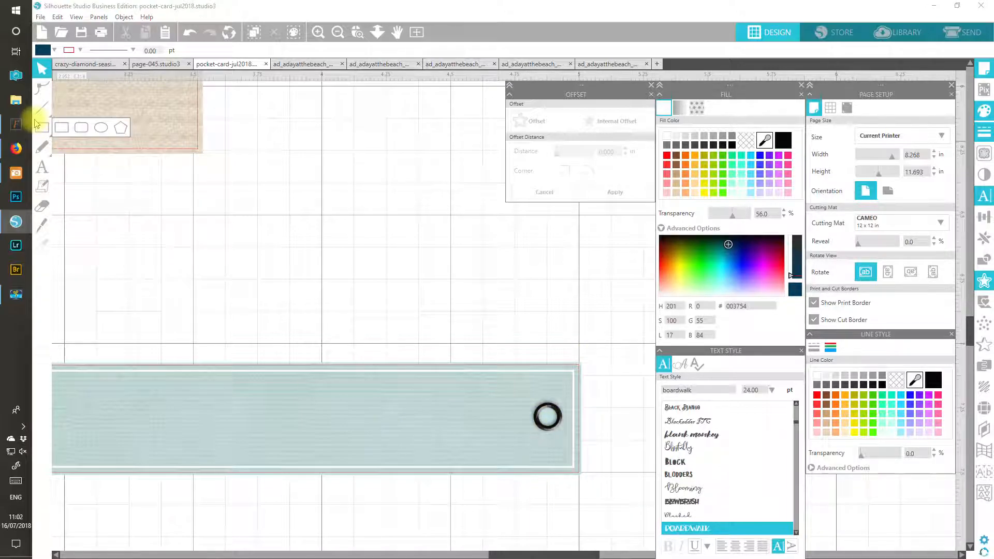
left_click(100, 128)
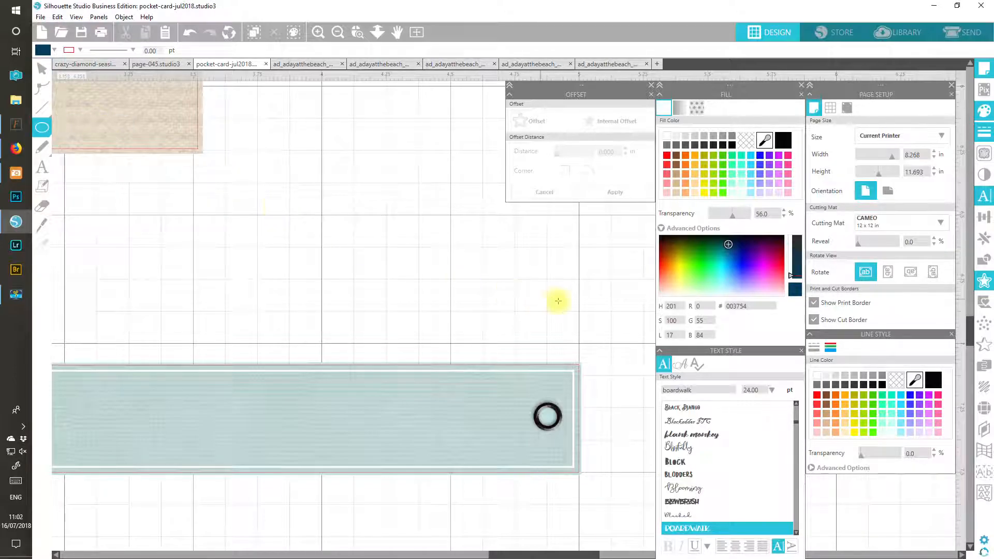
left_click(668, 138)
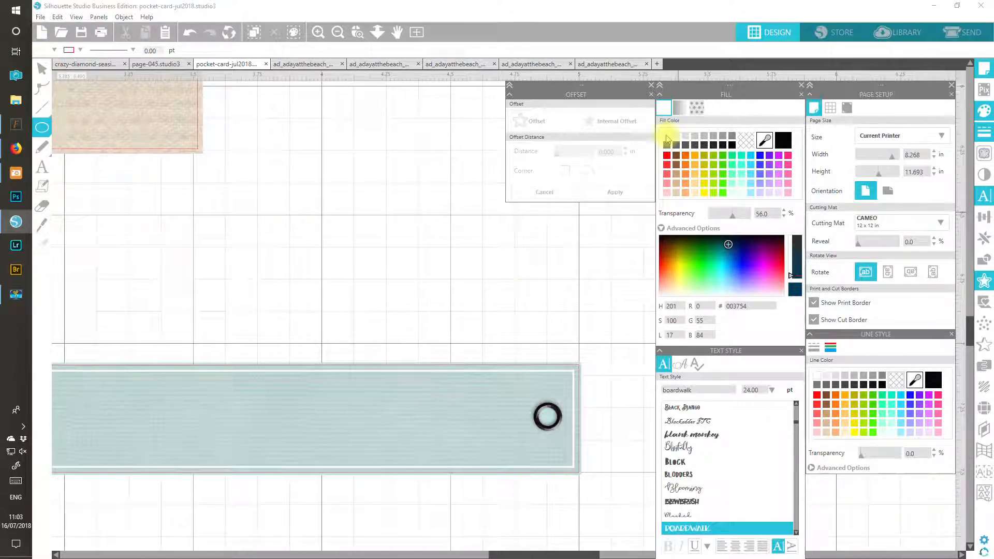
left_click_drag(733, 215, 689, 211)
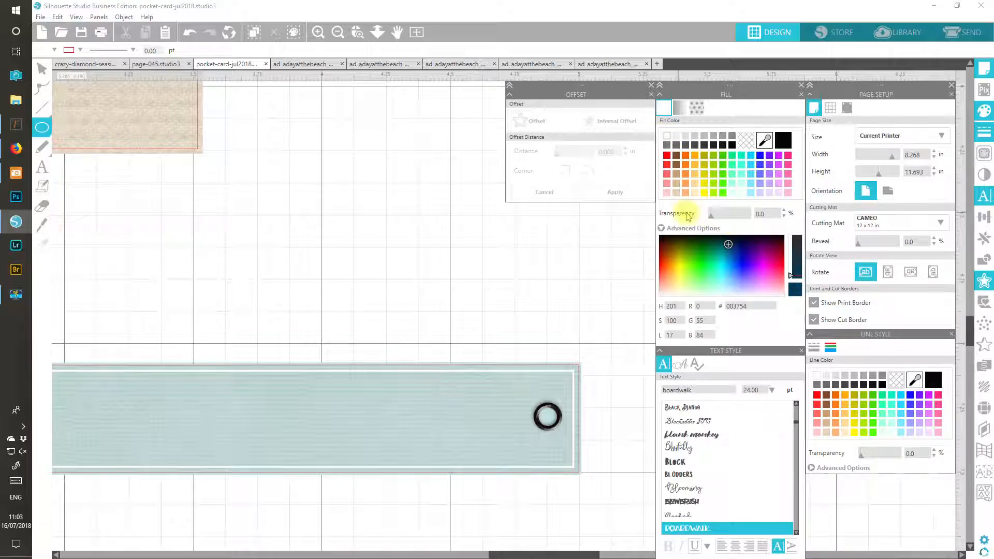
left_click_drag(492, 294, 526, 330)
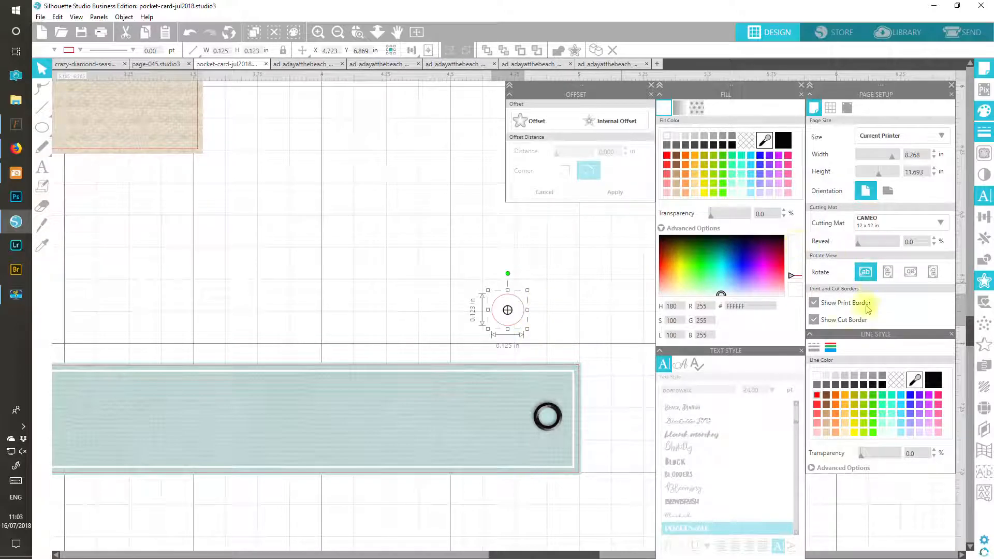
Make the circle's outline transparent and place it at the eyelet, layered behind the banner but in front of the pale teal shape.
left_click(897, 381)
left_click_drag(519, 326, 557, 423)
left_click(537, 50)
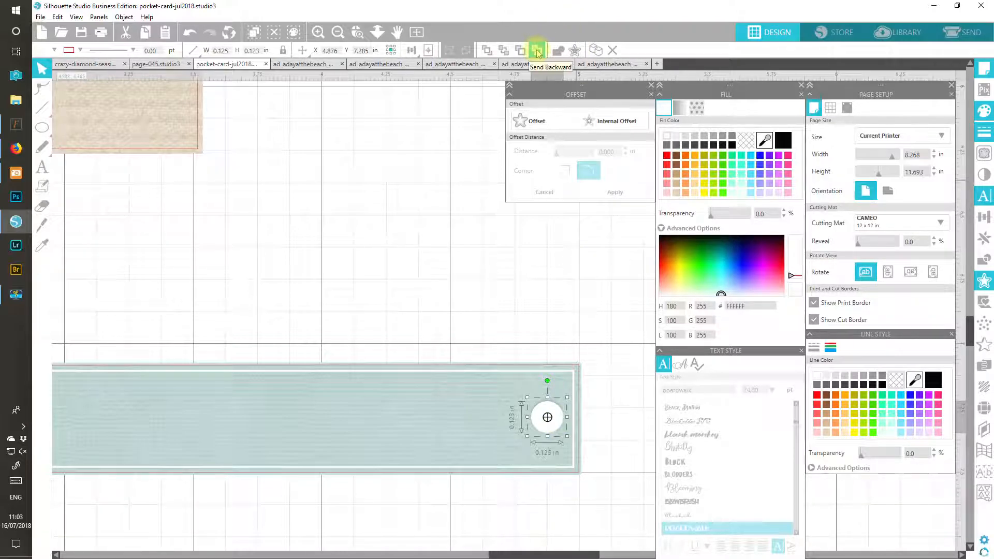
left_click(537, 50)
left_click(606, 382)
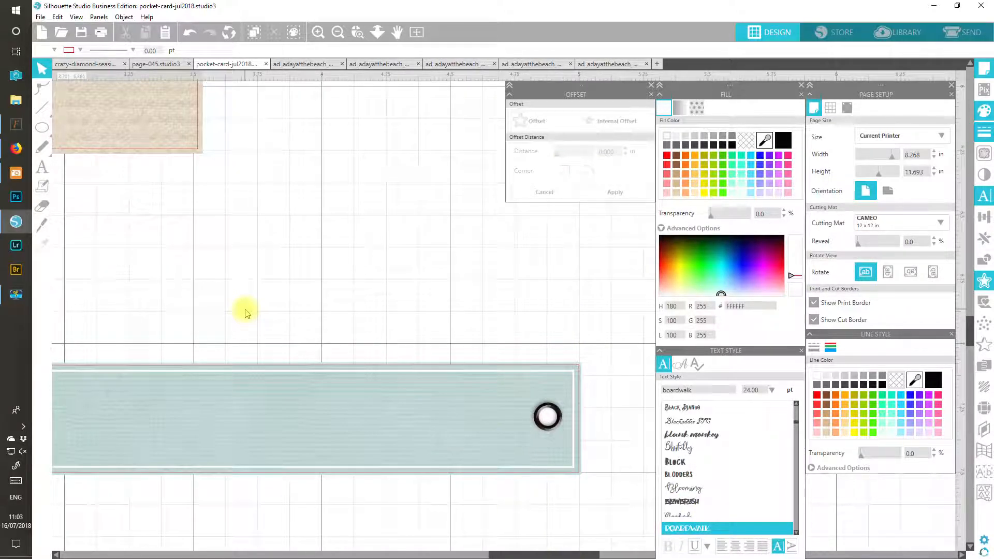
Move the "HOT, HOT, HOT!" text onto the banner, fitting it between the notch and the eyelet.
left_click(572, 435)
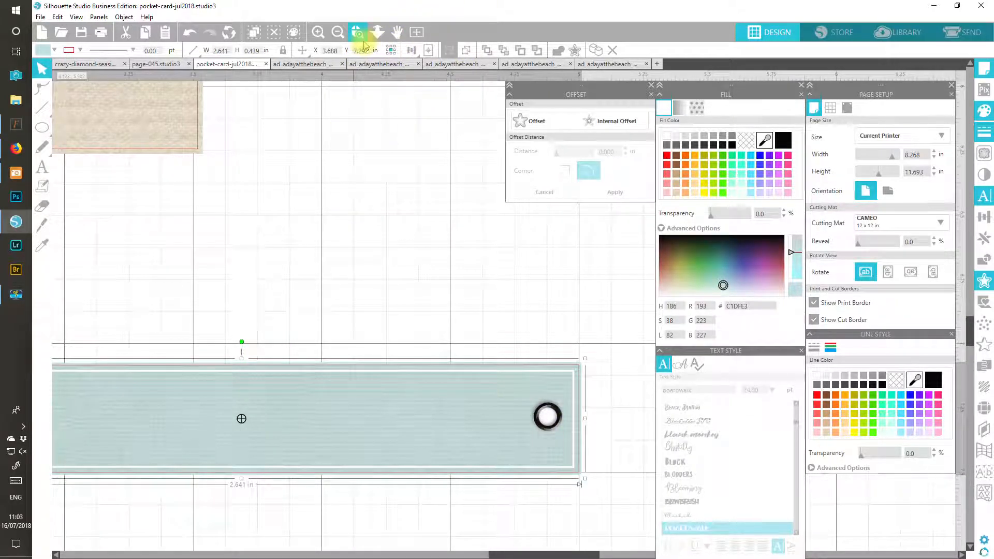
left_click(337, 33)
left_click(337, 33)
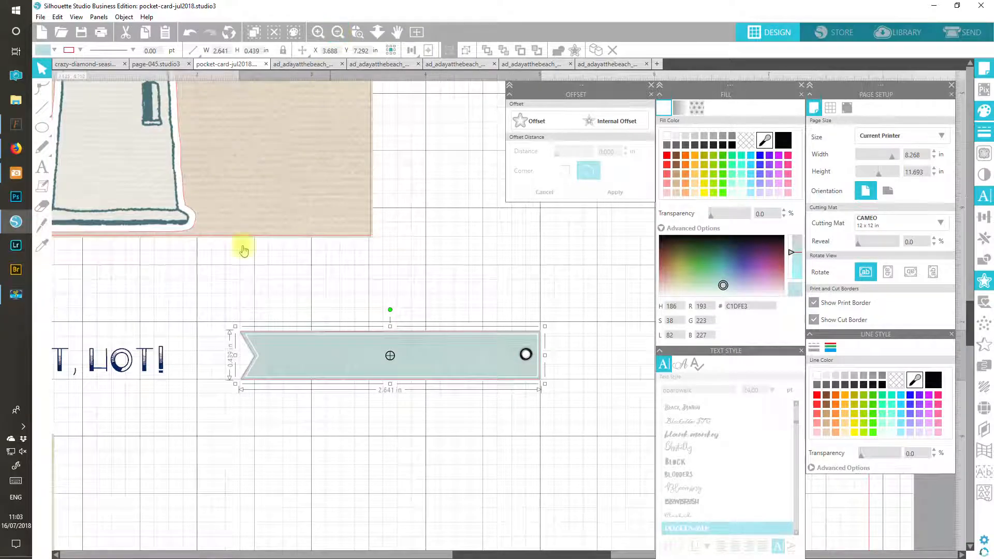
left_click_drag(147, 362, 409, 439)
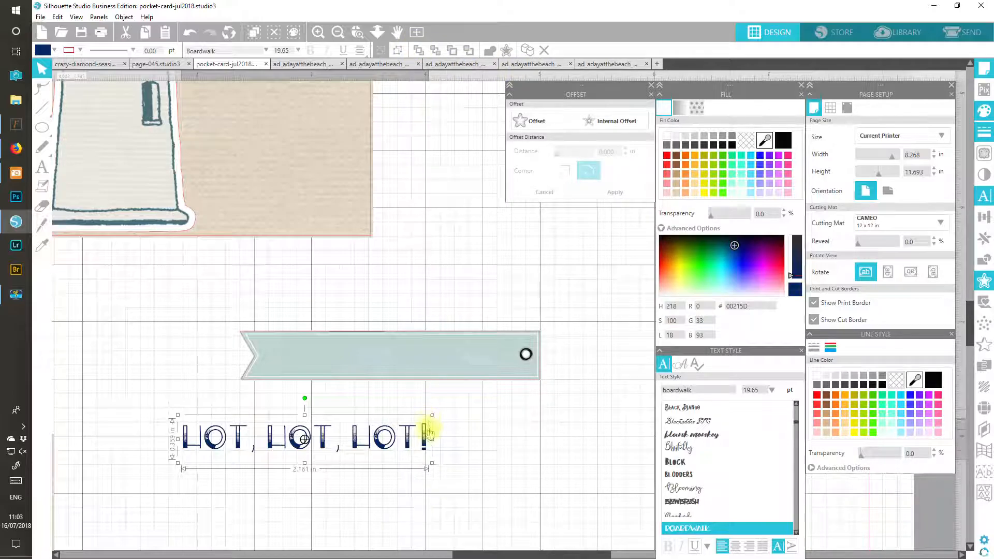
left_click_drag(427, 438, 511, 357)
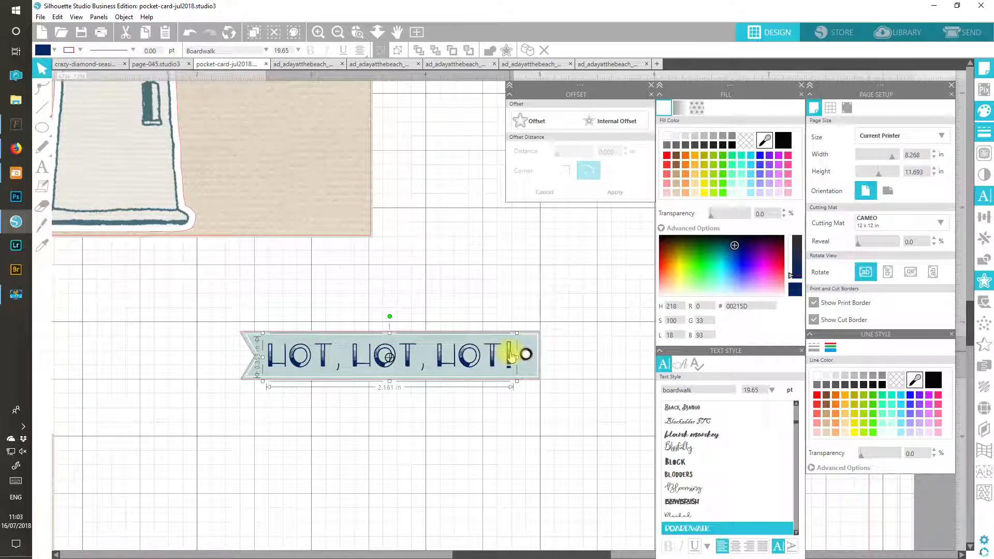
left_click_drag(511, 357, 510, 357)
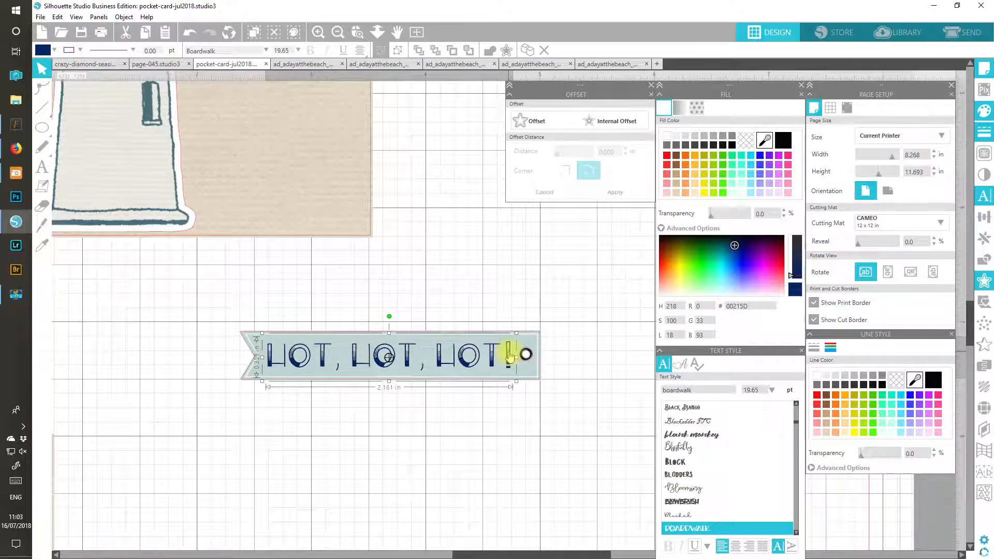
double_click(510, 358)
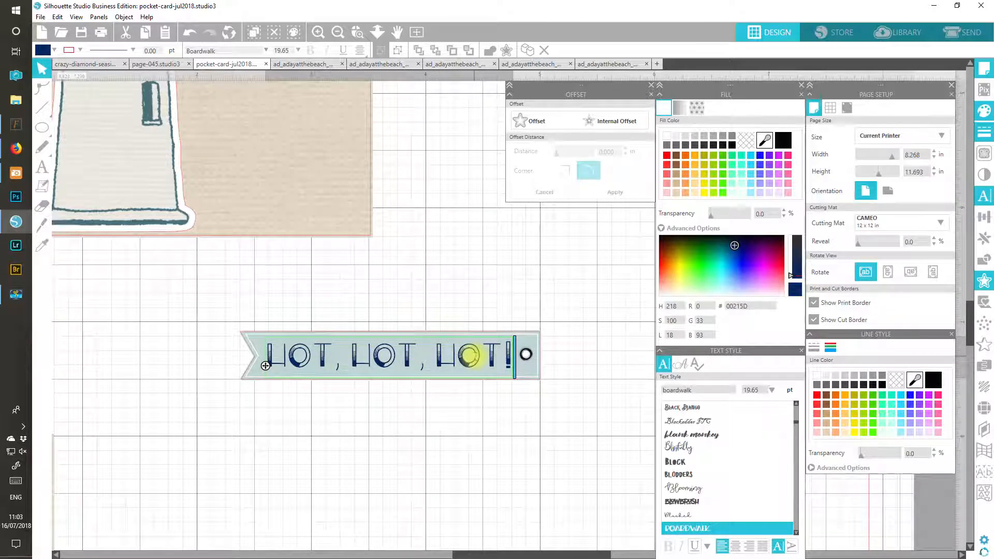
Move the assembled banner with its text and eyelet onto the lower part of the card, across the lighthouse base.
left_click(418, 443)
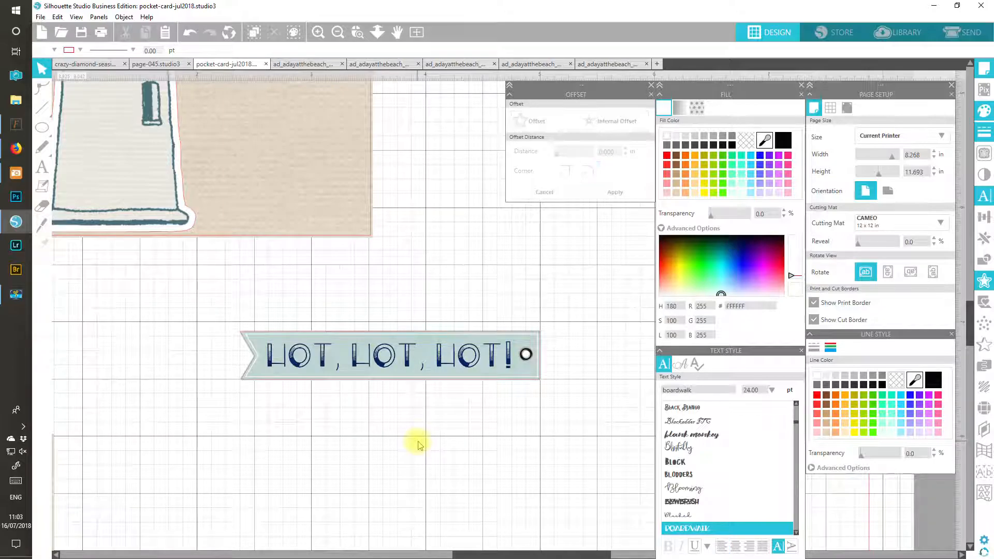
left_click(489, 354)
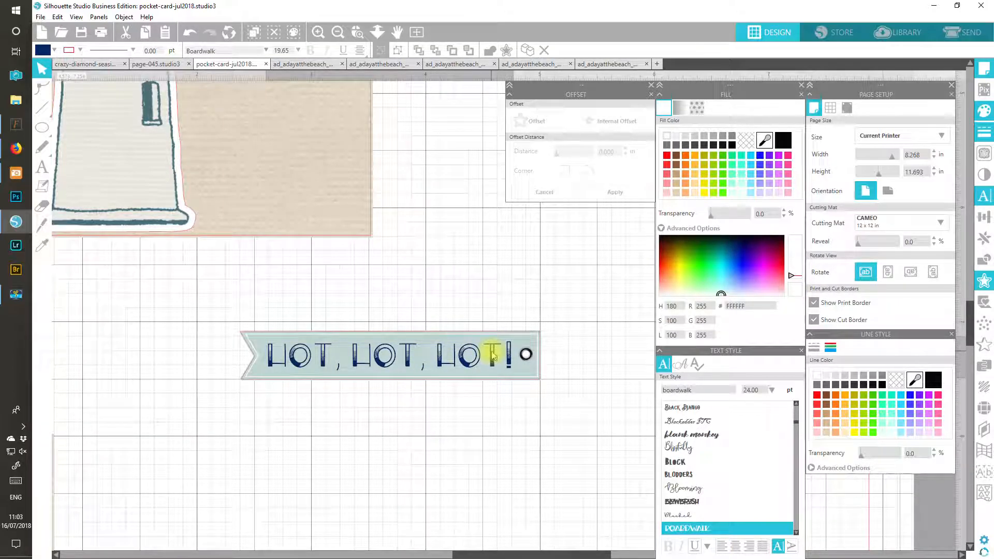
left_click_drag(414, 293, 305, 186)
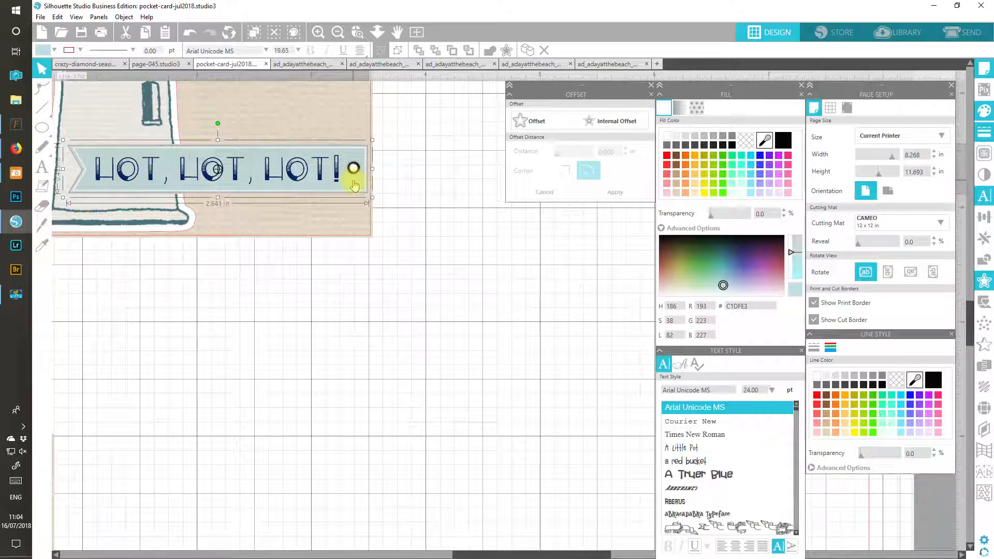
left_click_drag(355, 186, 355, 185)
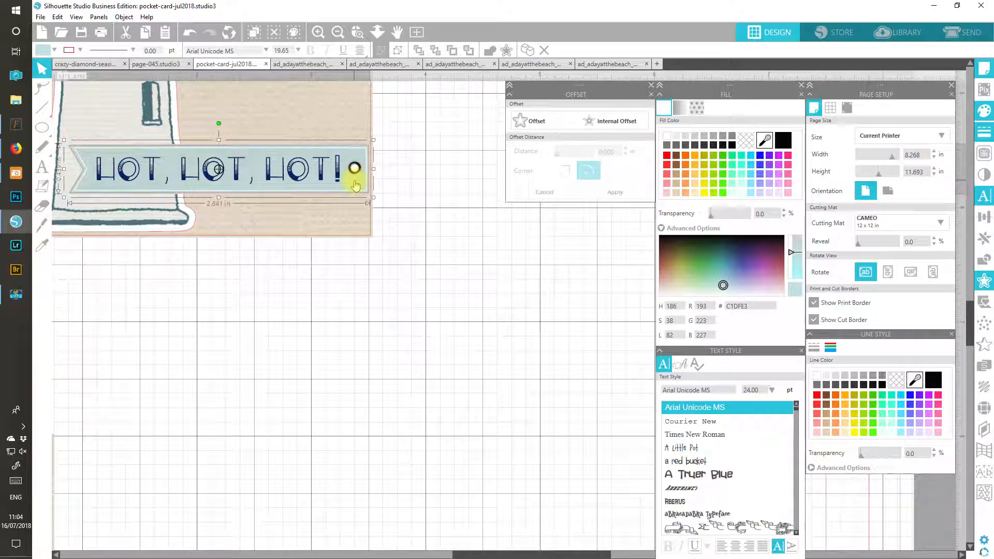
left_click(416, 33)
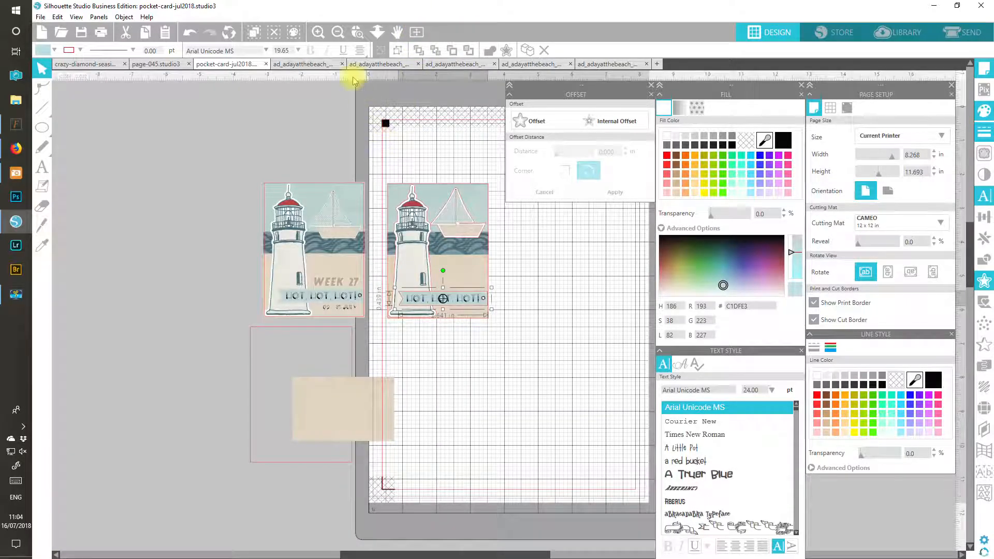
left_click(318, 33)
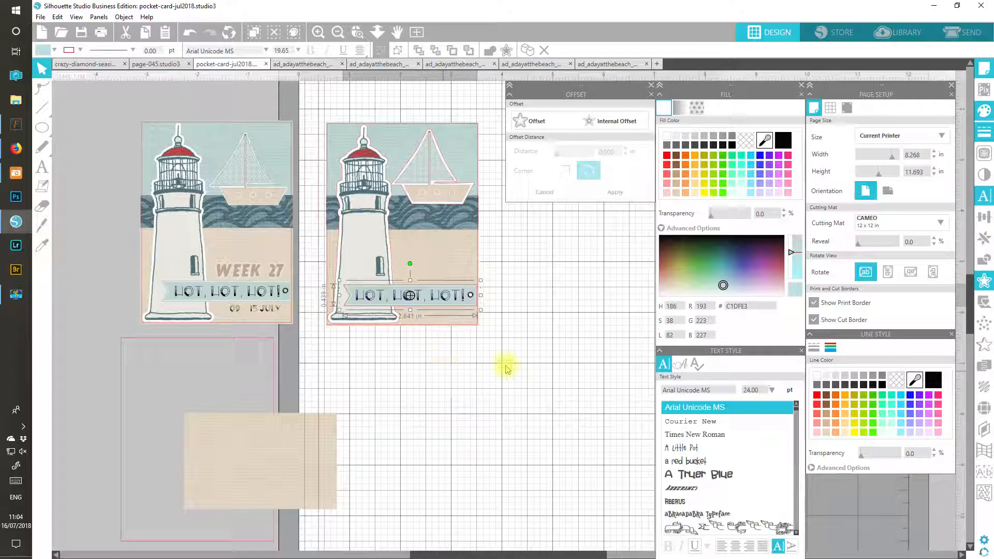
left_click(661, 228)
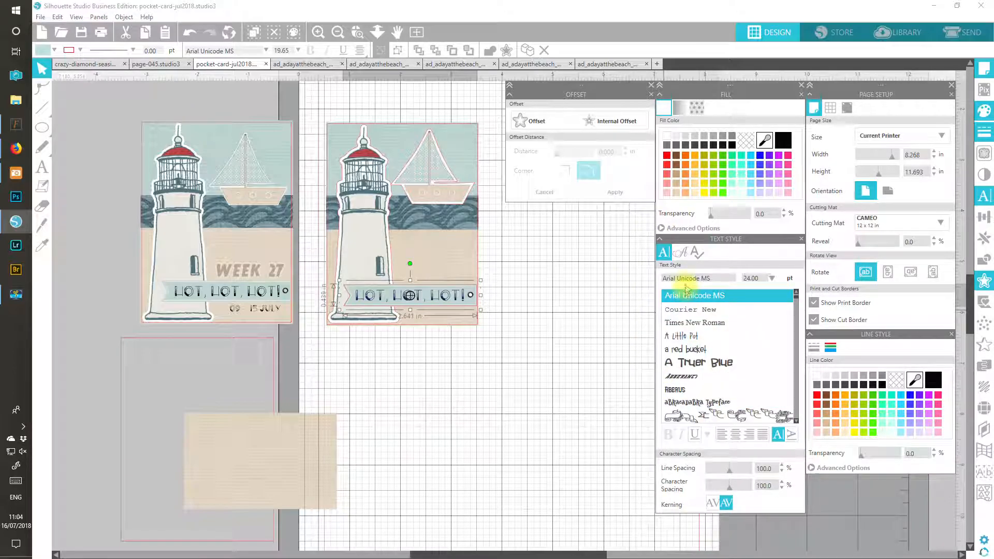
left_click(666, 279)
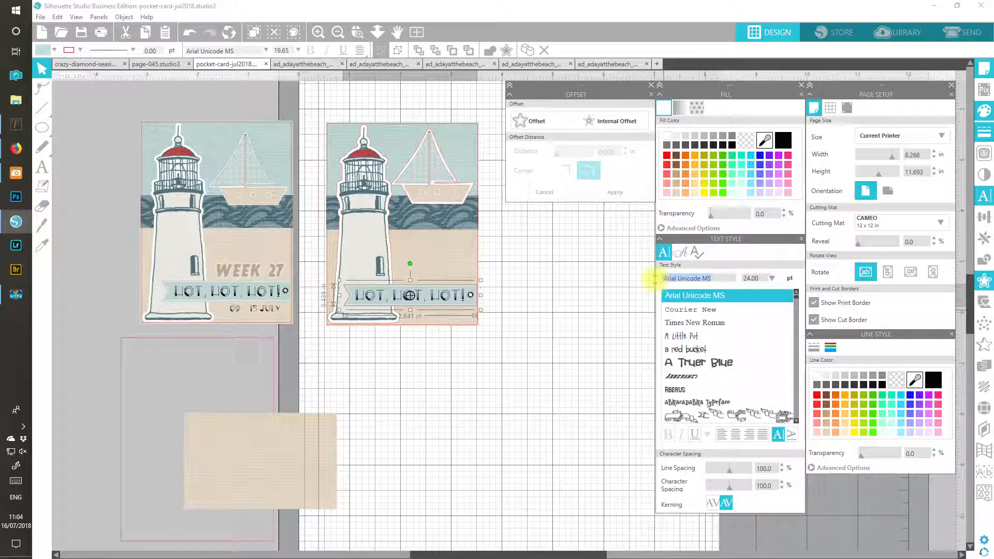
type("b")
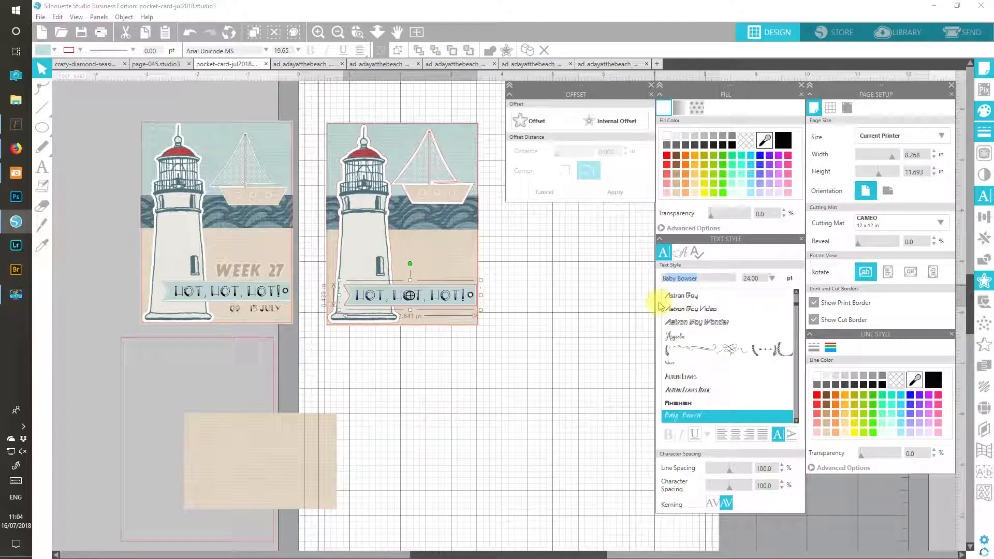
type("o")
left_click(691, 278)
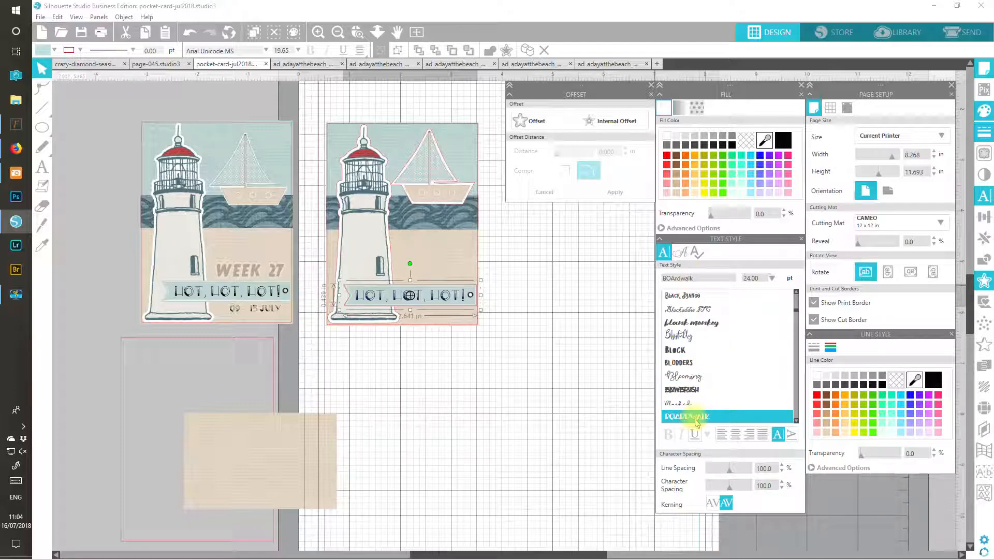
key("Escape")
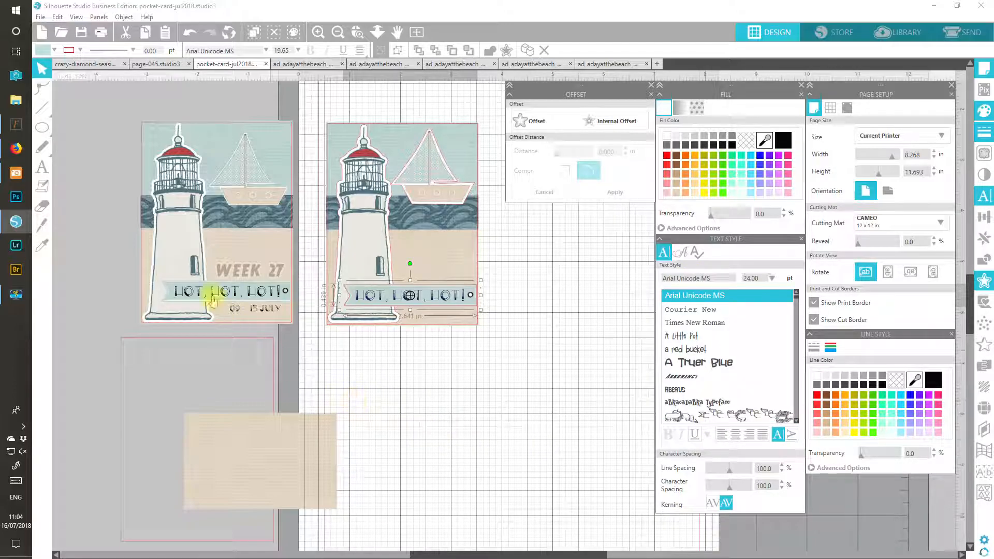
Add the text "09 - 15 JULY" in the Boardwalk font at 24 pt on the blank page area below the card.
left_click(42, 167)
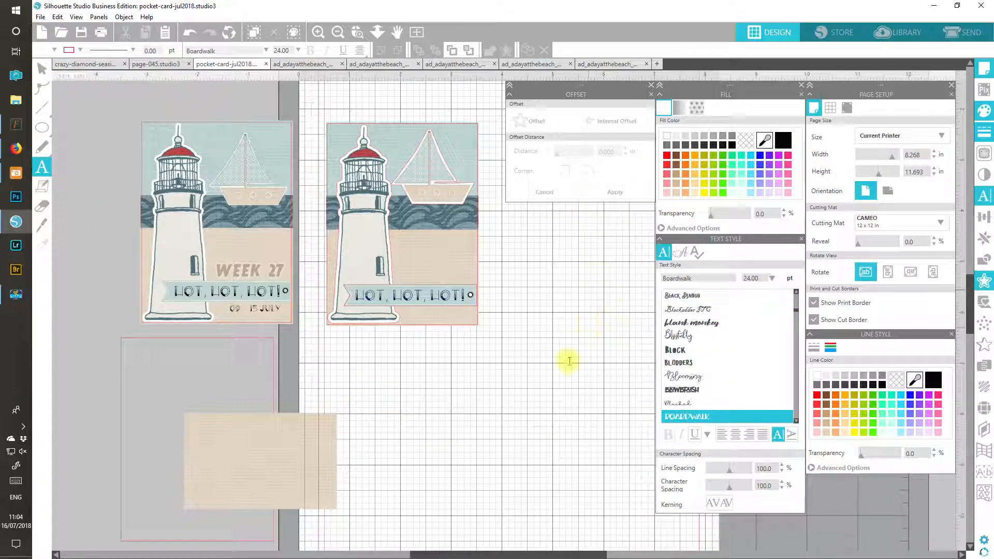
left_click(512, 425)
type("09 - 1")
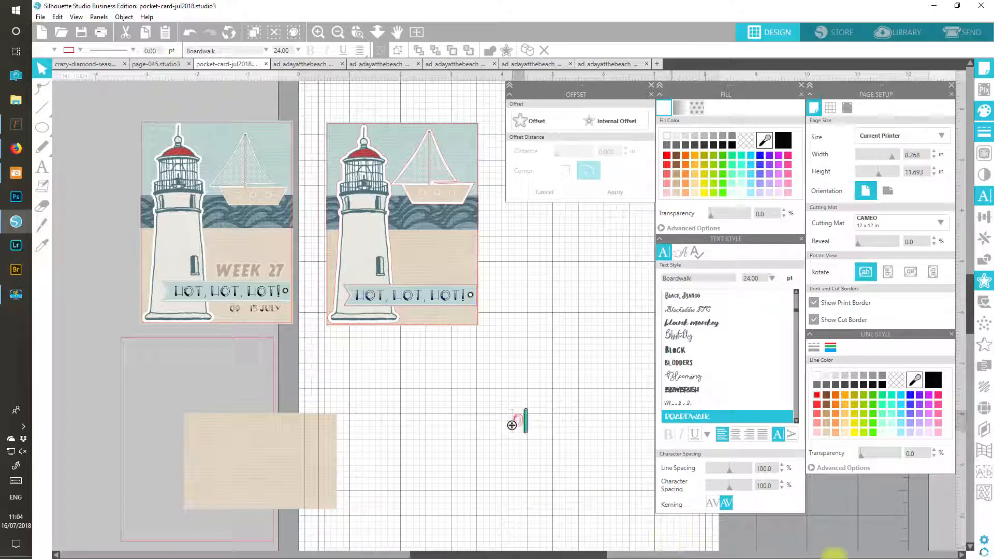
type("5")
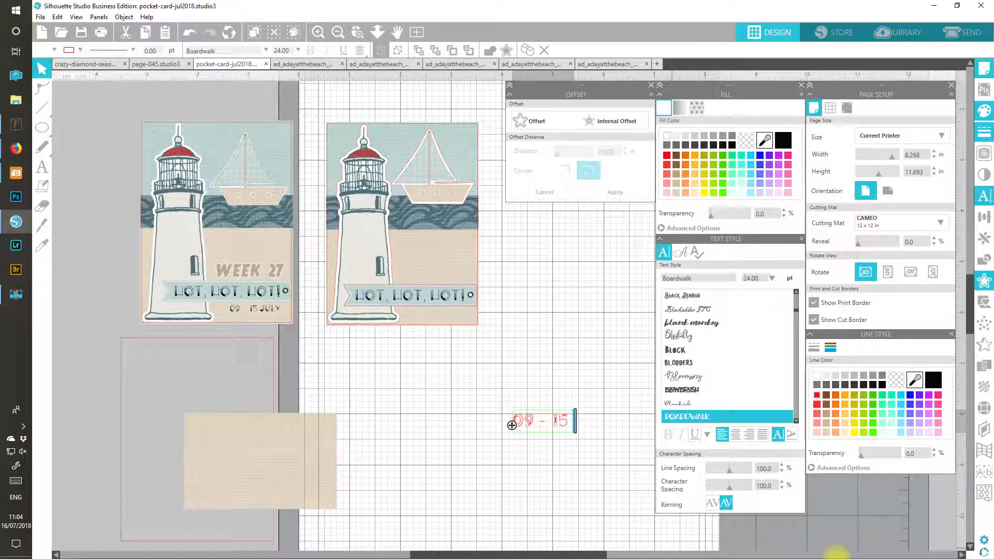
type(" JULY")
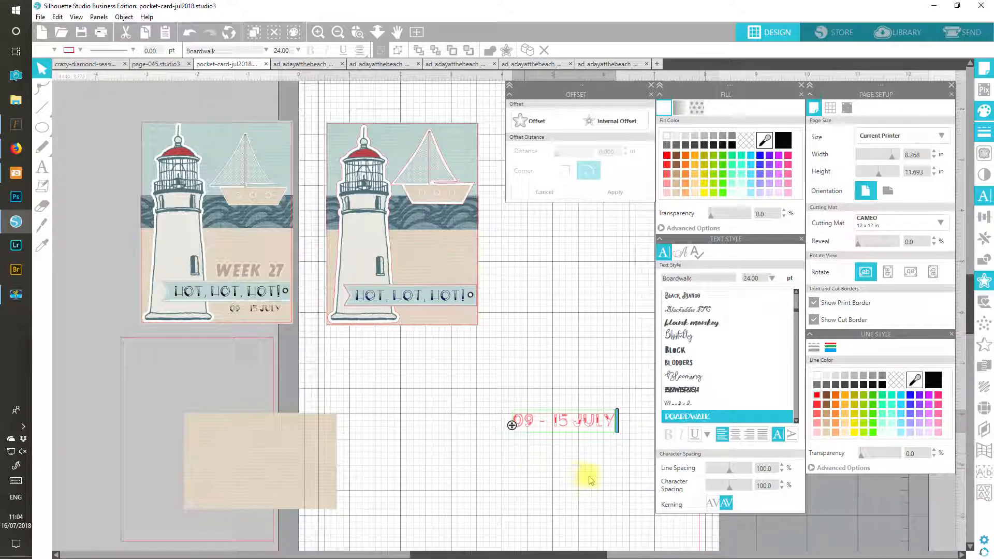
left_click(621, 420)
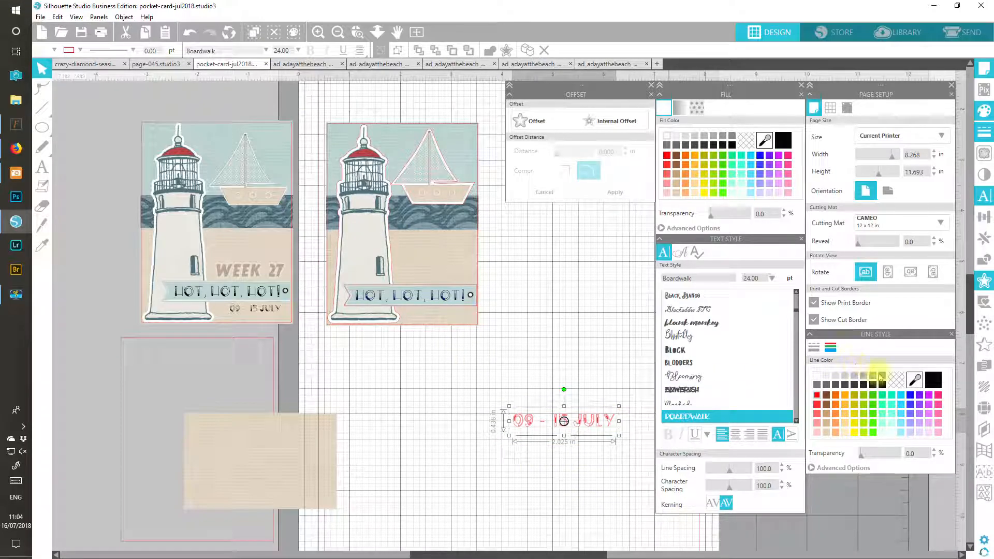
Give the date text a transparent outline and a dark navy fill, hex 0C2572.
left_click(896, 381)
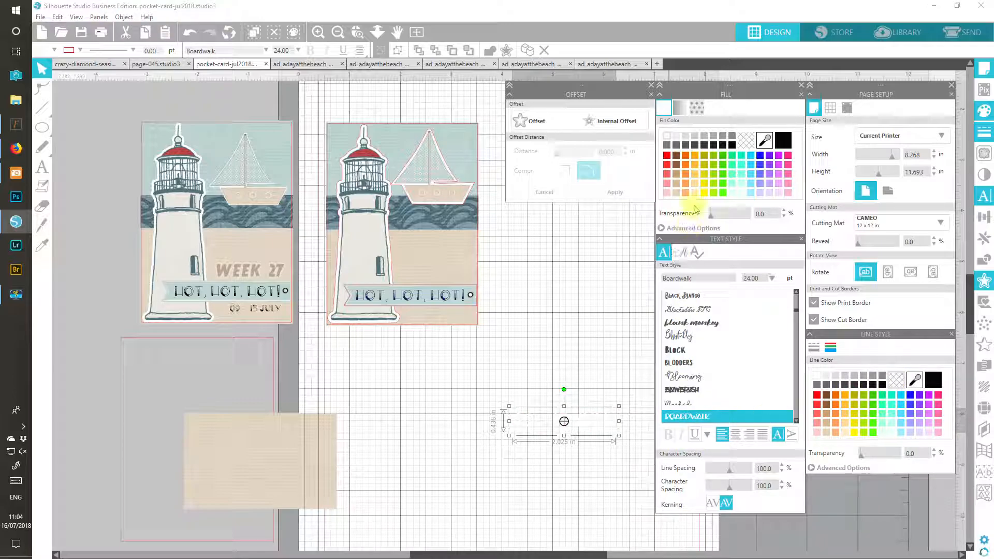
left_click(783, 140)
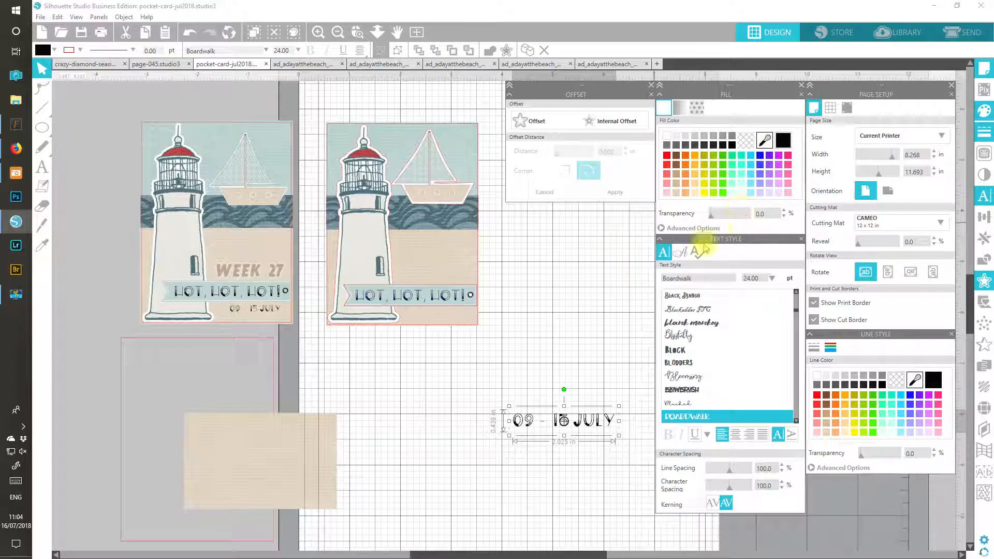
left_click(662, 229)
left_click(720, 275)
mouse_move(736, 274)
left_mouse_down()
mouse_move(734, 251)
mouse_move(791, 267)
left_mouse_up()
left_click_drag(732, 252, 735, 249)
left_click_drag(733, 249, 739, 252)
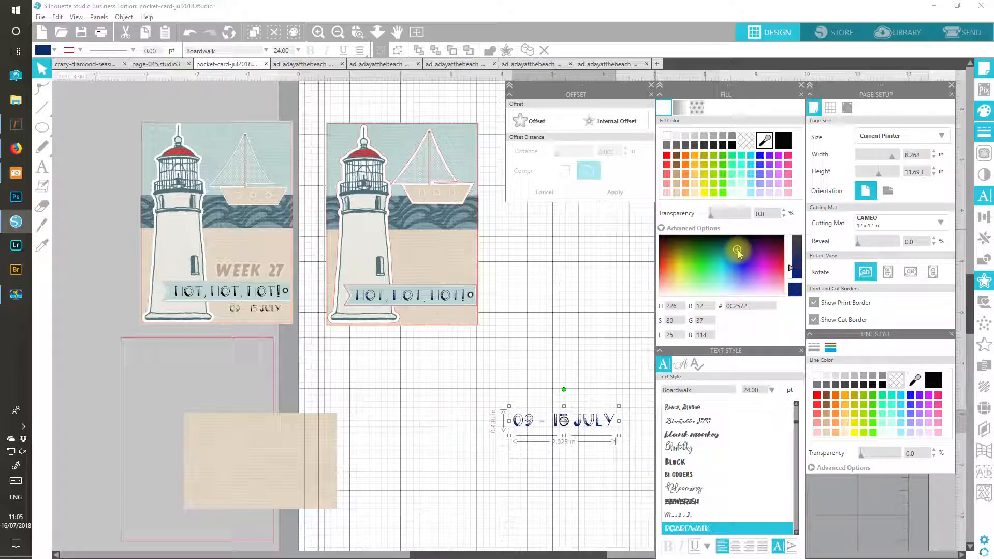
Shrink the date text to about 1 in wide and place it on the card beneath the banner's right half.
left_click(449, 300)
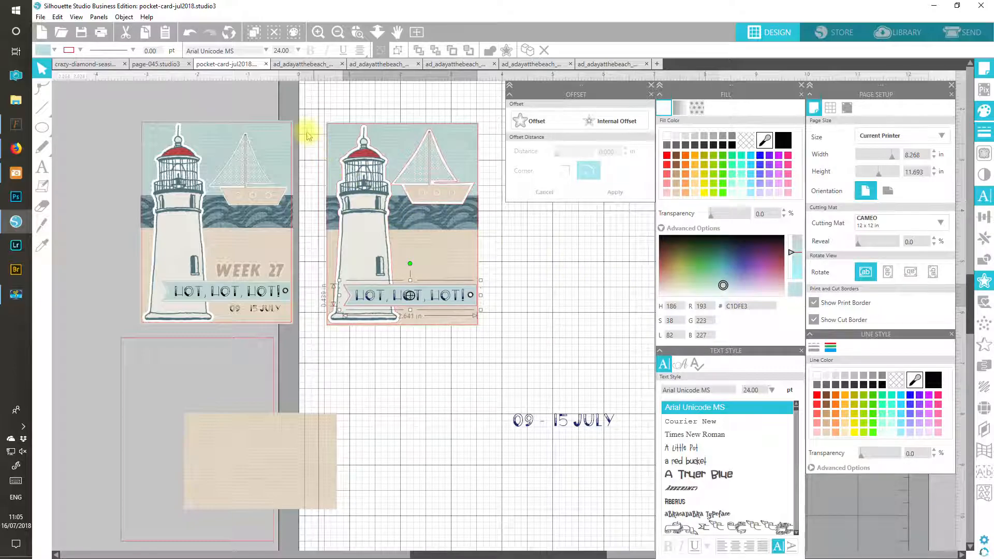
left_click(597, 423)
left_click_drag(598, 425, 464, 356)
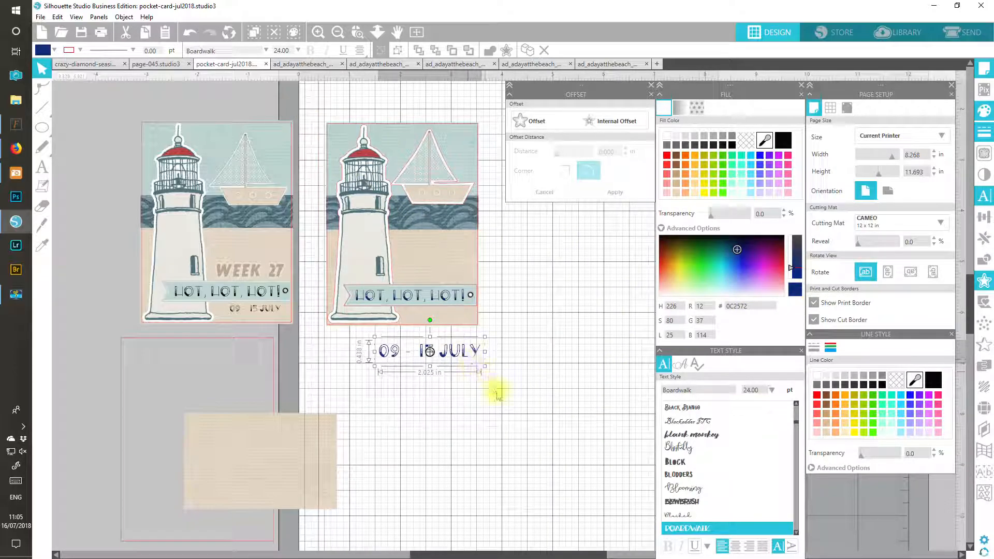
left_click_drag(374, 366, 462, 320)
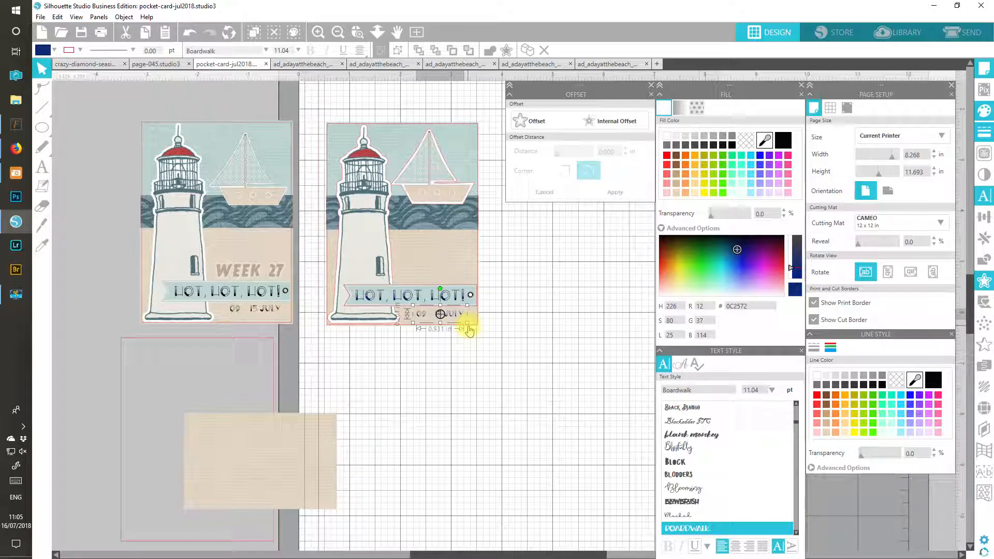
left_click_drag(413, 305, 406, 300)
left_click_drag(450, 323, 455, 317)
left_click(455, 366)
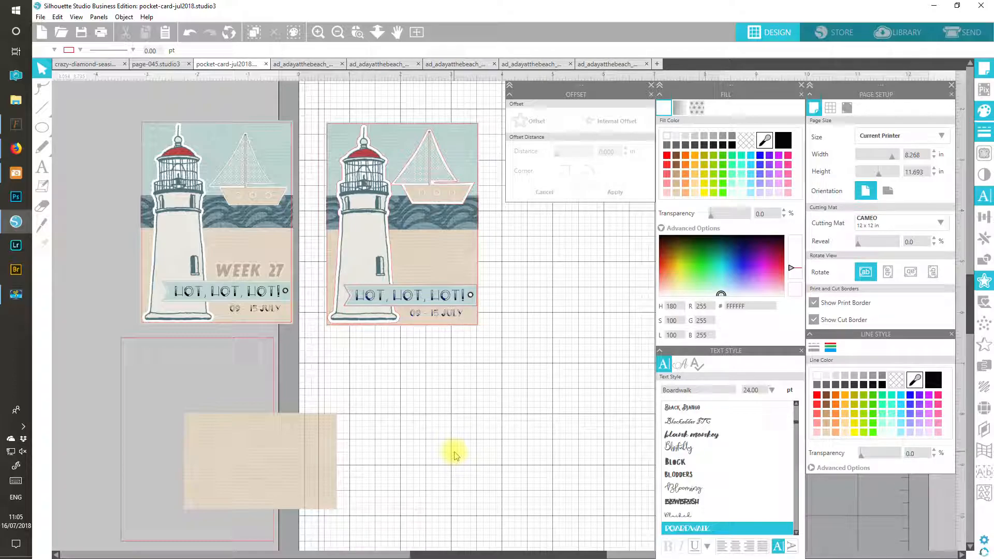
Move the beige patterned rectangle onto the page below the new card, and close the Offset options.
left_click_drag(262, 462, 531, 430)
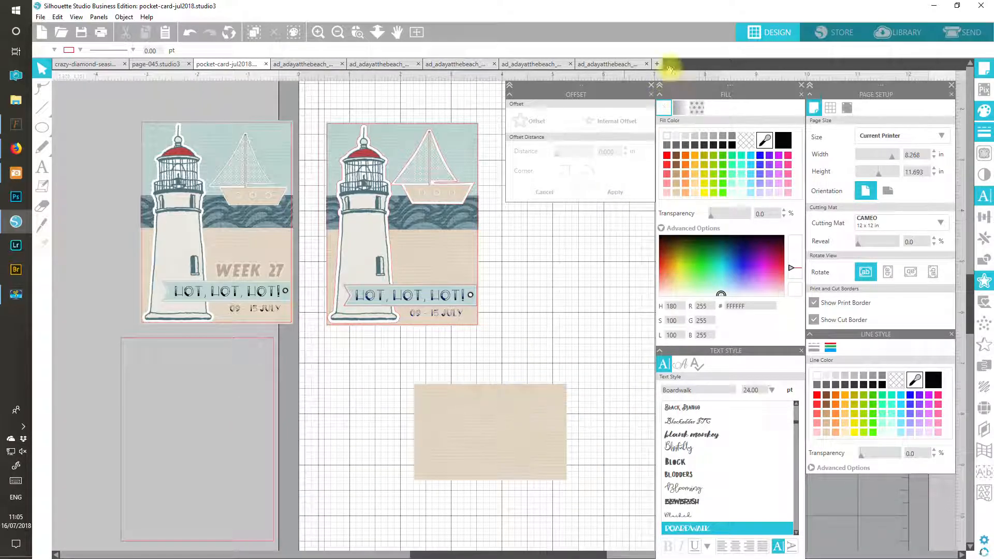
left_click(653, 85)
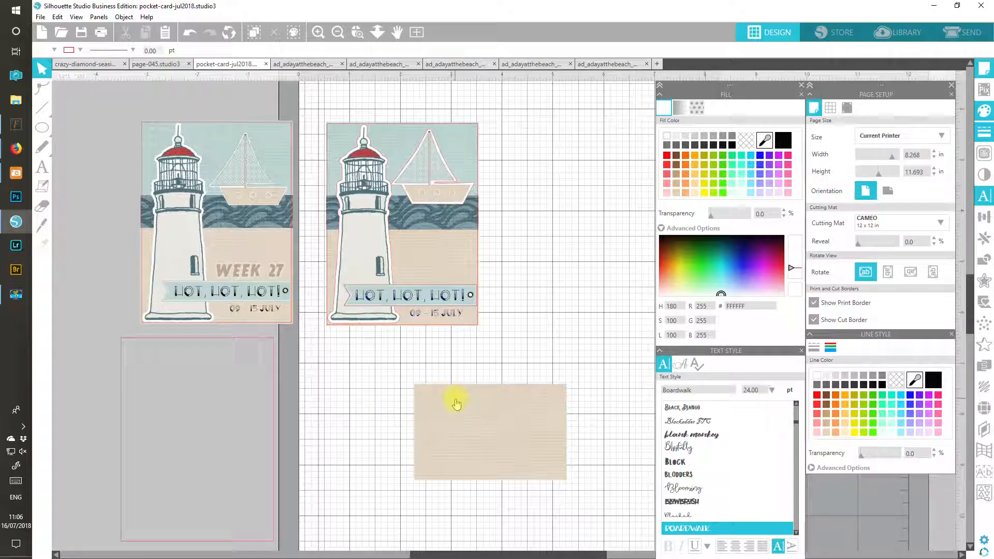
mouse_move(454, 412)
left_mouse_down()
mouse_move(445, 405)
mouse_move(460, 395)
left_mouse_up()
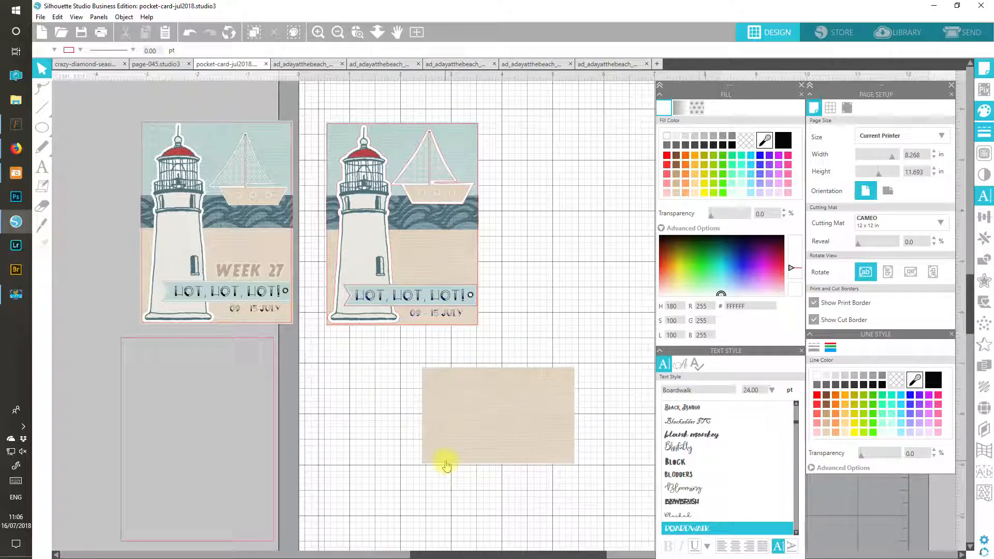
With nothing selected, set the text font to True Crimes and the fill colour to tan, hex C79E70.
left_click(233, 277)
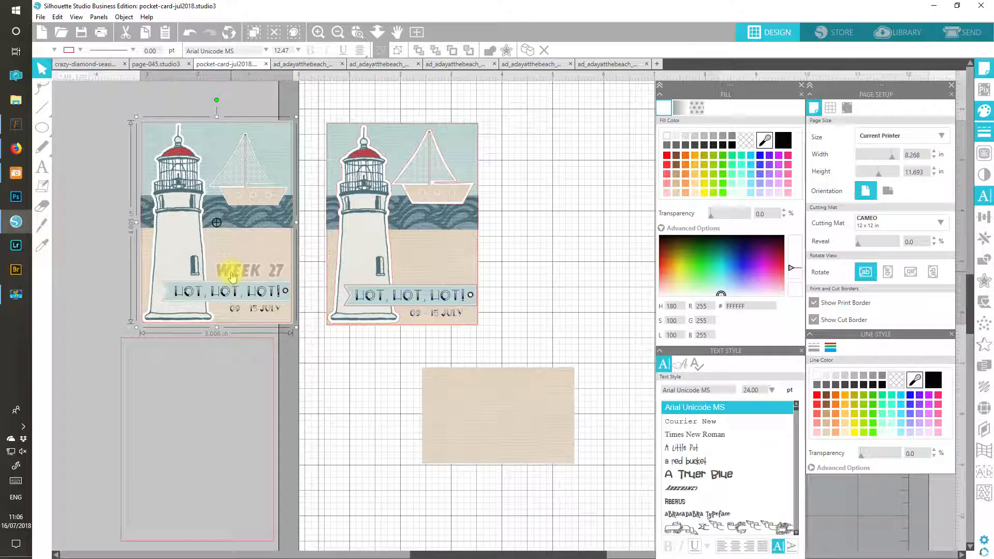
left_click(604, 400)
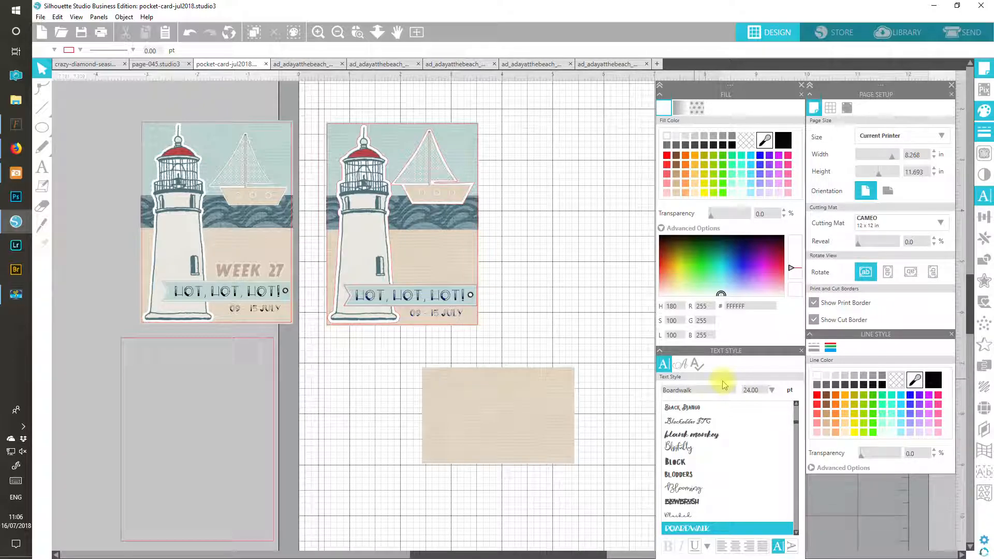
left_click_drag(706, 390, 651, 388)
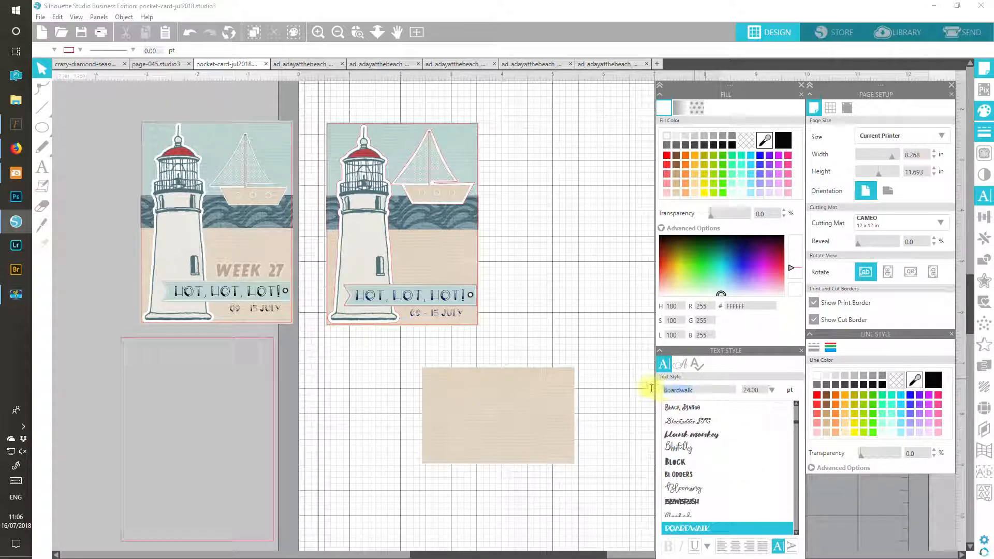
type("TRUe Crimes")
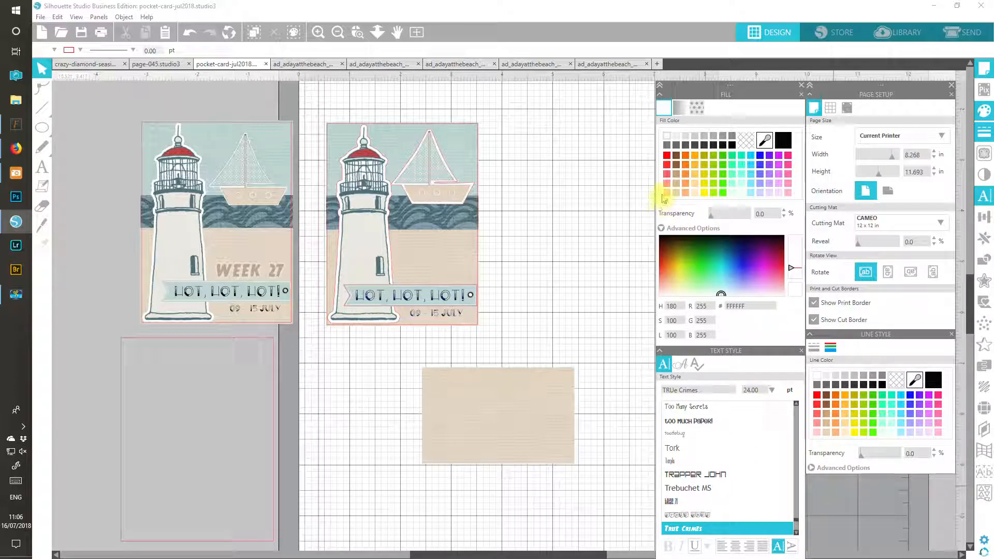
left_click(675, 173)
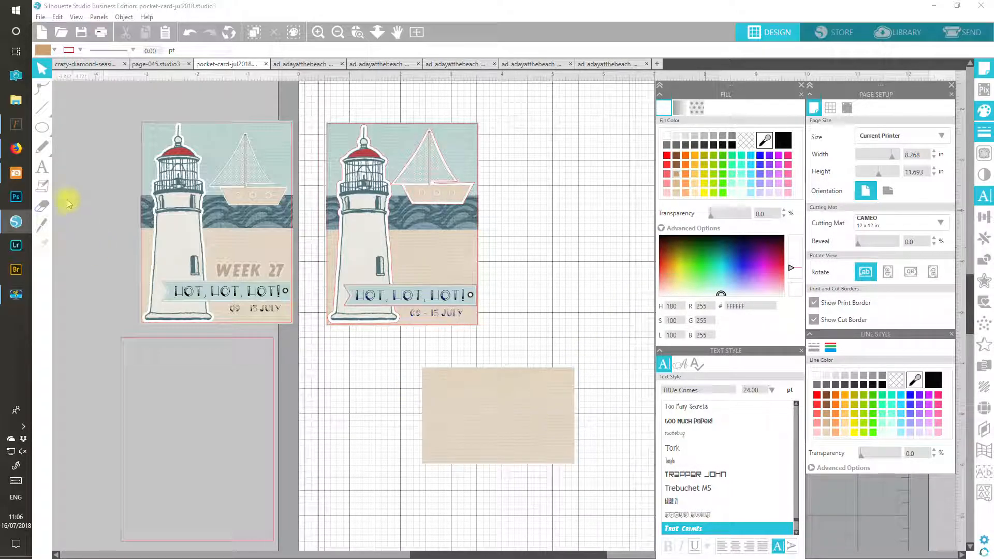
Add the text "WEEK 27" in 24 pt True Crimes on the beige rectangle.
left_click(41, 168)
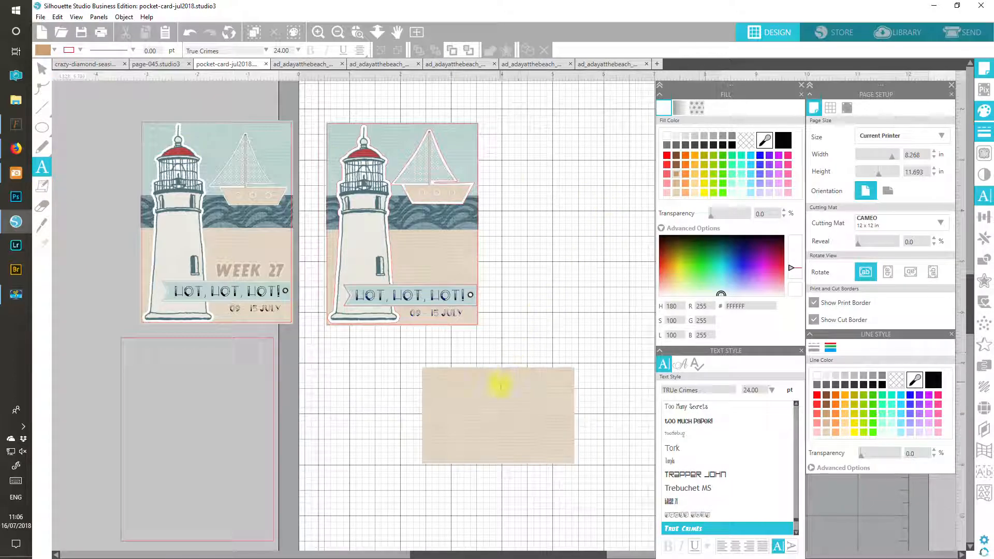
left_click(465, 412)
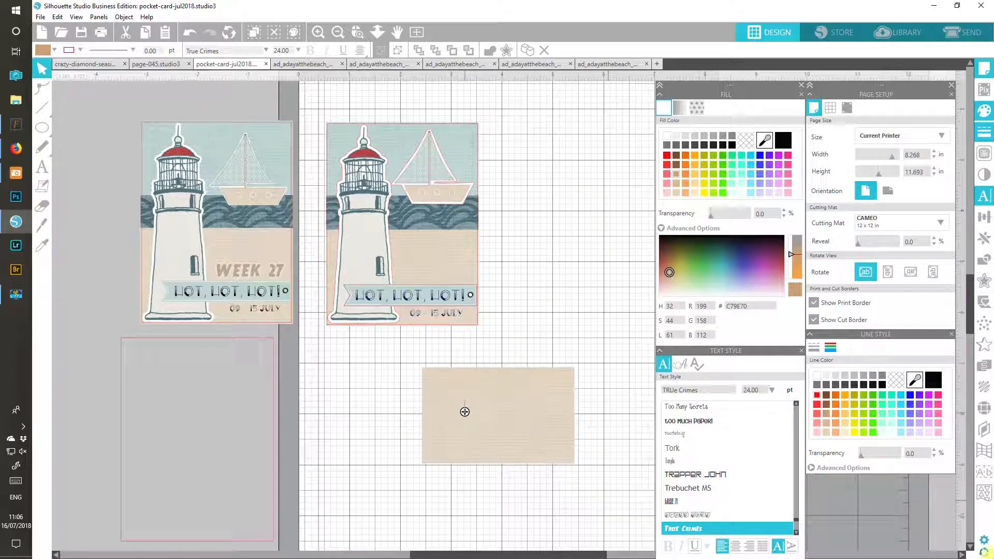
type("WEEK 1")
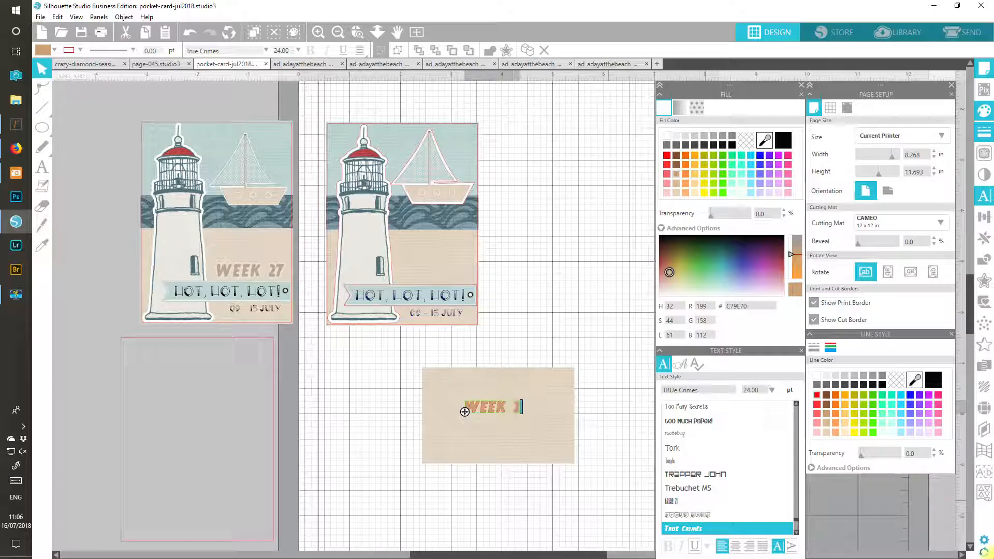
key("BackSpace")
type("27")
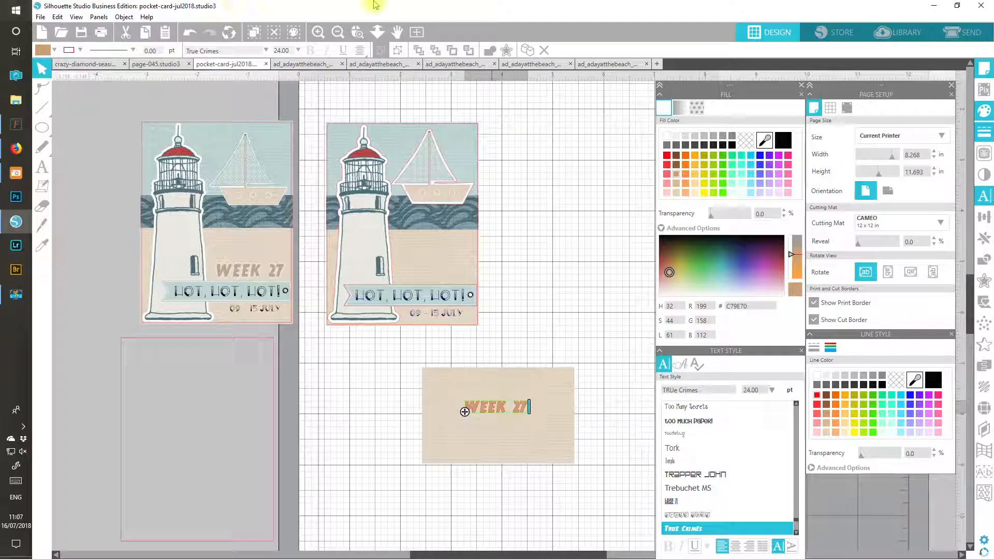
Remove the "WEEK 27" text's outline, recolour its fill to a greyer tan, hex B59D83, and close the Text Style options.
left_click(513, 486)
left_click(516, 408)
left_click(882, 384)
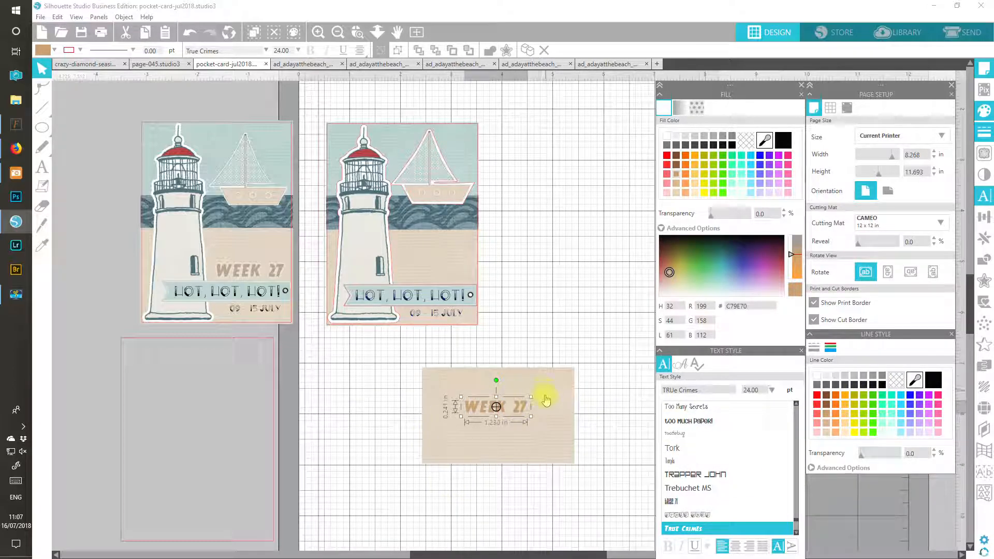
left_click_drag(524, 410, 534, 413)
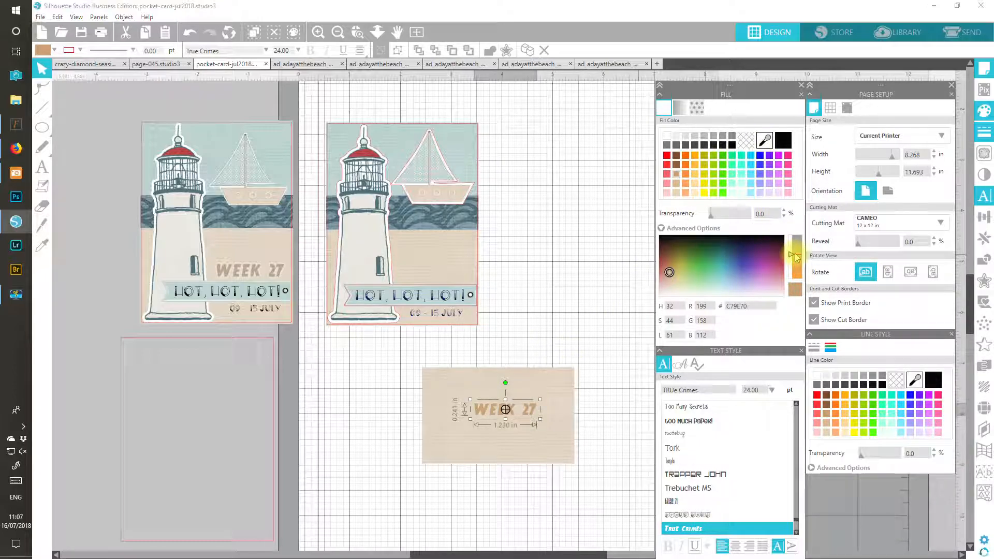
left_click_drag(797, 253, 797, 247)
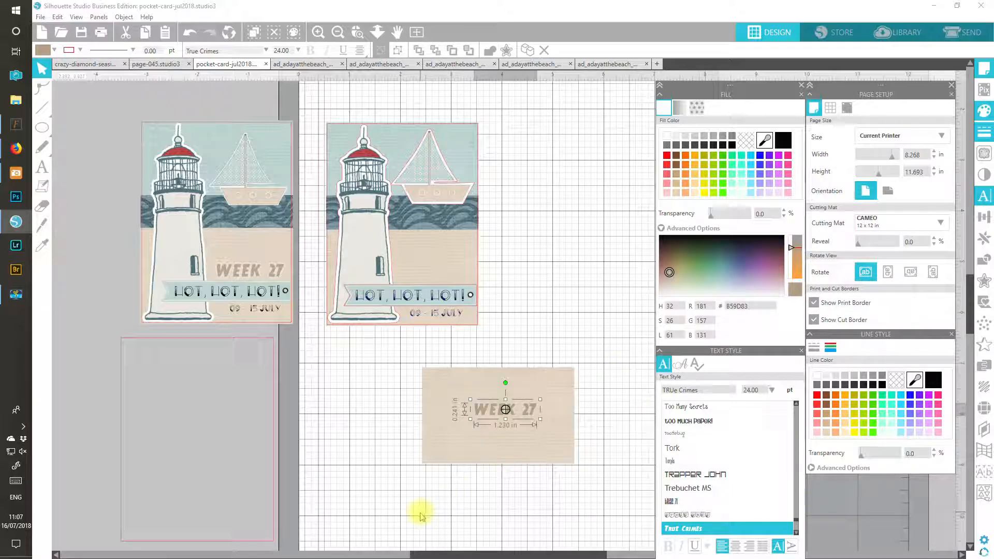
left_click(801, 352)
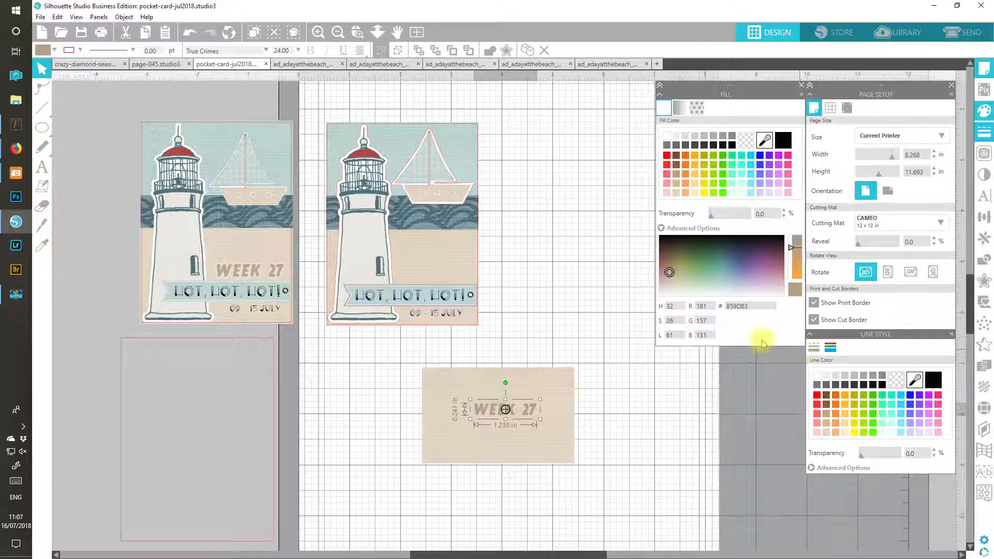
left_click(665, 228)
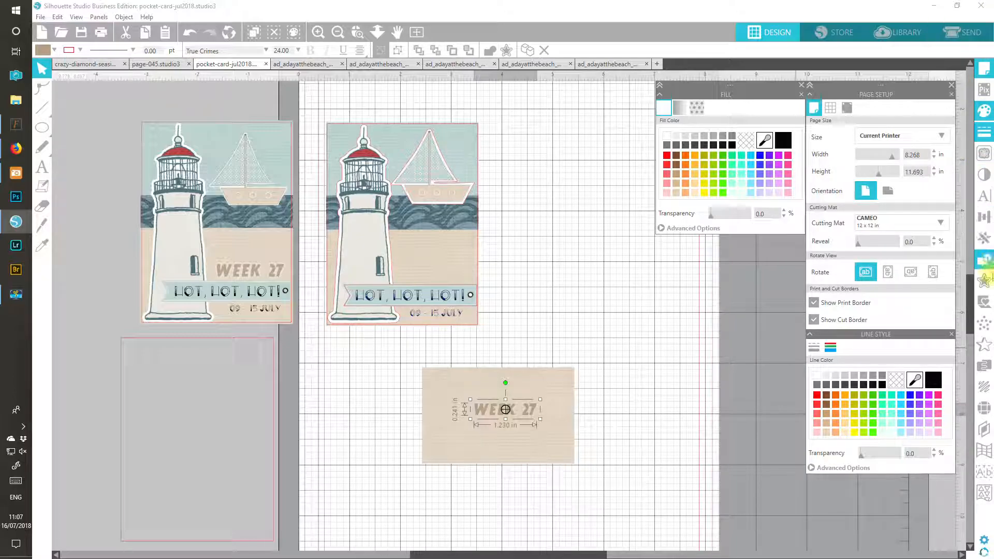
Create a rounded-corner offset of slightly under 0.04 in around the "WEEK 27" text.
left_click(985, 281)
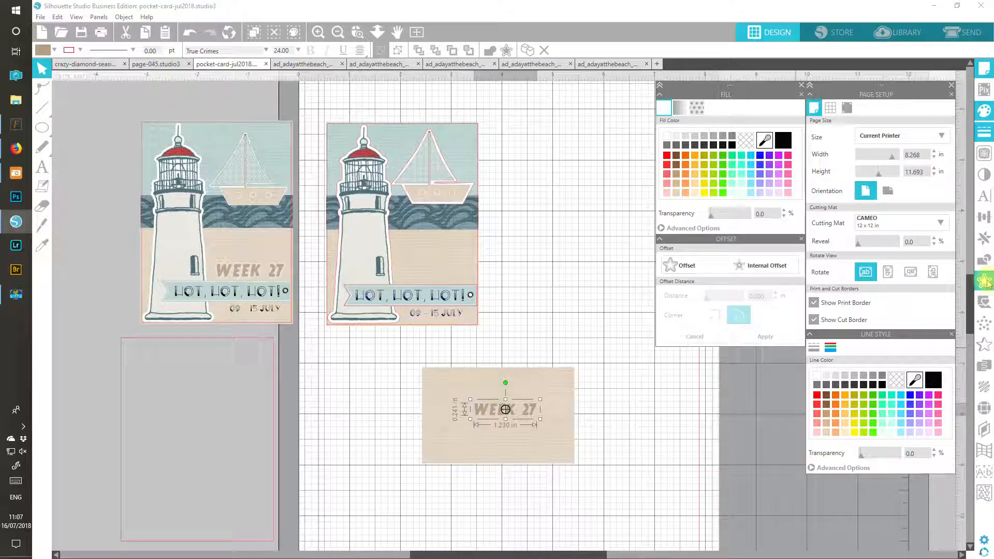
left_click(676, 265)
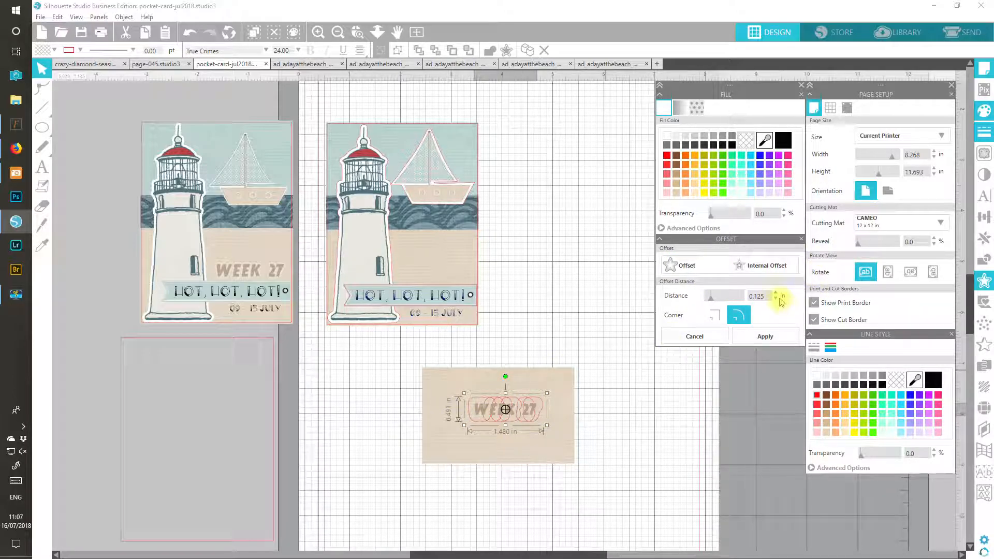
scroll(776, 300, "down", 11)
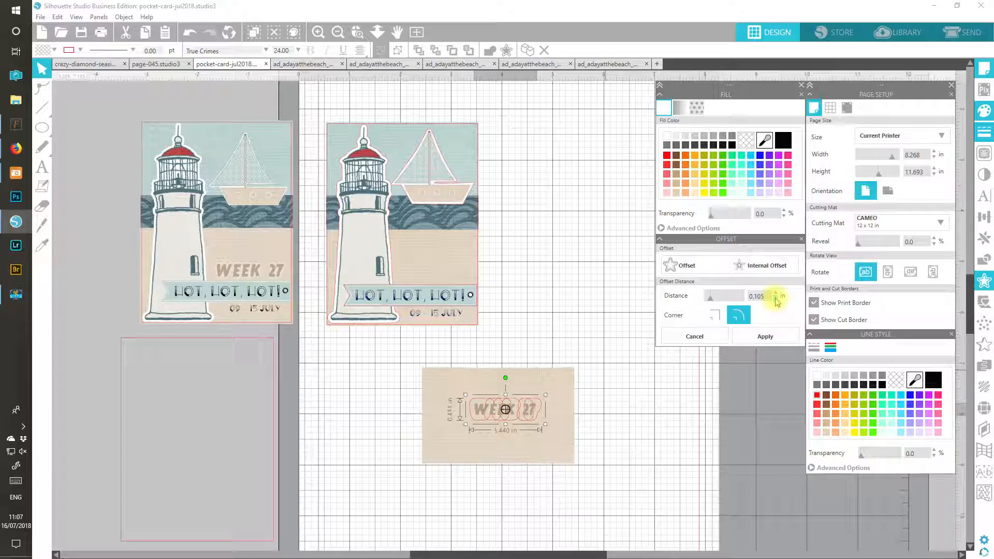
scroll(776, 301, "down", 2)
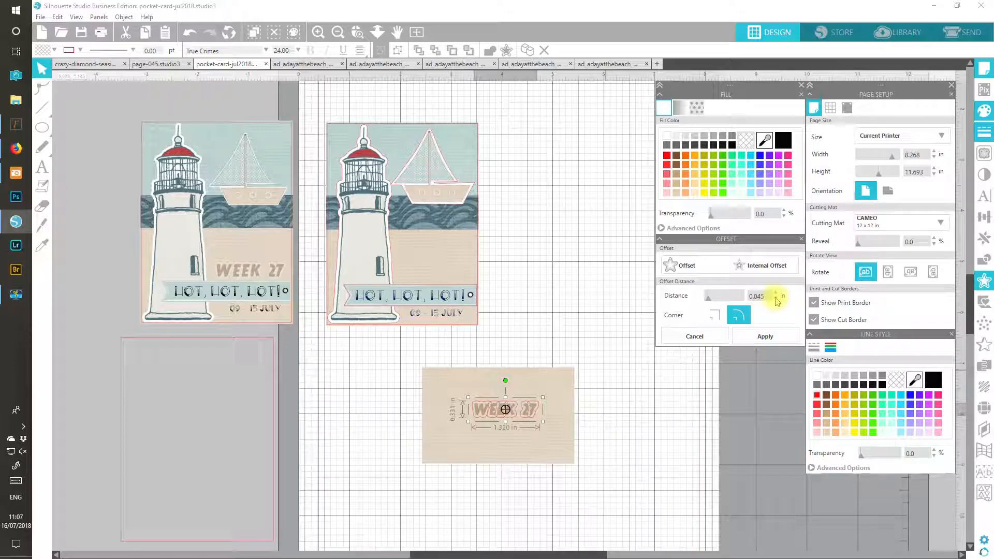
left_click(776, 300)
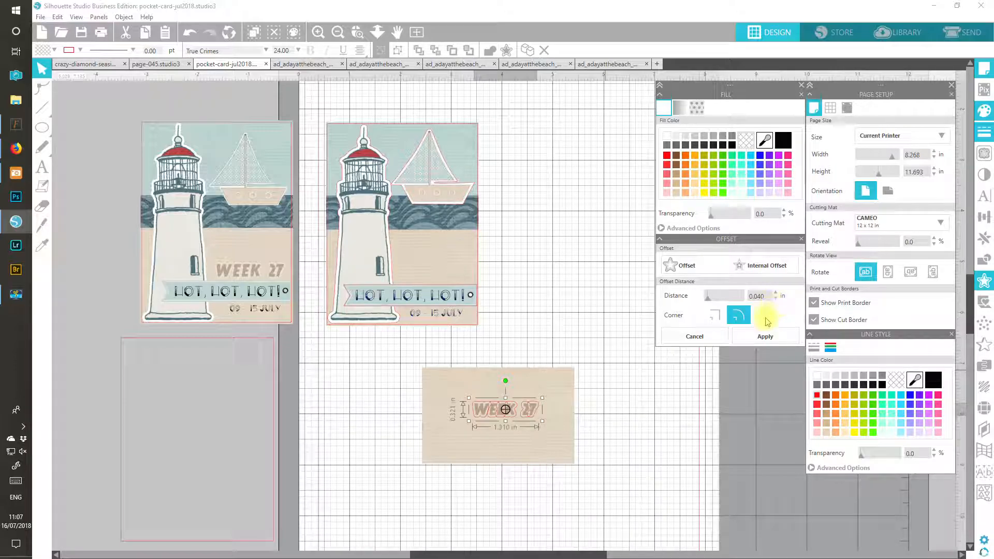
left_click(756, 346)
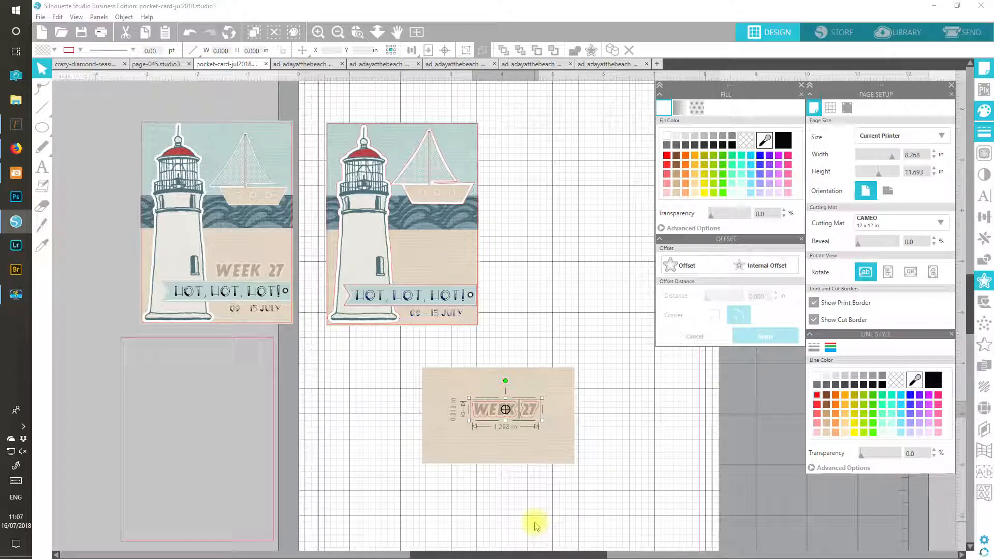
Fill the "WEEK 27" offset with white at 75% transparency and remove its outline.
left_click(668, 138)
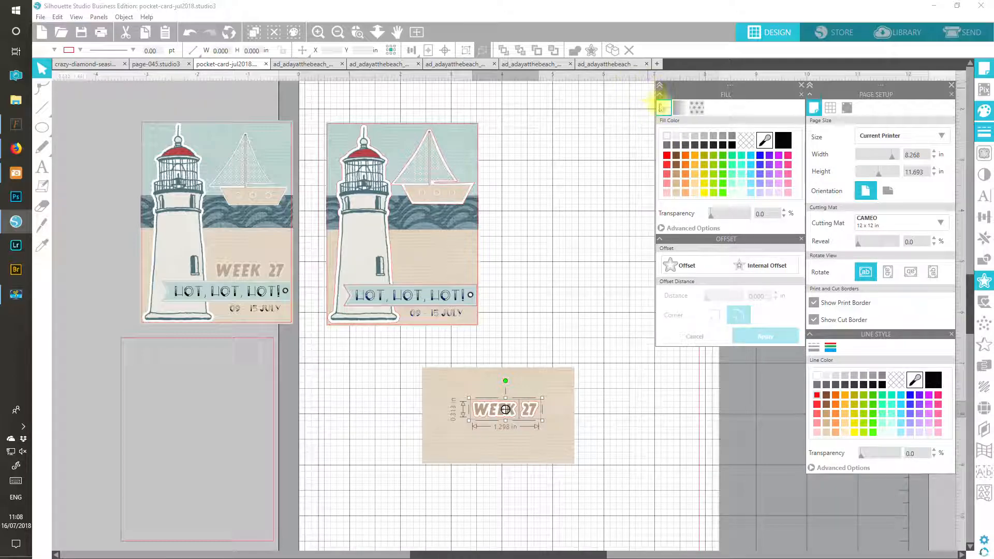
left_click_drag(712, 214, 744, 217)
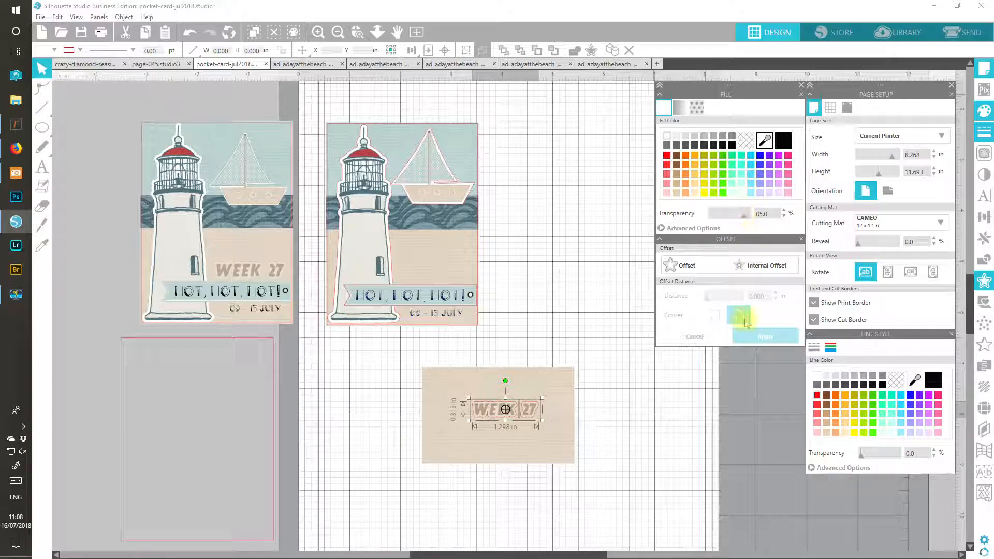
left_click(894, 386)
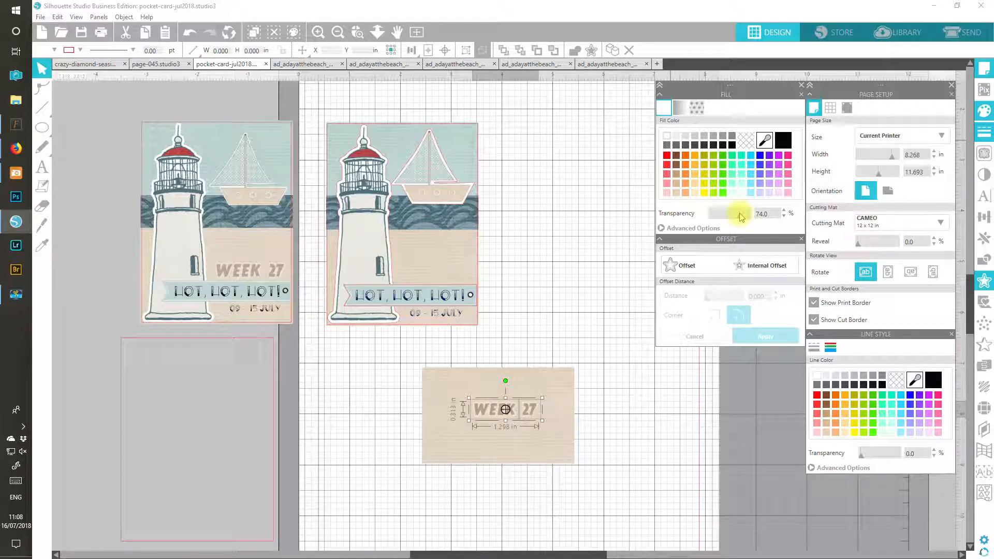
left_click(501, 534)
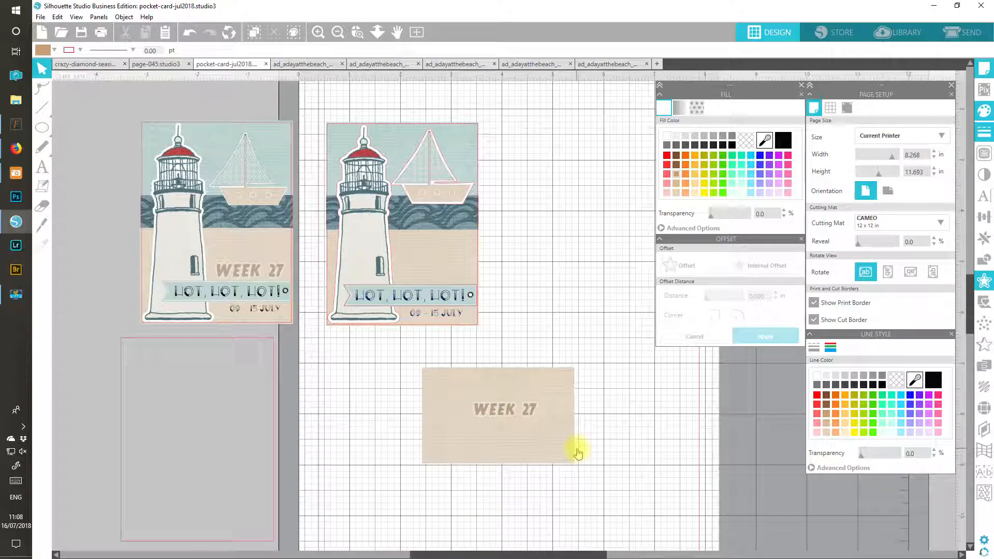
Move the beige rectangle out of the way, and place the "WEEK 27" title grouped with its offset on the new card above the banner.
left_click(560, 445)
key("ctrl+z")
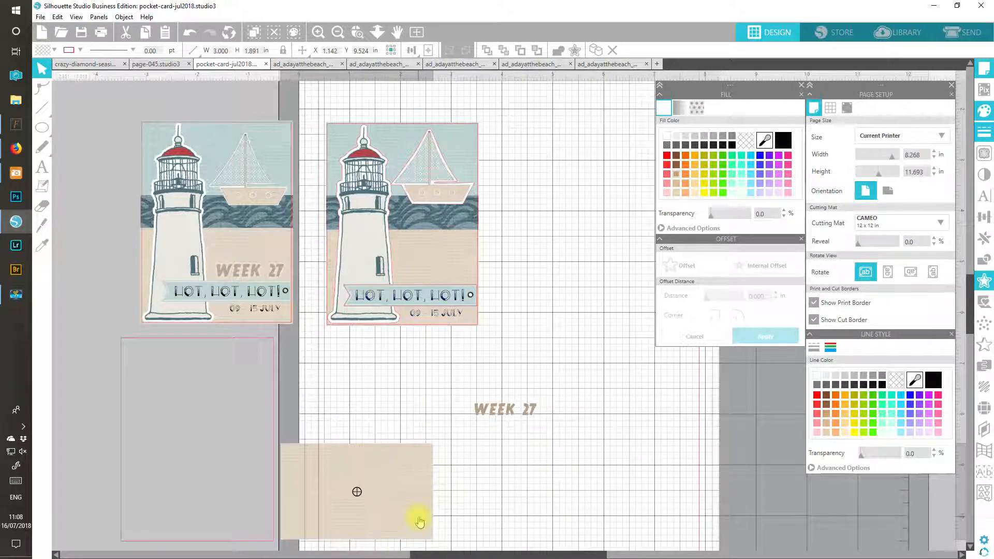
left_click_drag(440, 372, 571, 439)
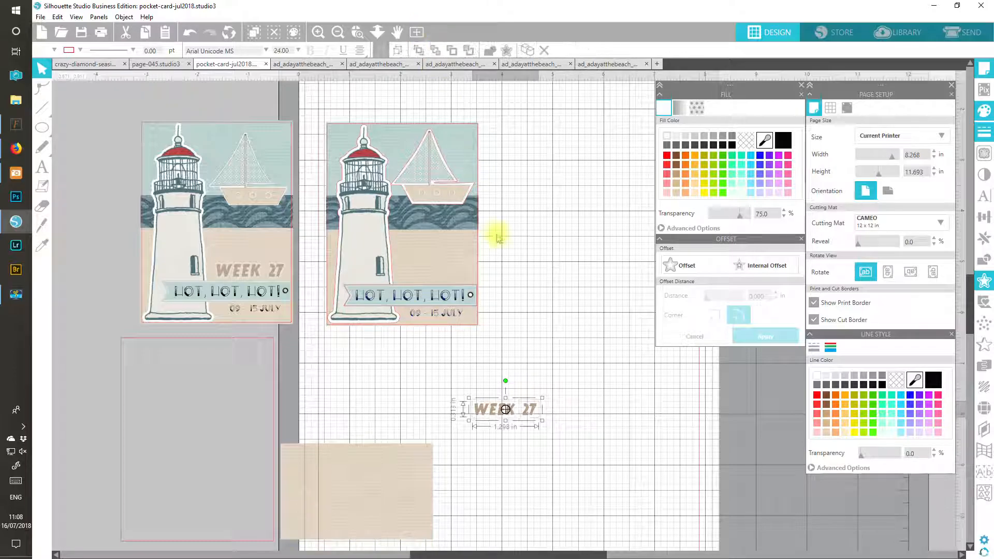
left_click_drag(533, 406, 460, 278)
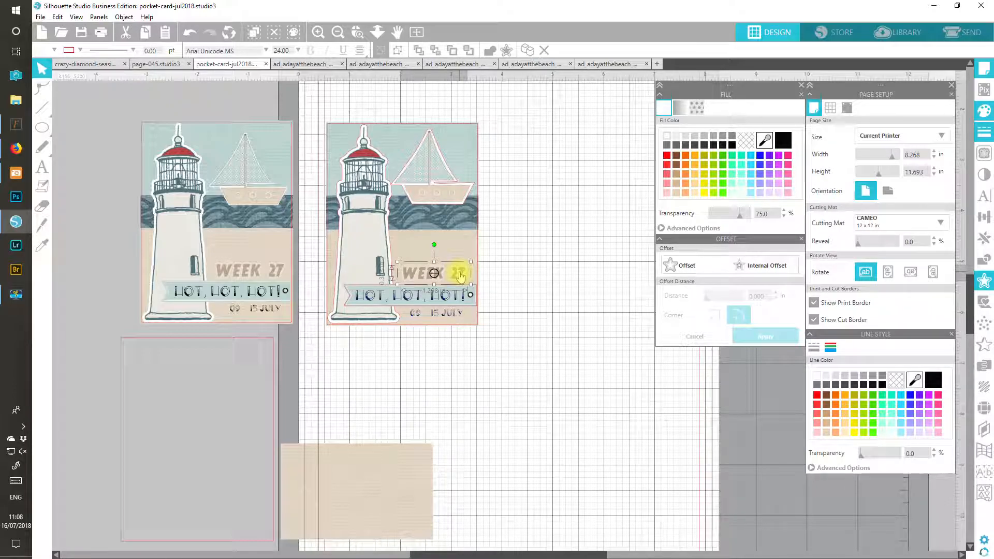
left_click(440, 450)
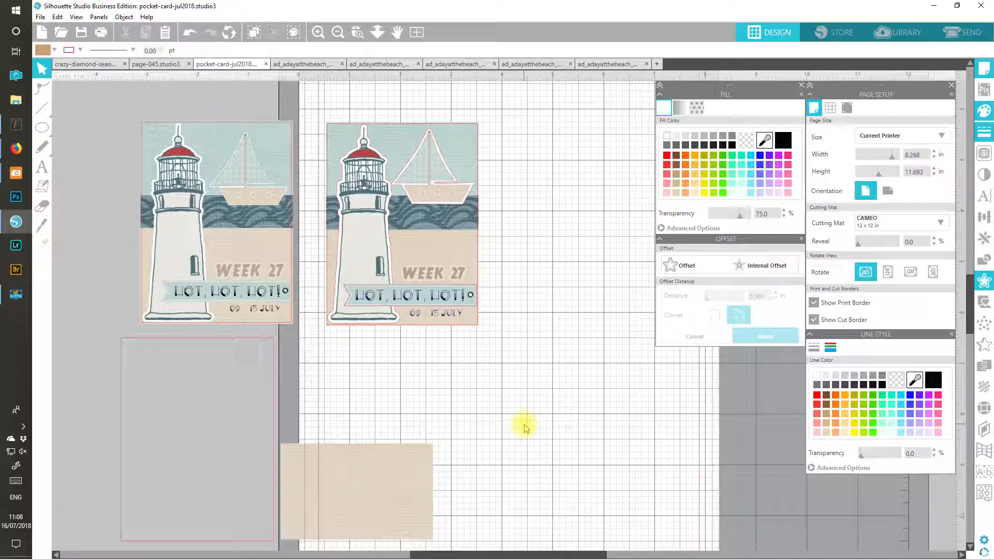
left_click(801, 238)
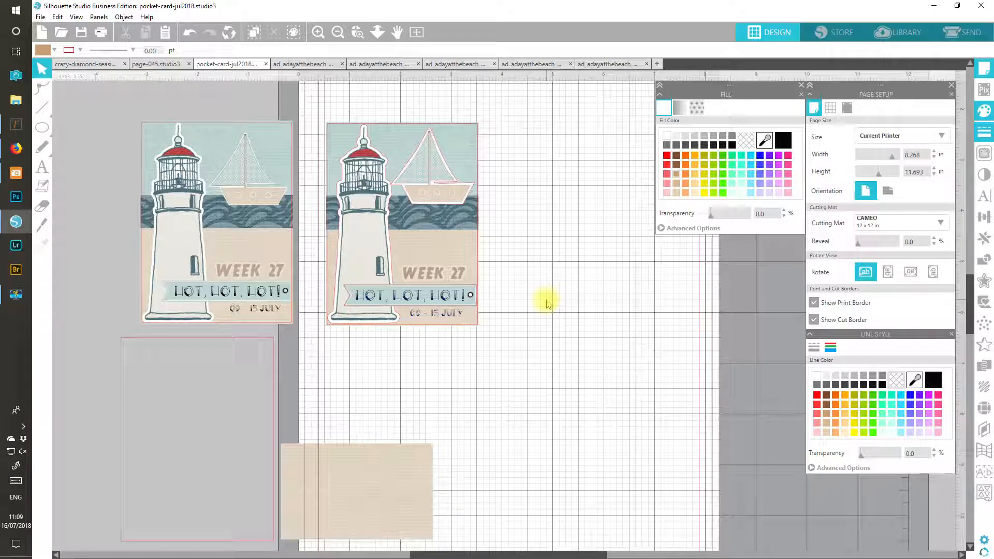
Delete the leftover beige patterned rectangle and the empty outlined rectangle beside it.
left_click(362, 515)
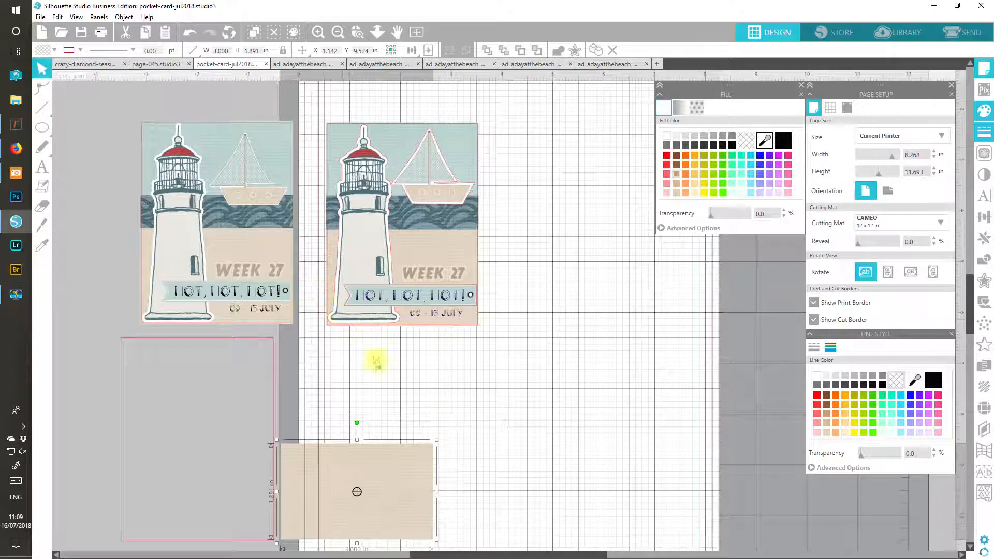
left_click(192, 465)
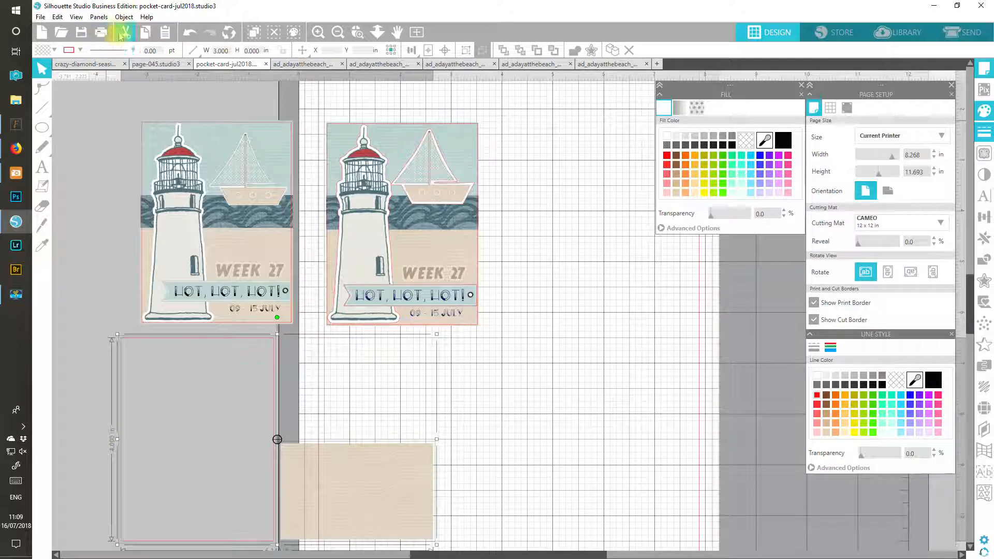
key("Delete")
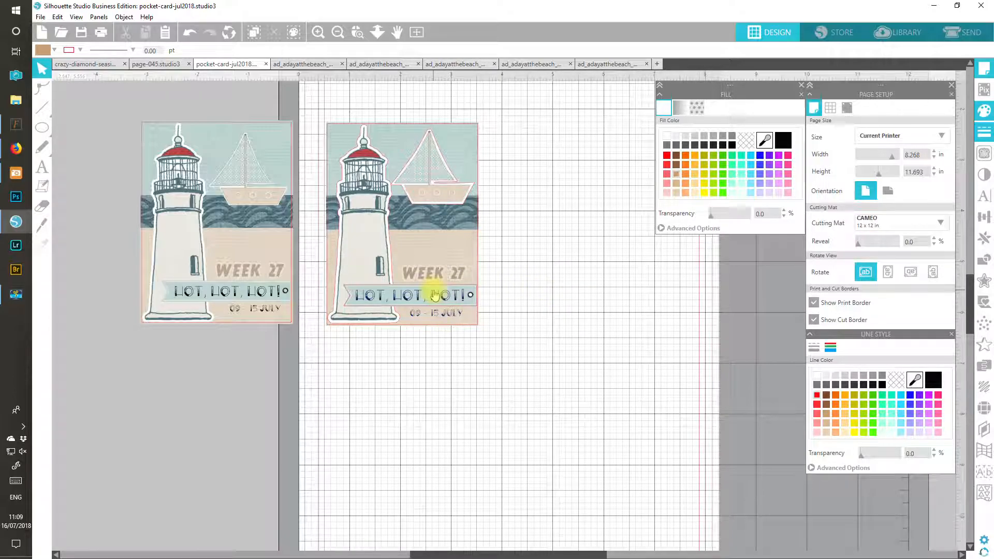
Move the "HOT, HOT, HOT!" banner, the lighthouse and the sailboat off the new card onto empty page space.
left_click_drag(435, 295, 413, 382)
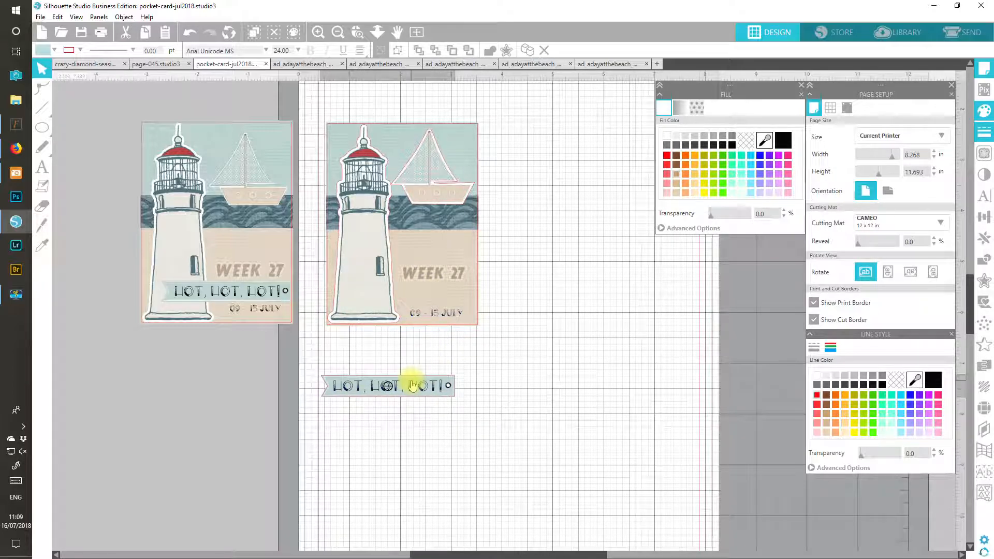
left_click(505, 409)
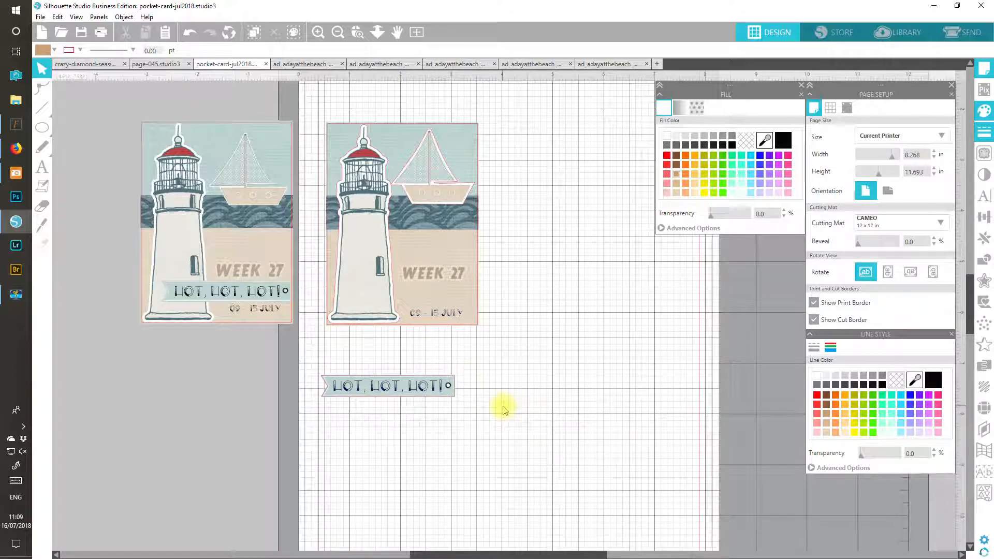
left_click_drag(355, 249, 551, 366)
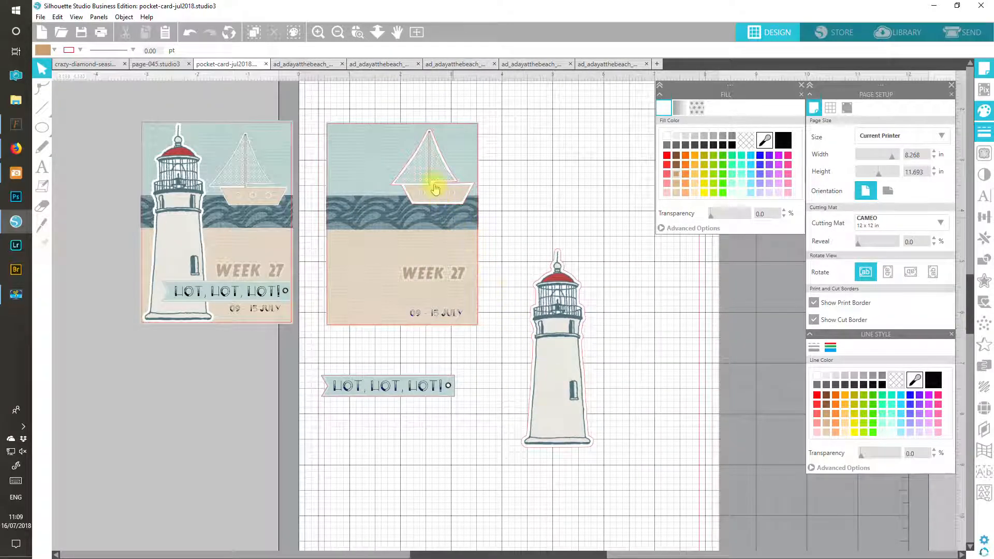
left_click_drag(430, 171, 630, 361)
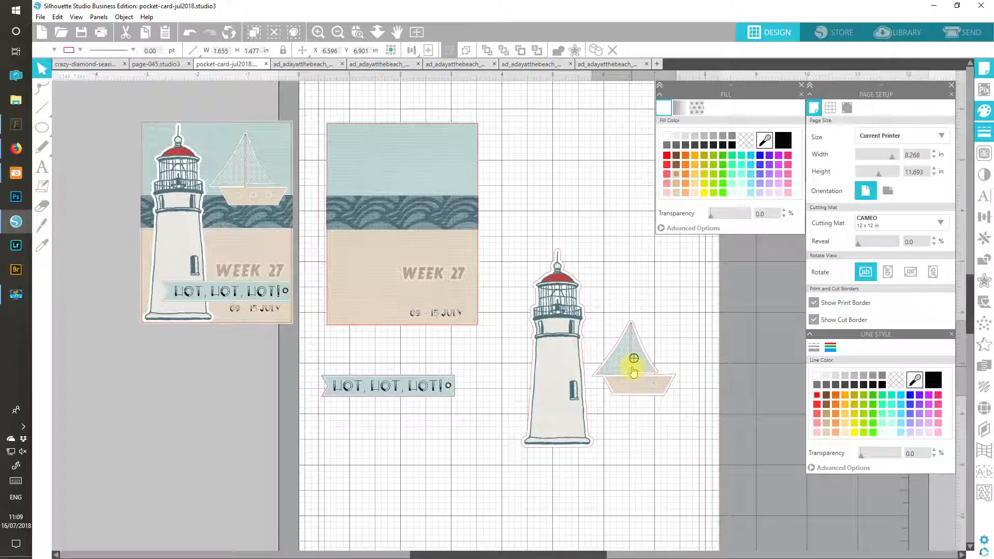
Group the new card's background with its "WEEK 27" title and date text.
left_click(601, 399)
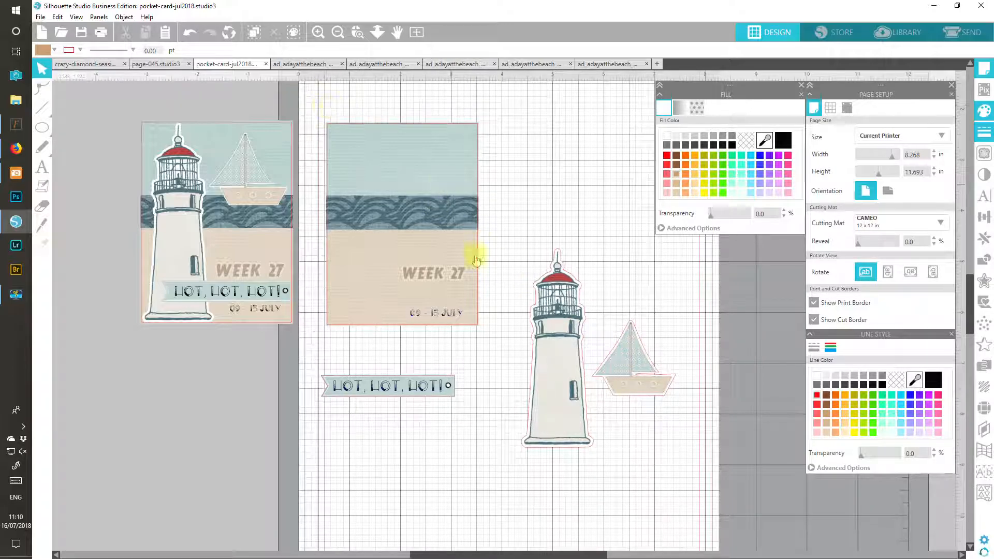
left_click_drag(321, 100, 471, 311)
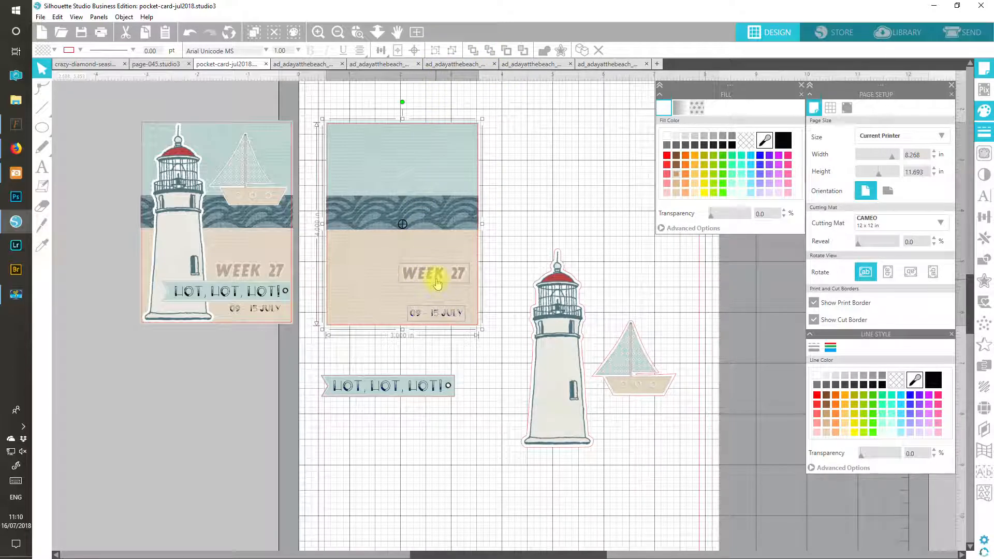
left_click(436, 52)
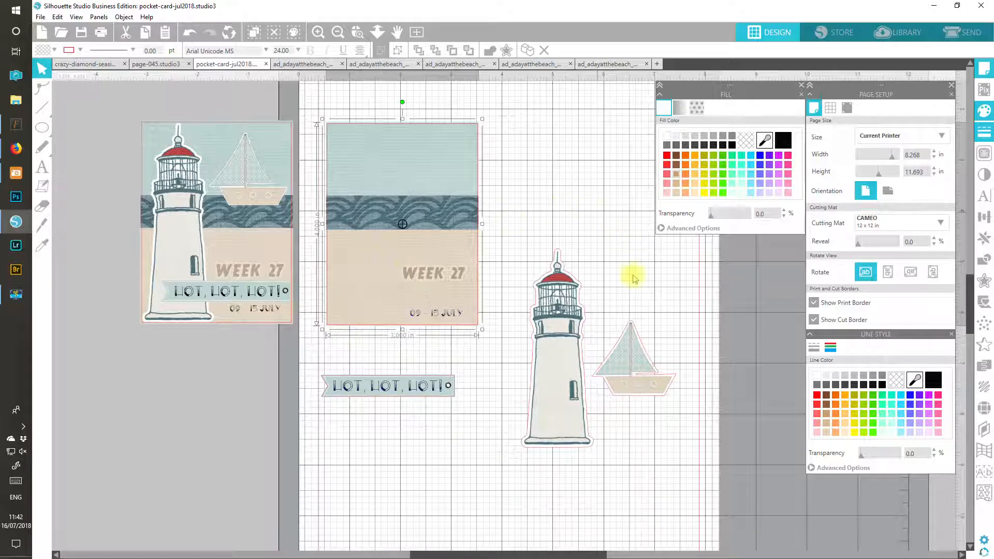
Open the crazy-diamond-seaside sheet's cut setup and set the red lines' material to Copy Paper, Medium (20lb).
left_click(81, 64)
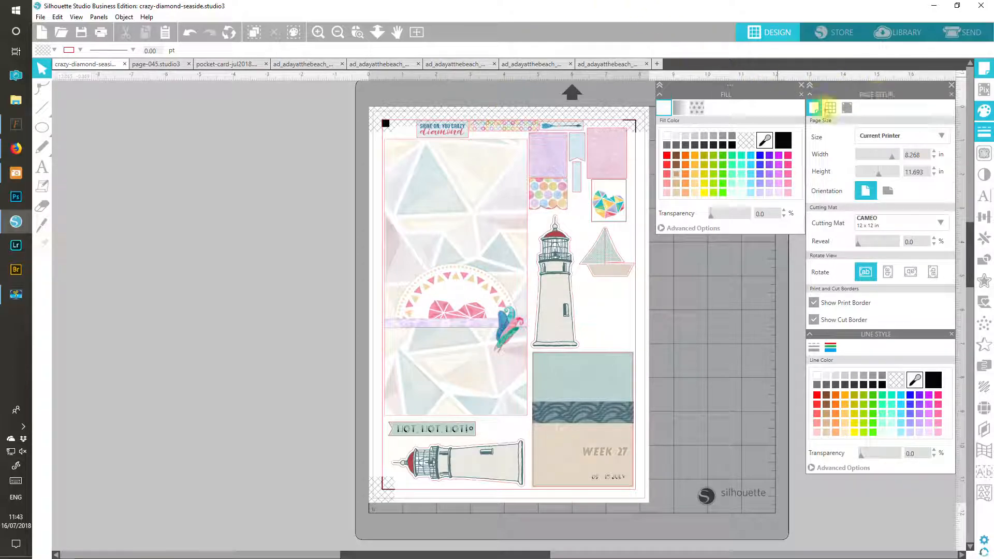
left_click(971, 36)
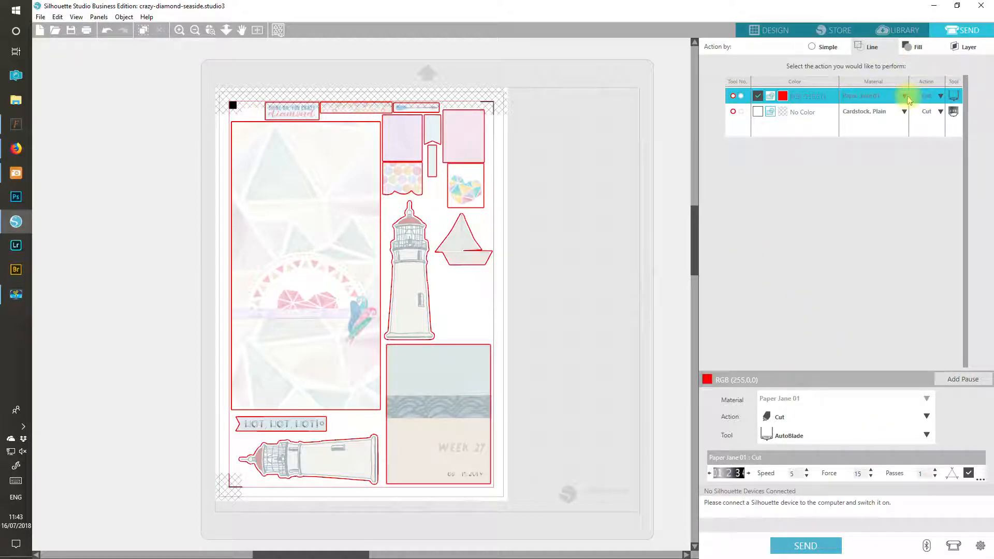
left_click(905, 96)
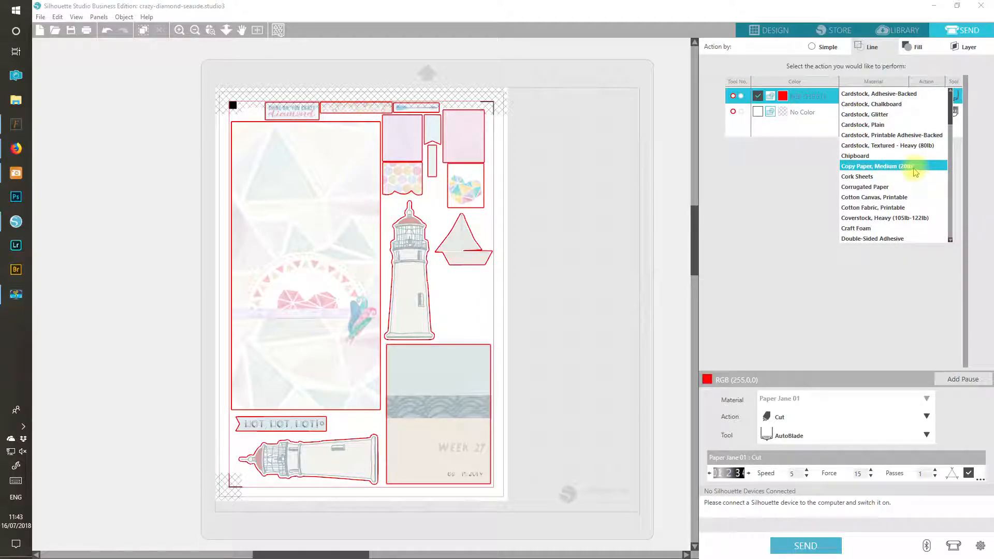
left_click(797, 179)
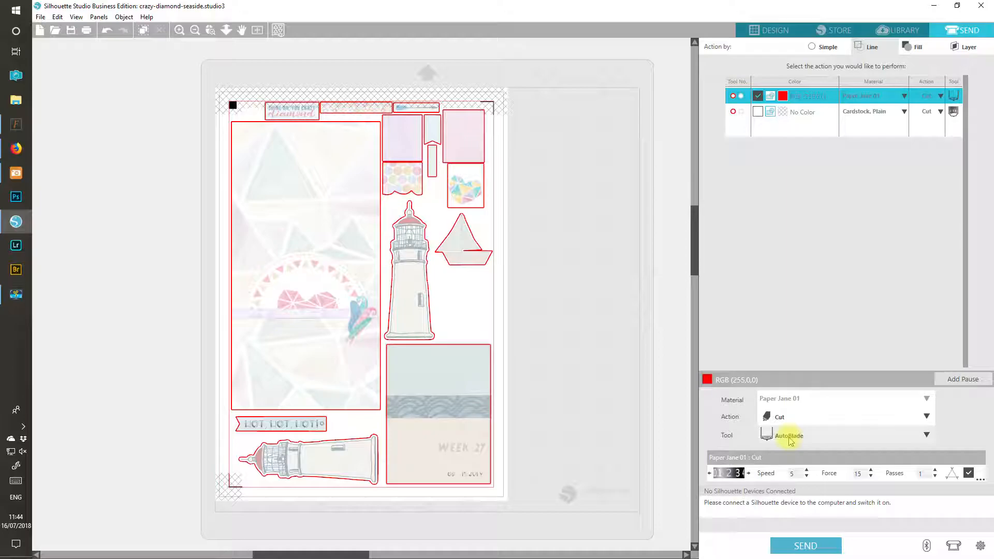
left_click(907, 97)
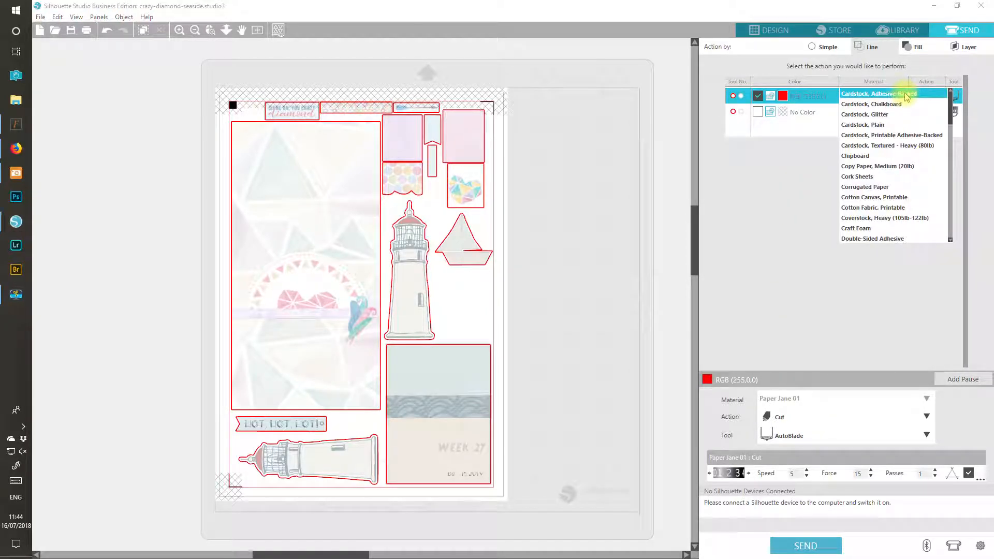
left_click(876, 168)
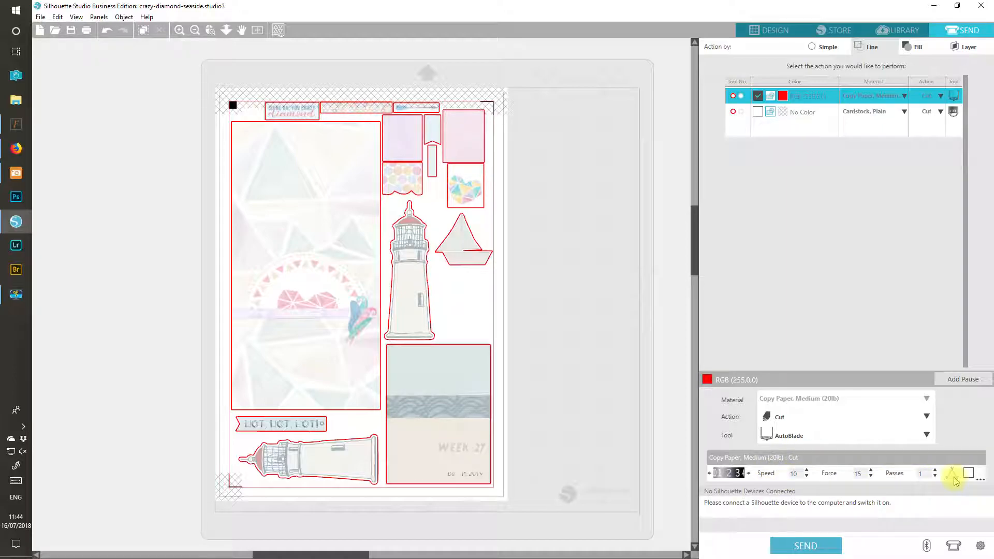
Enable line segment overcut for Copy Paper, Medium (20lb) with 0.20 mm start and end extensions, and look over the custom materials at the list's end.
left_click(980, 483)
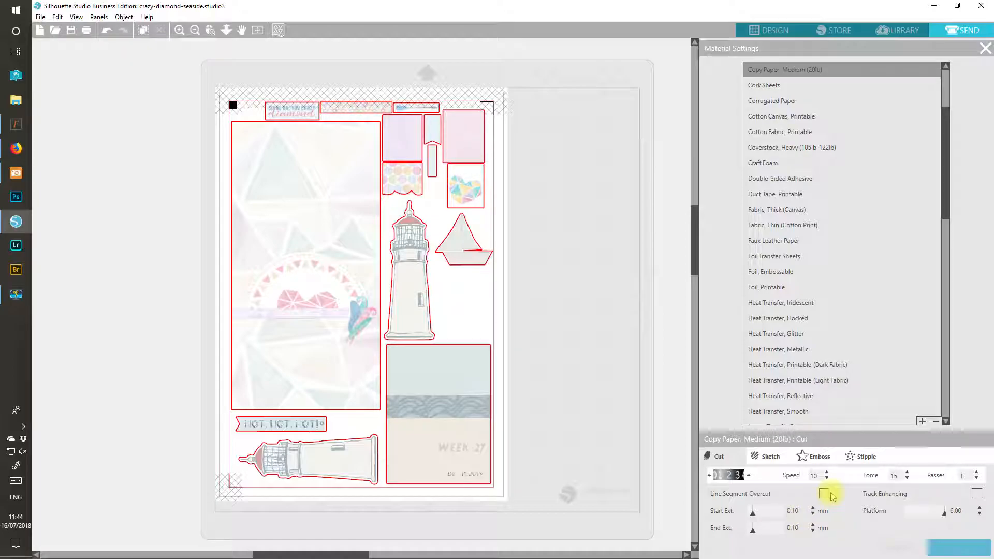
left_click(824, 494)
left_click(812, 508)
left_click(812, 525)
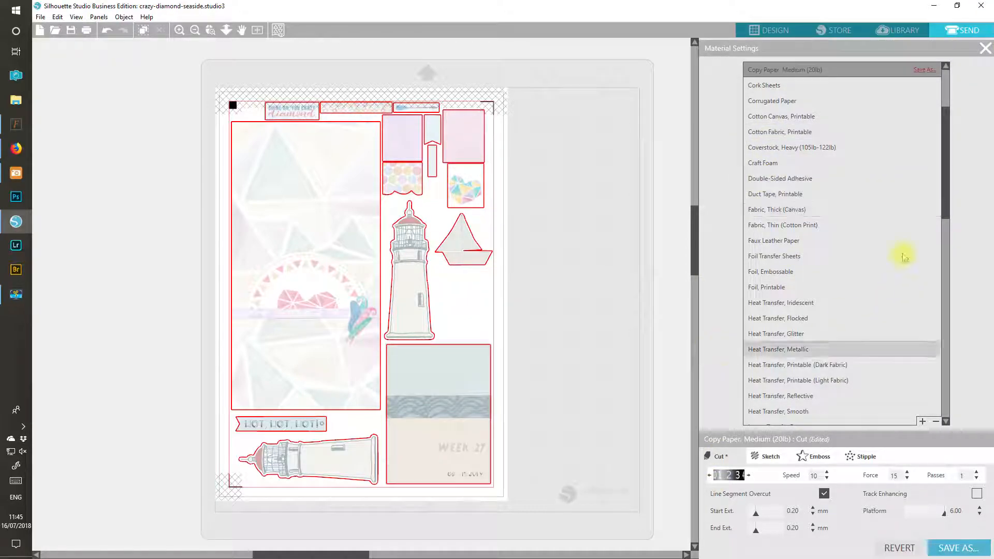
left_click_drag(944, 215, 942, 404)
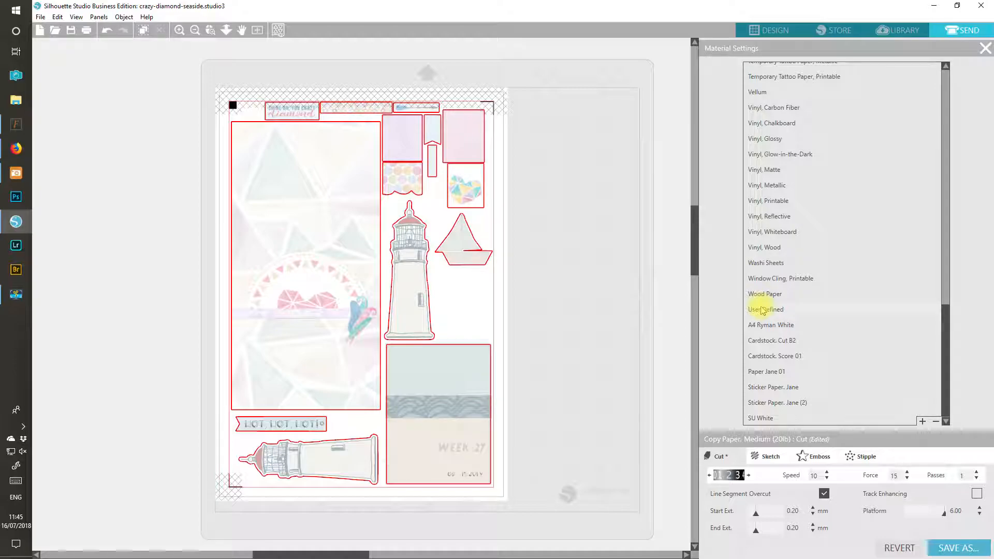
left_click(772, 325)
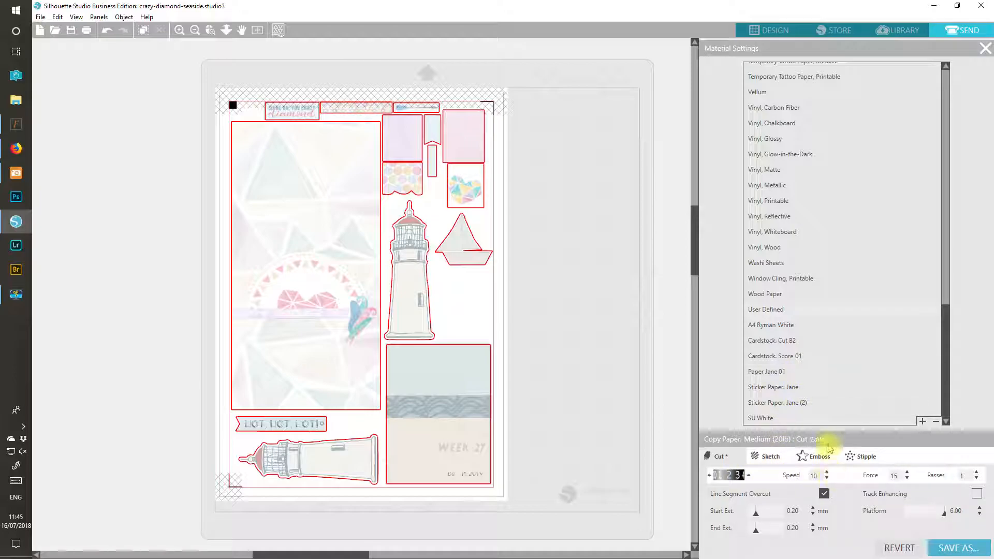
left_click(984, 49)
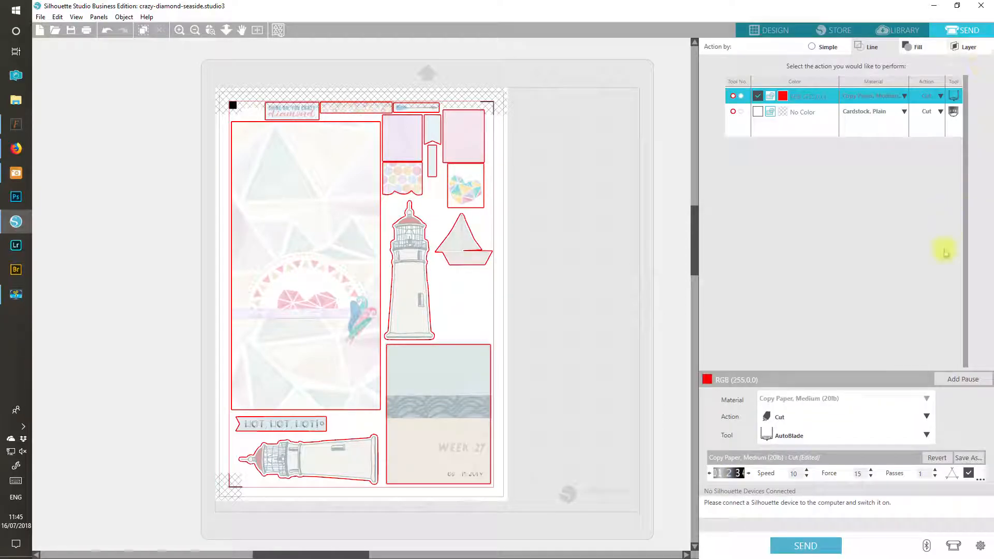